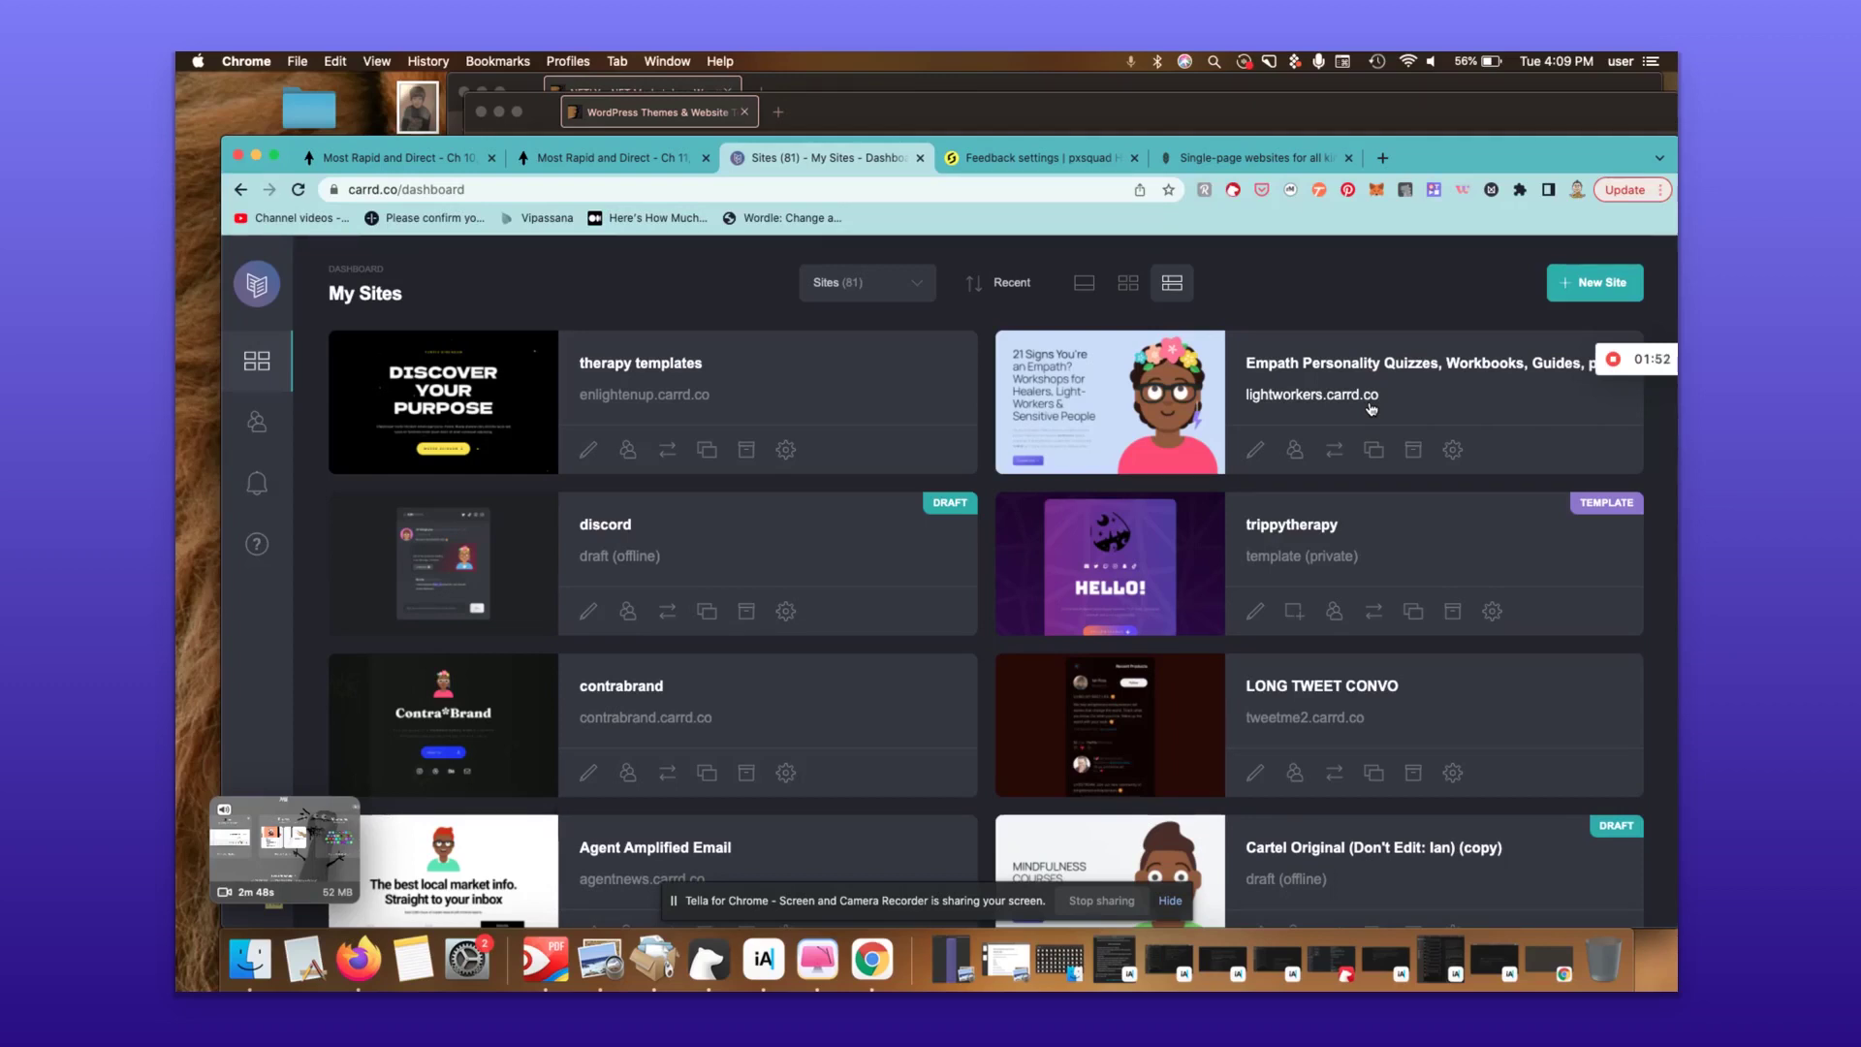
- Back on the Carrd dashboard, start a new site and filter the starting points to Profile templates
click(1270, 158)
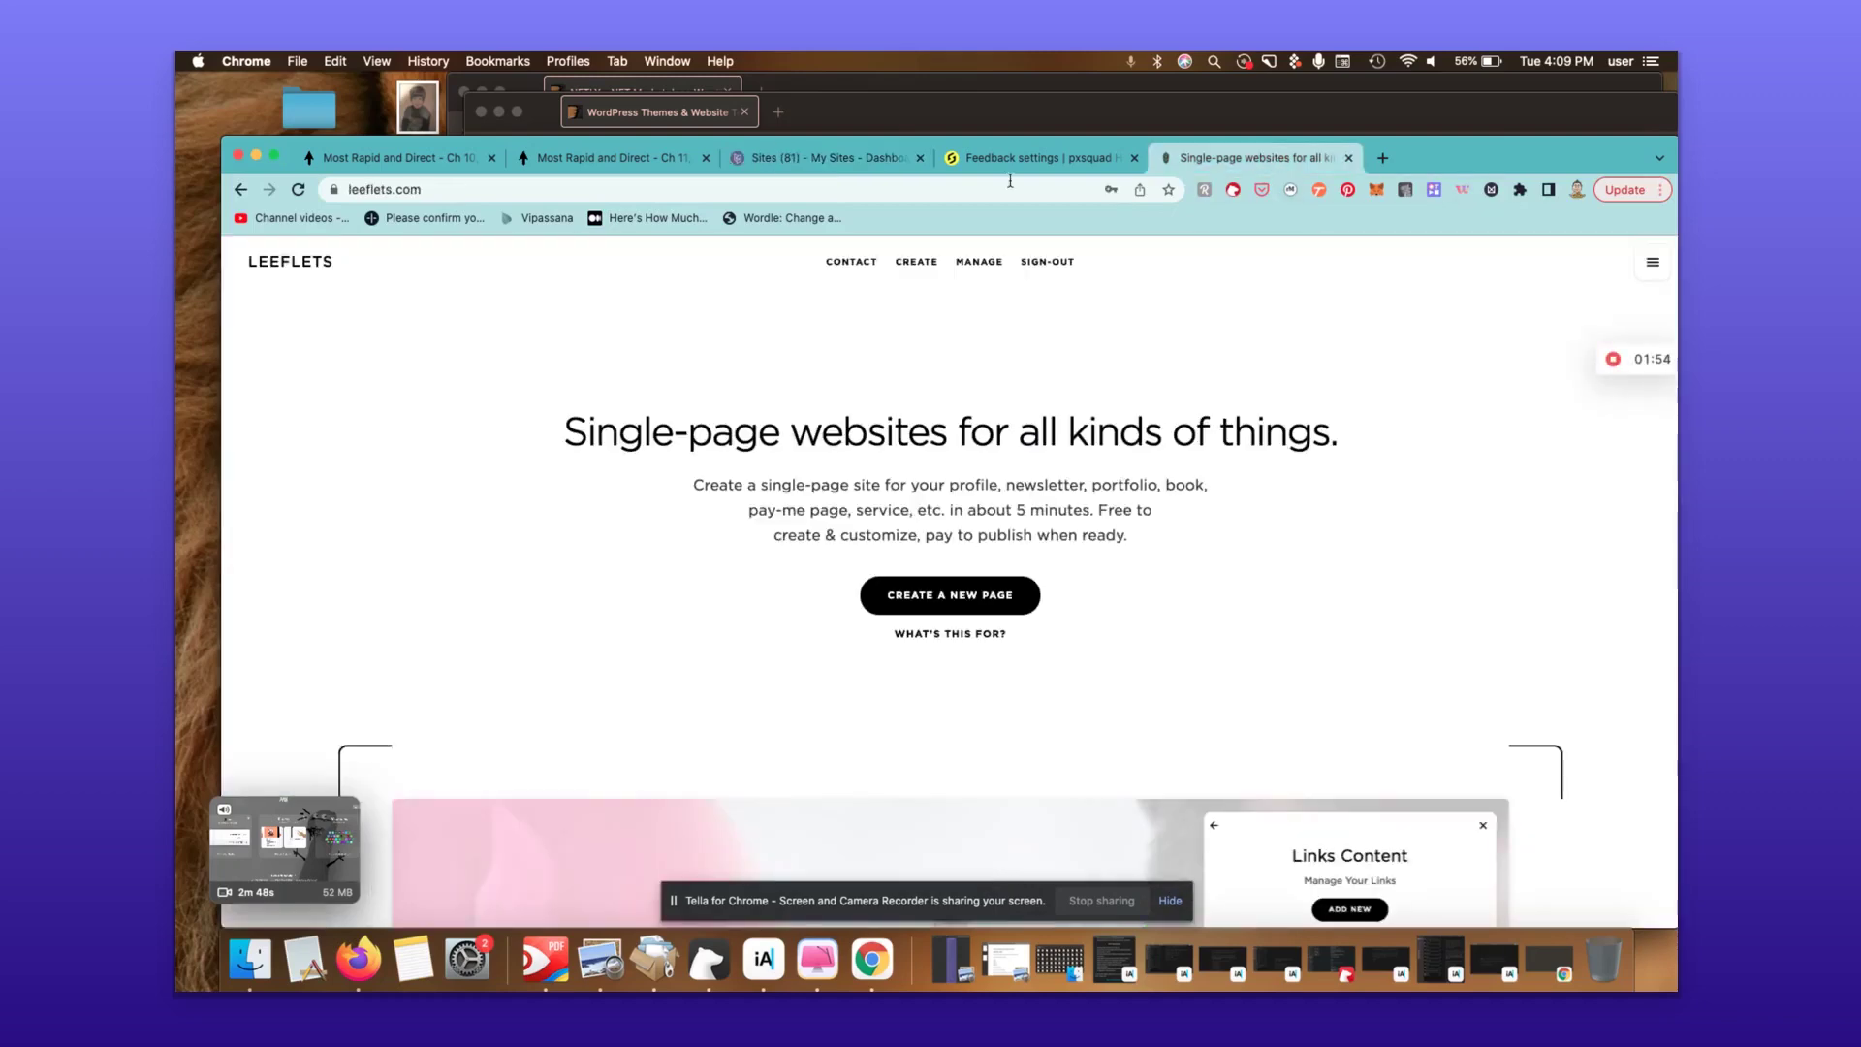
key(super+3)
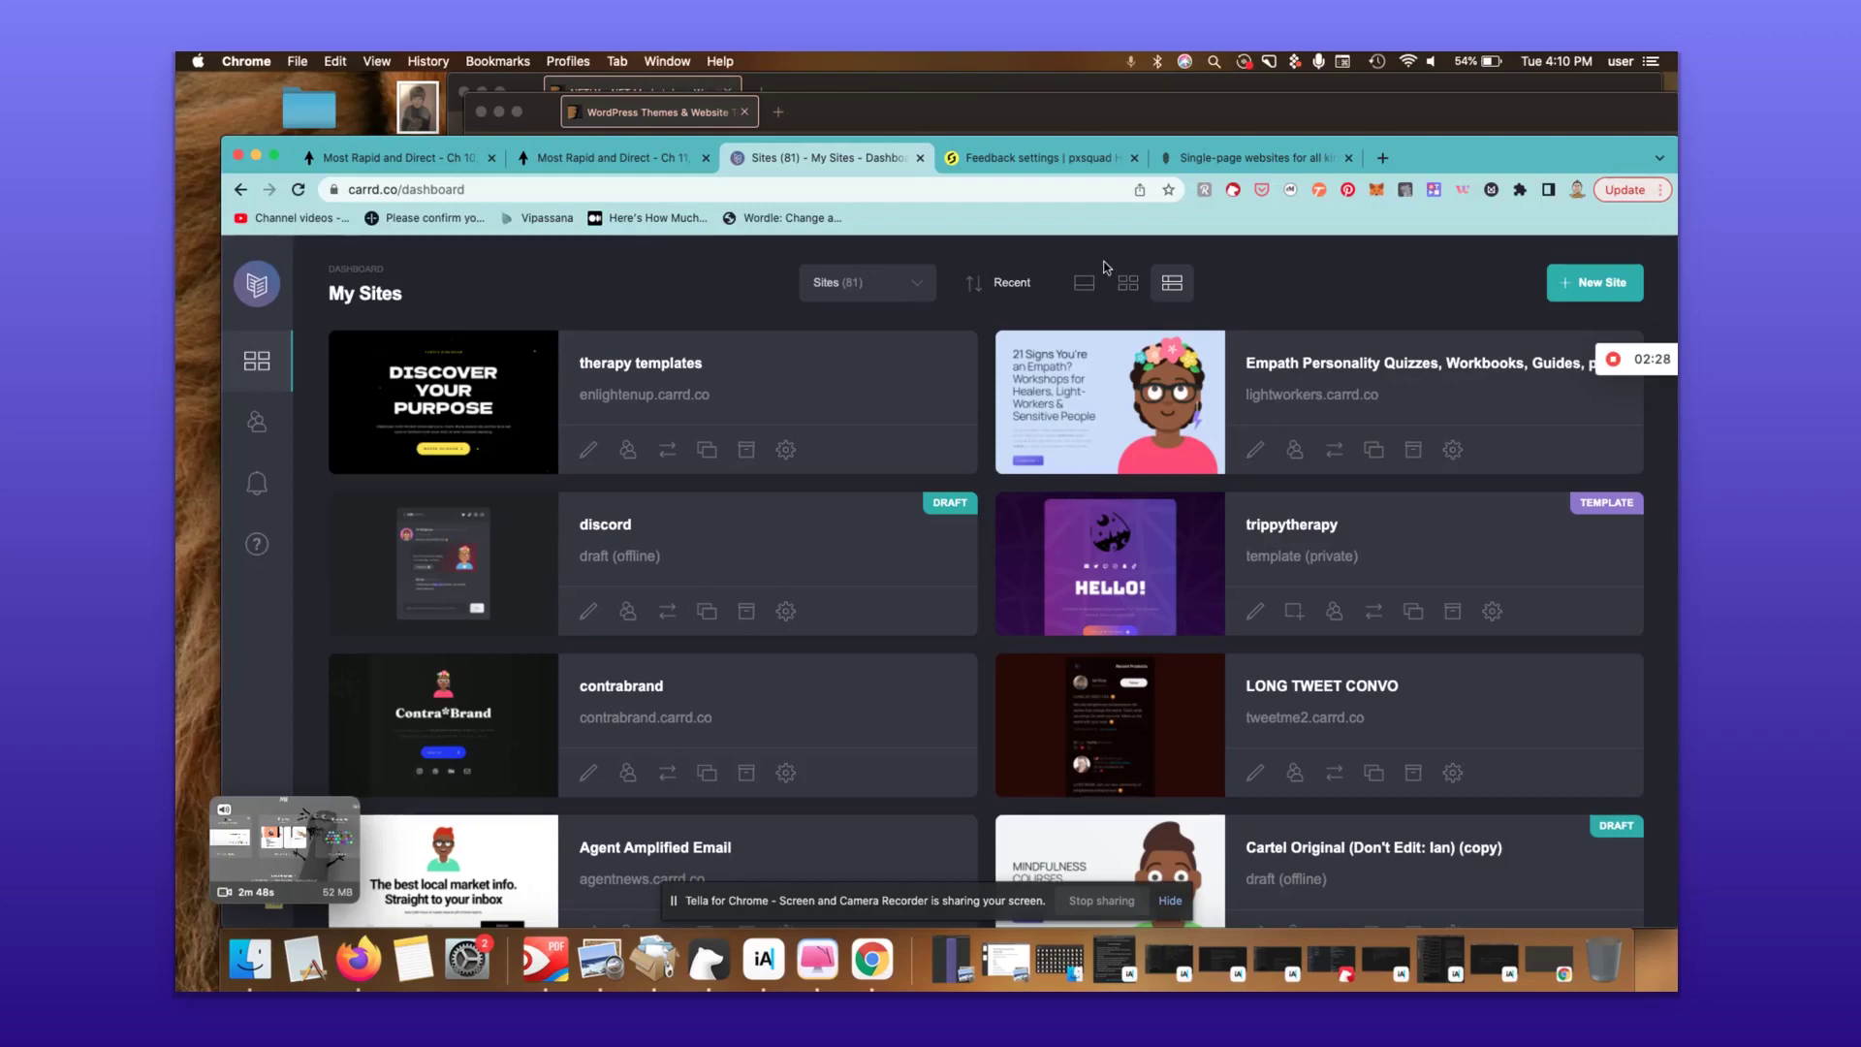
click(1586, 289)
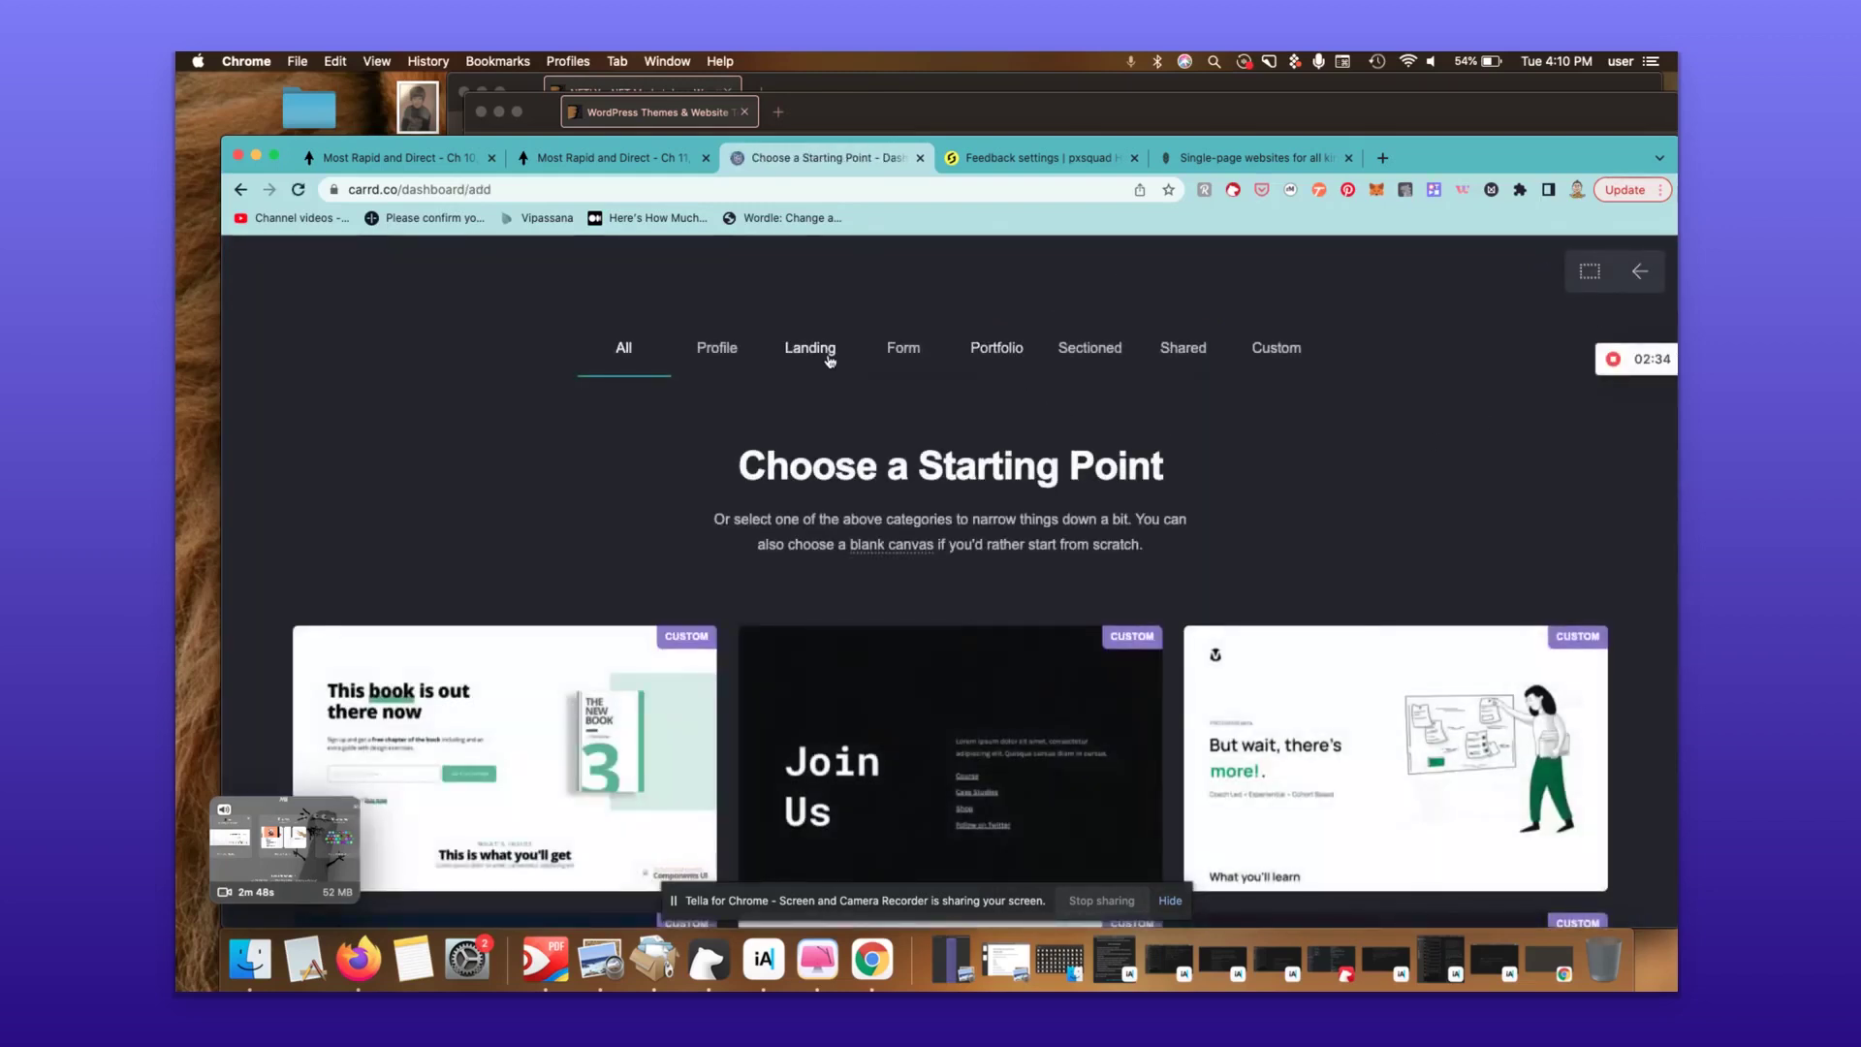
click(738, 355)
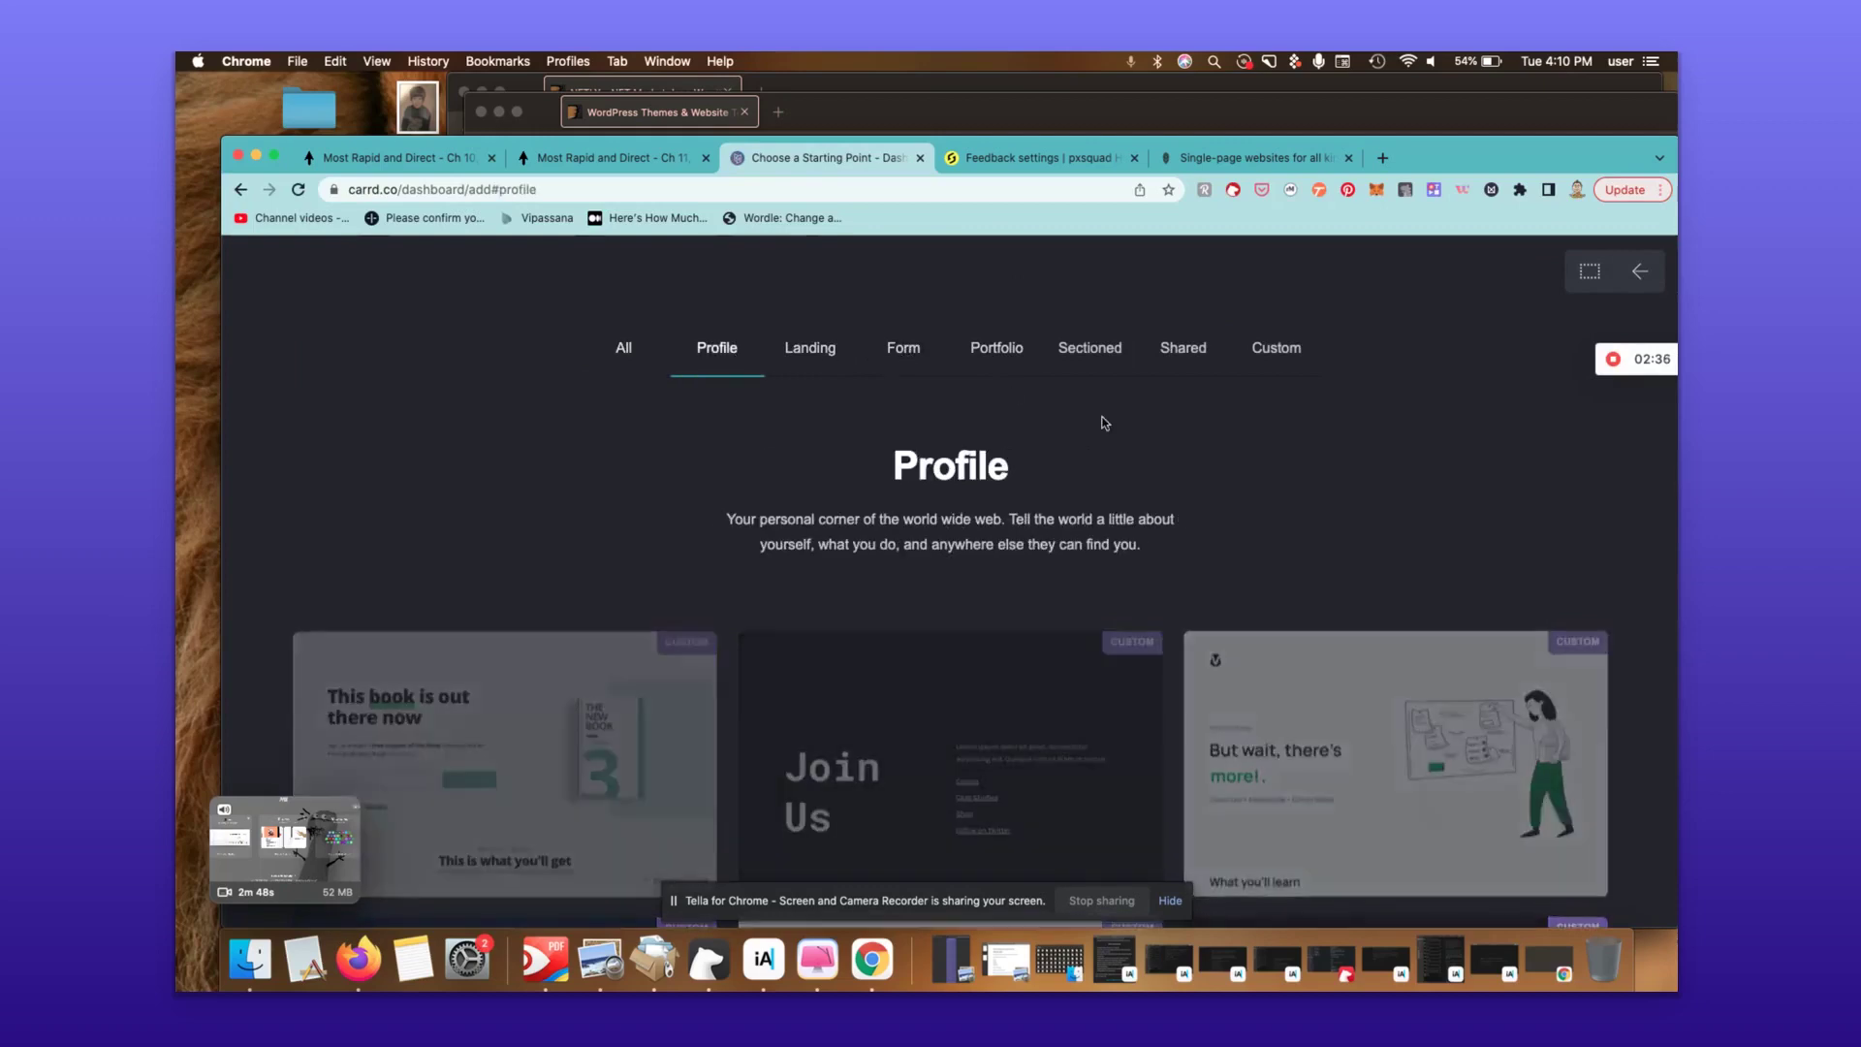
- Scroll down and back up through the Profile template cards
scroll(1272, 458, down, 5)
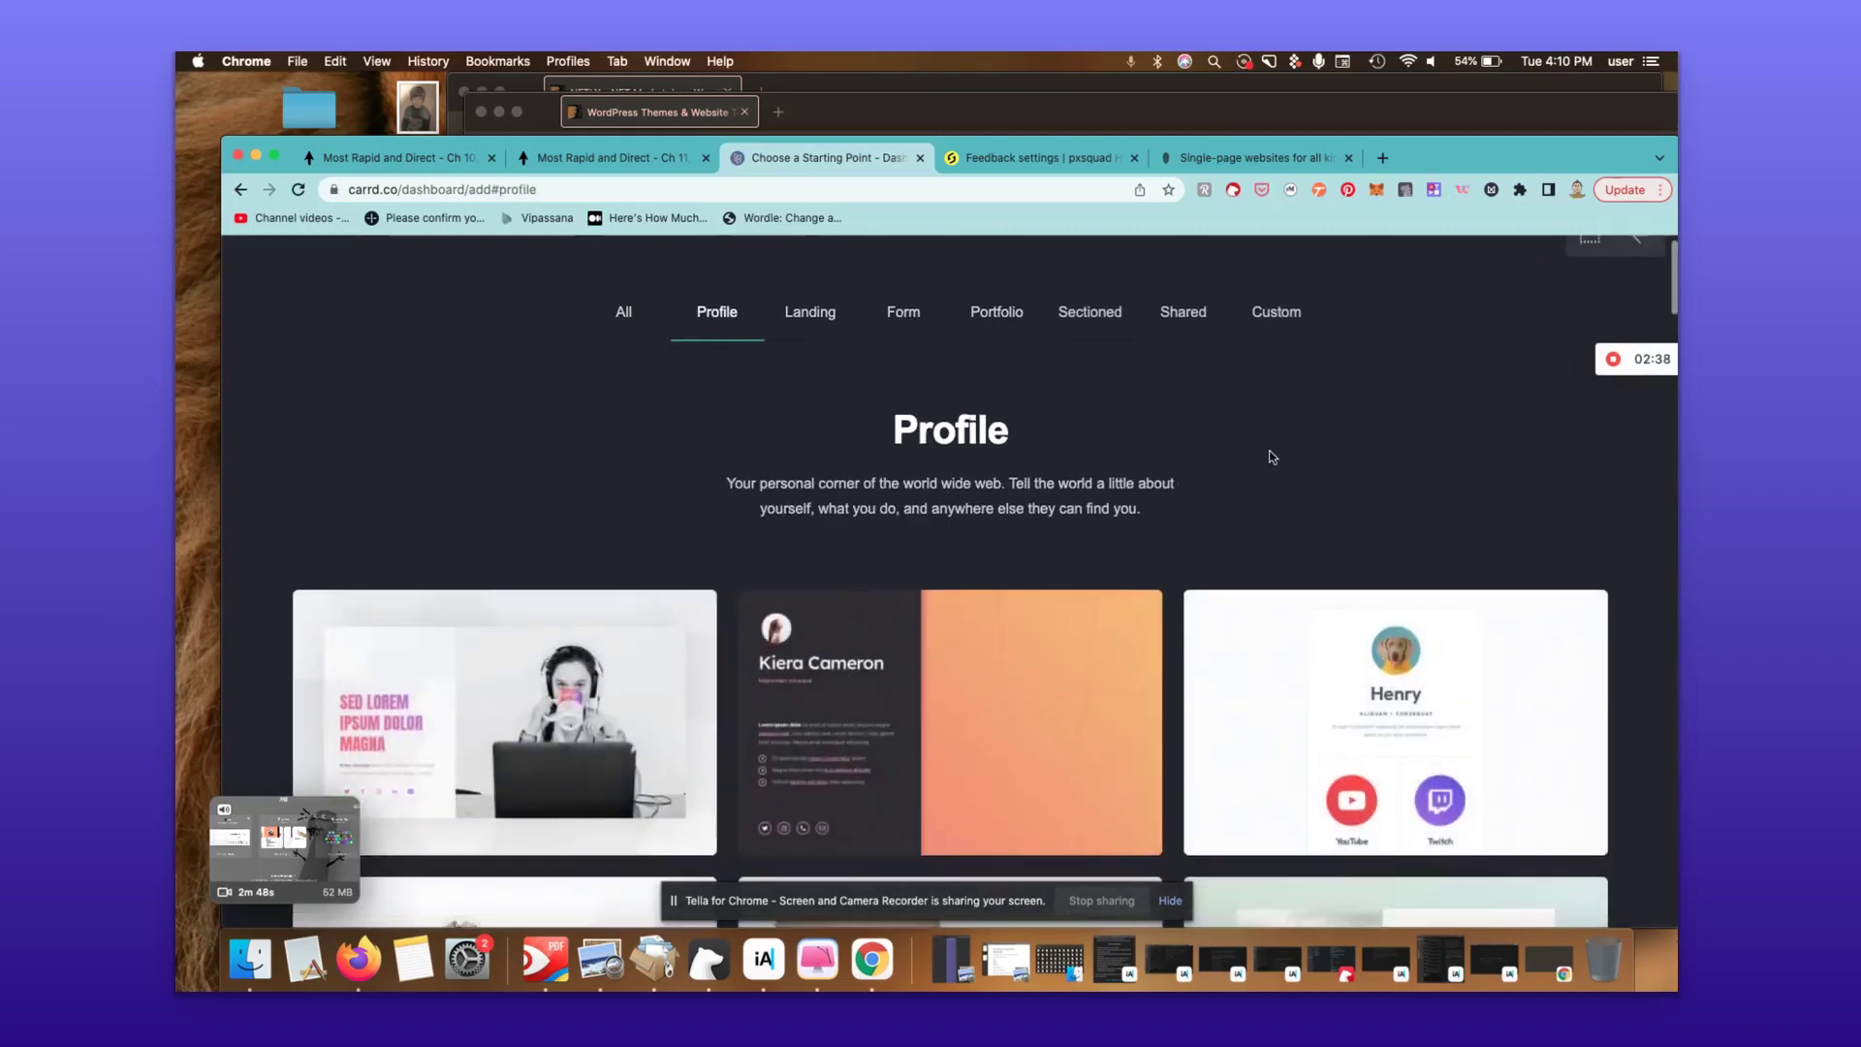
scroll(1271, 458, down, 2)
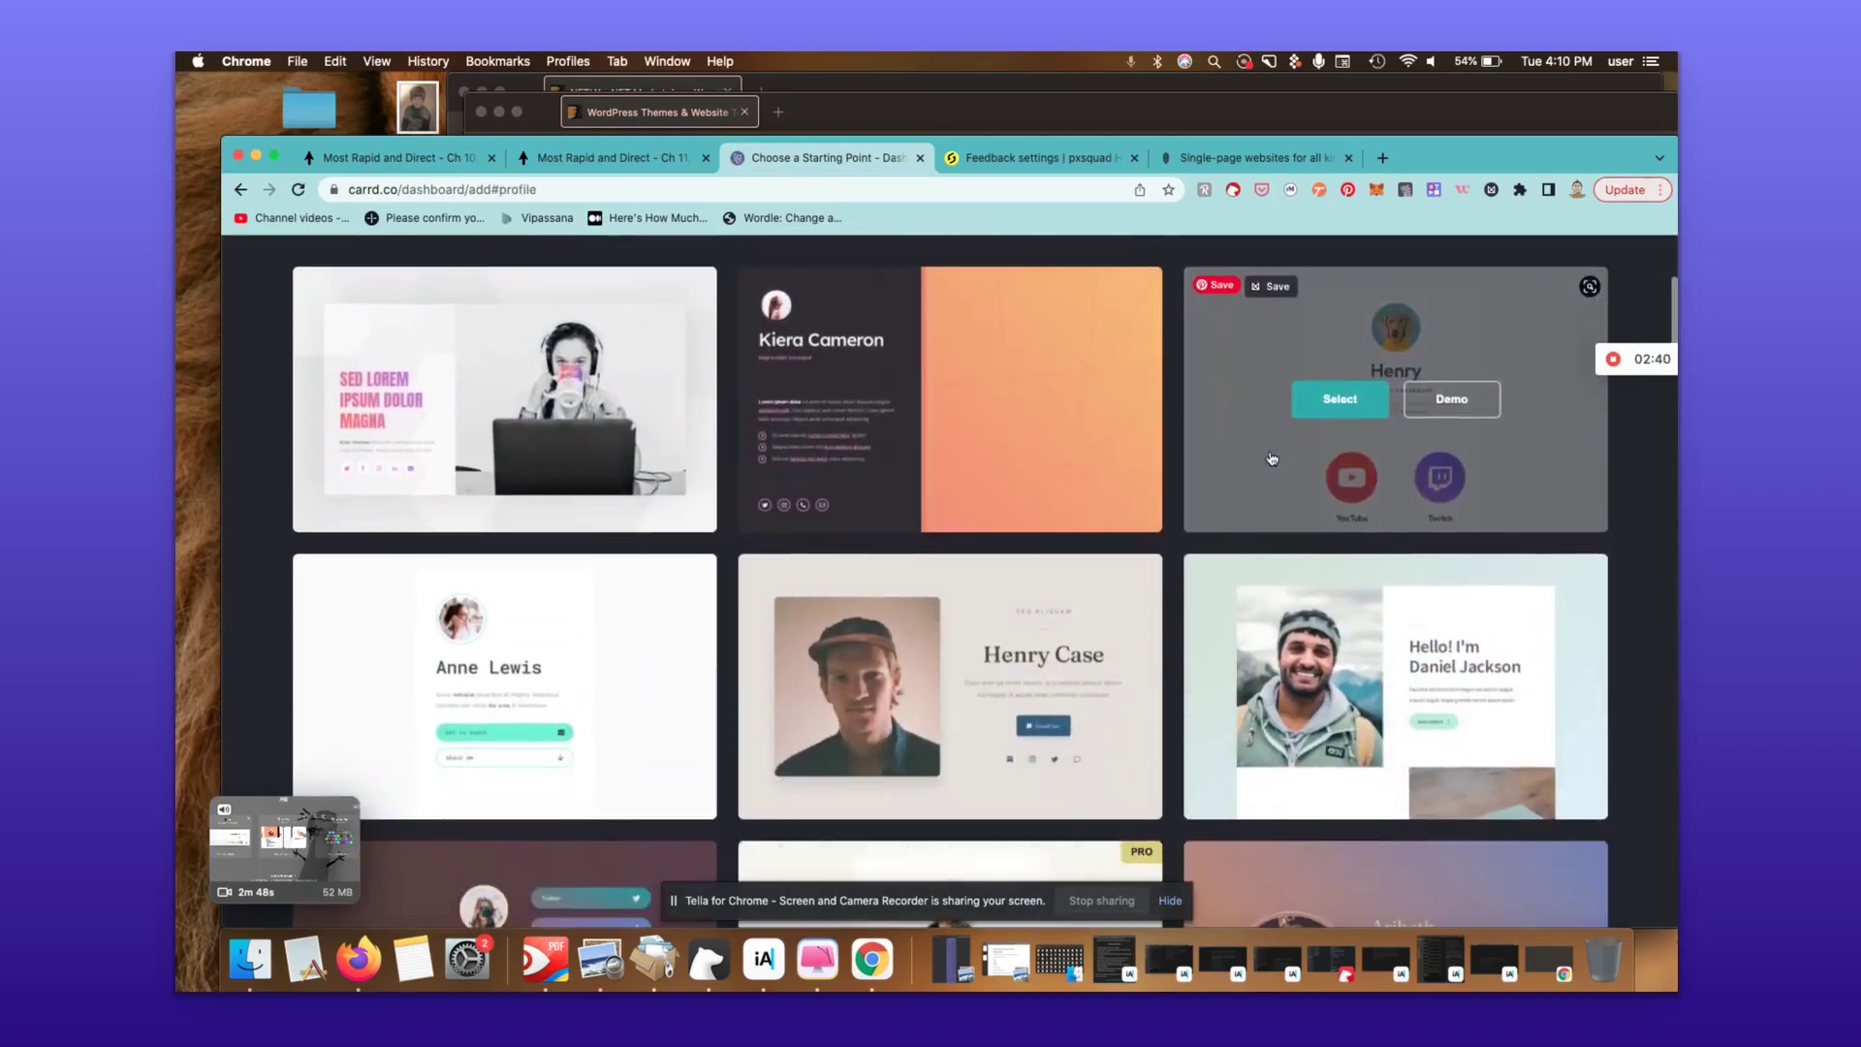
scroll(1271, 457, down, 10)
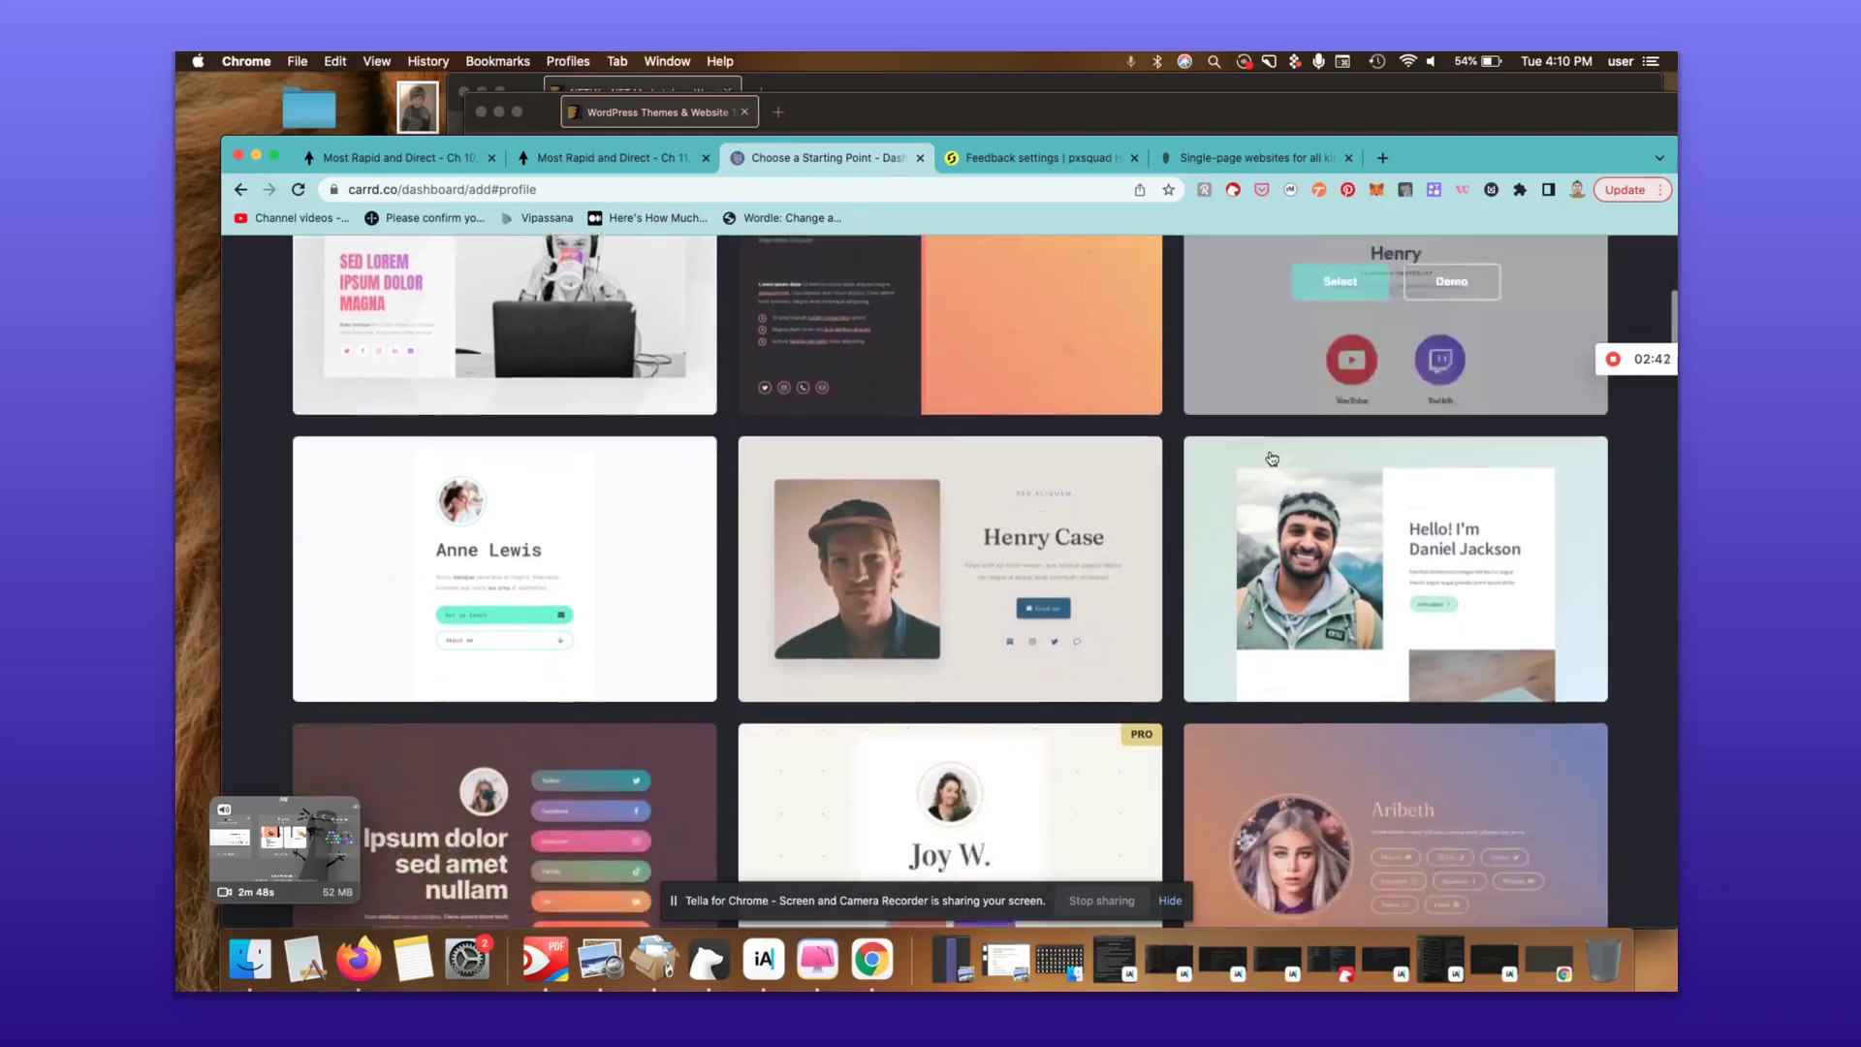
scroll(1272, 457, down, 11)
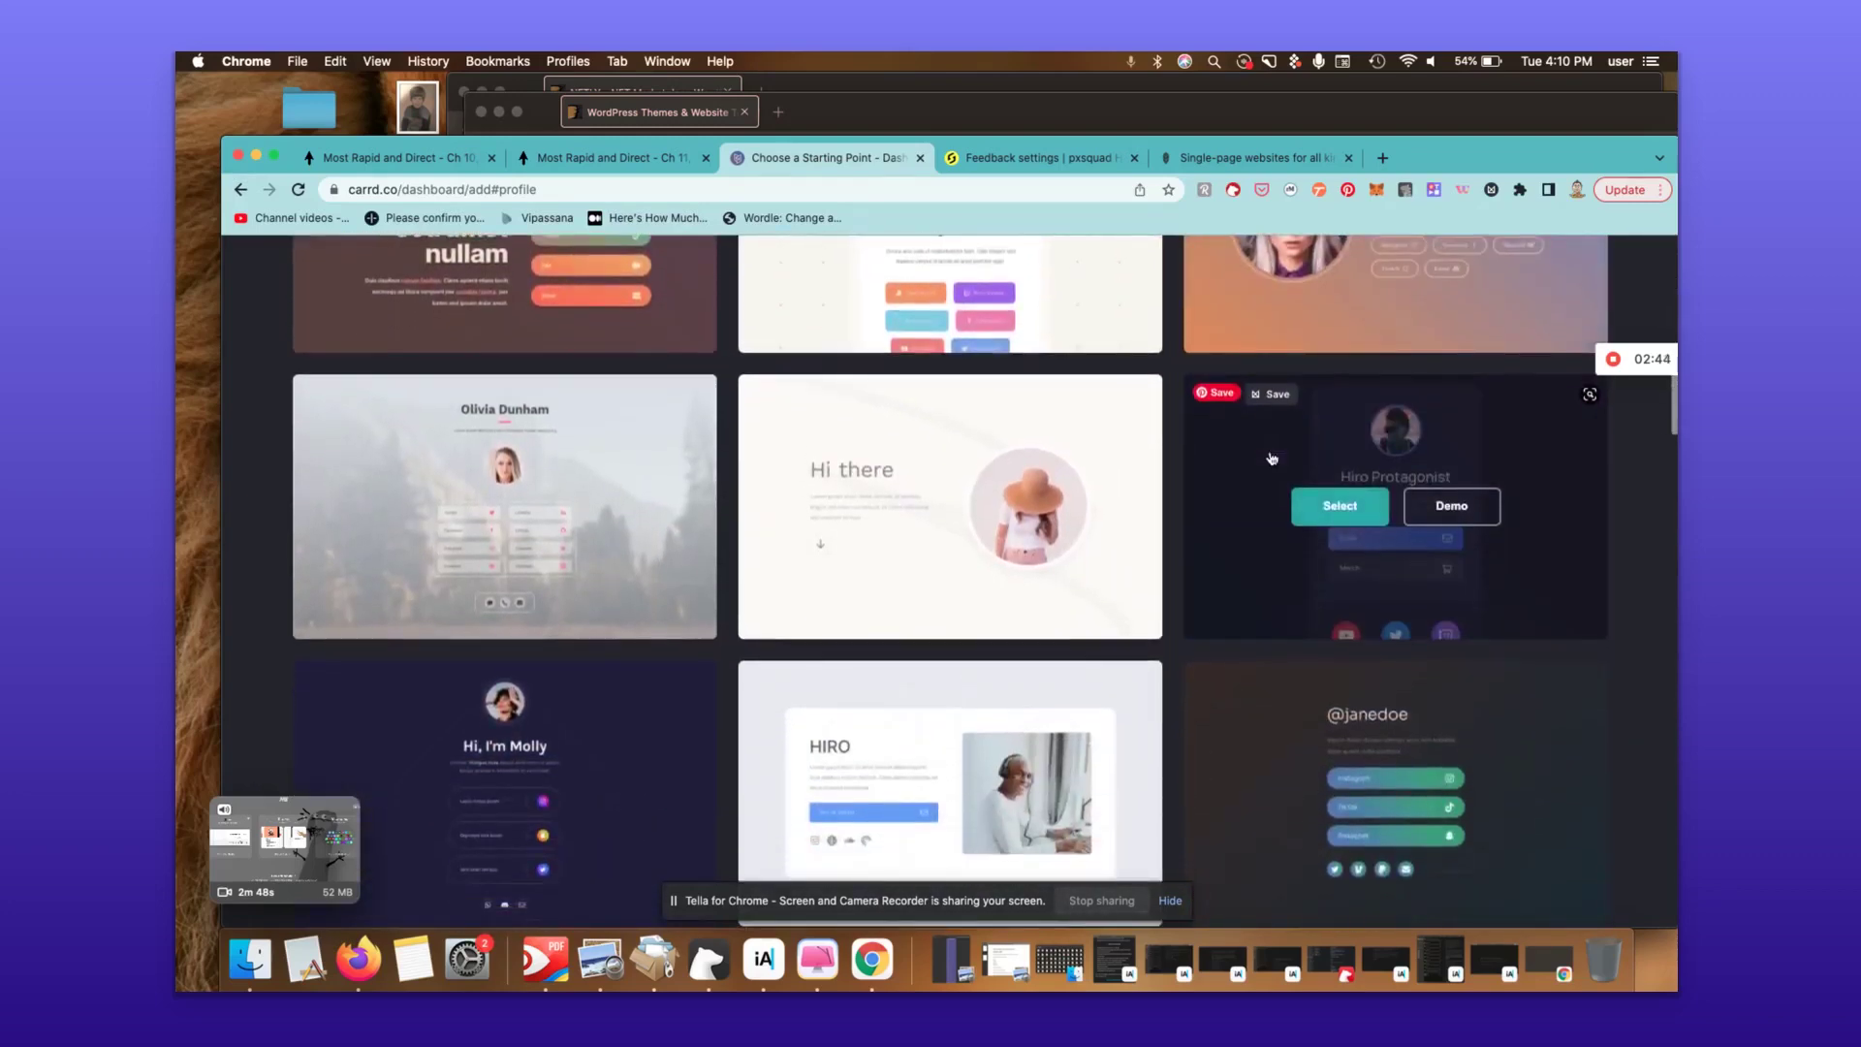
scroll(1272, 458, down, 9)
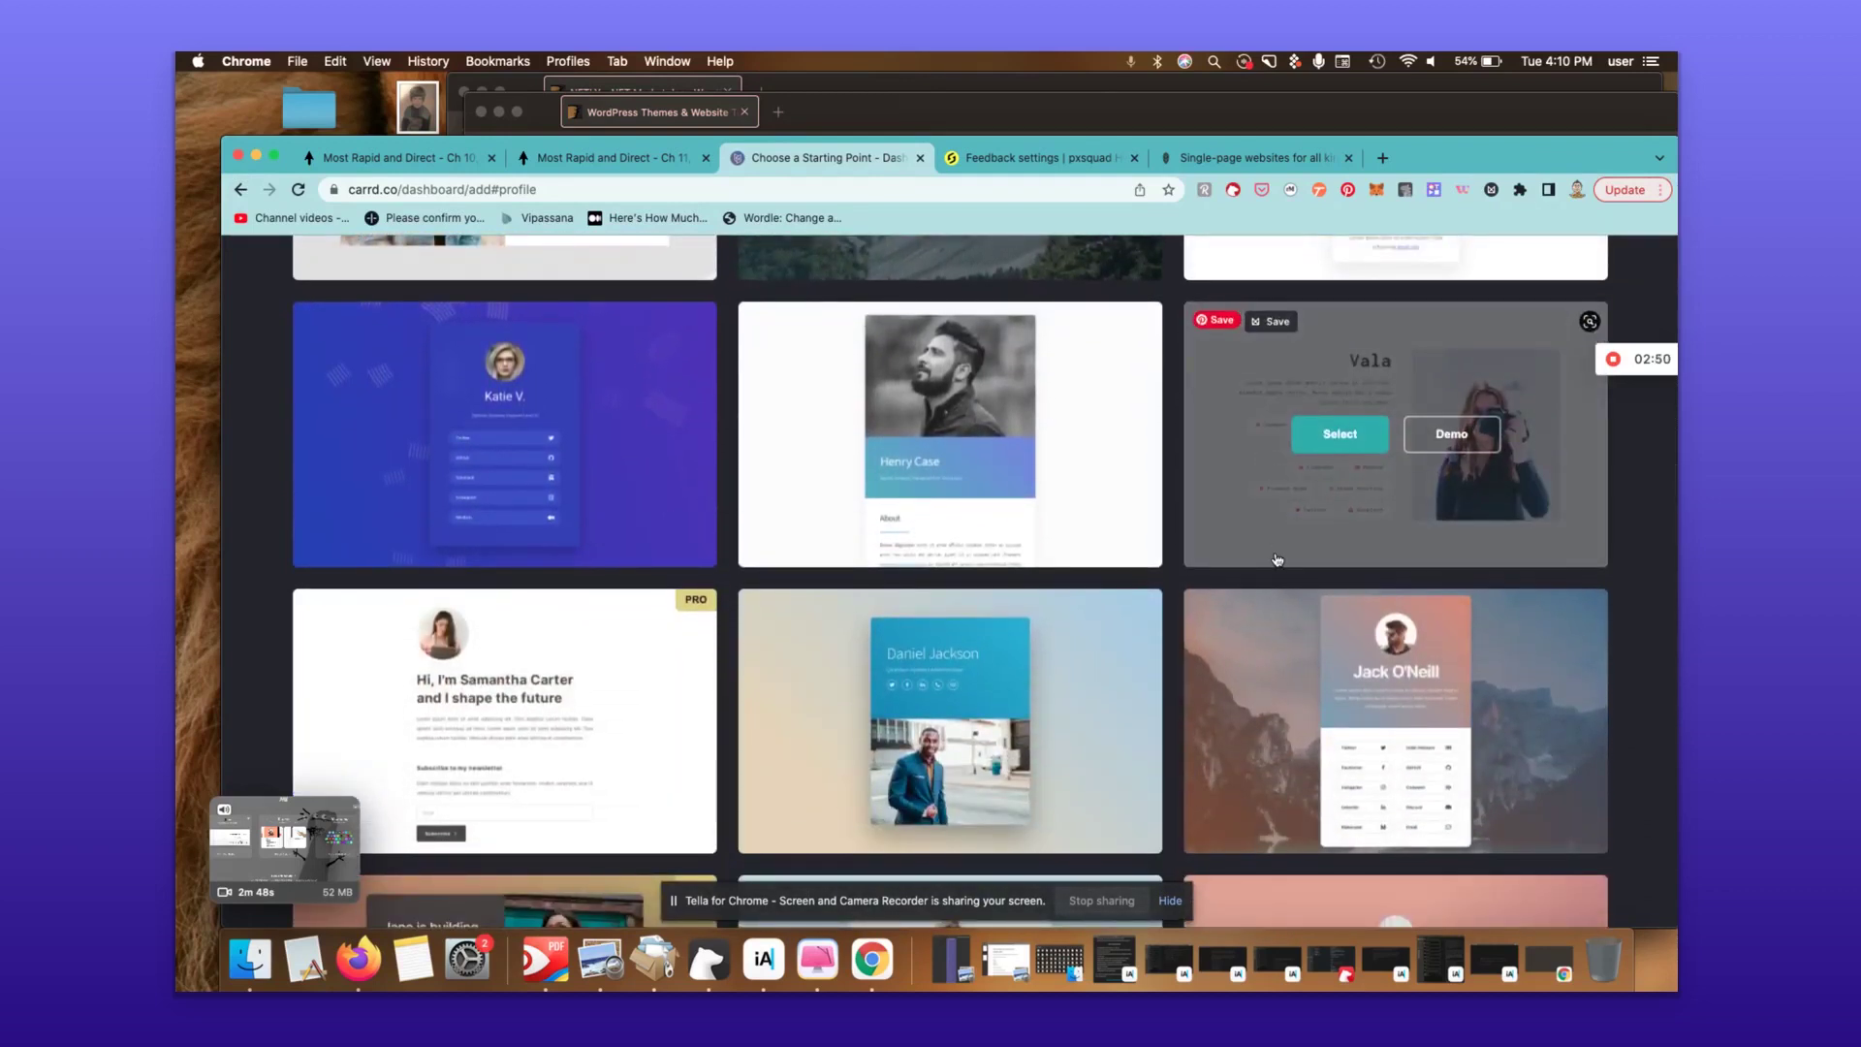
scroll(1277, 559, up, 11)
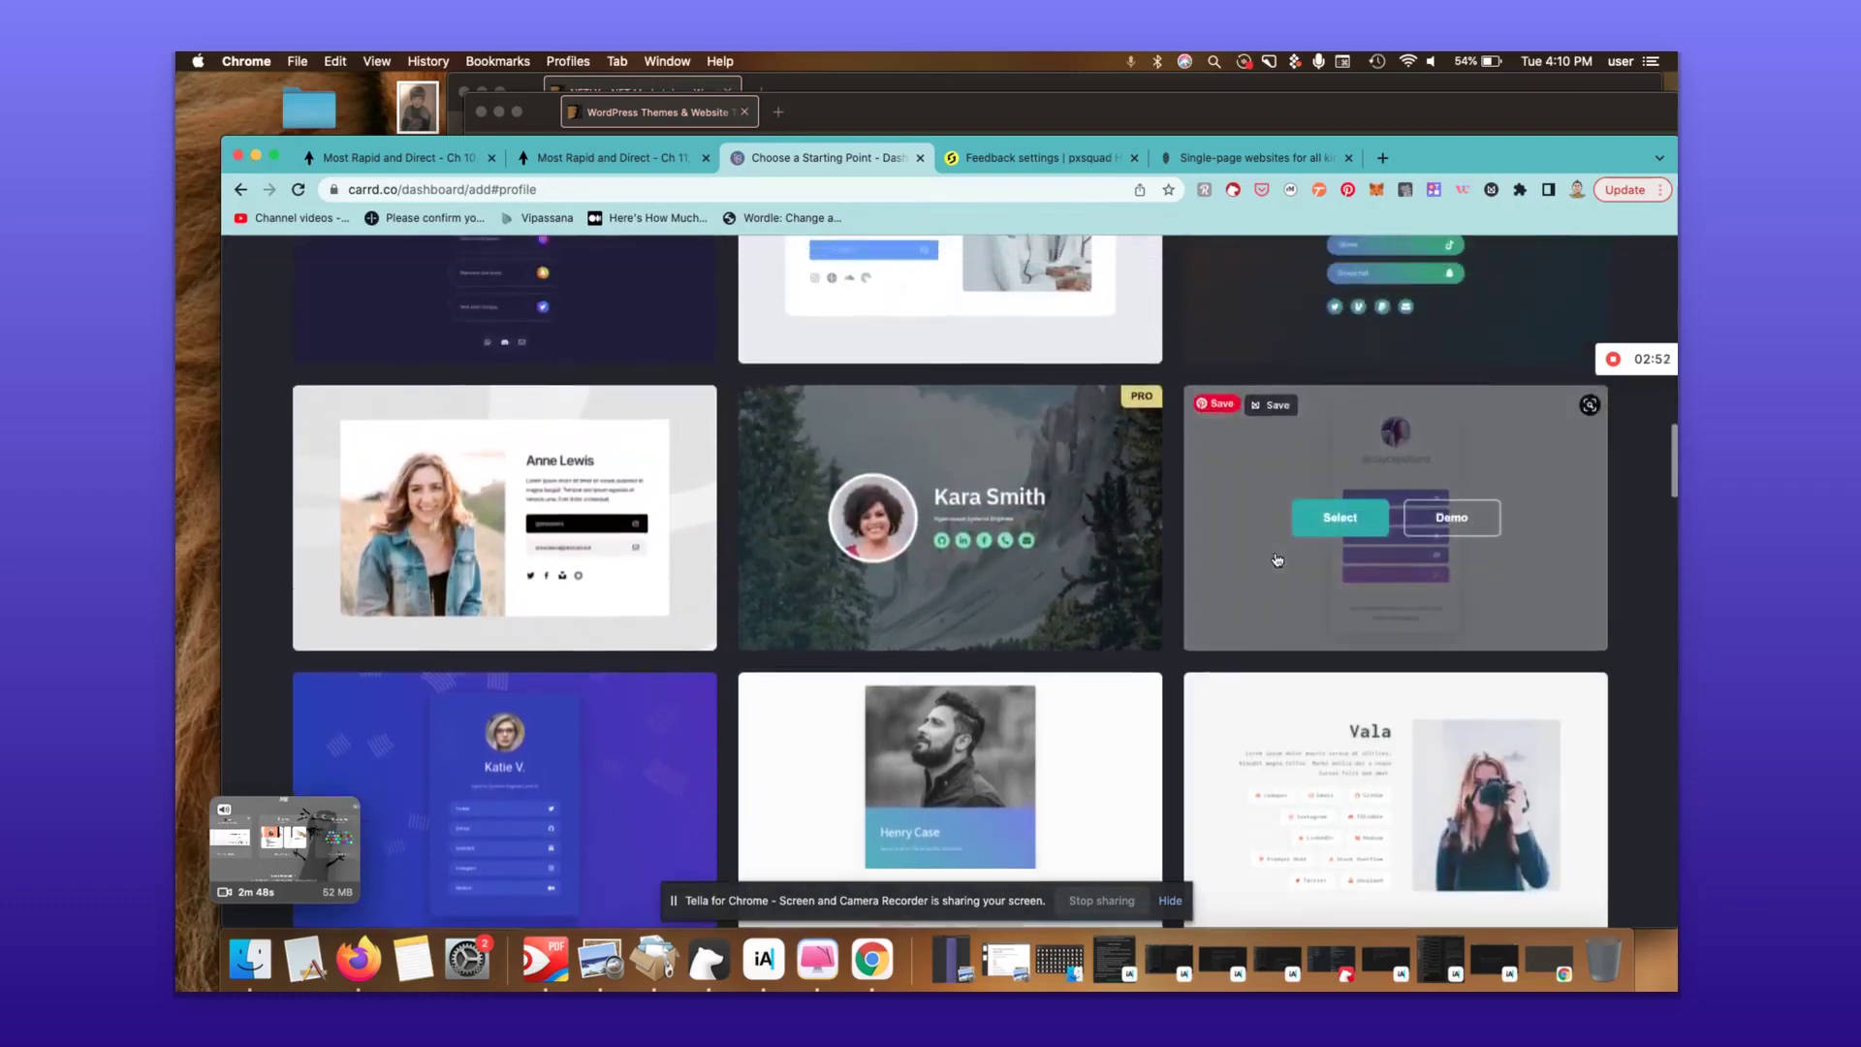
scroll(1277, 559, up, 7)
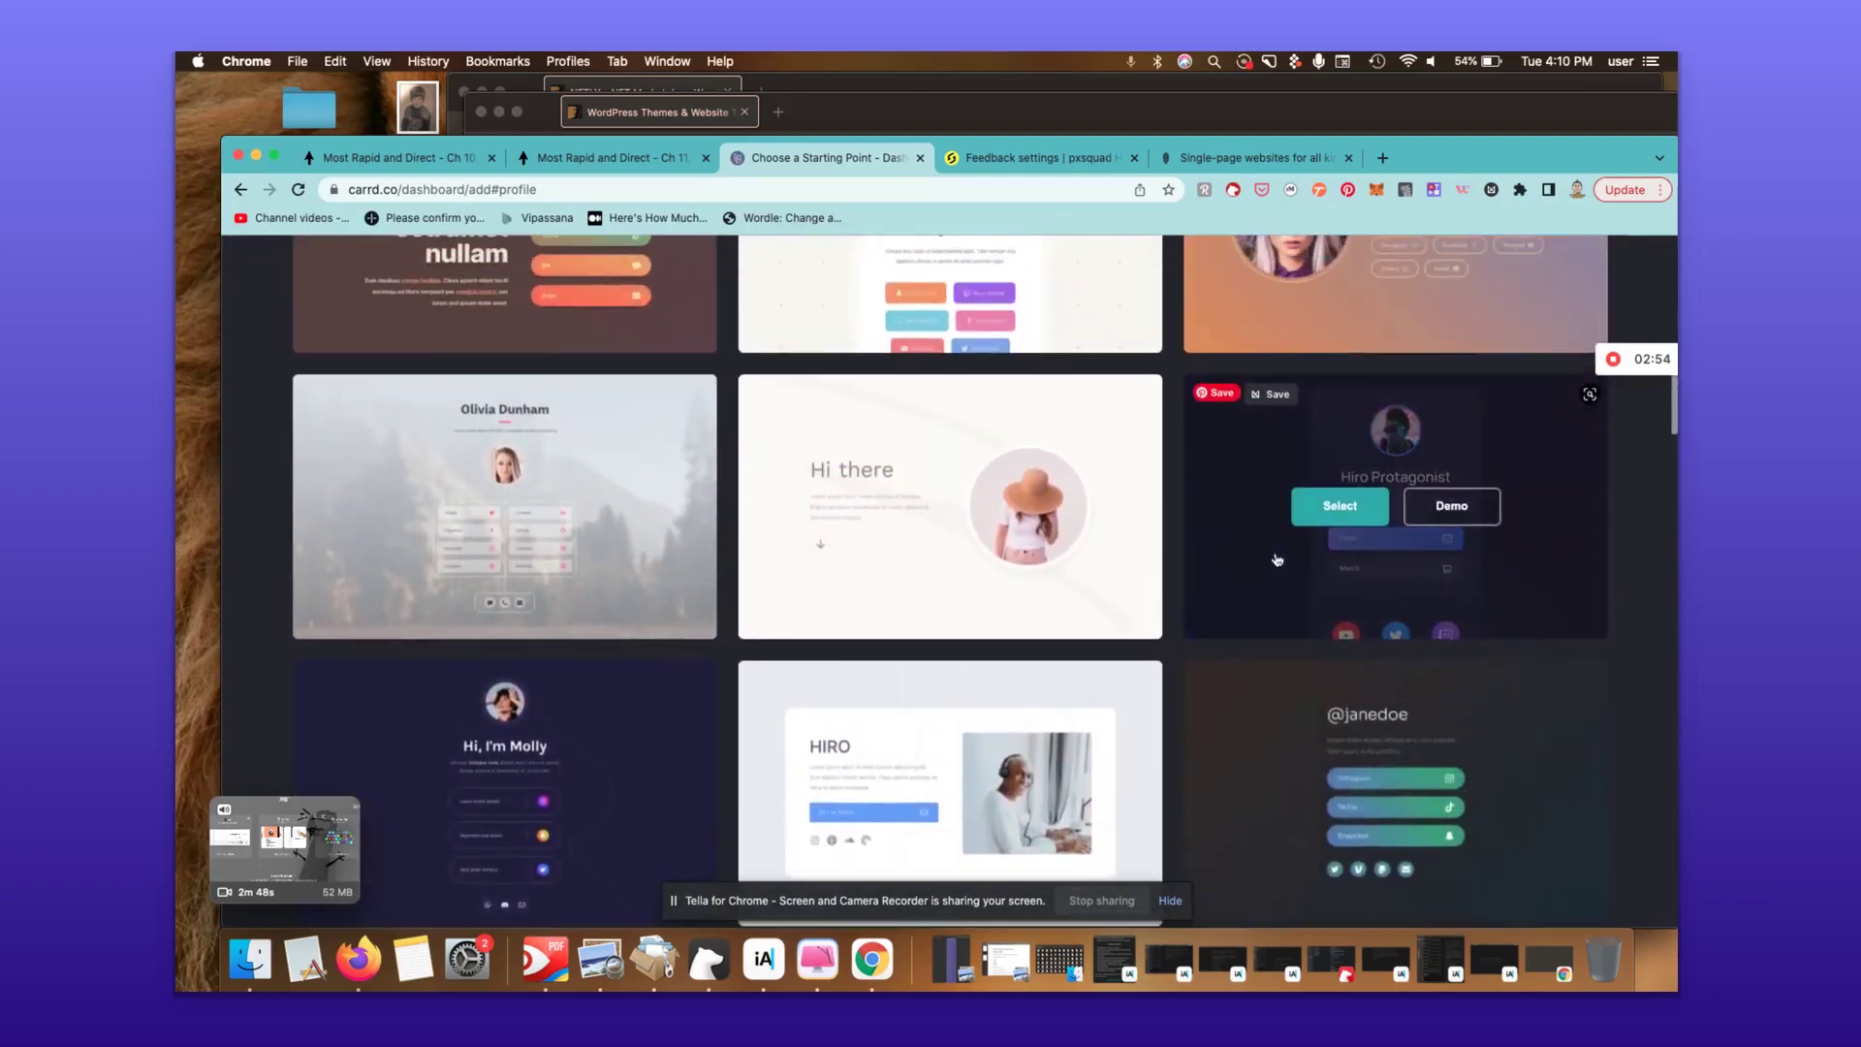
scroll(1277, 559, up, 4)
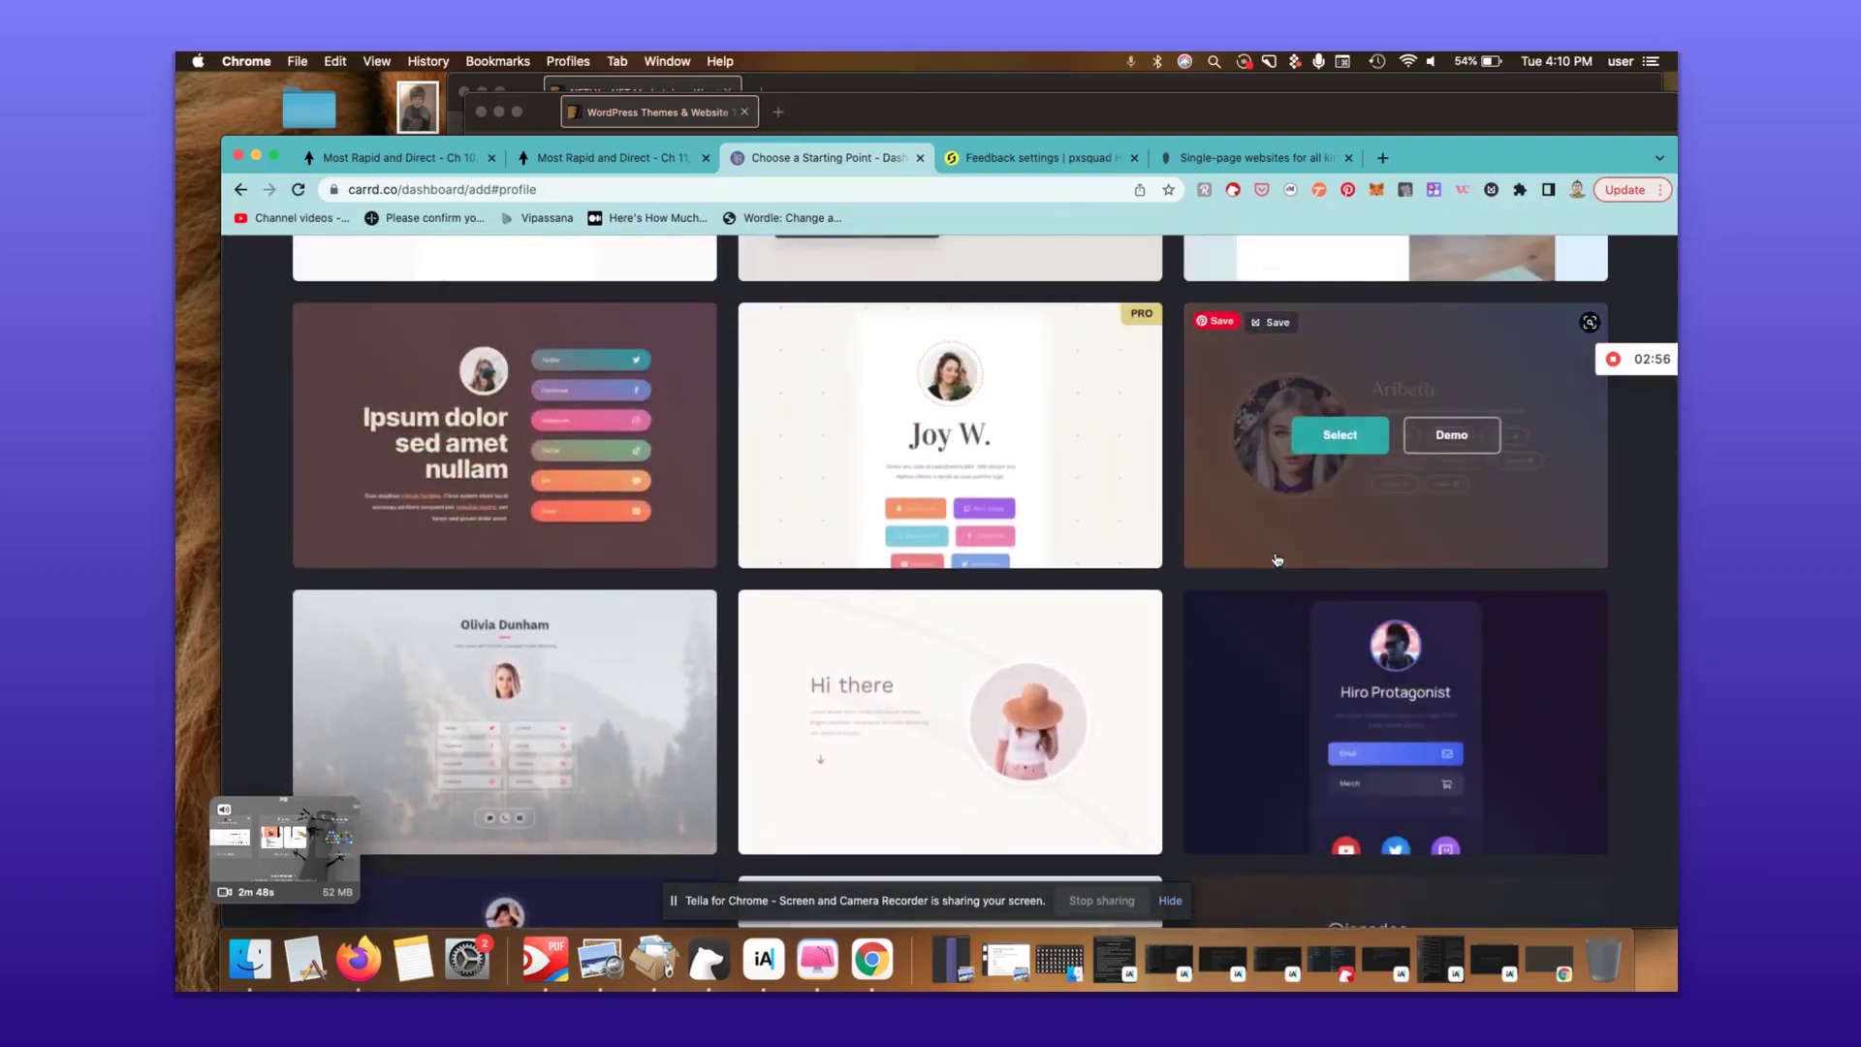
scroll(1277, 559, up, 5)
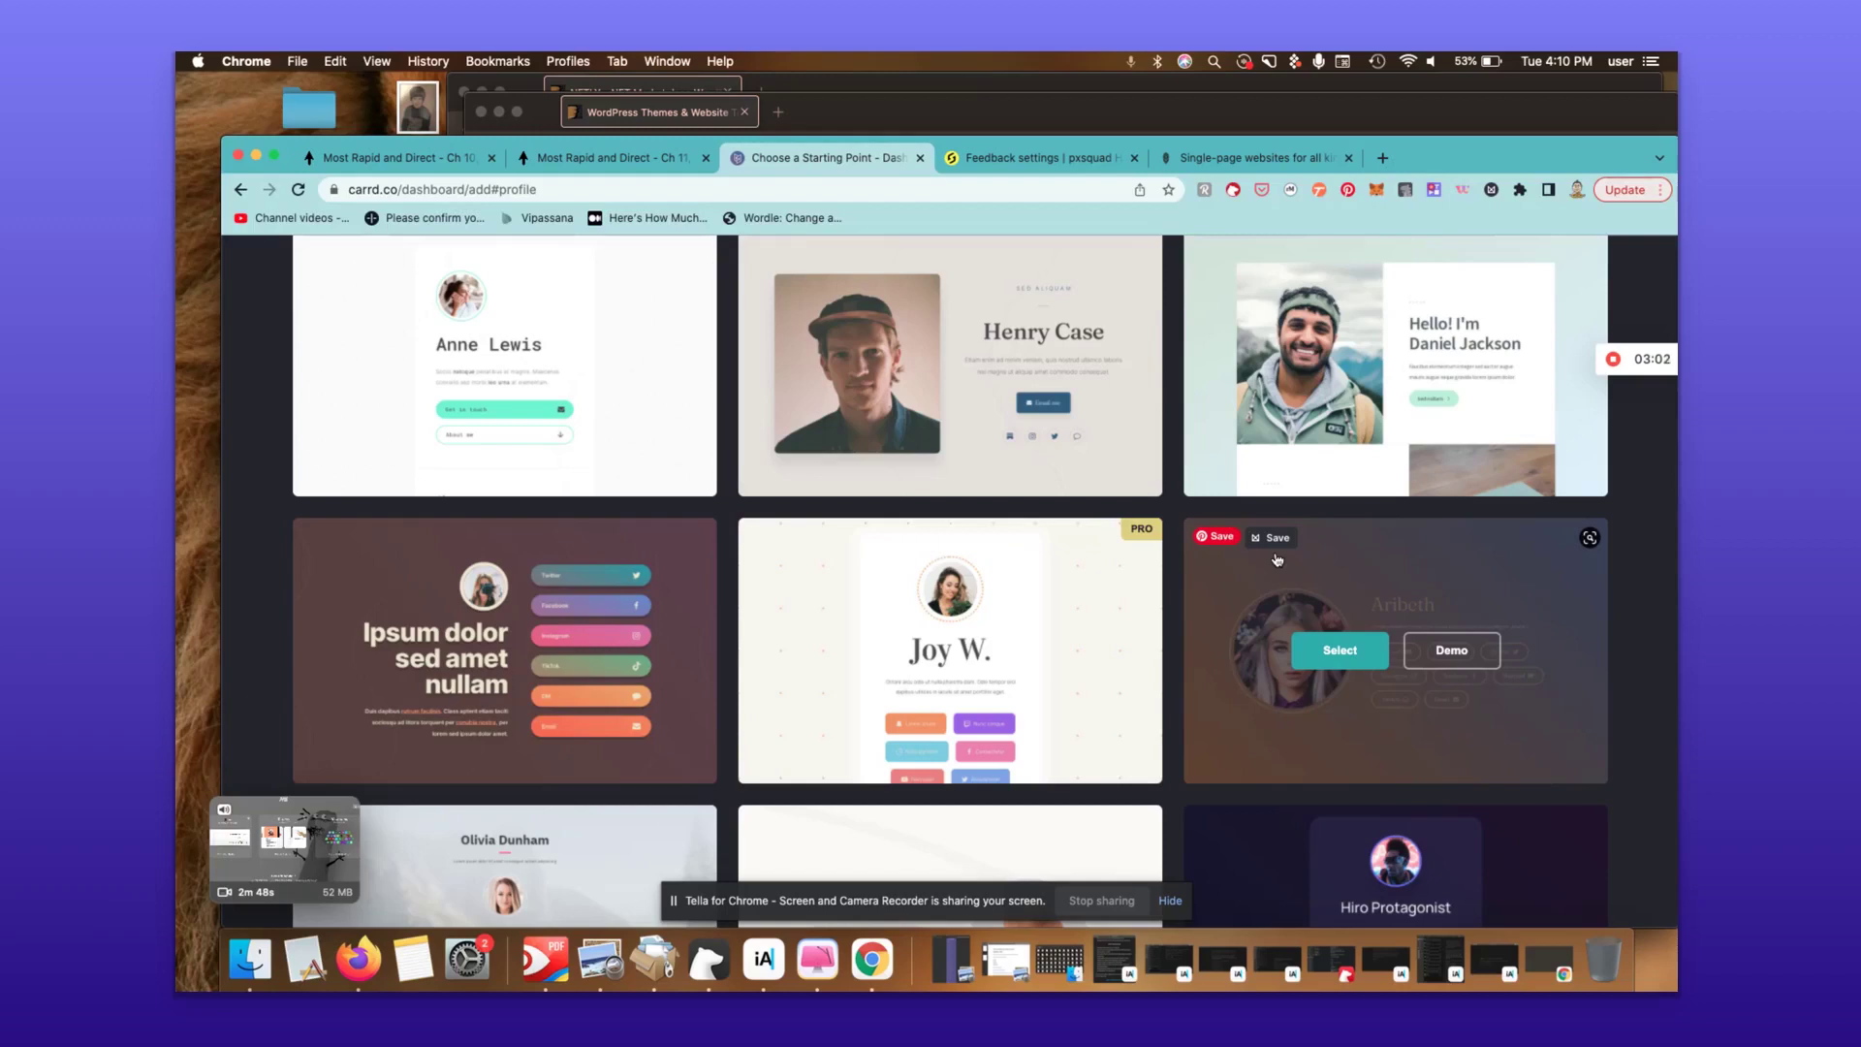
scroll(1277, 559, up, 5)
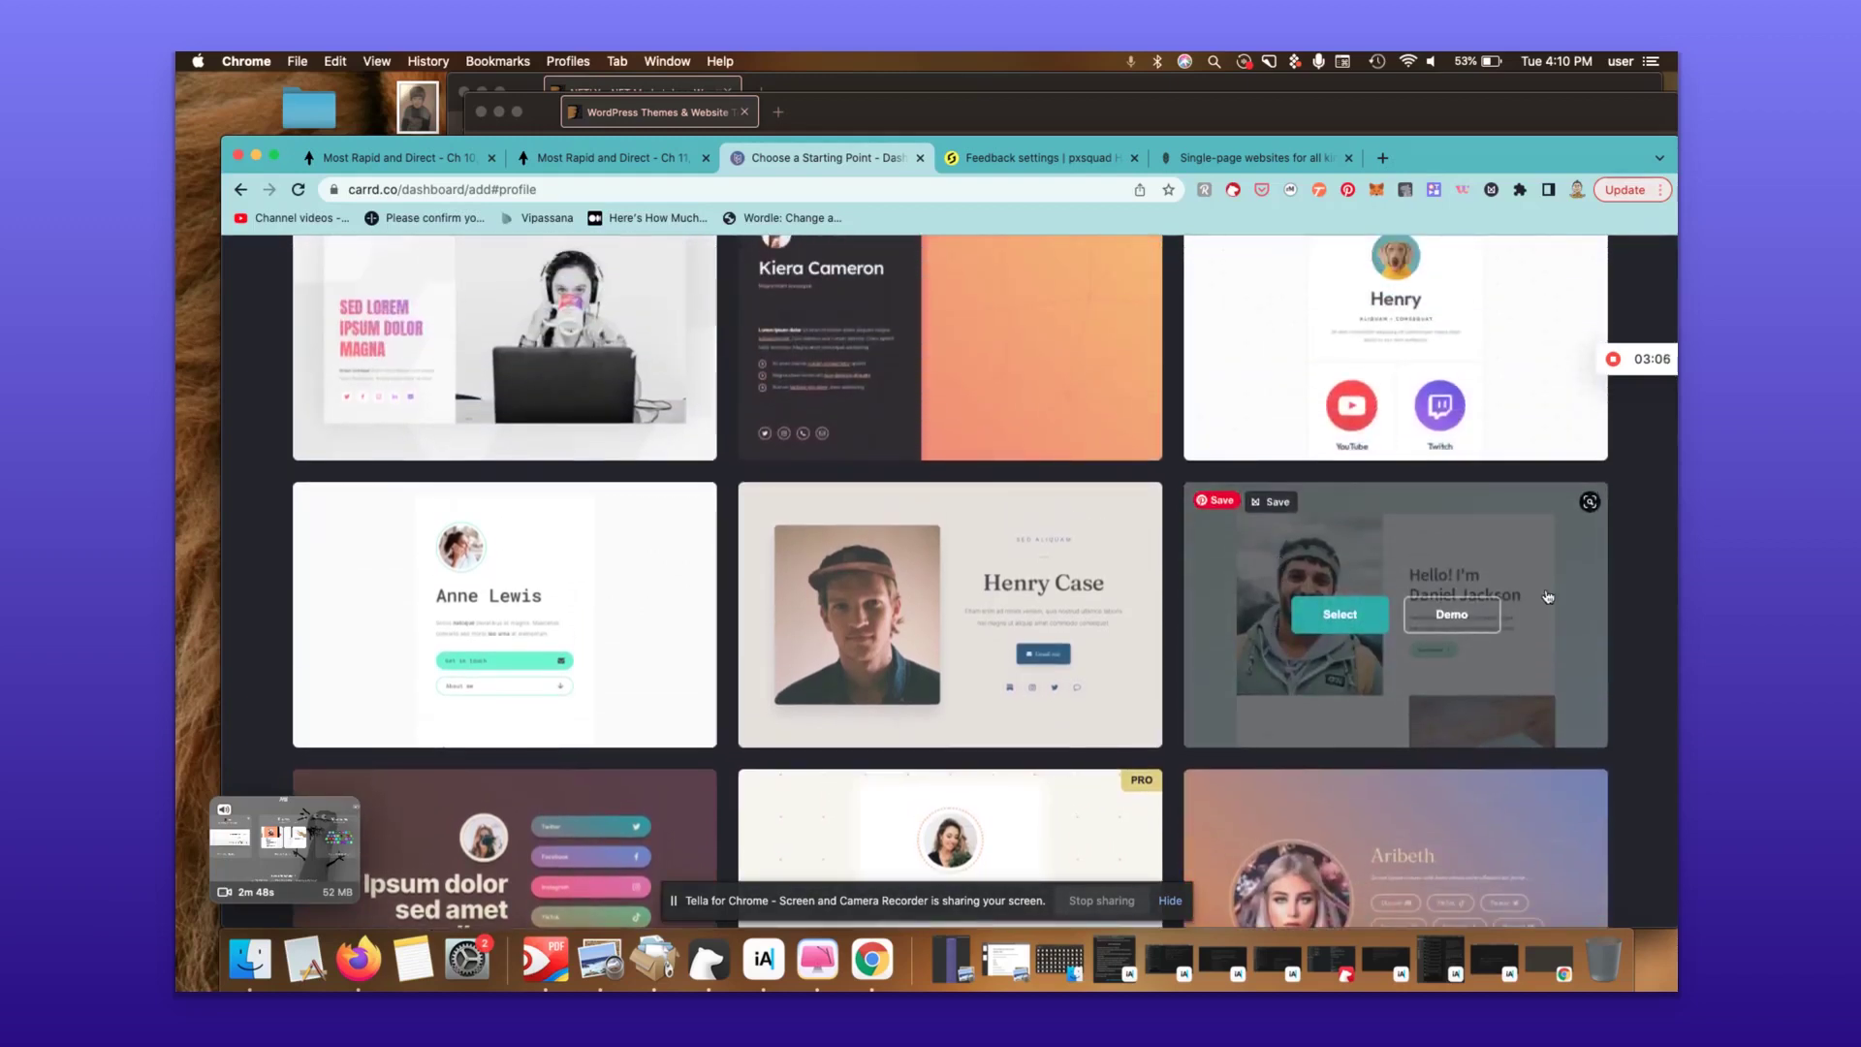
scroll(1659, 577, up, 8)
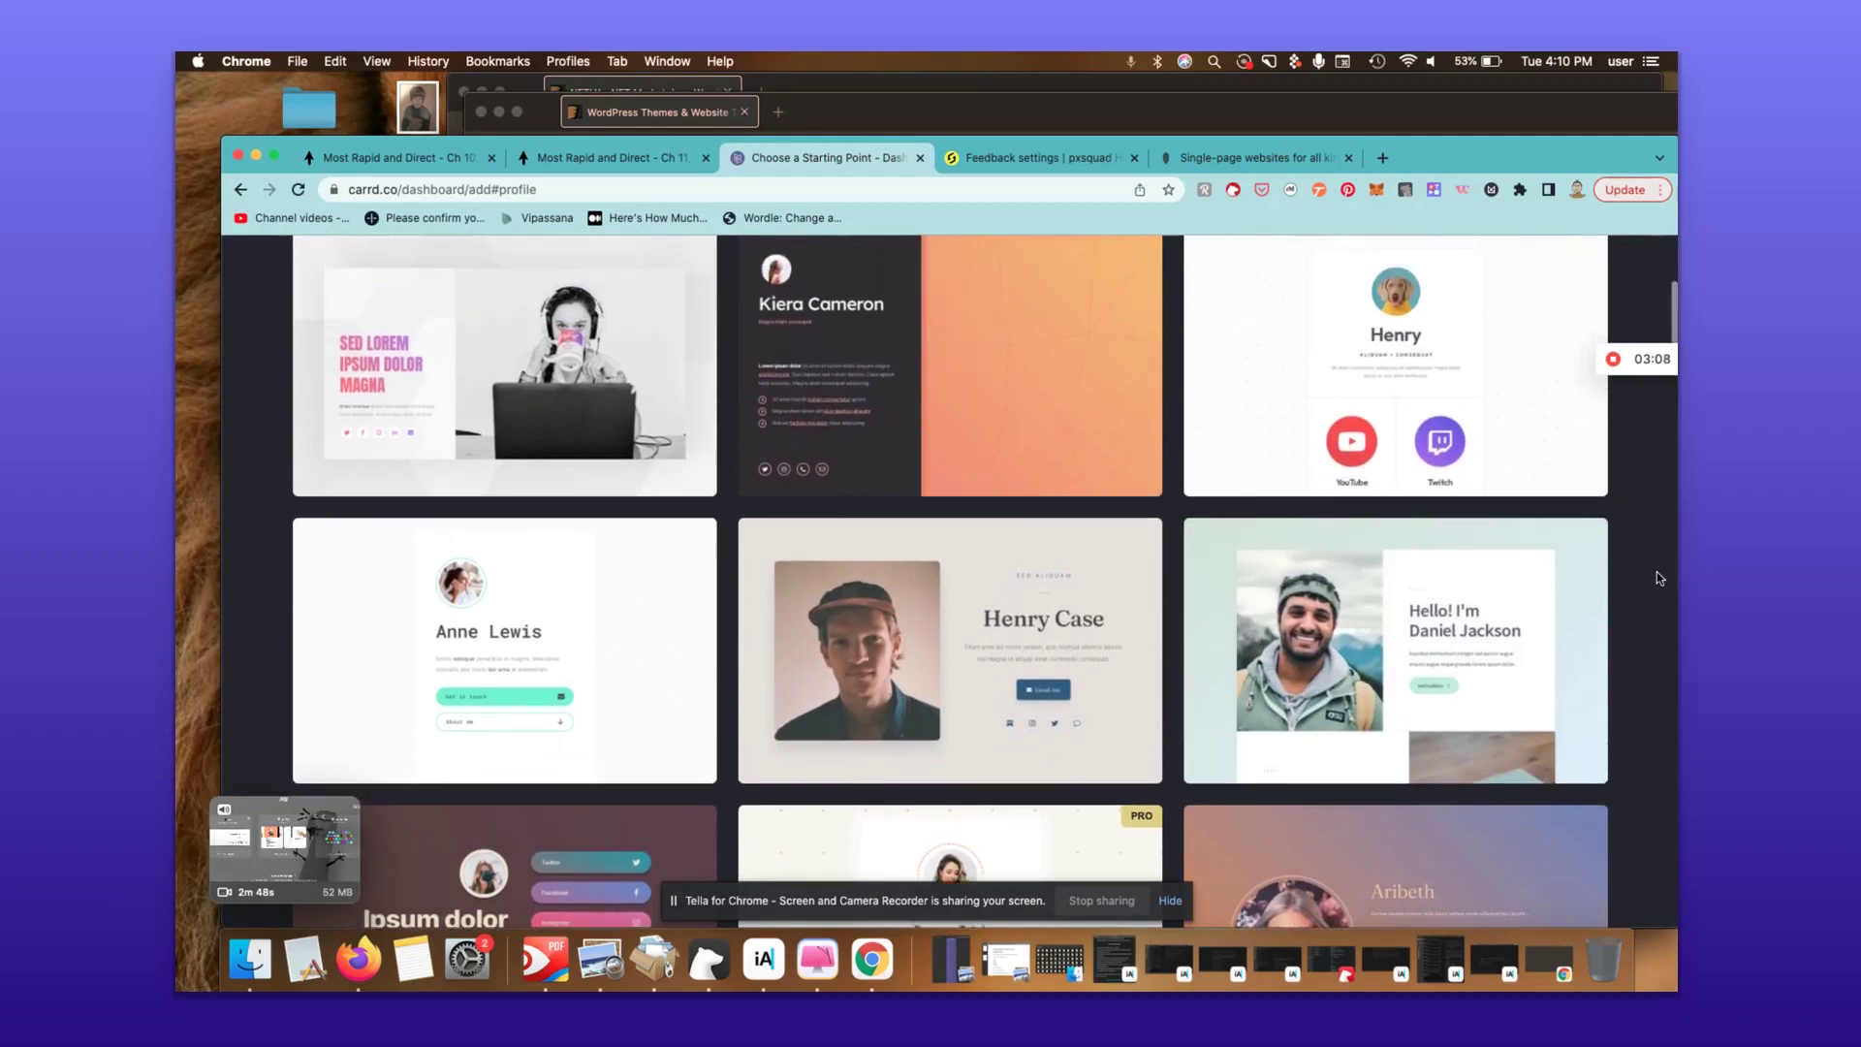
scroll(1659, 577, down, 2)
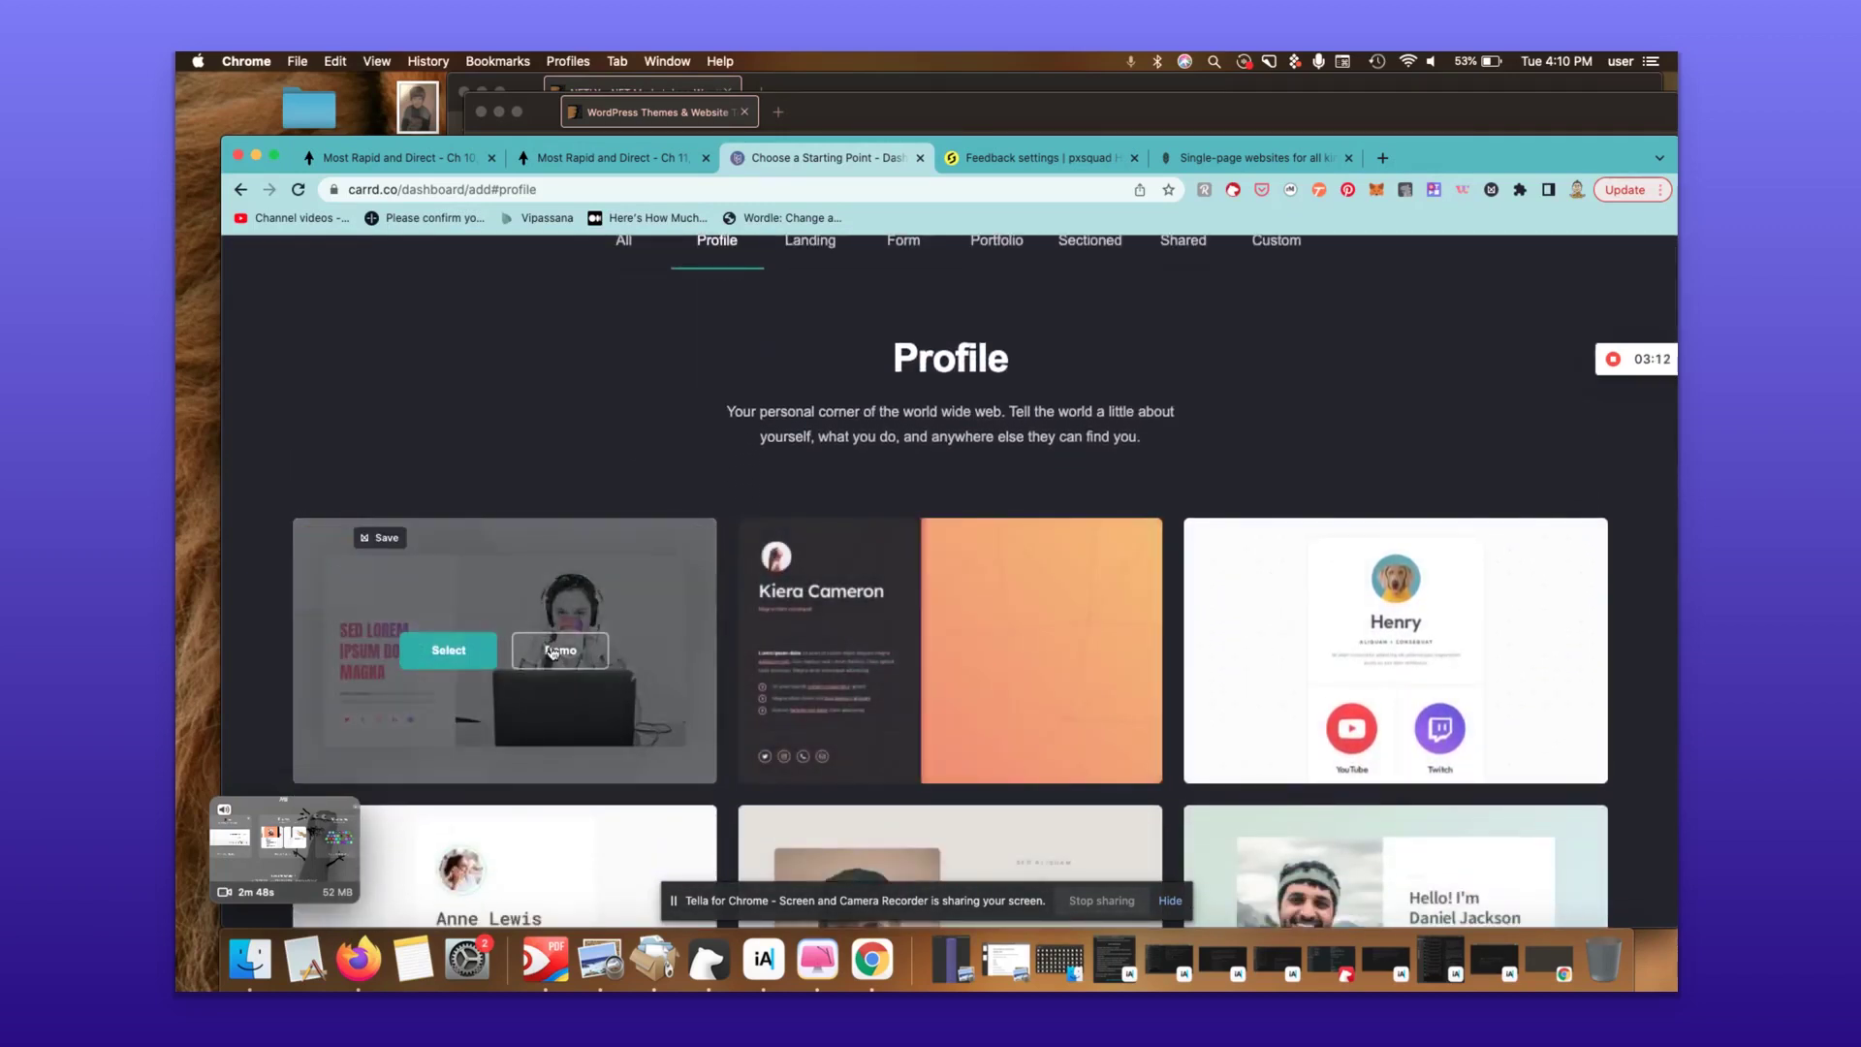
- Preview the Sed Lorem template's live demo (Template #134), then return to the Profile template list
click(596, 656)
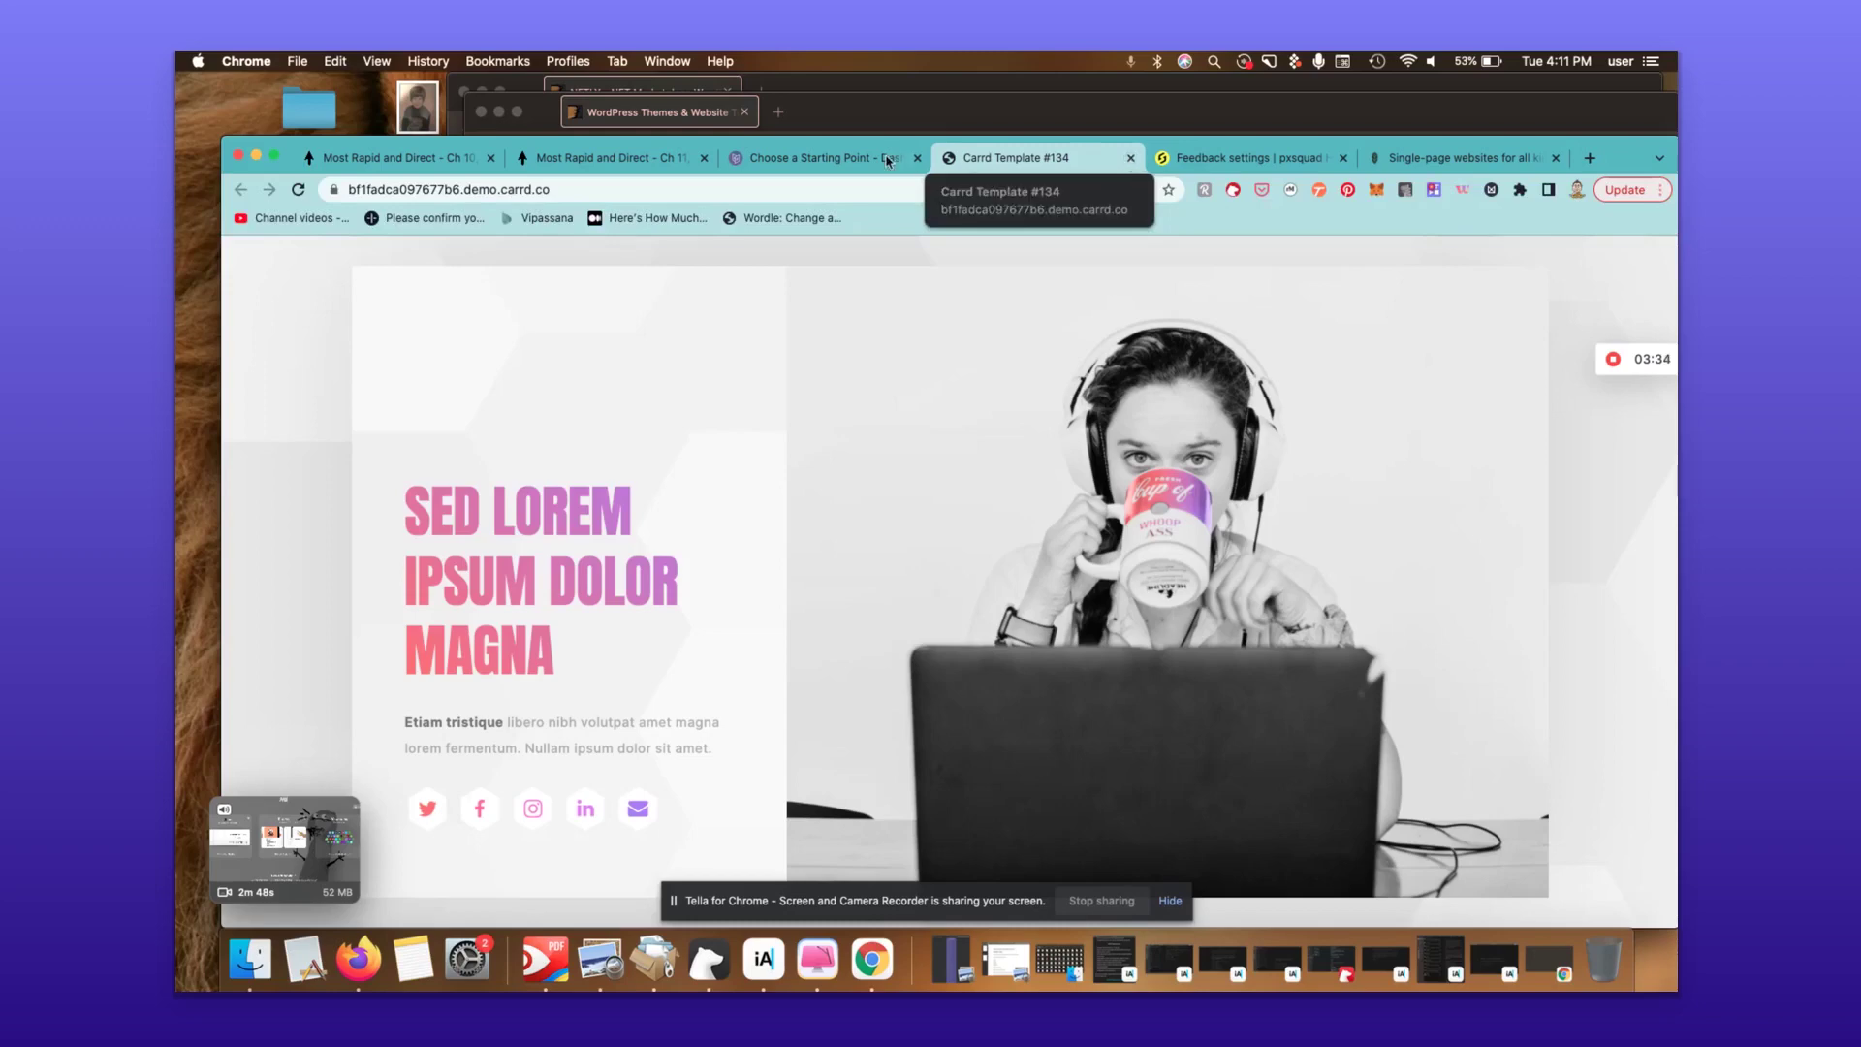
click(823, 157)
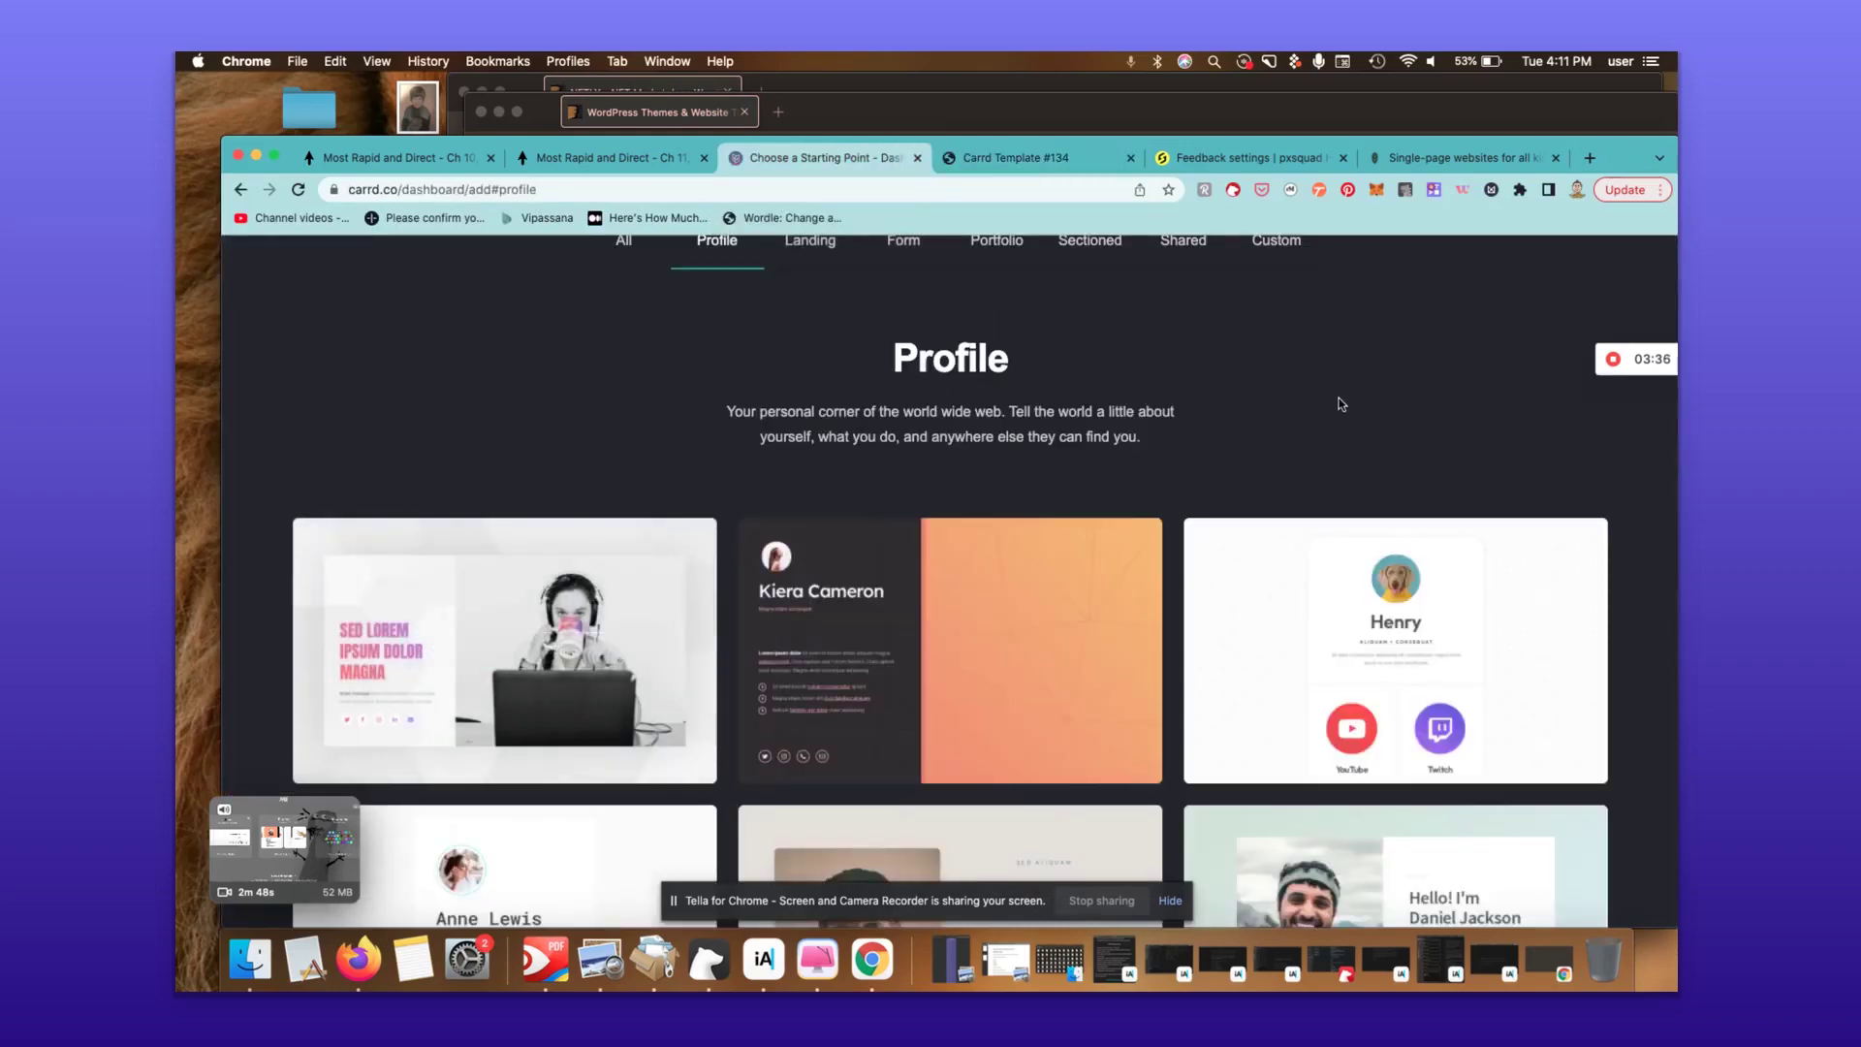
- Find the blue link-list profile card and view its demo, Template #92, with Twitter, GitHub and Medium links
scroll(1340, 403, down, 2)
scroll(1340, 403, down, 6)
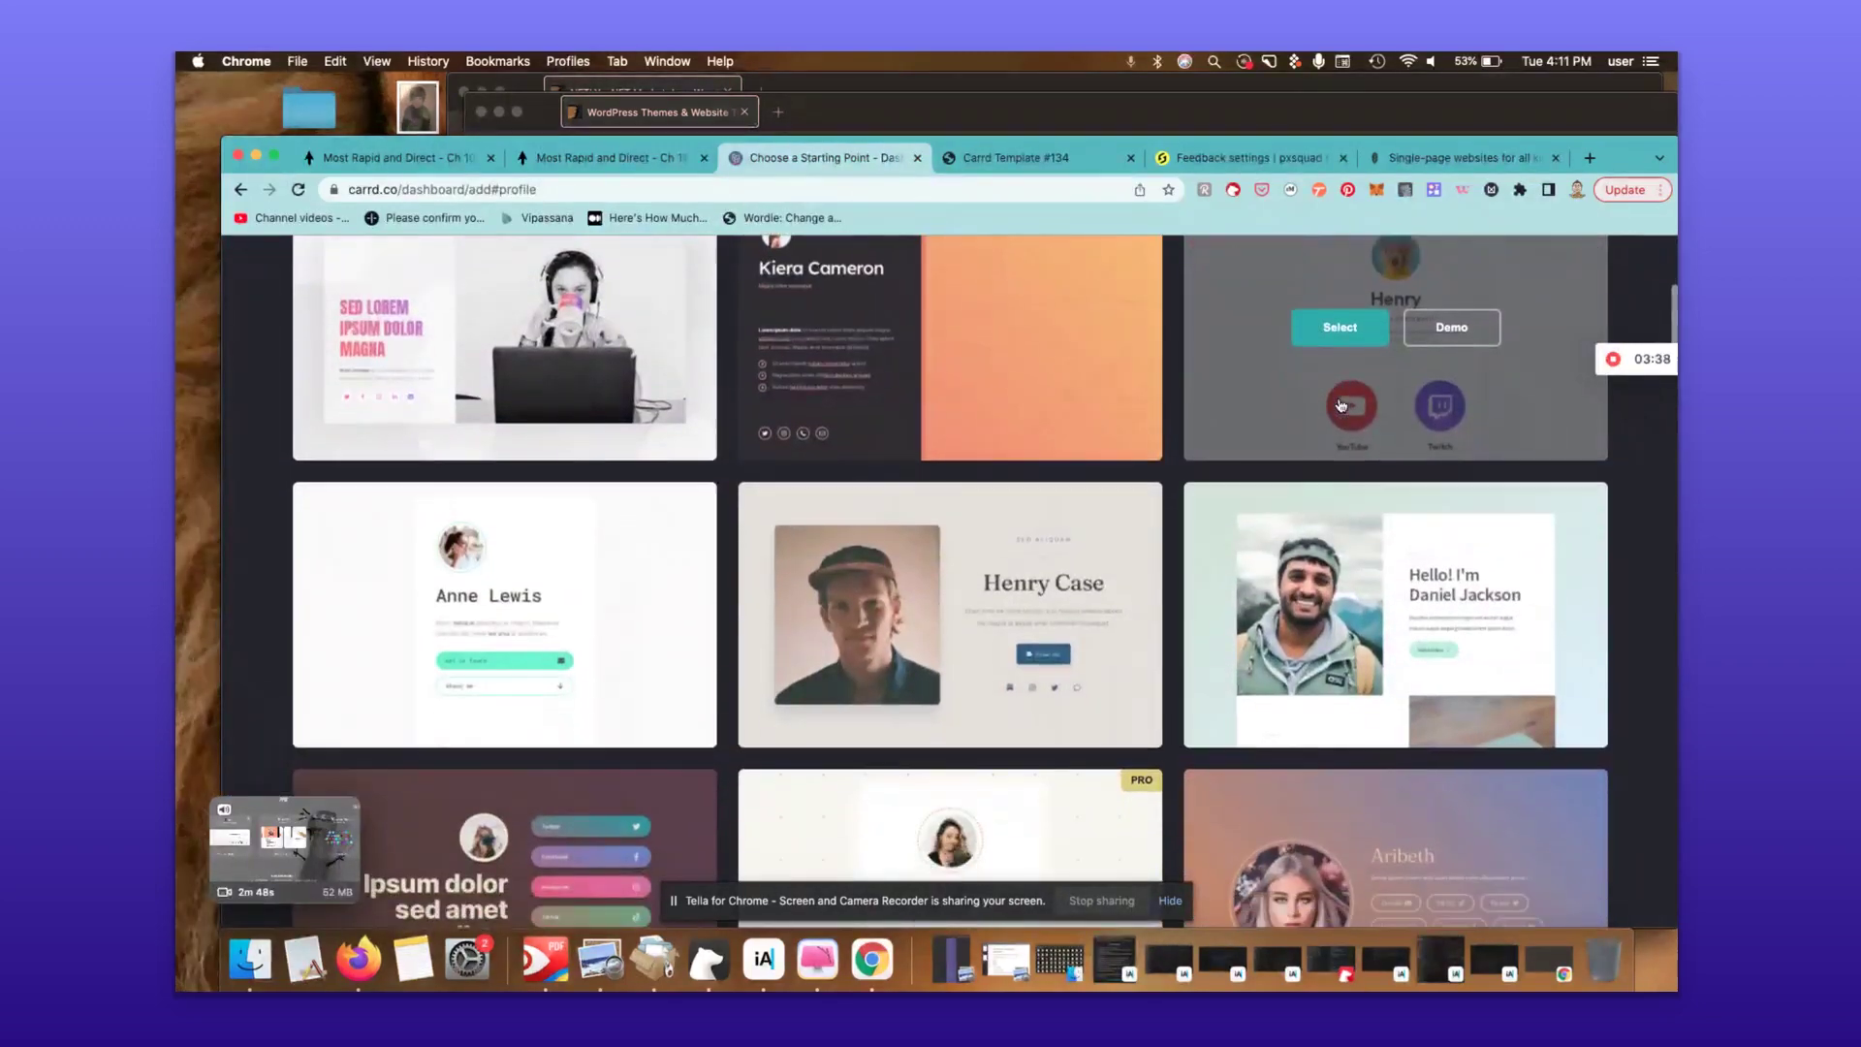
scroll(1340, 405, down, 7)
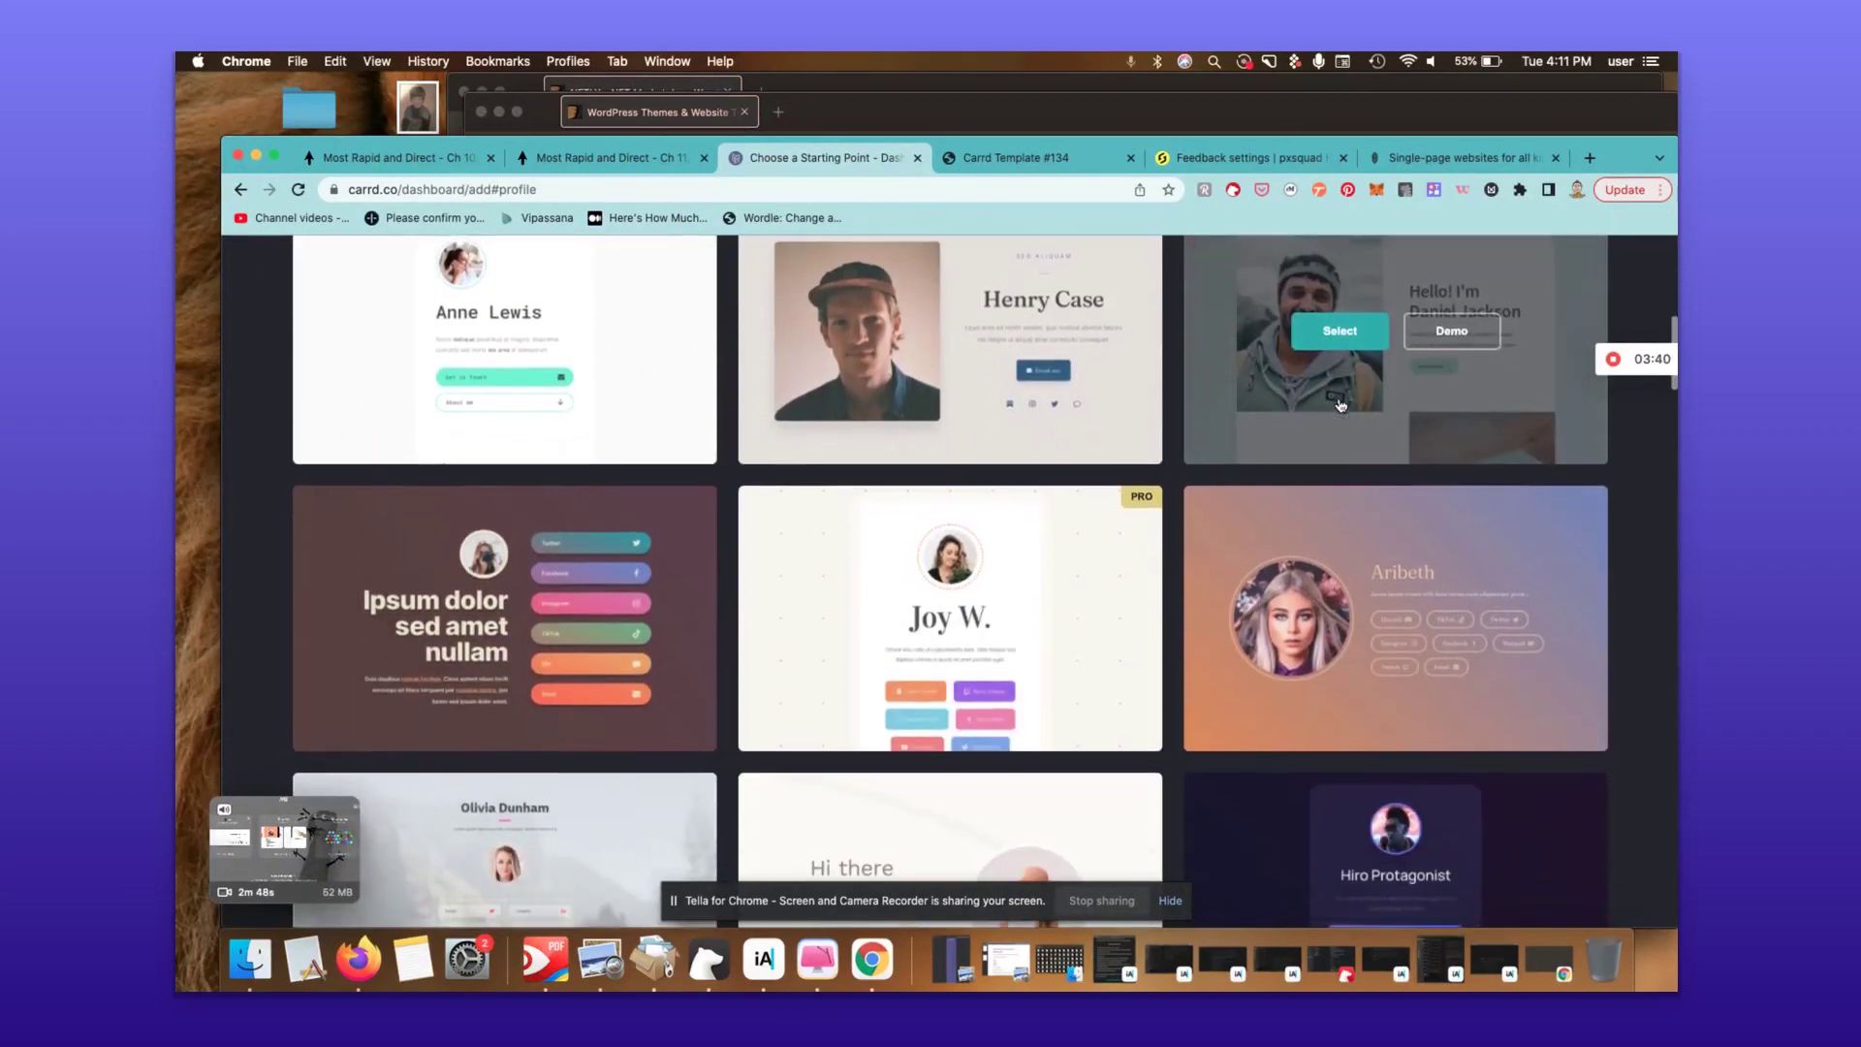
scroll(1341, 405, down, 3)
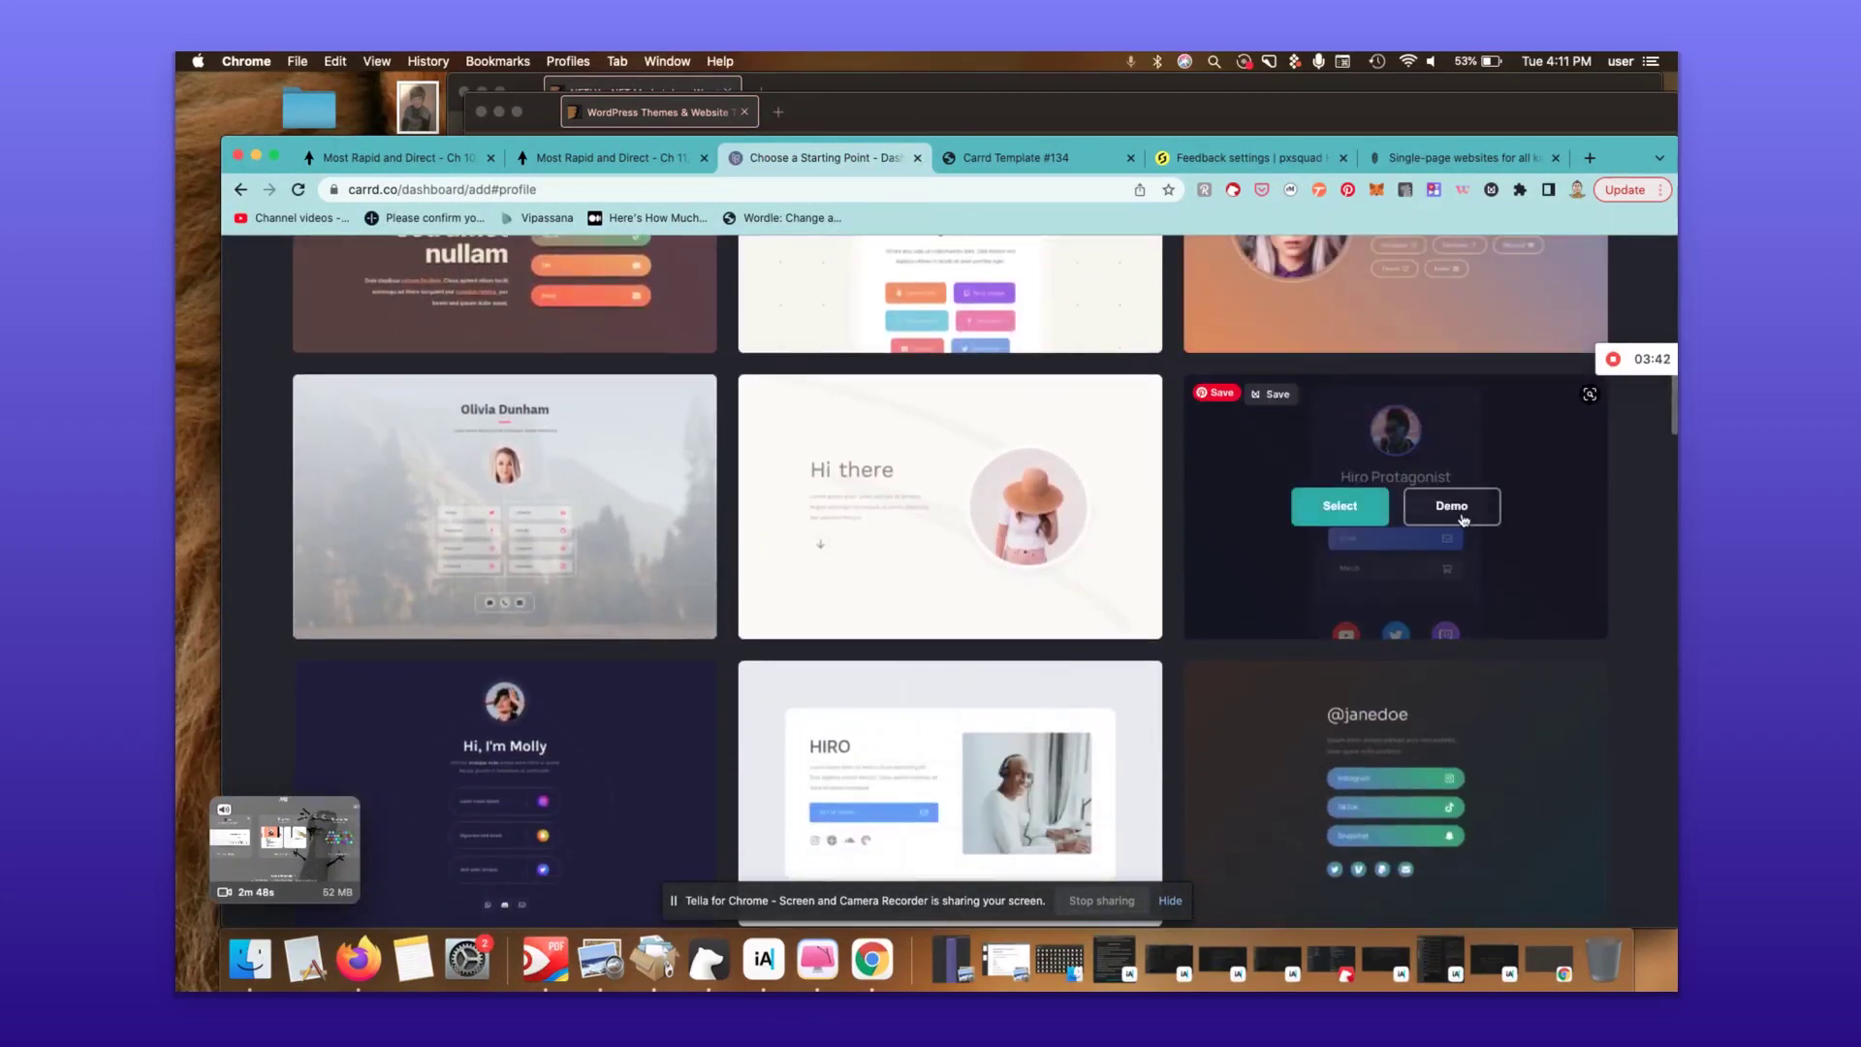
scroll(1223, 516, down, 4)
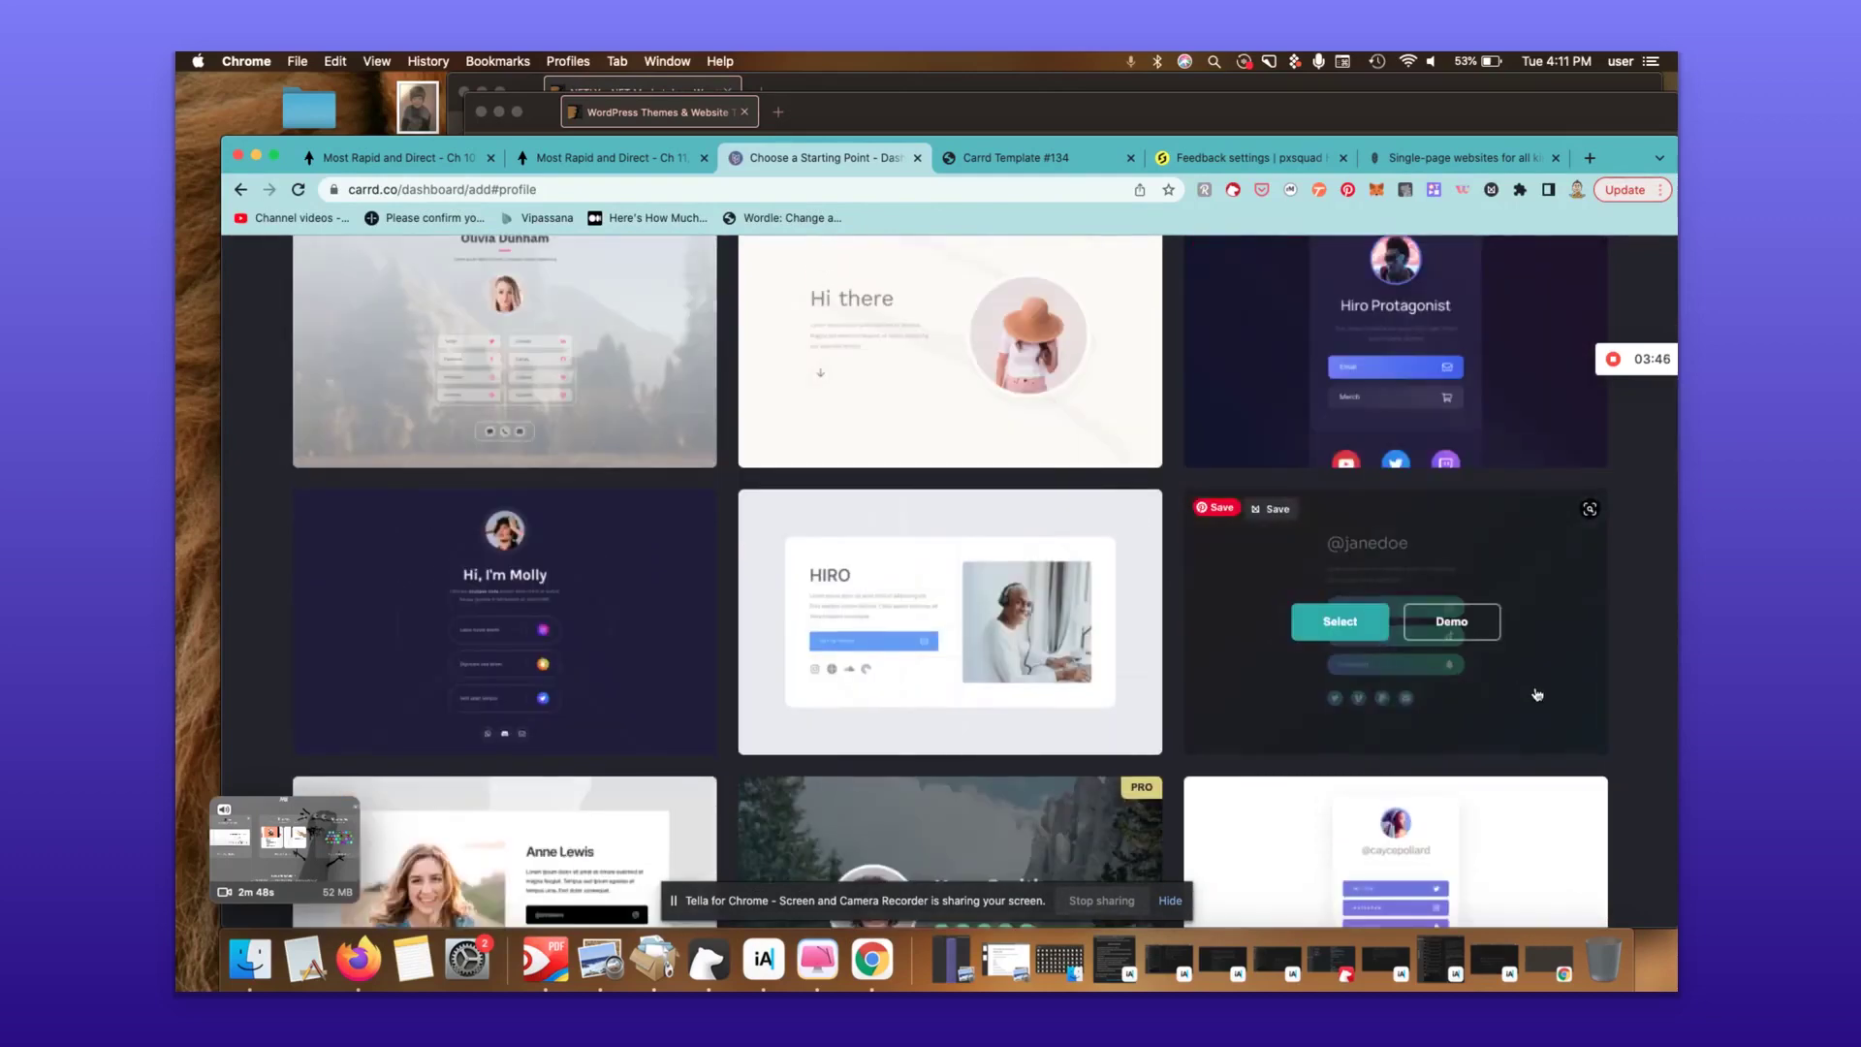
scroll(1536, 694, down, 4)
scroll(1536, 694, down, 4)
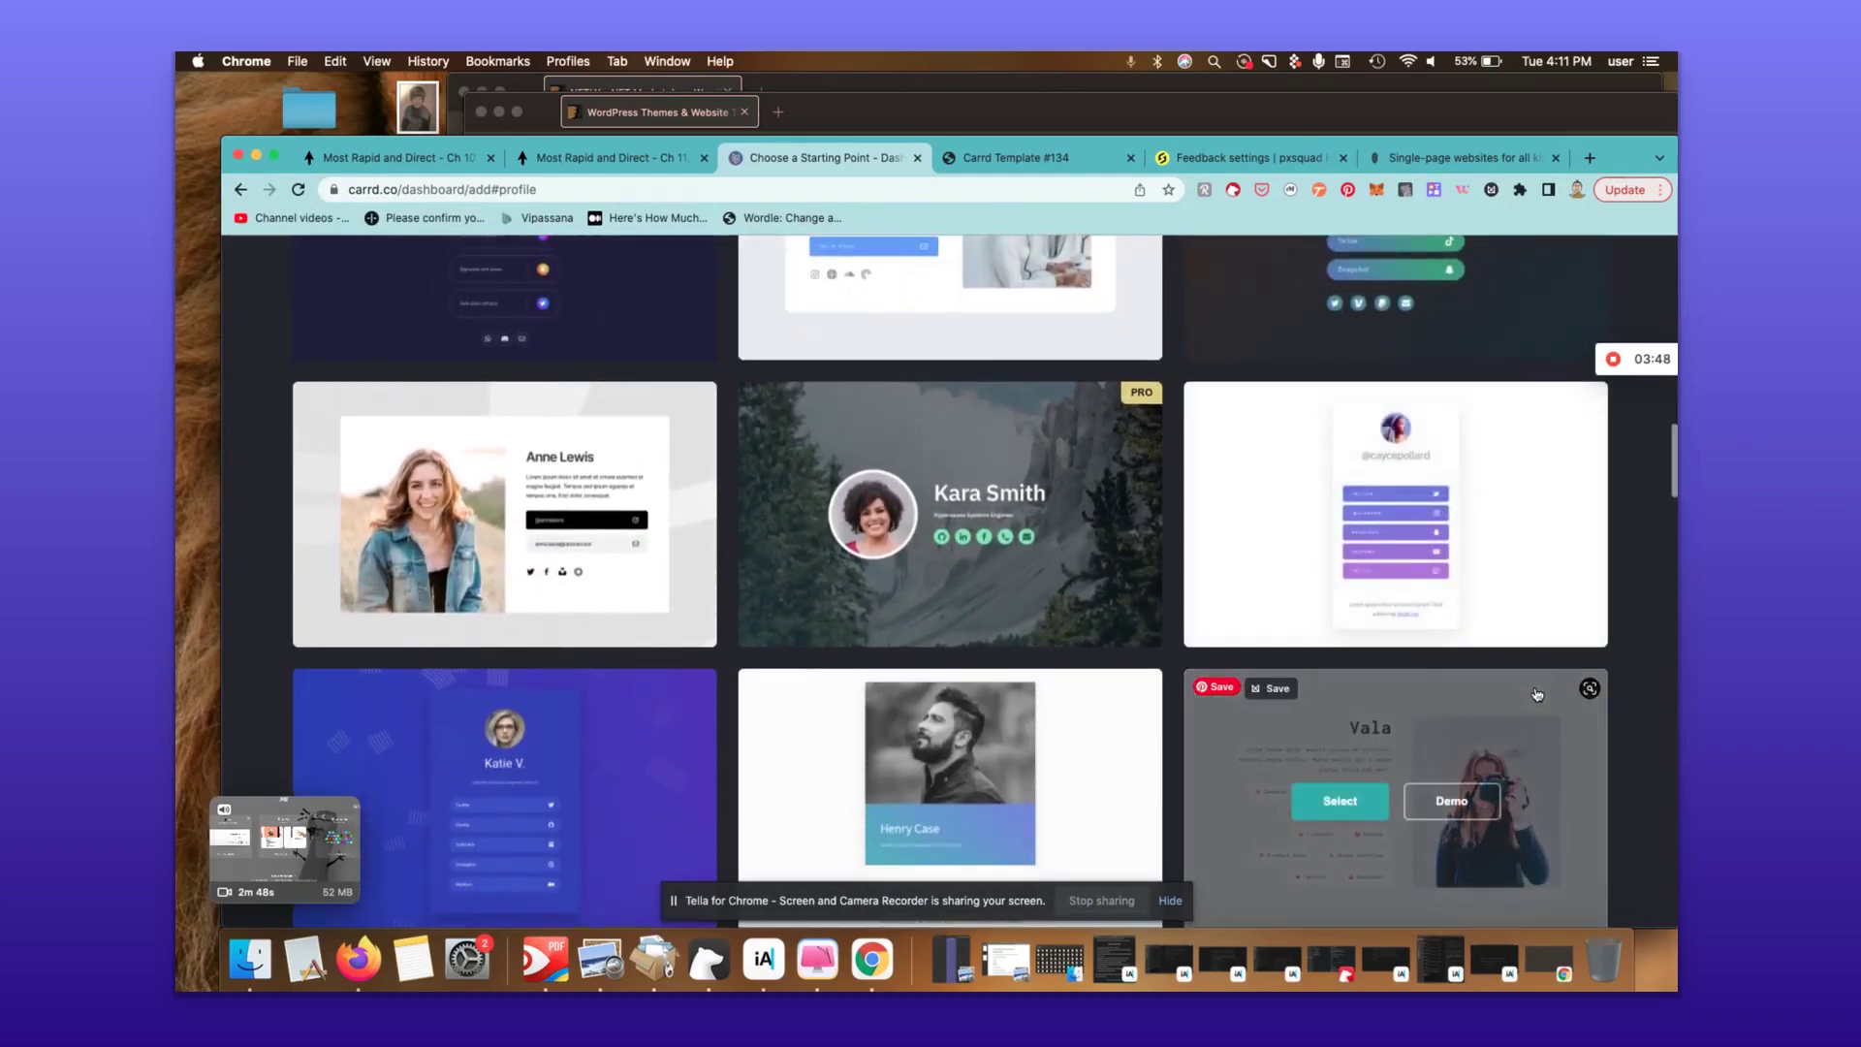
click(569, 809)
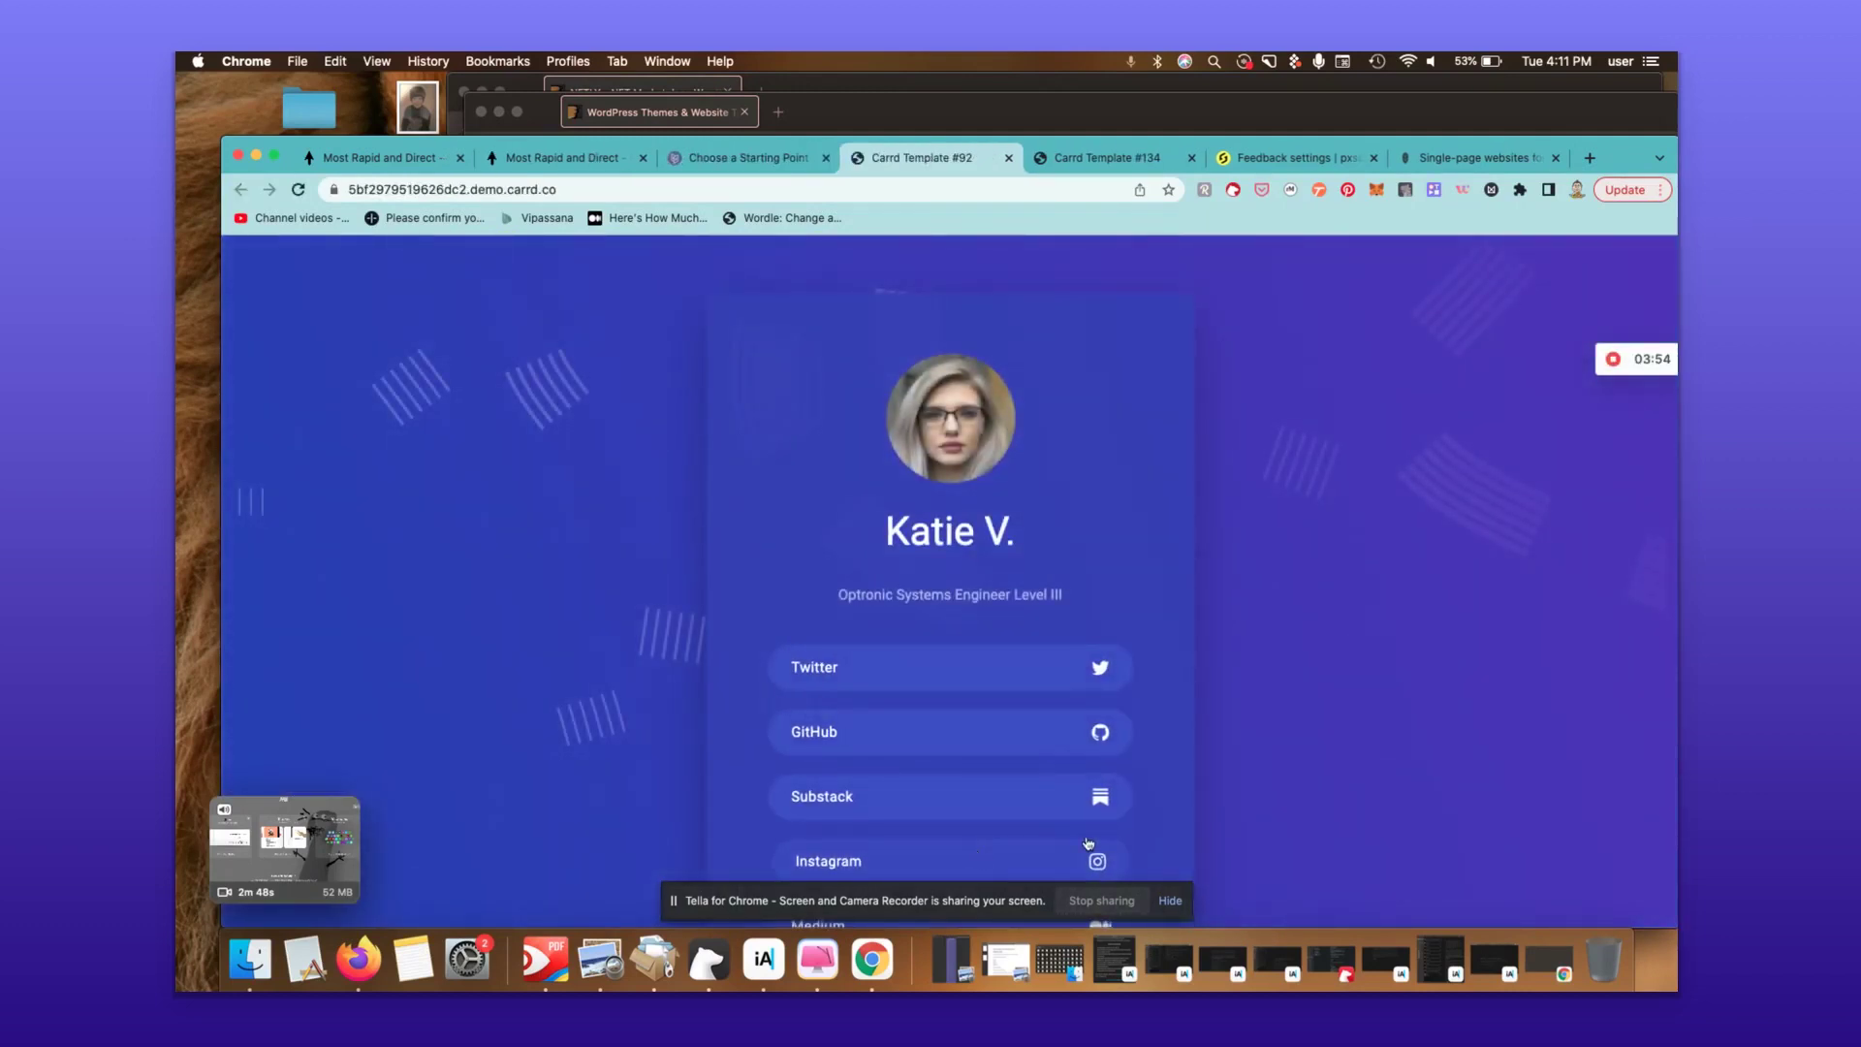
scroll(1289, 801, down, 1)
scroll(1291, 801, down, 3)
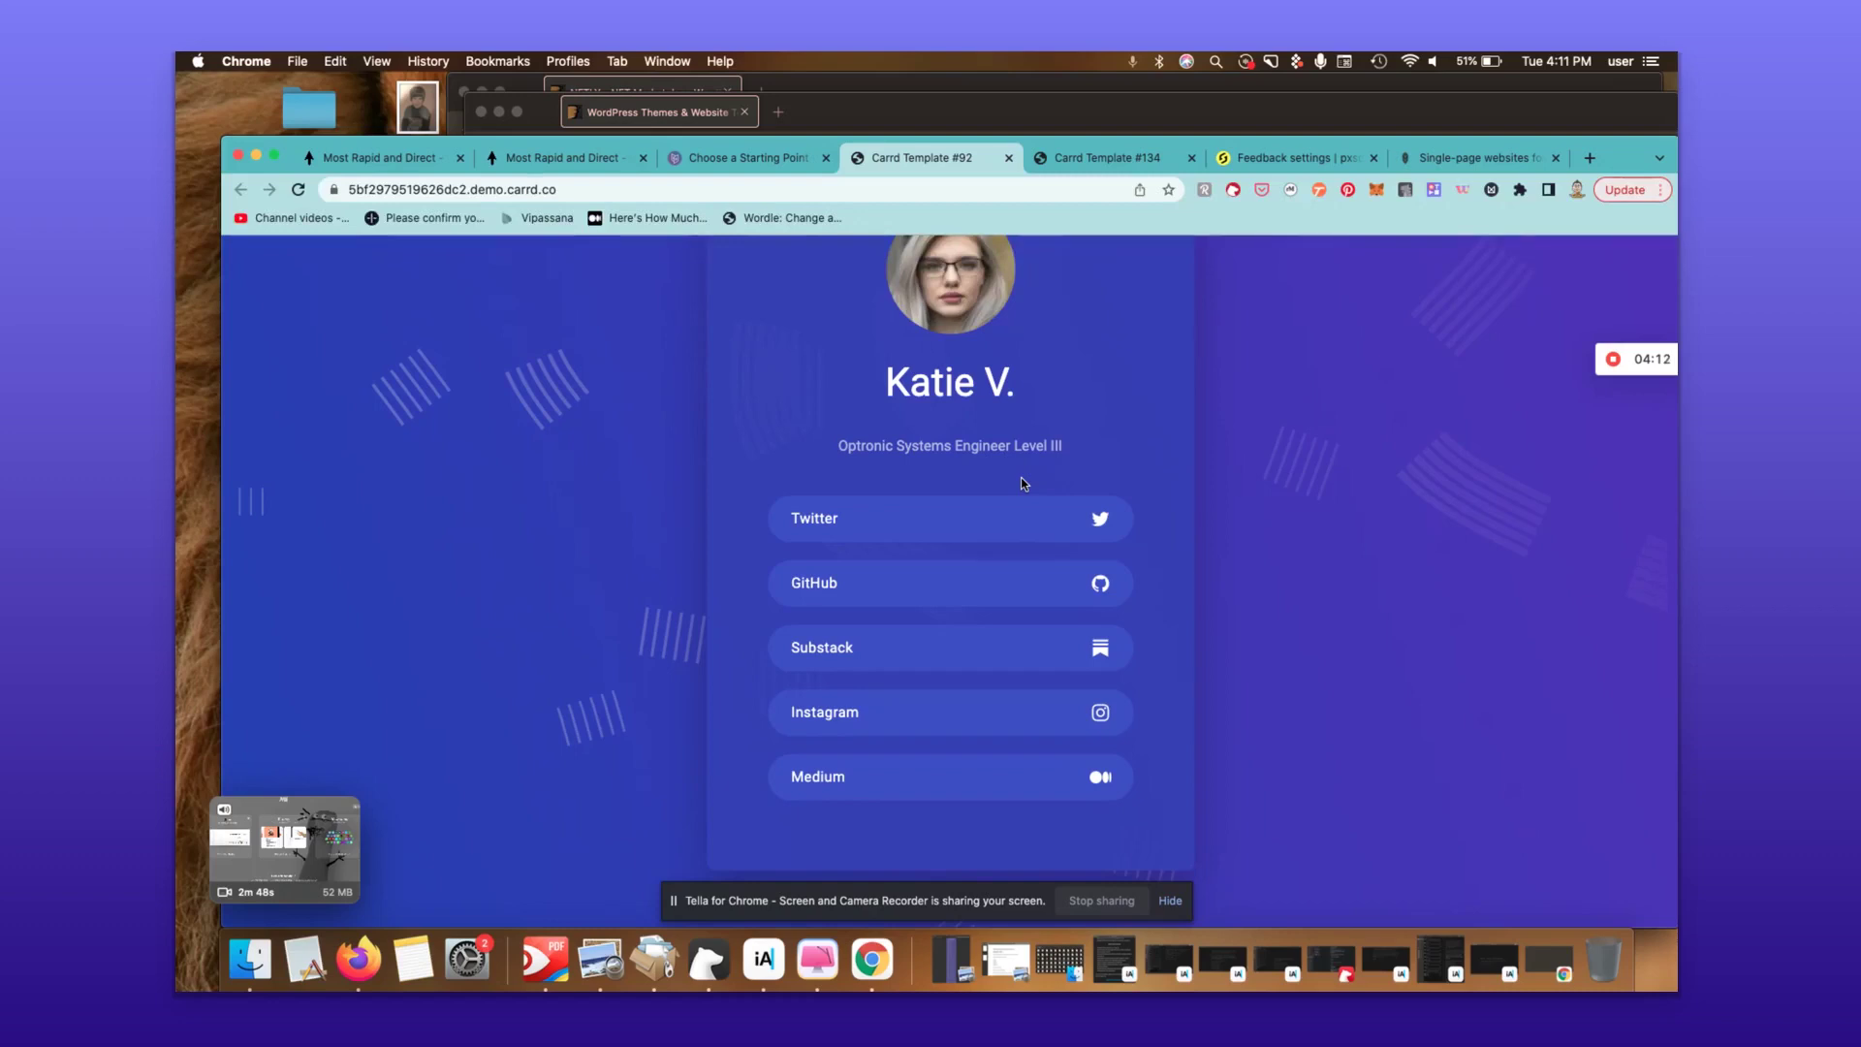
- Return to the template chooser and scroll back to the top of the list
click(743, 158)
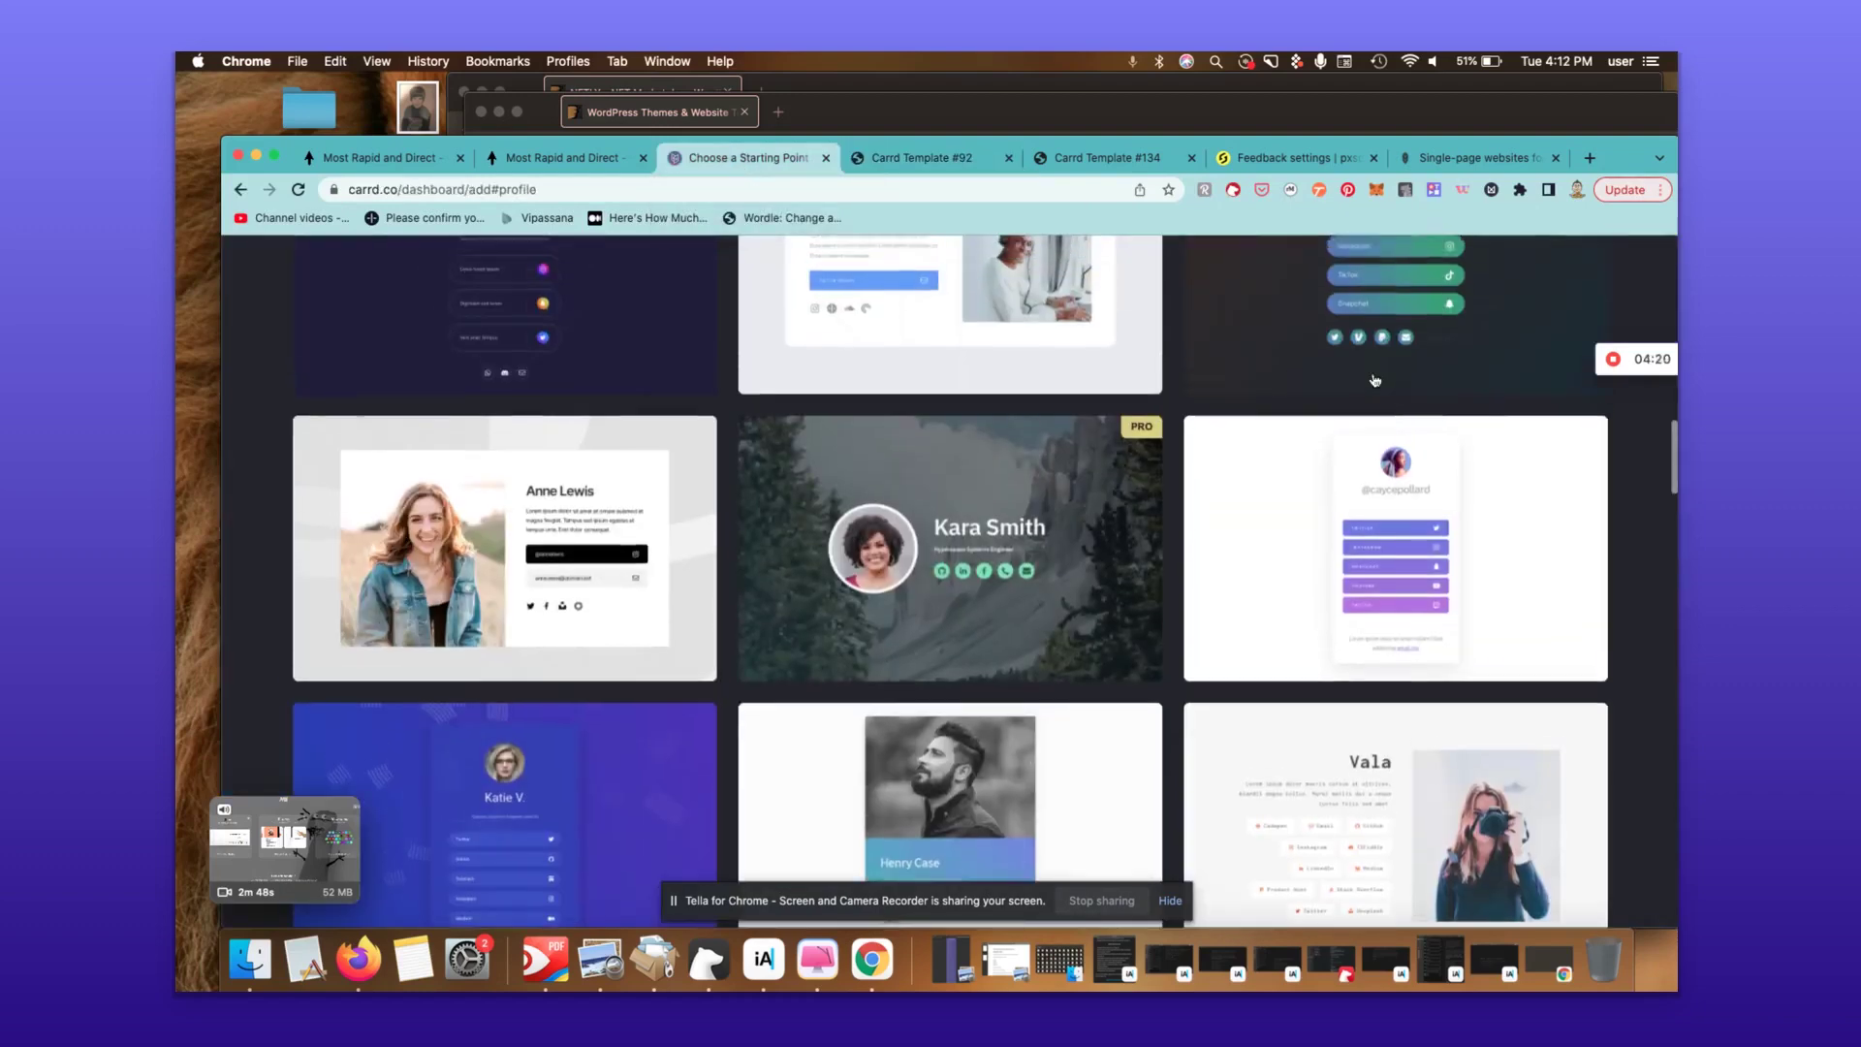
scroll(1374, 380, up, 8)
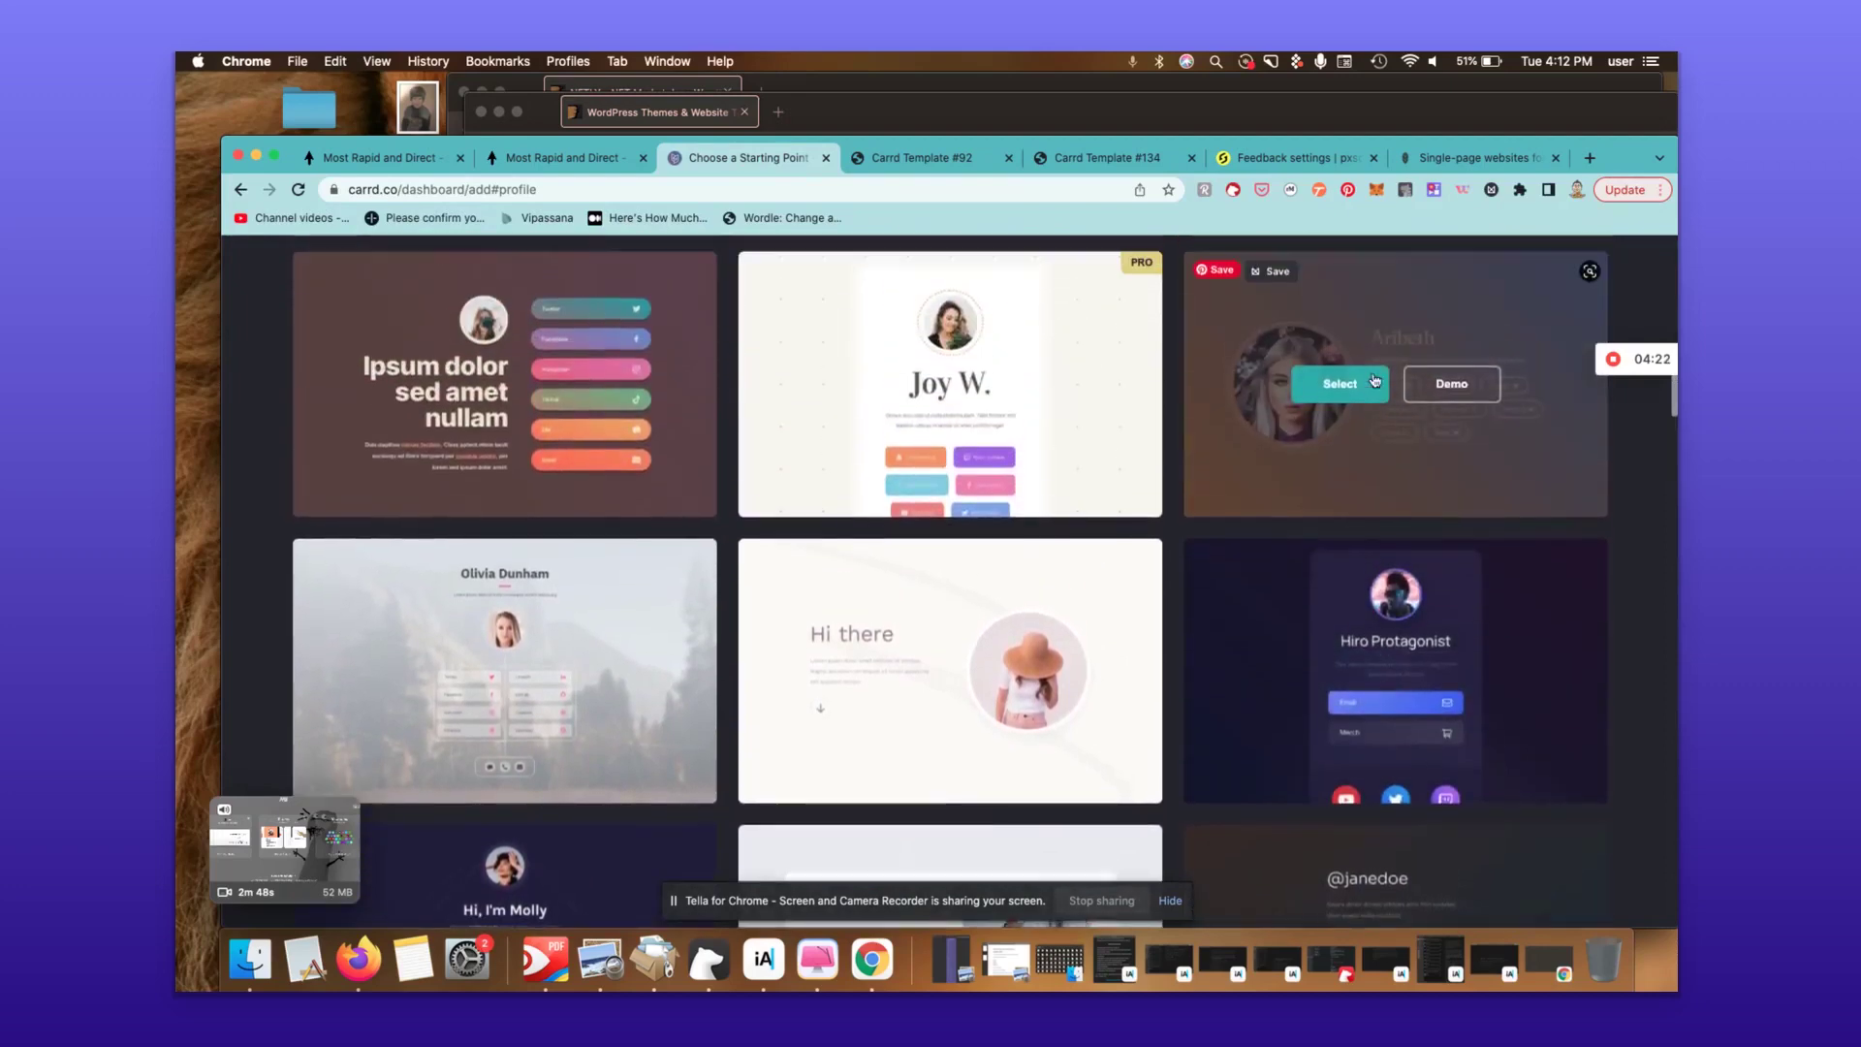
scroll(1374, 380, up, 10)
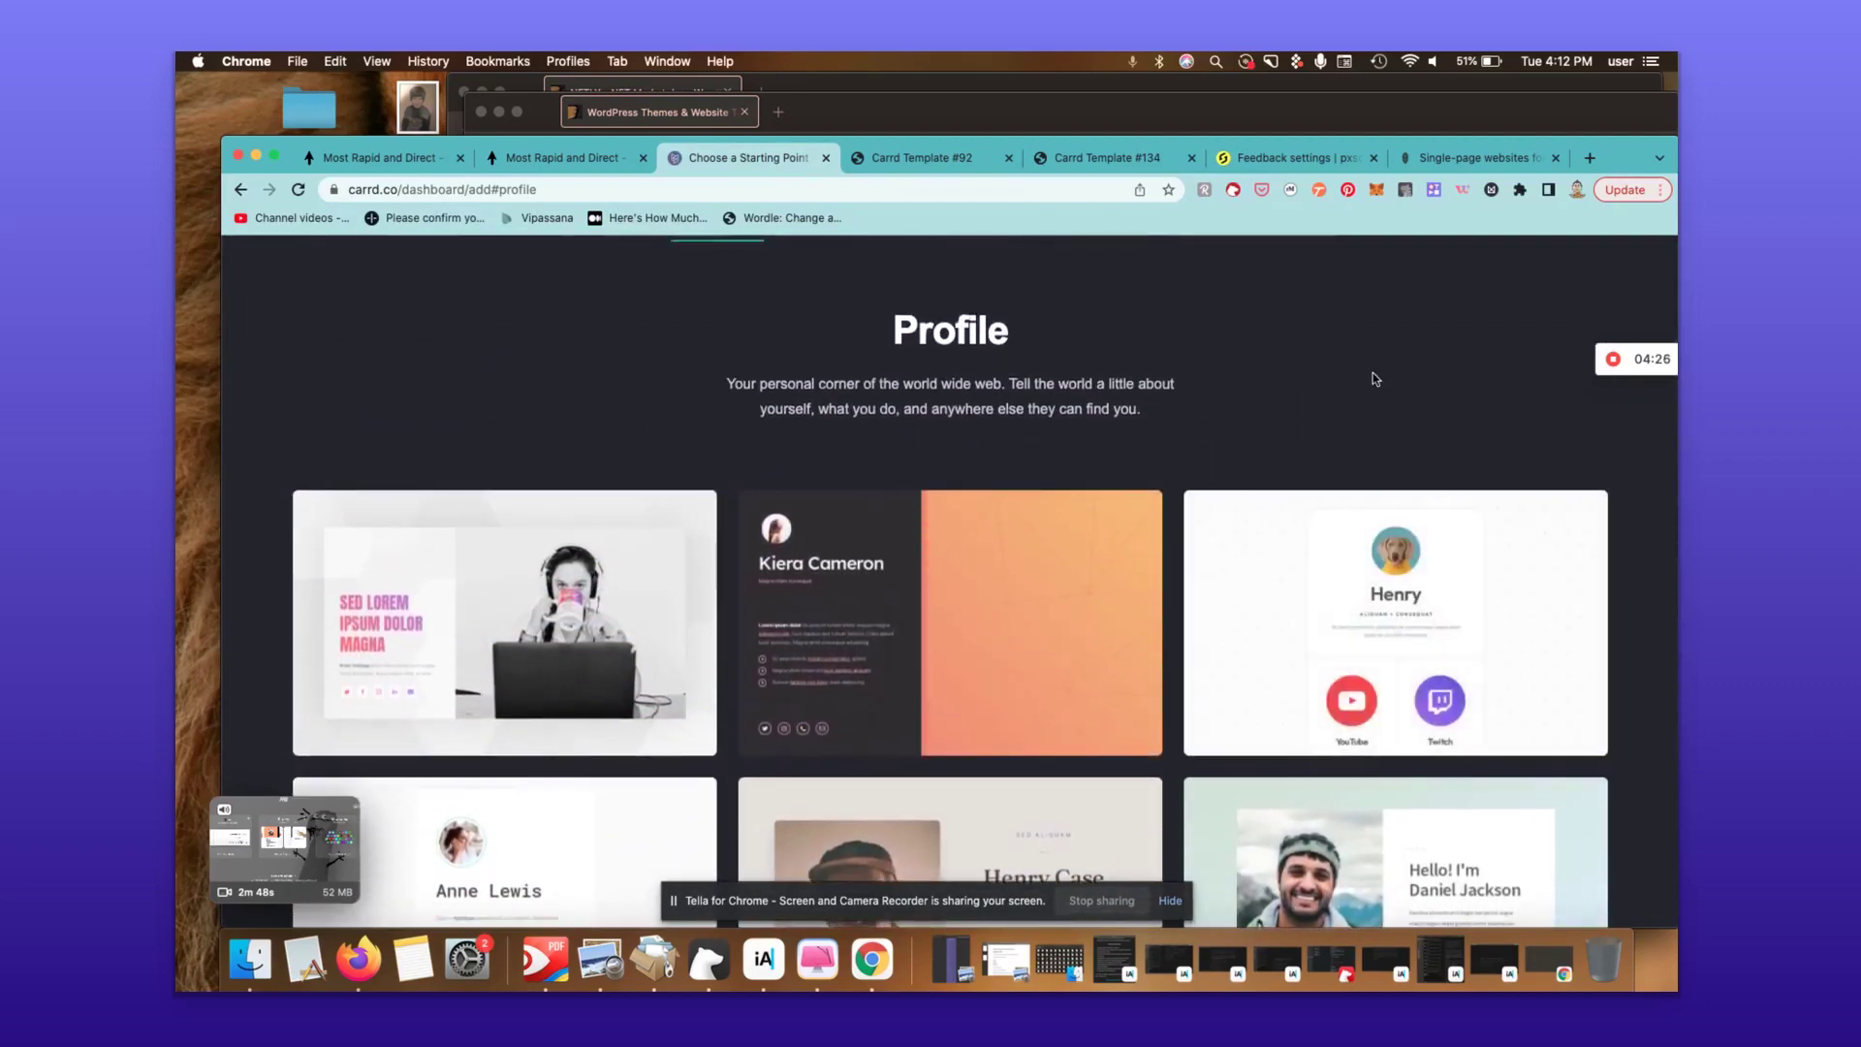
scroll(1373, 377, up, 3)
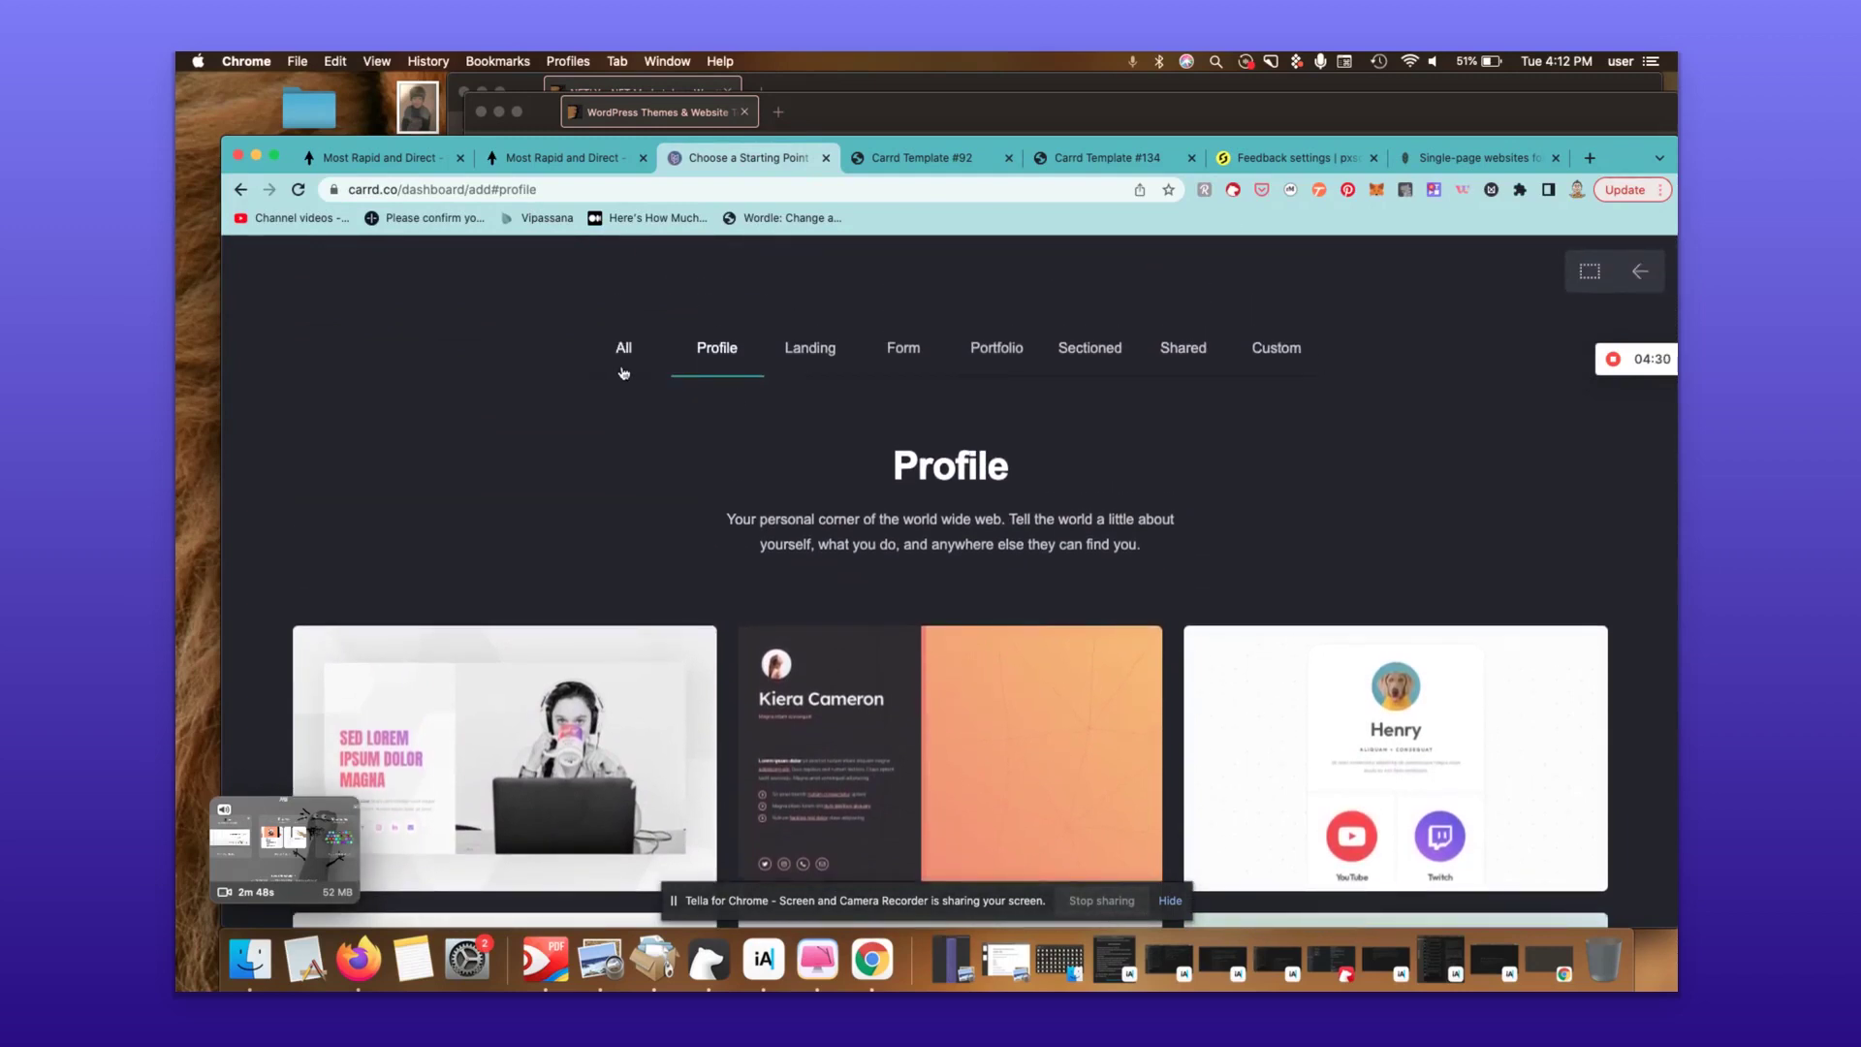
- Show the Custom templates and browse them, including New Course, Cartel and Hey, I'm shaan
click(1286, 351)
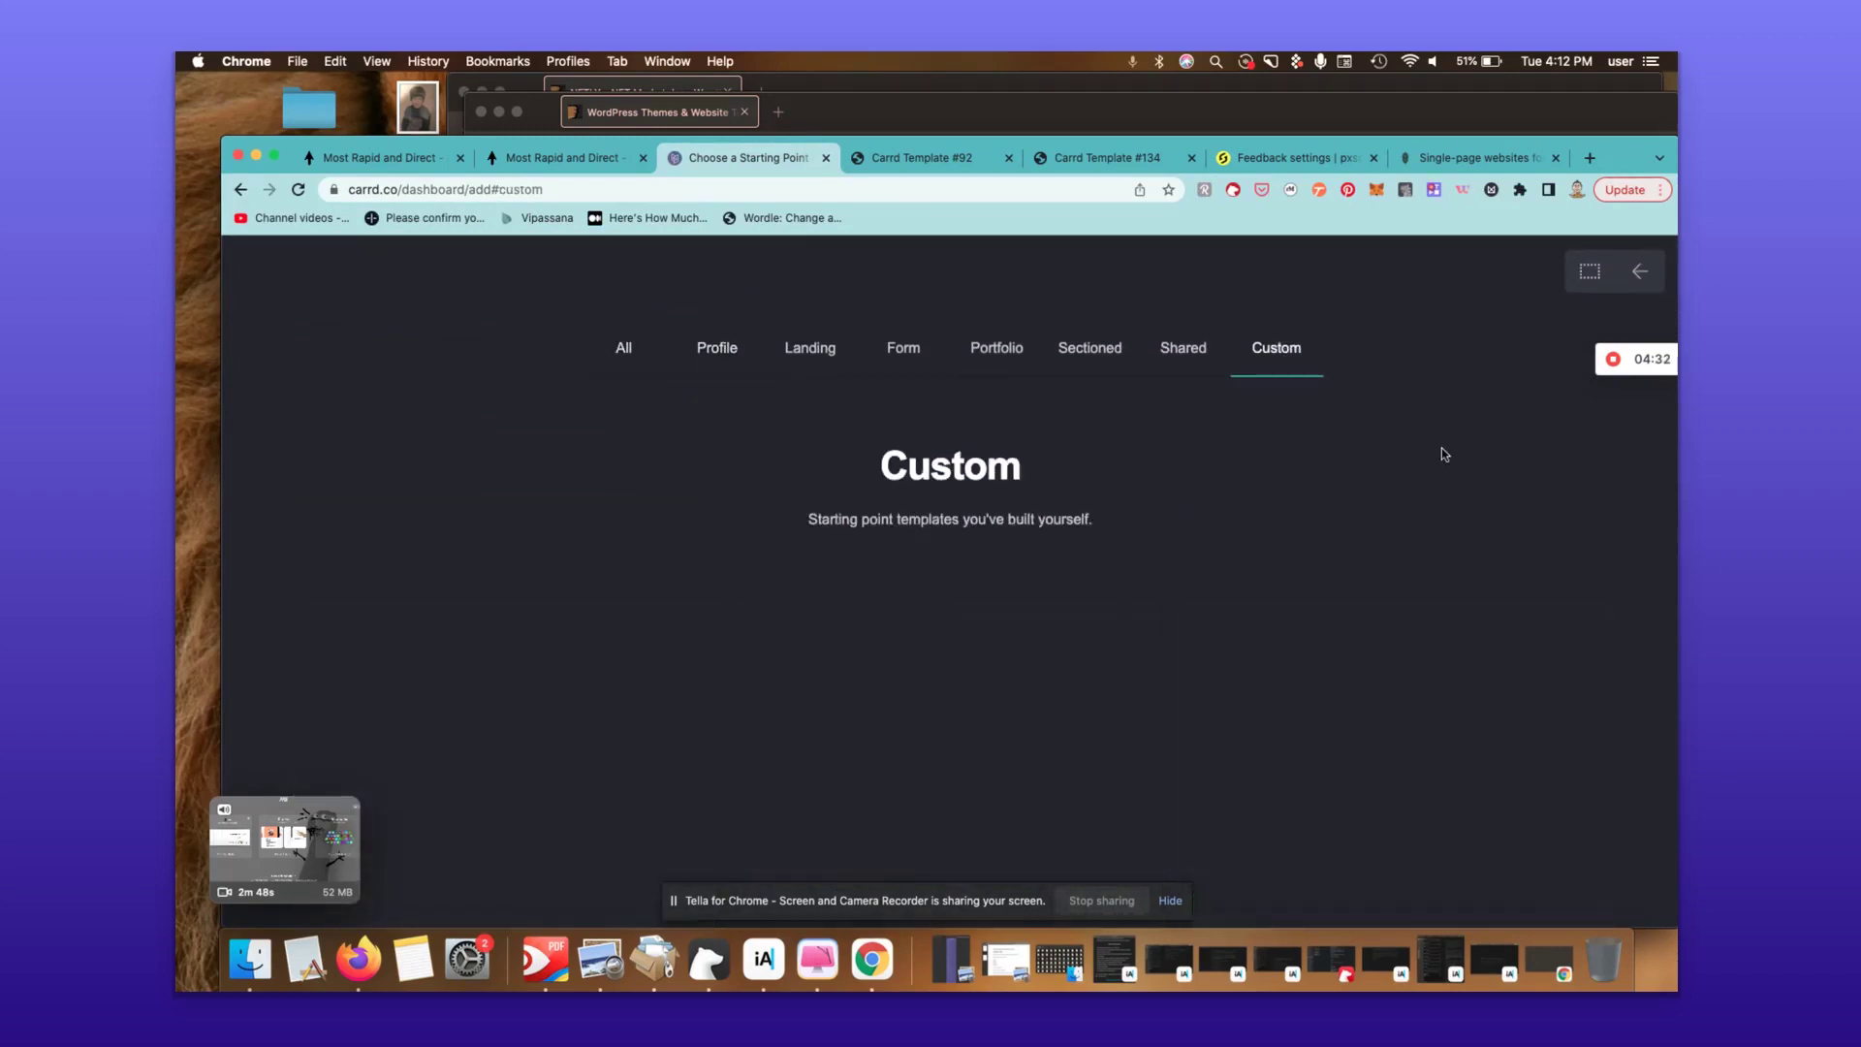
scroll(1441, 454, down, 6)
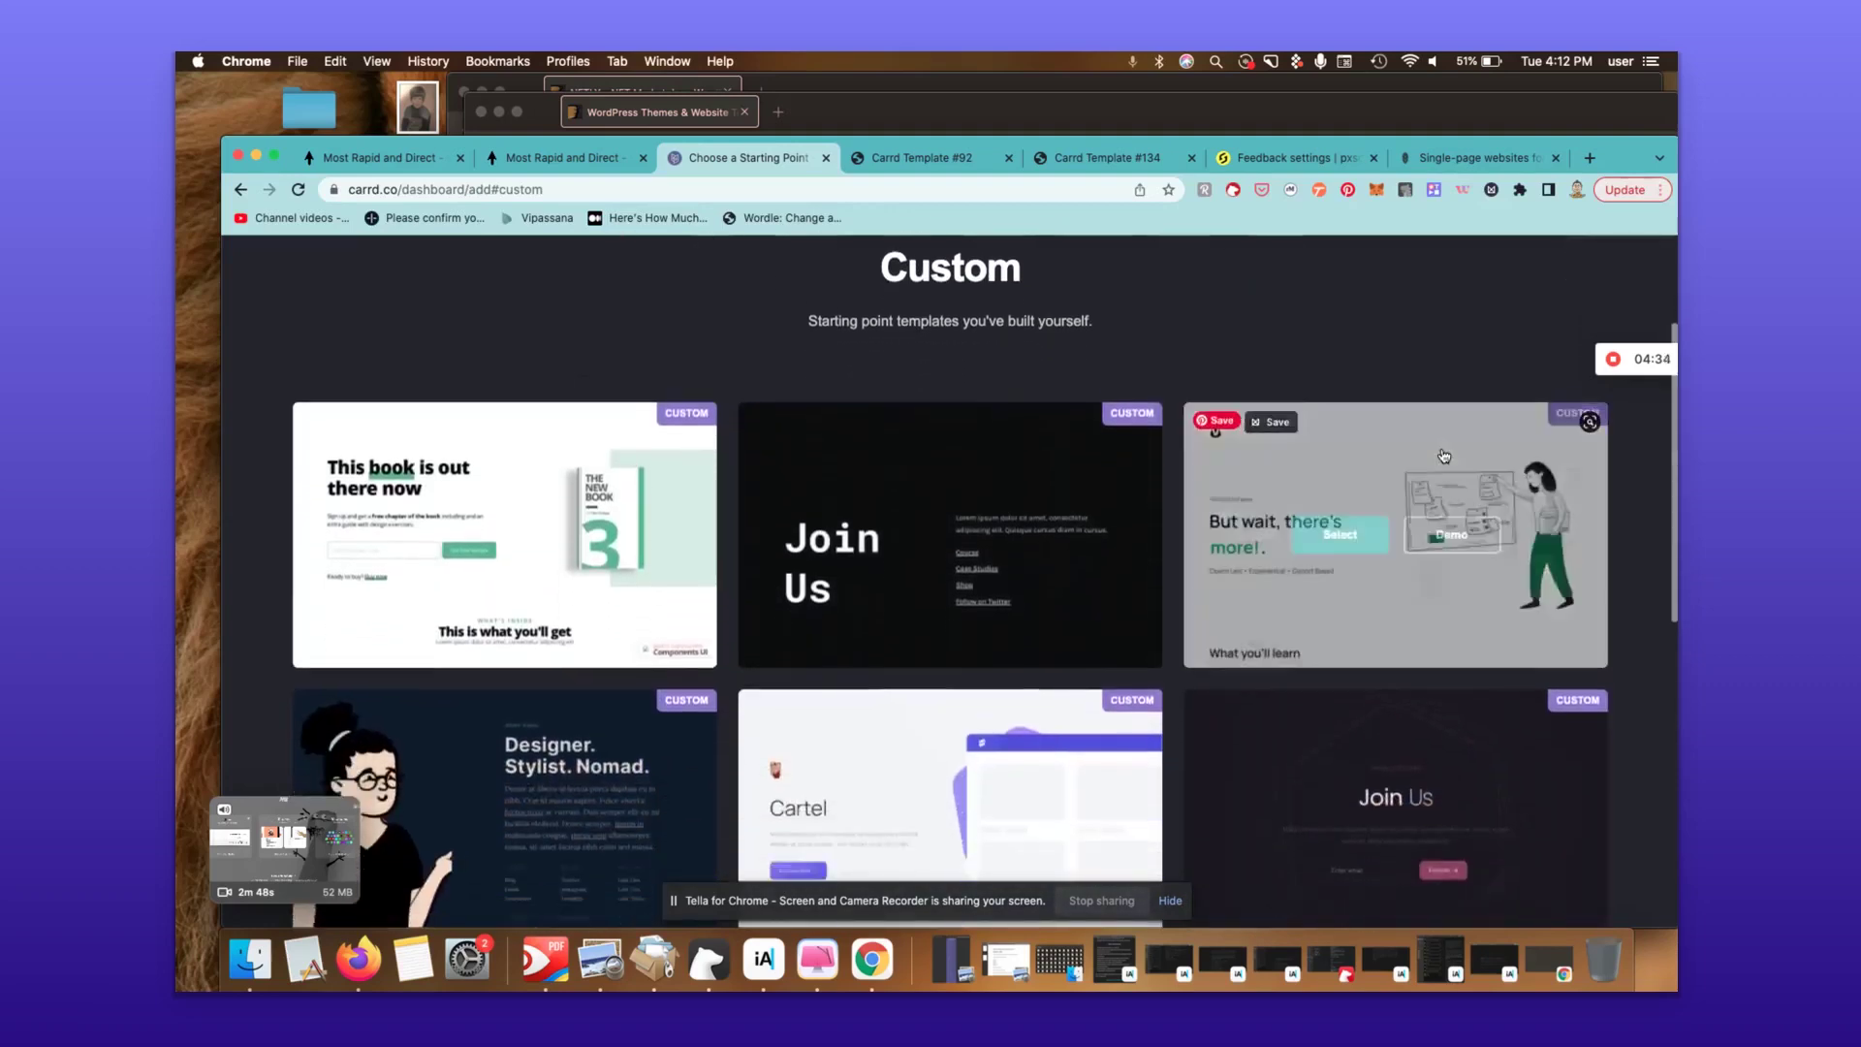
scroll(1444, 453, down, 3)
scroll(1444, 456, up, 2)
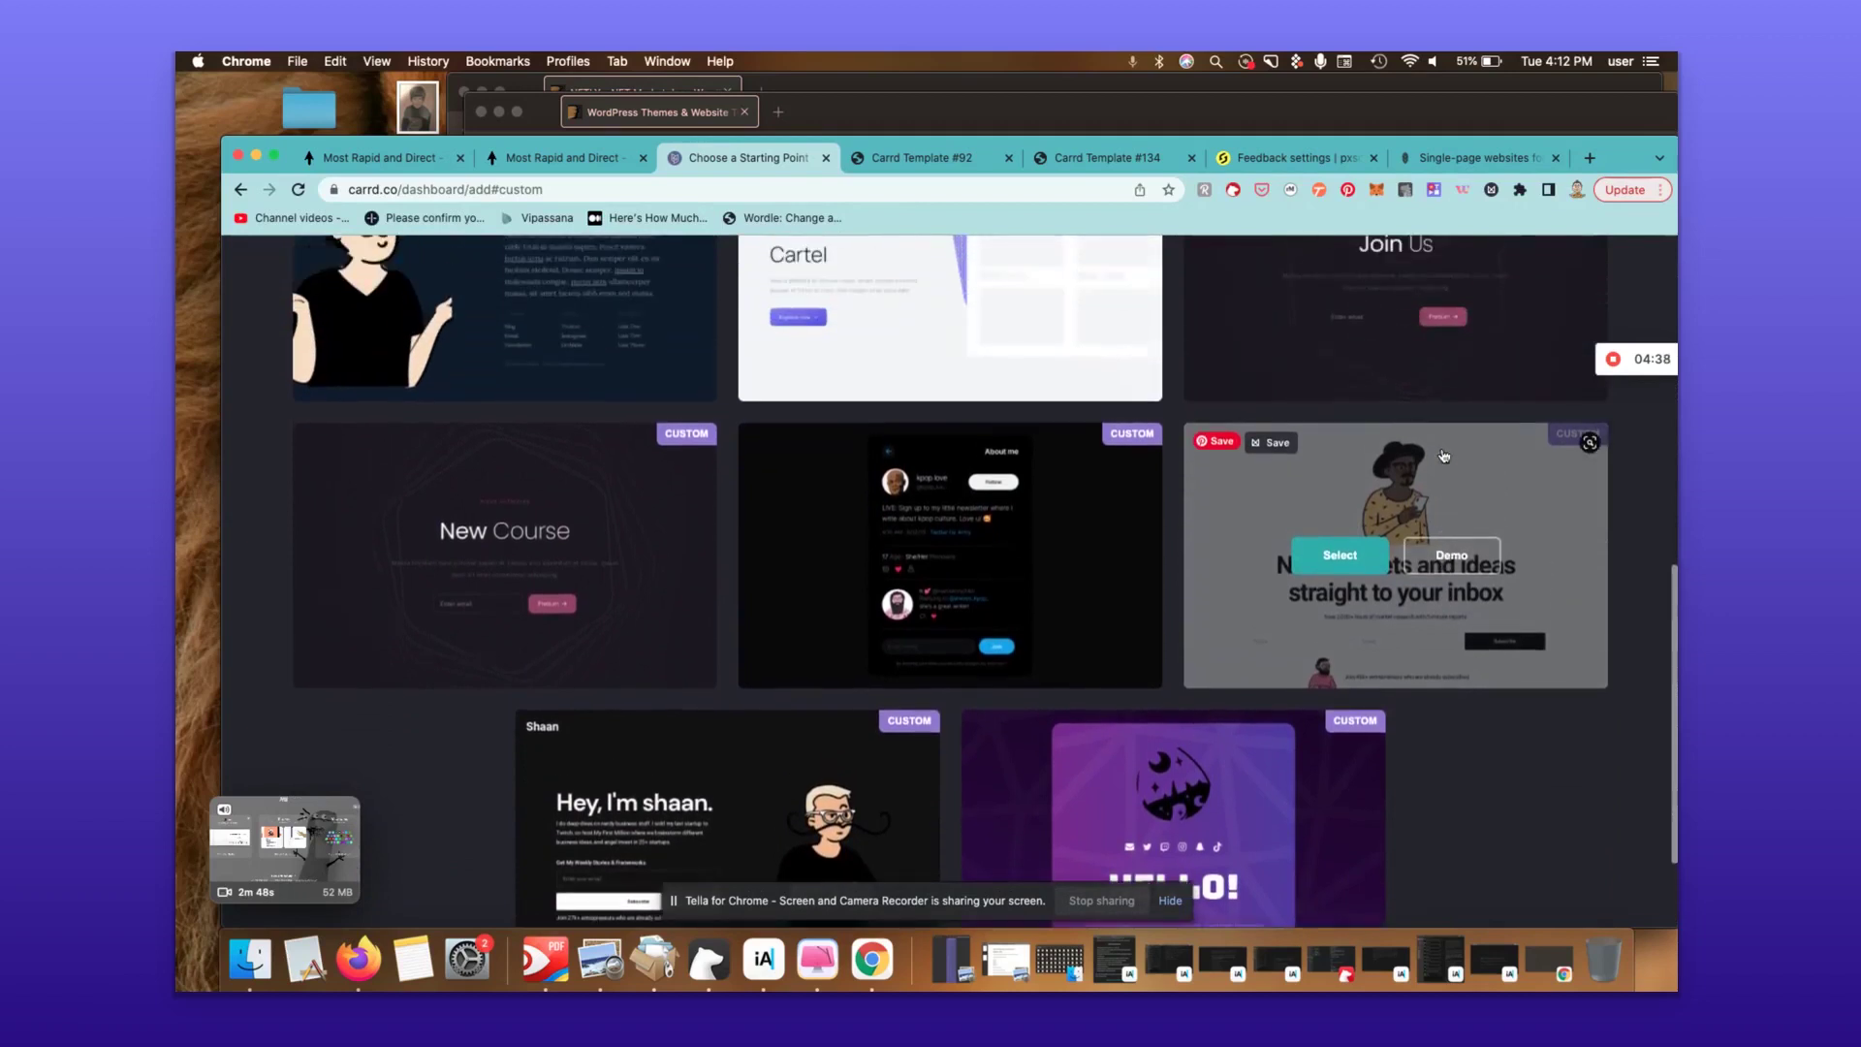
scroll(1444, 456, down, 3)
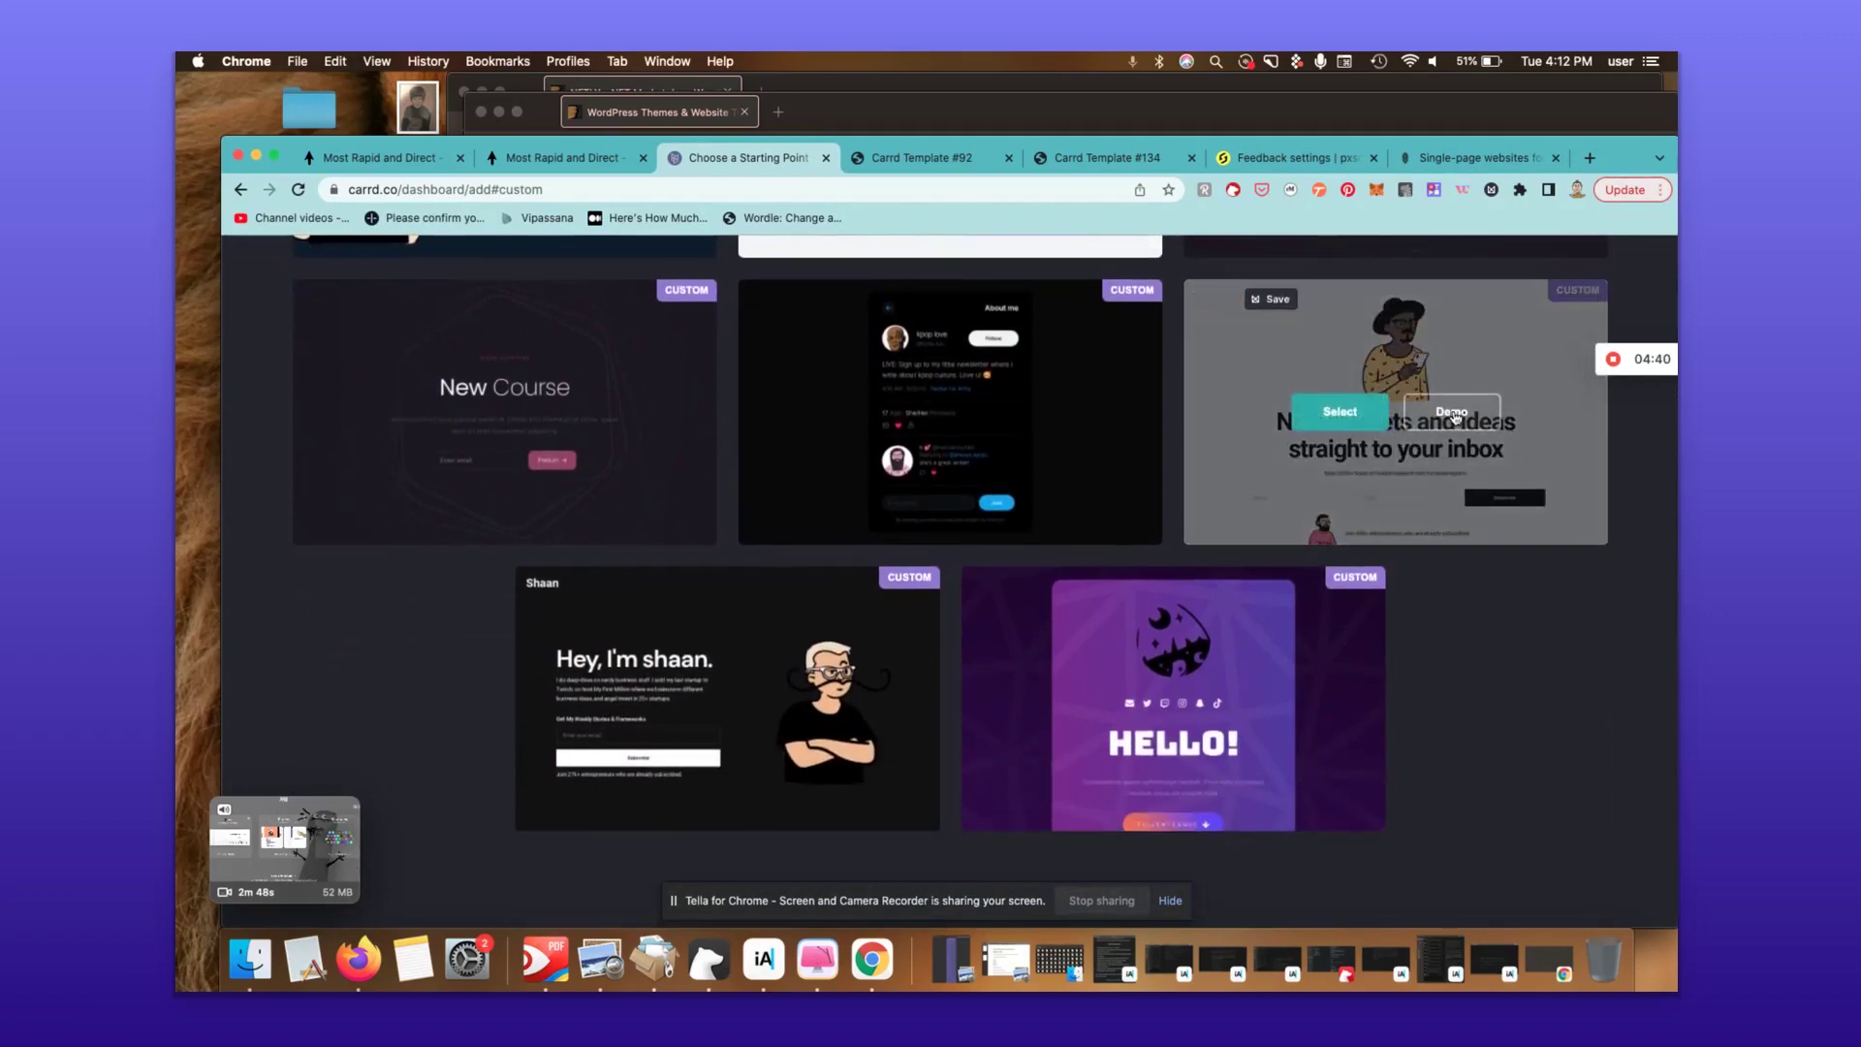
- Preview the New markets newsletter template's live demo
click(1453, 412)
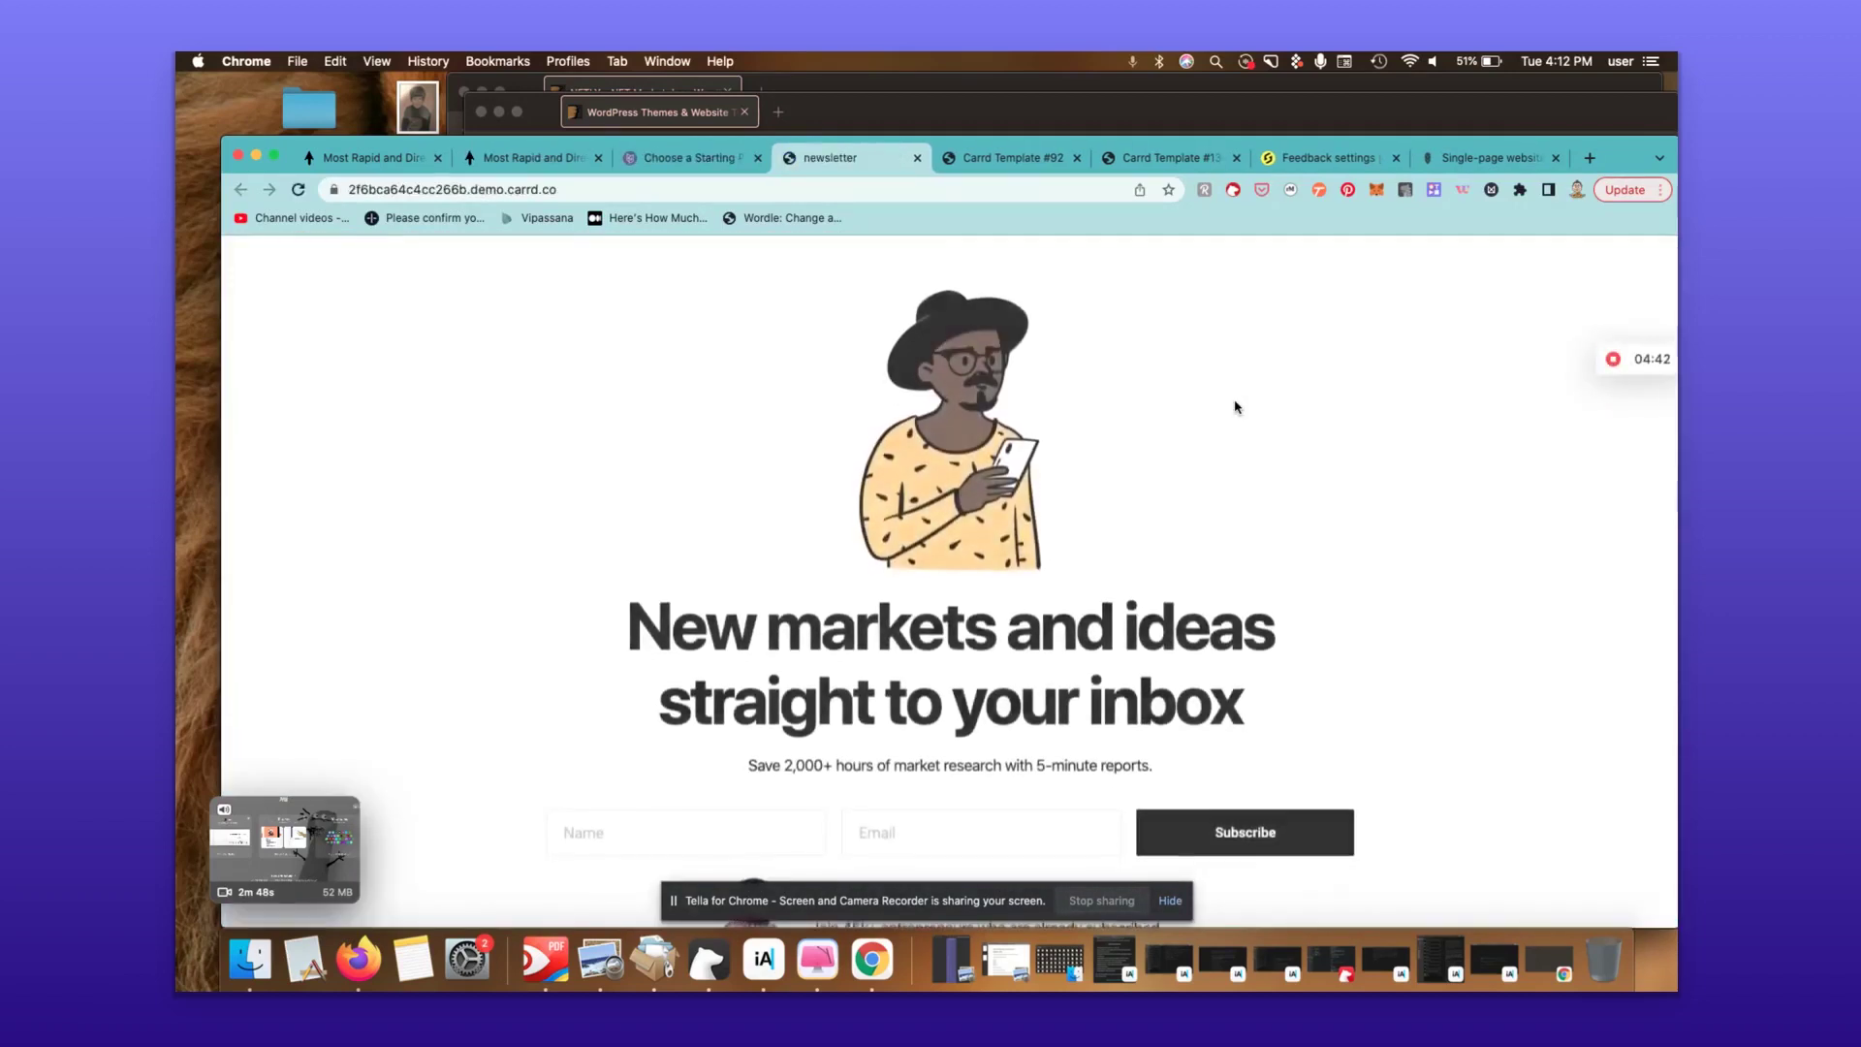
scroll(1443, 496, down, 1)
scroll(1443, 499, down, 2)
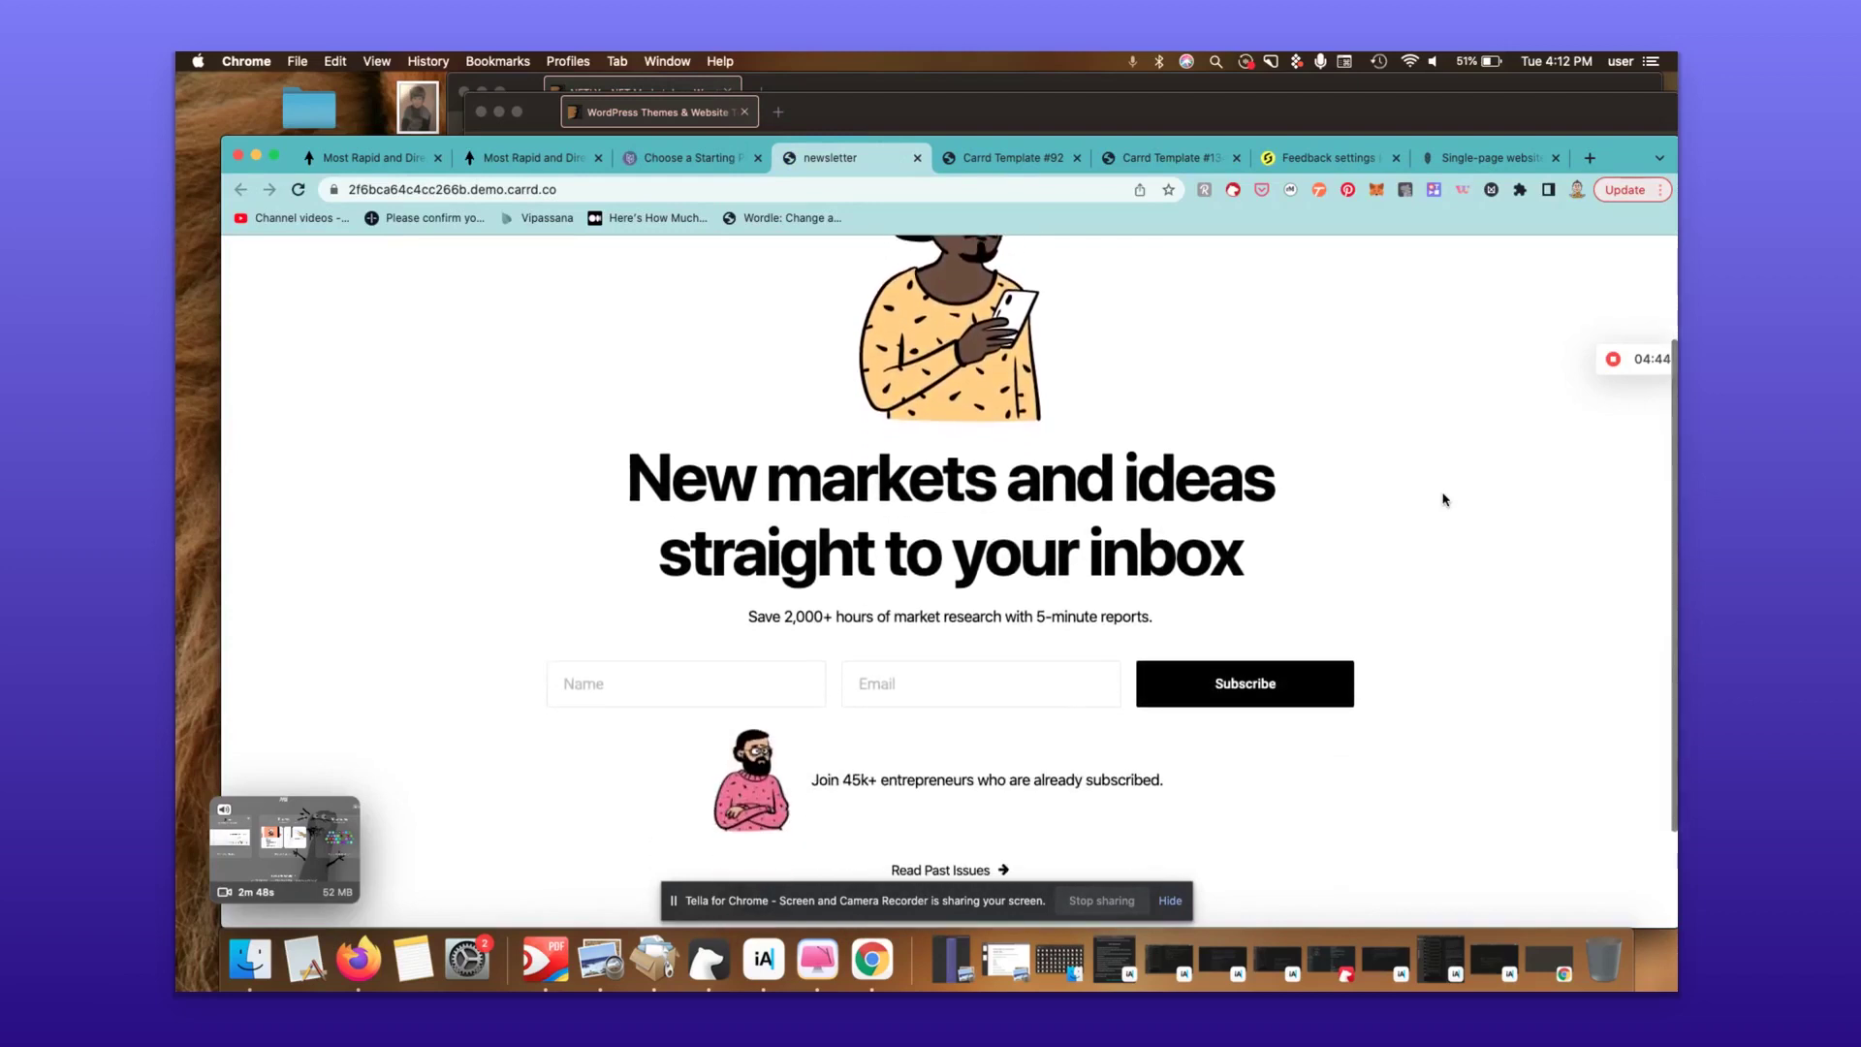
scroll(1443, 499, up, 3)
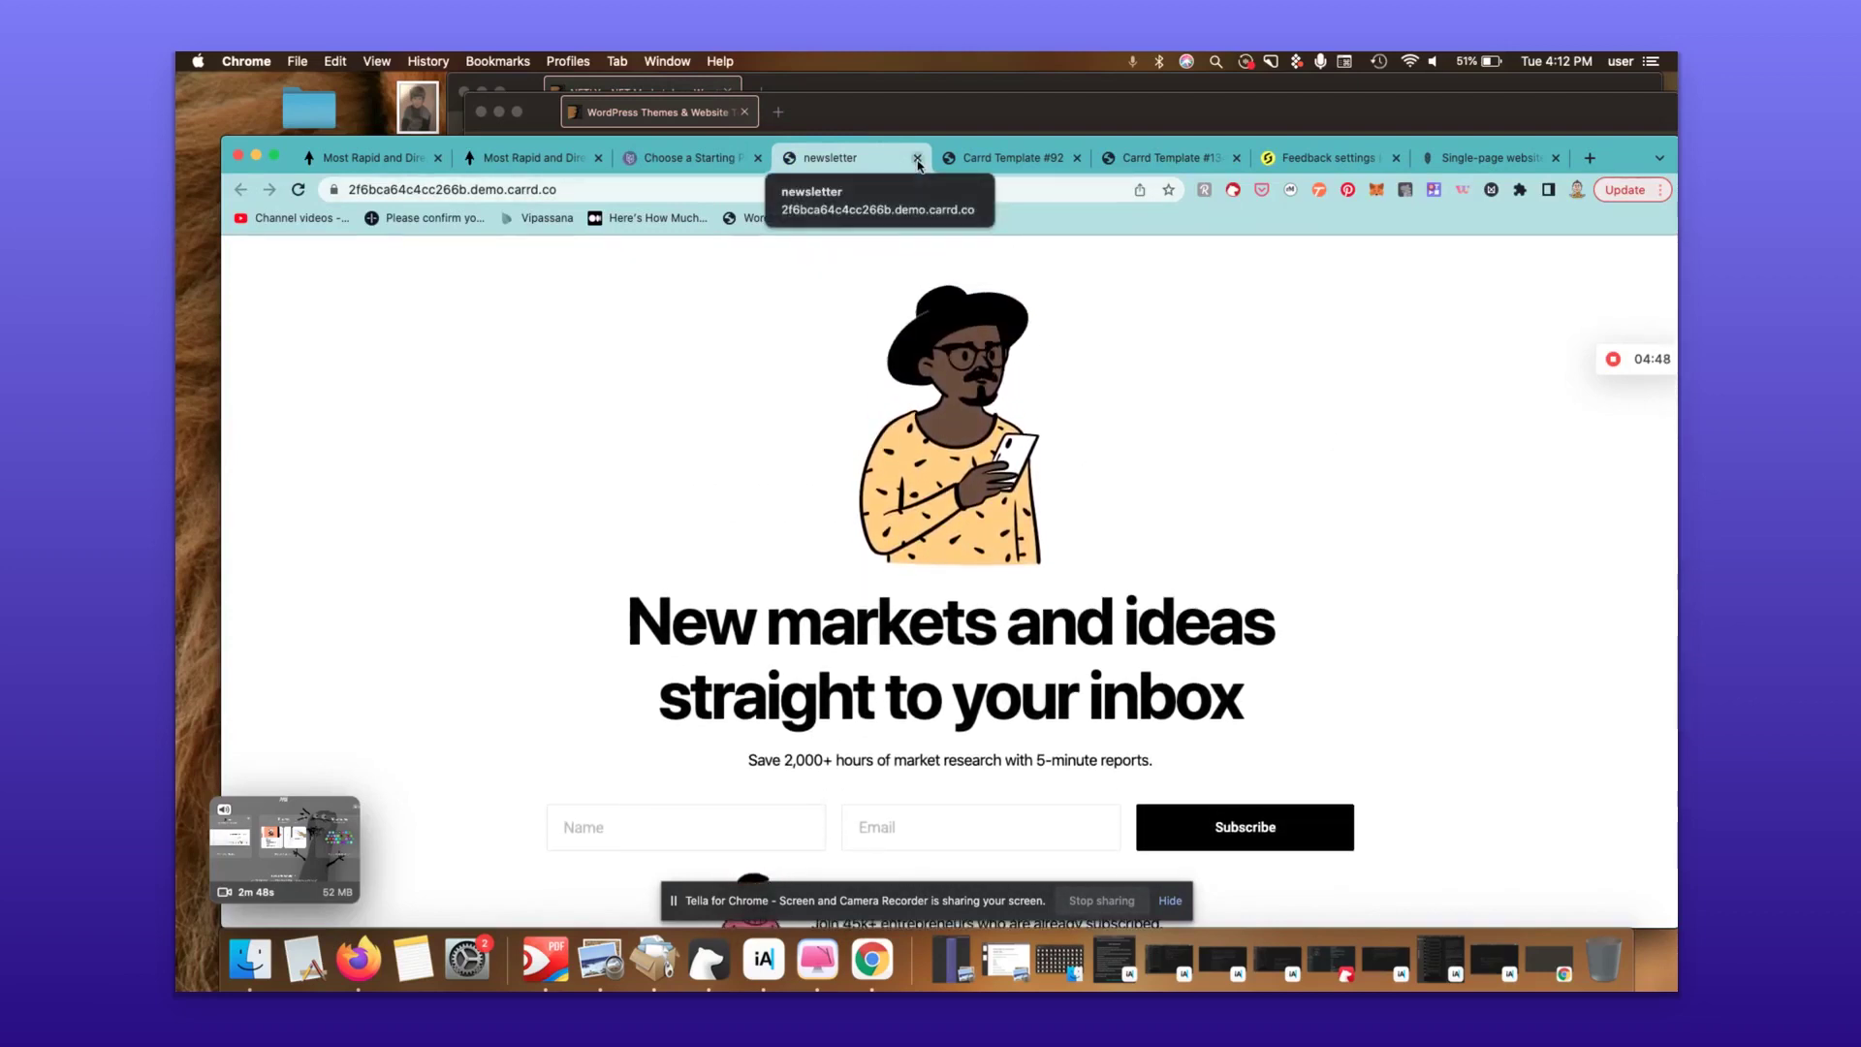
- Open the purple HELLO! template demo and scroll through its pricing and NEWS! signup sections
click(683, 158)
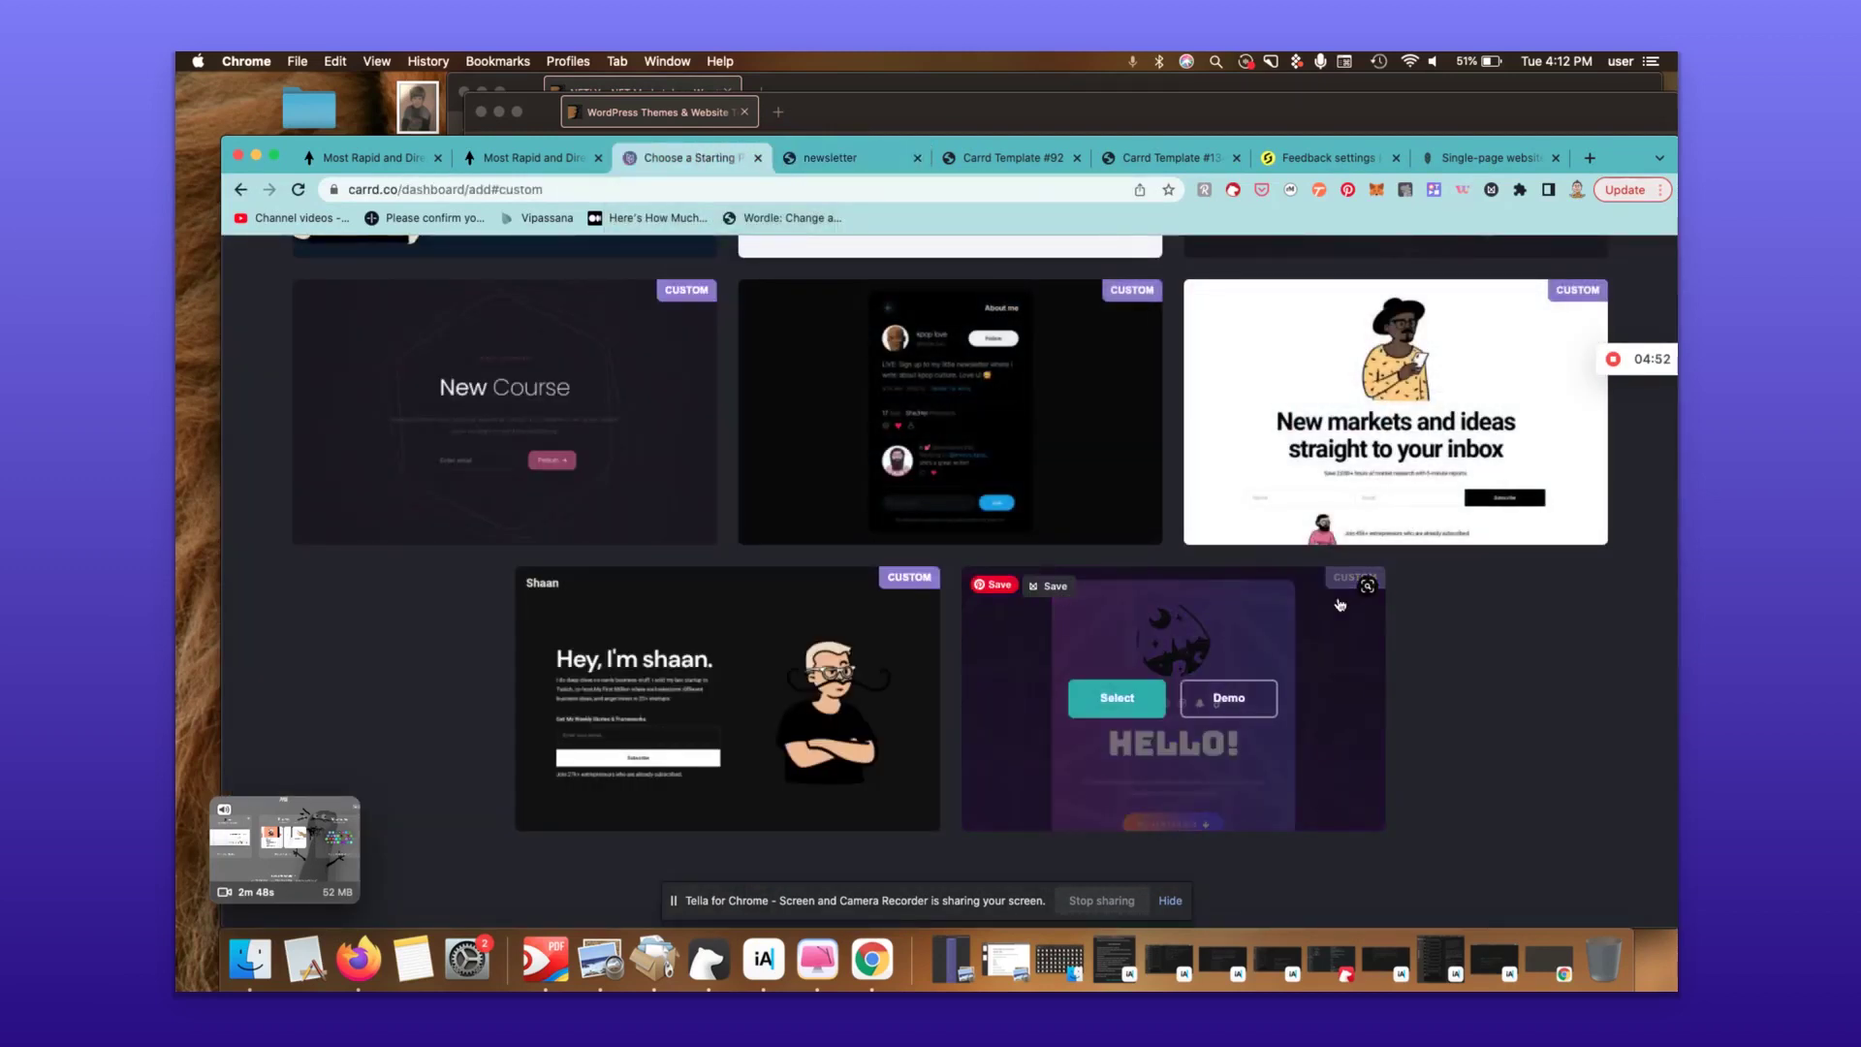
click(1228, 700)
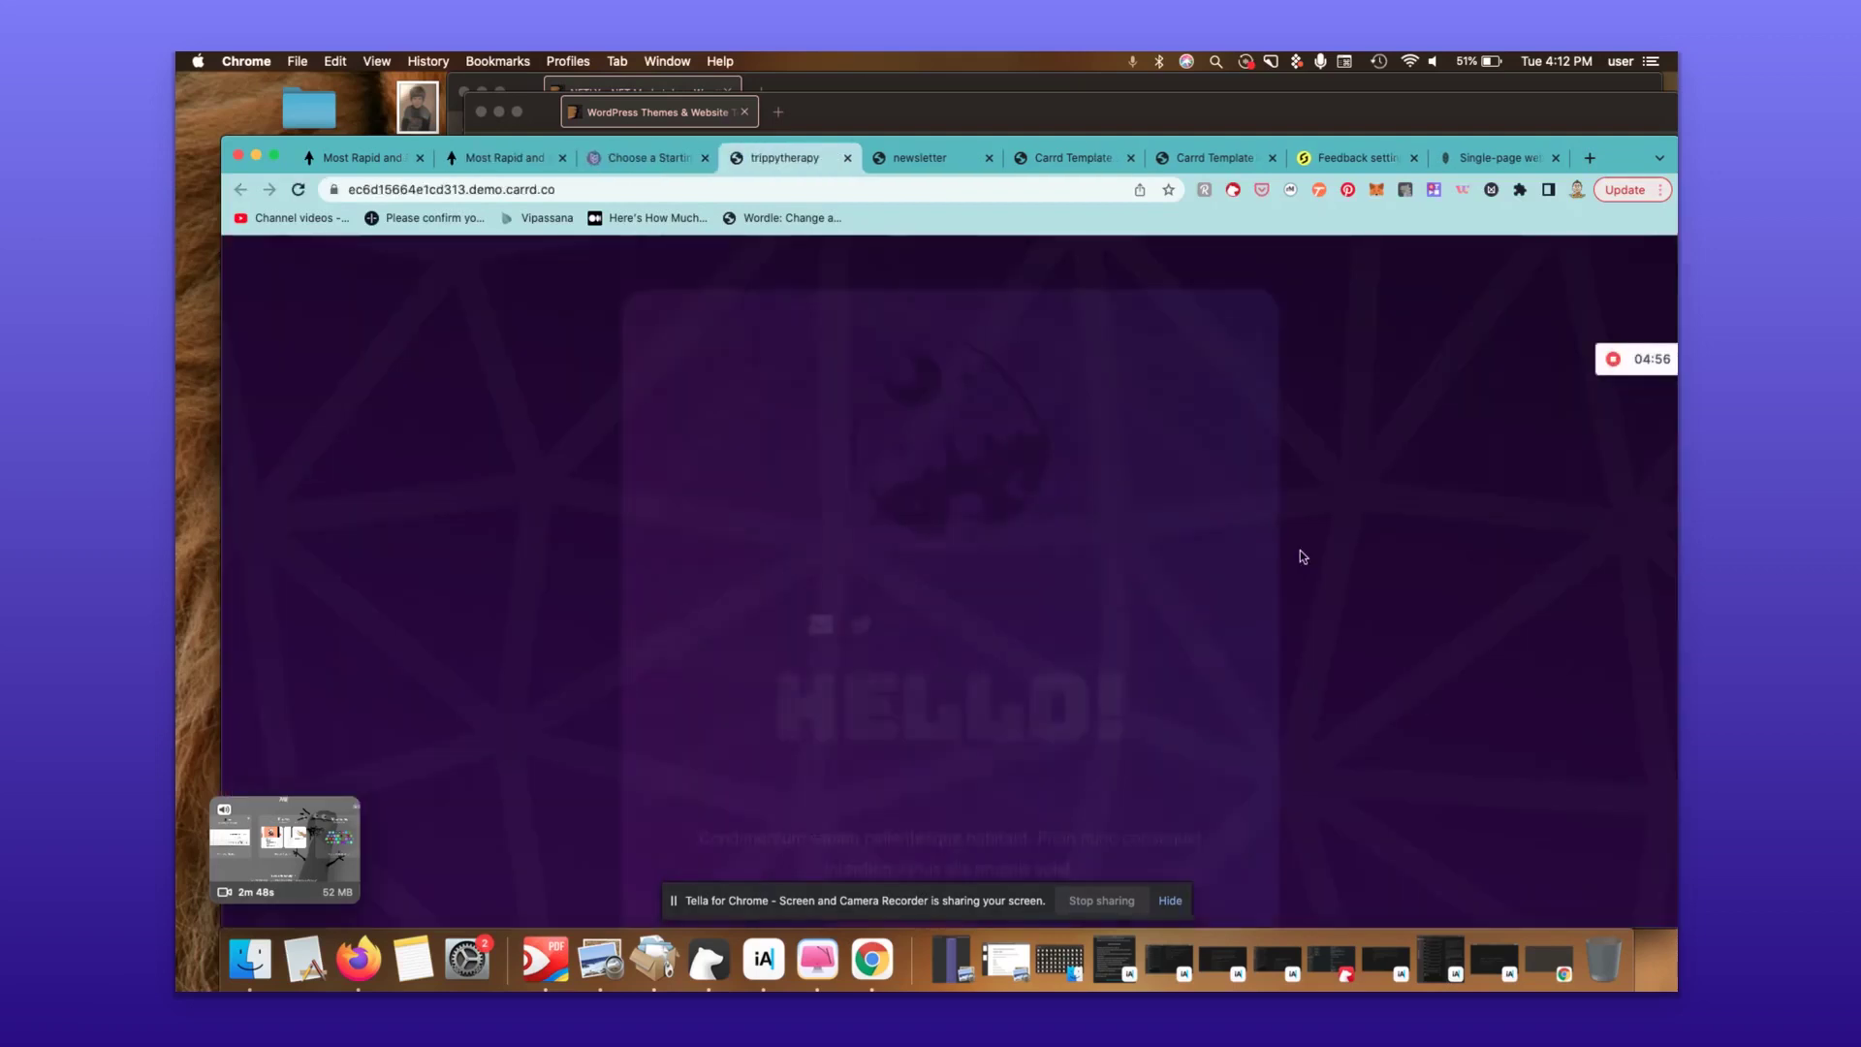
scroll(1302, 556, down, 10)
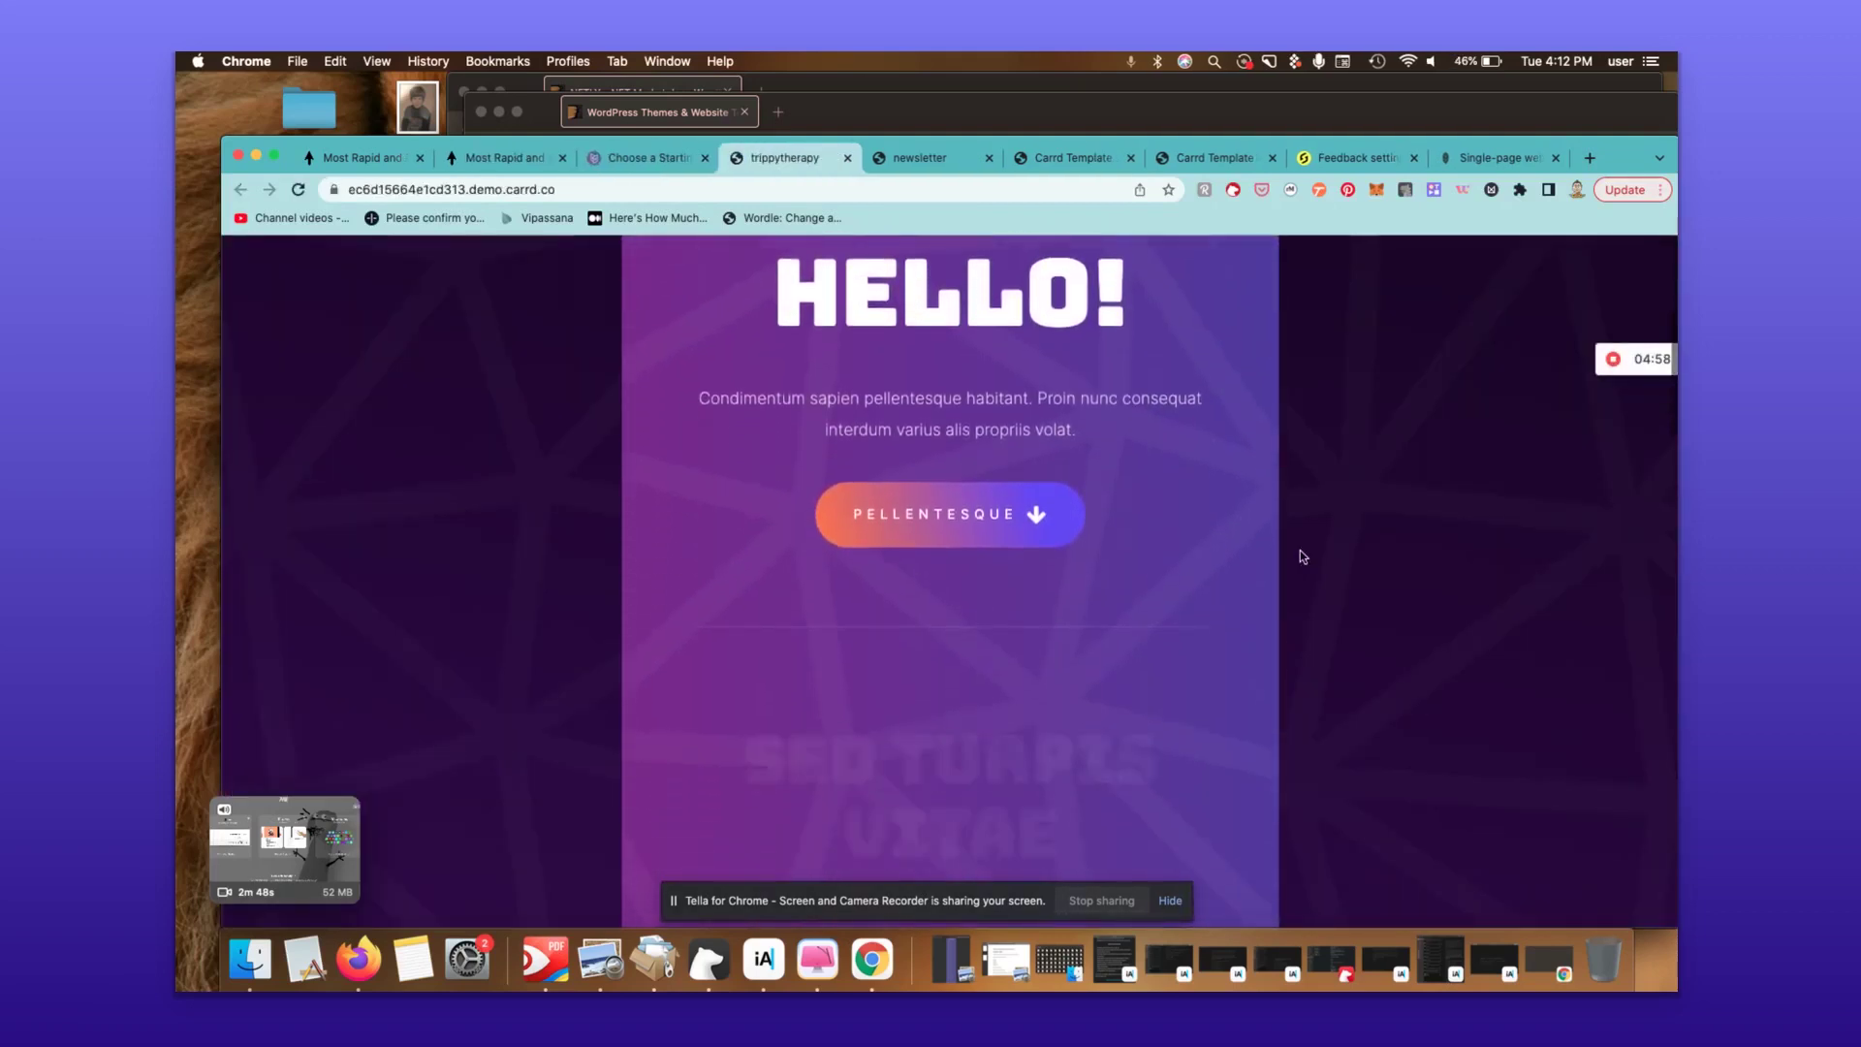
scroll(1302, 556, down, 3)
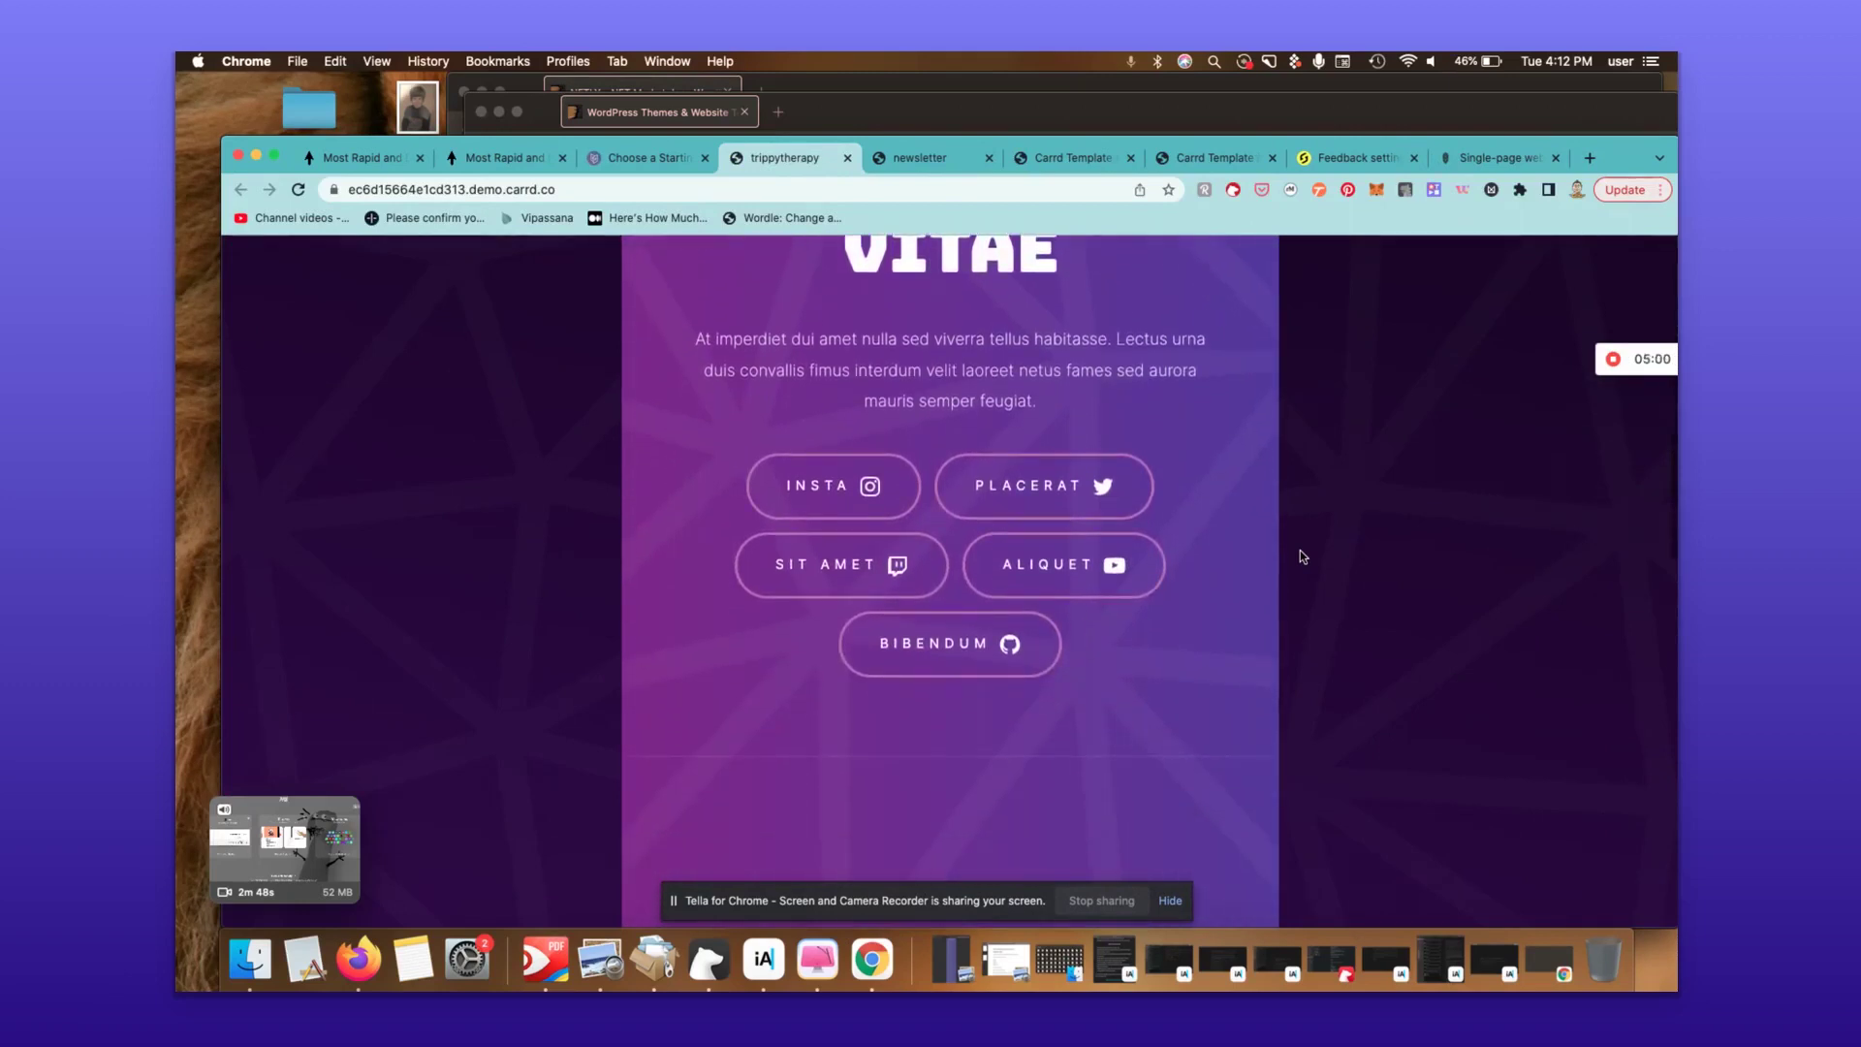
scroll(1301, 557, down, 8)
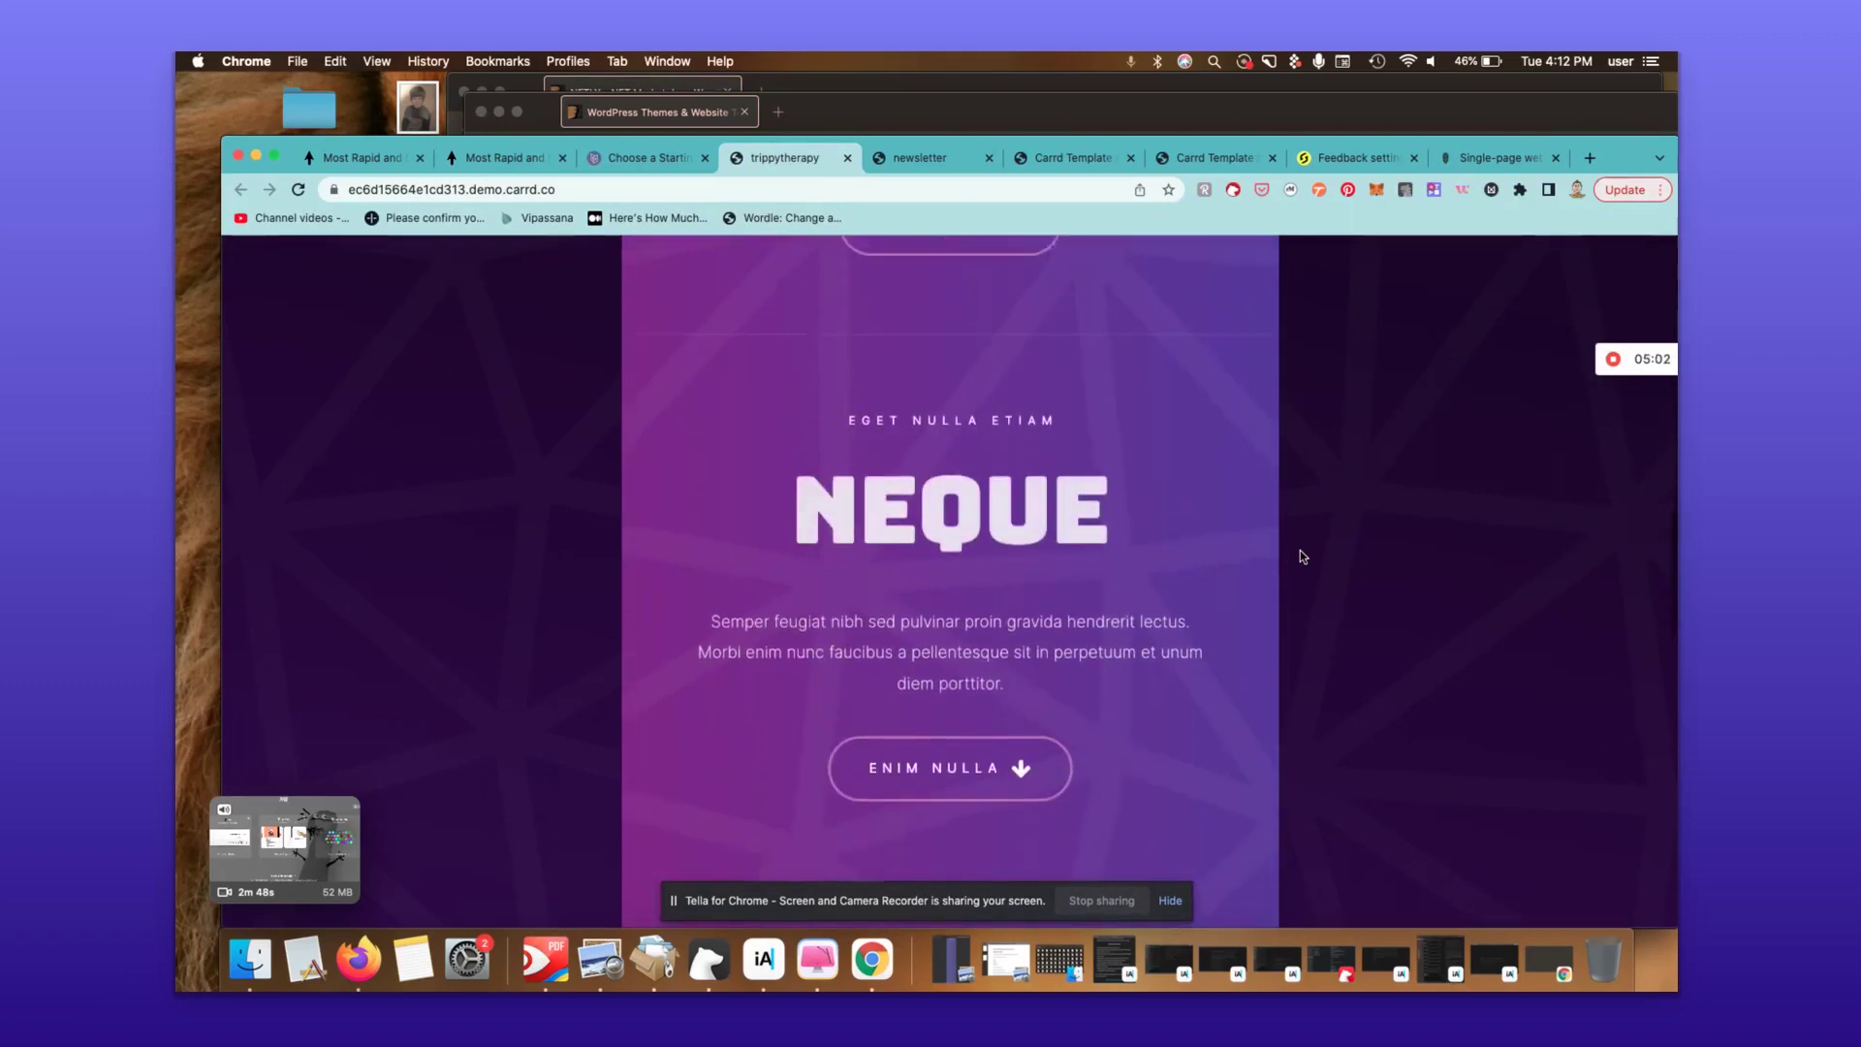
scroll(1302, 556, down, 8)
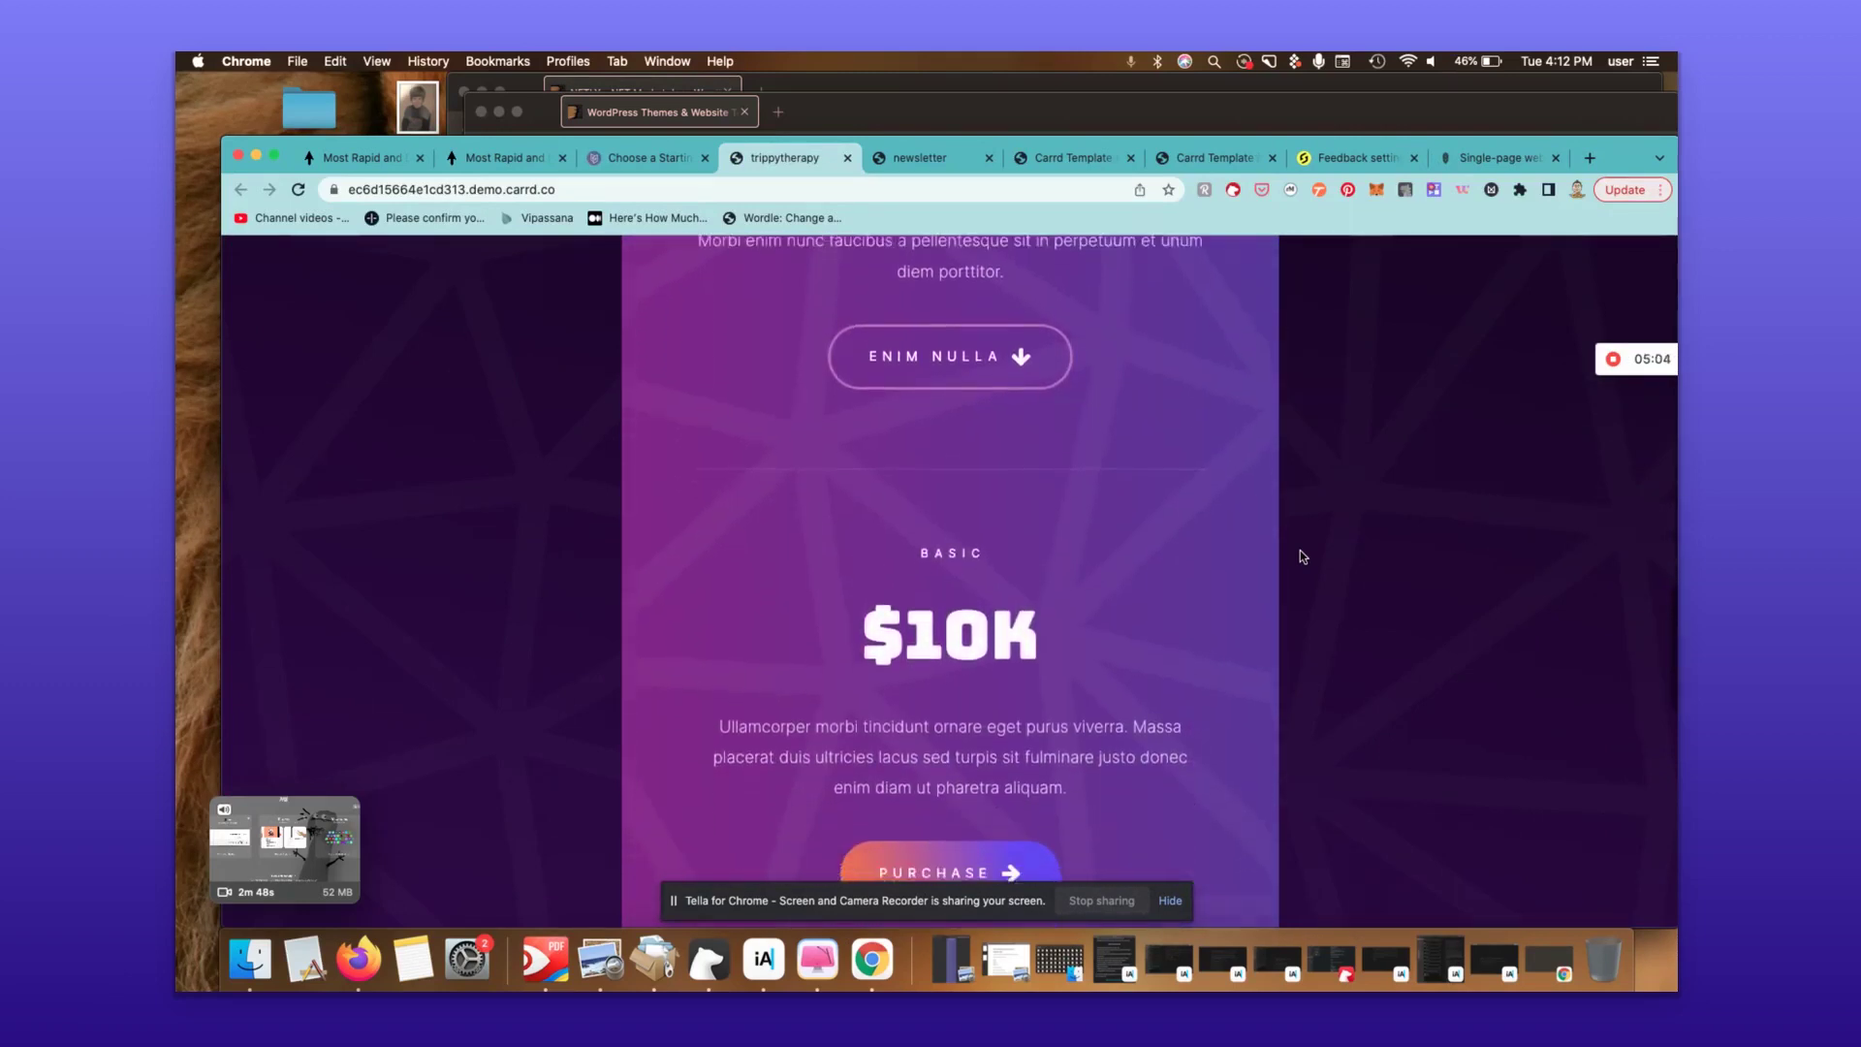
scroll(1301, 556, down, 15)
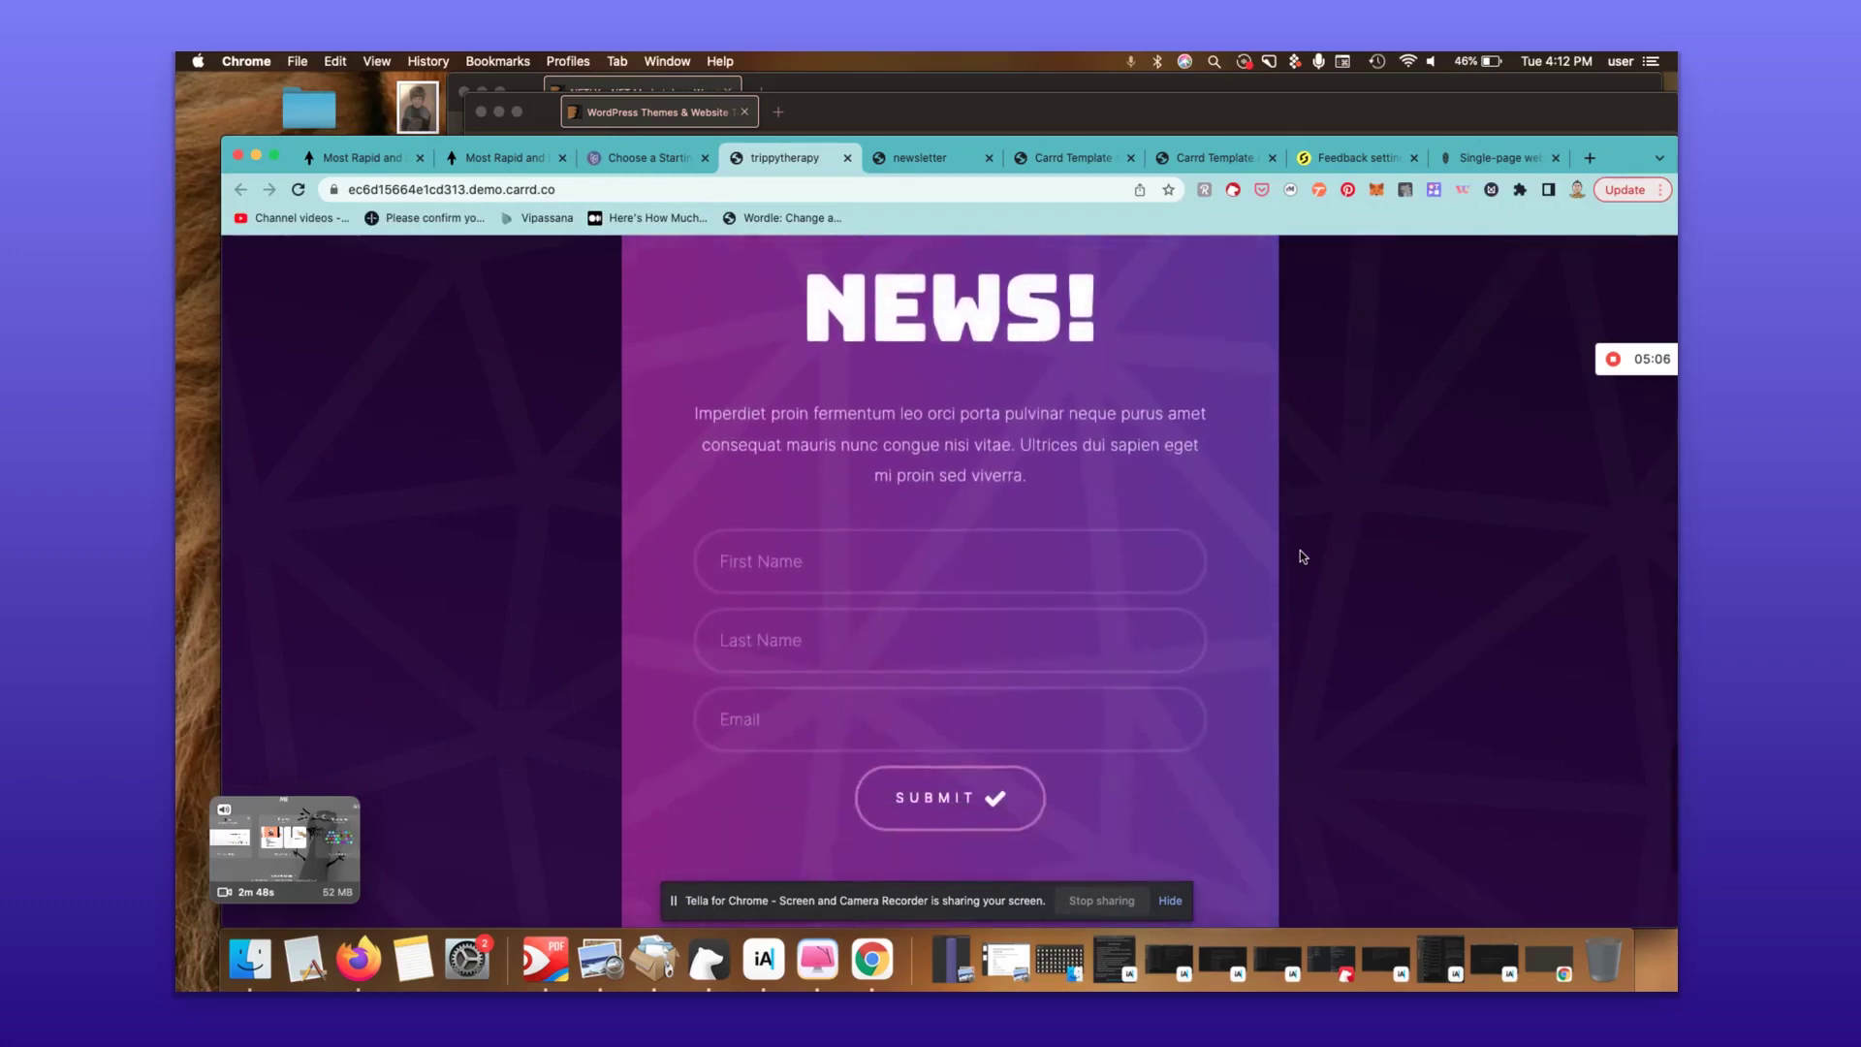
scroll(1302, 557, down, 4)
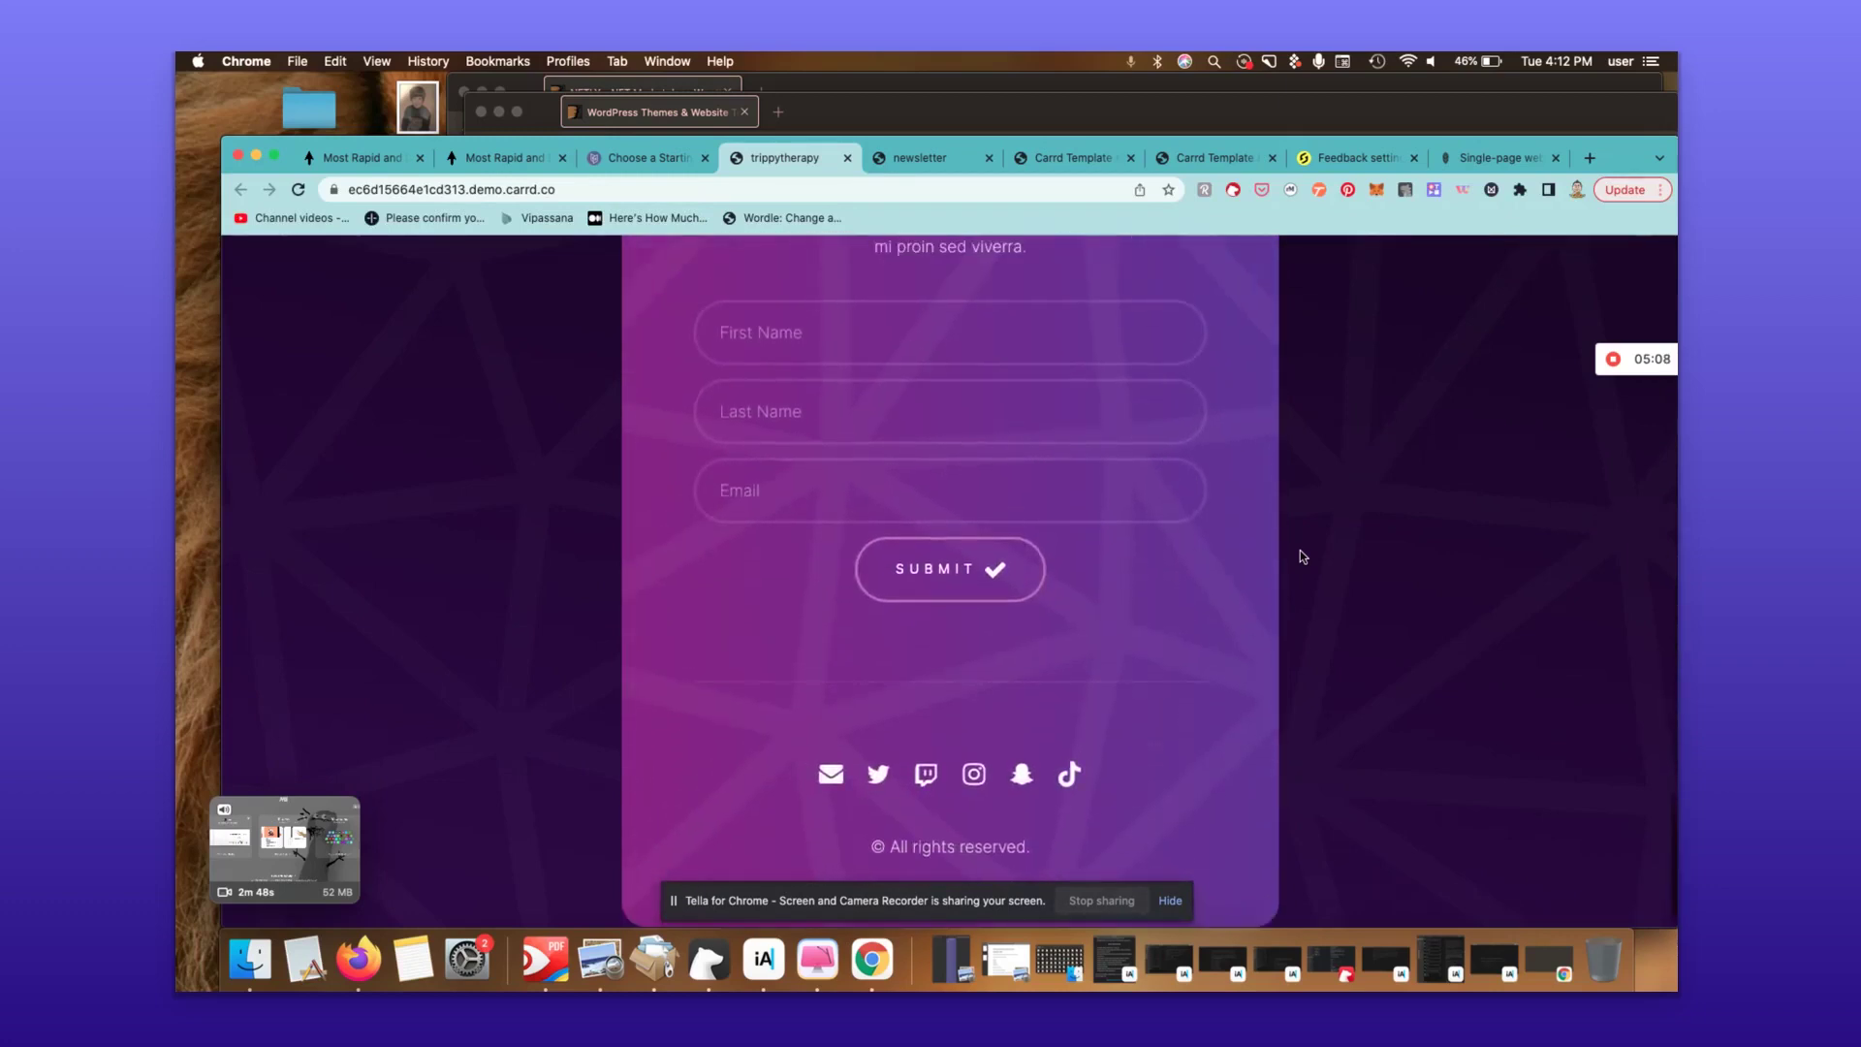
scroll(1301, 556, up, 18)
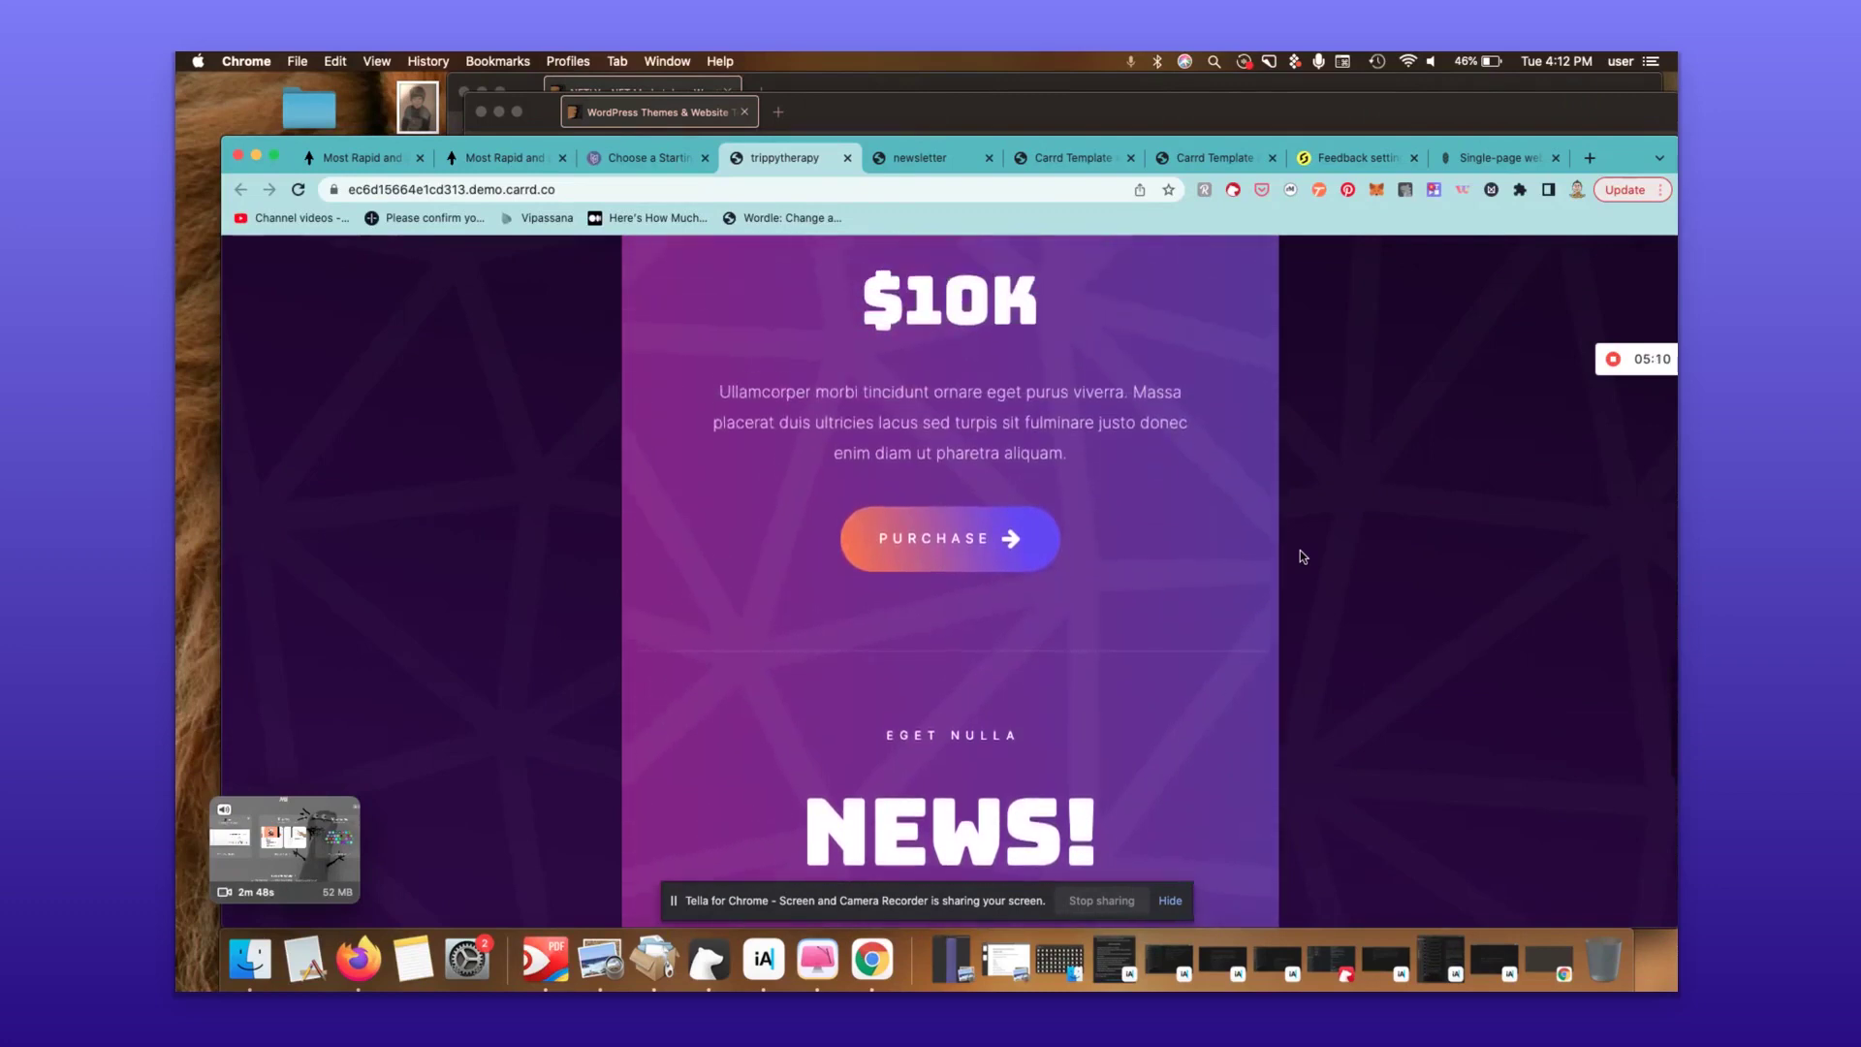
scroll(1301, 556, up, 16)
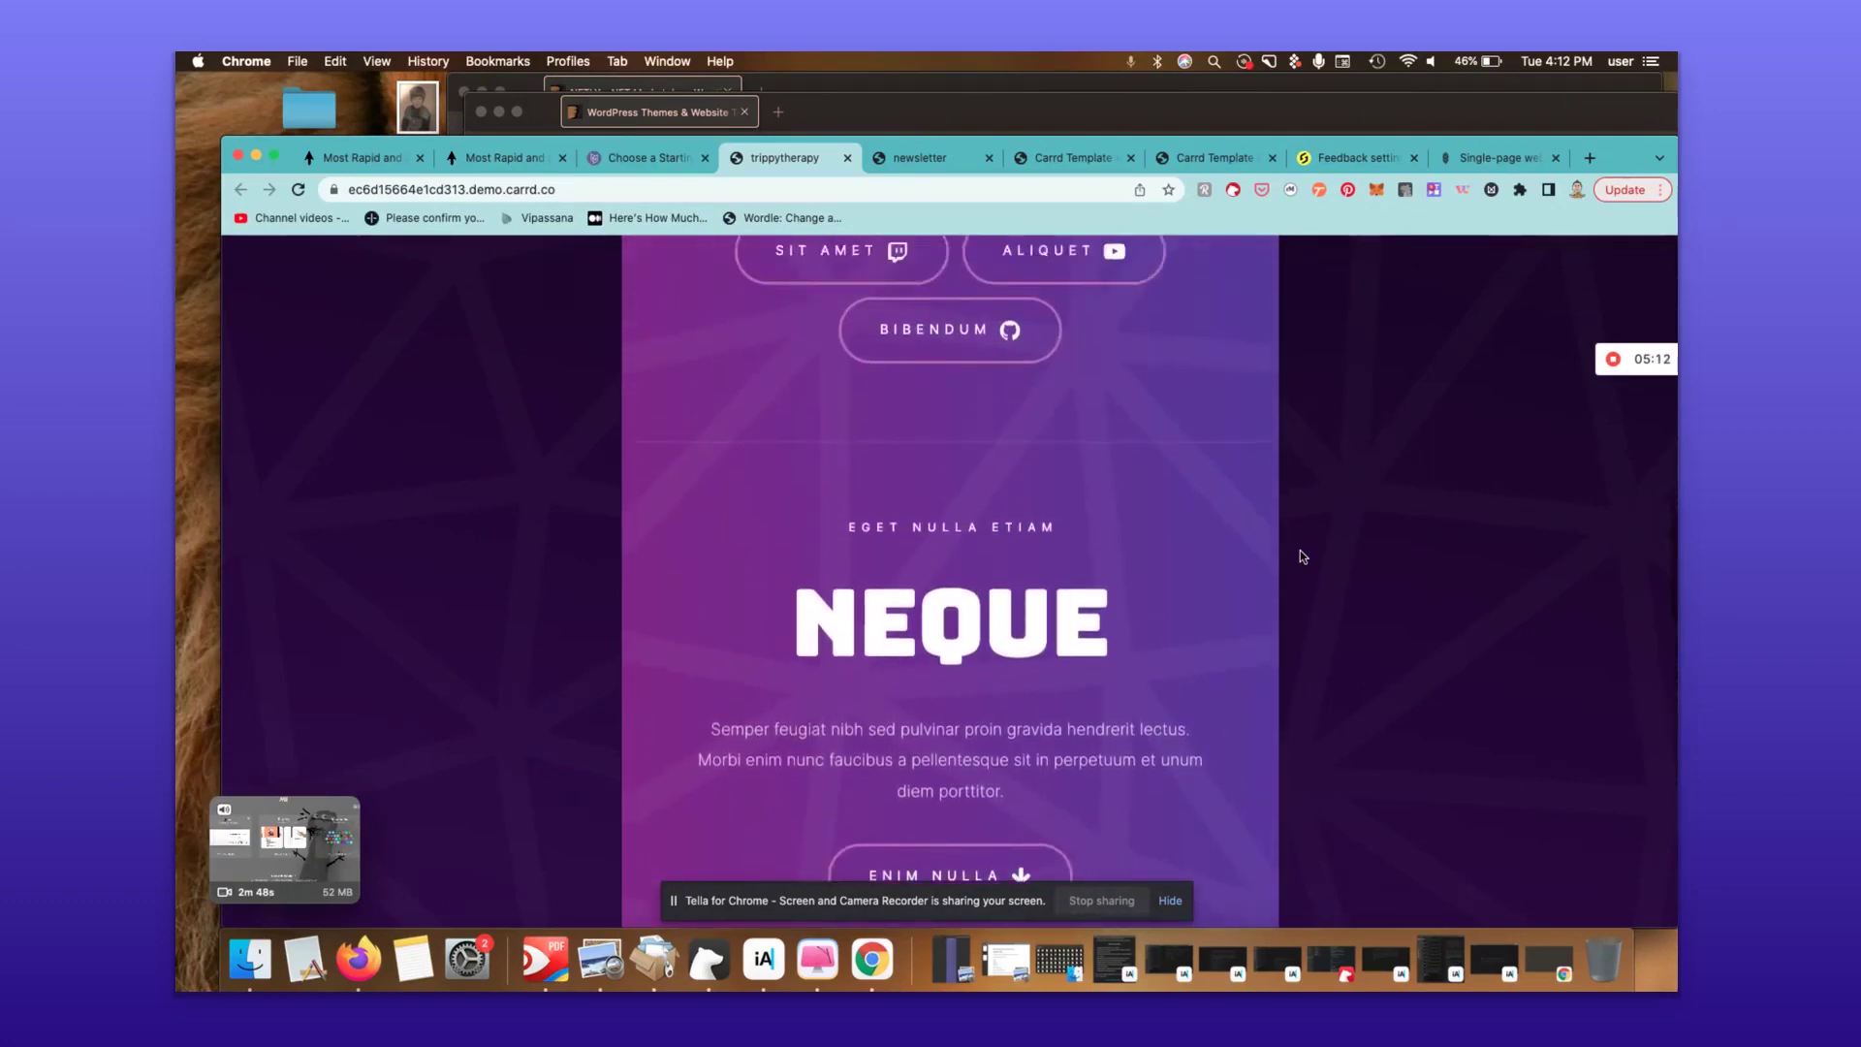
scroll(1302, 556, up, 14)
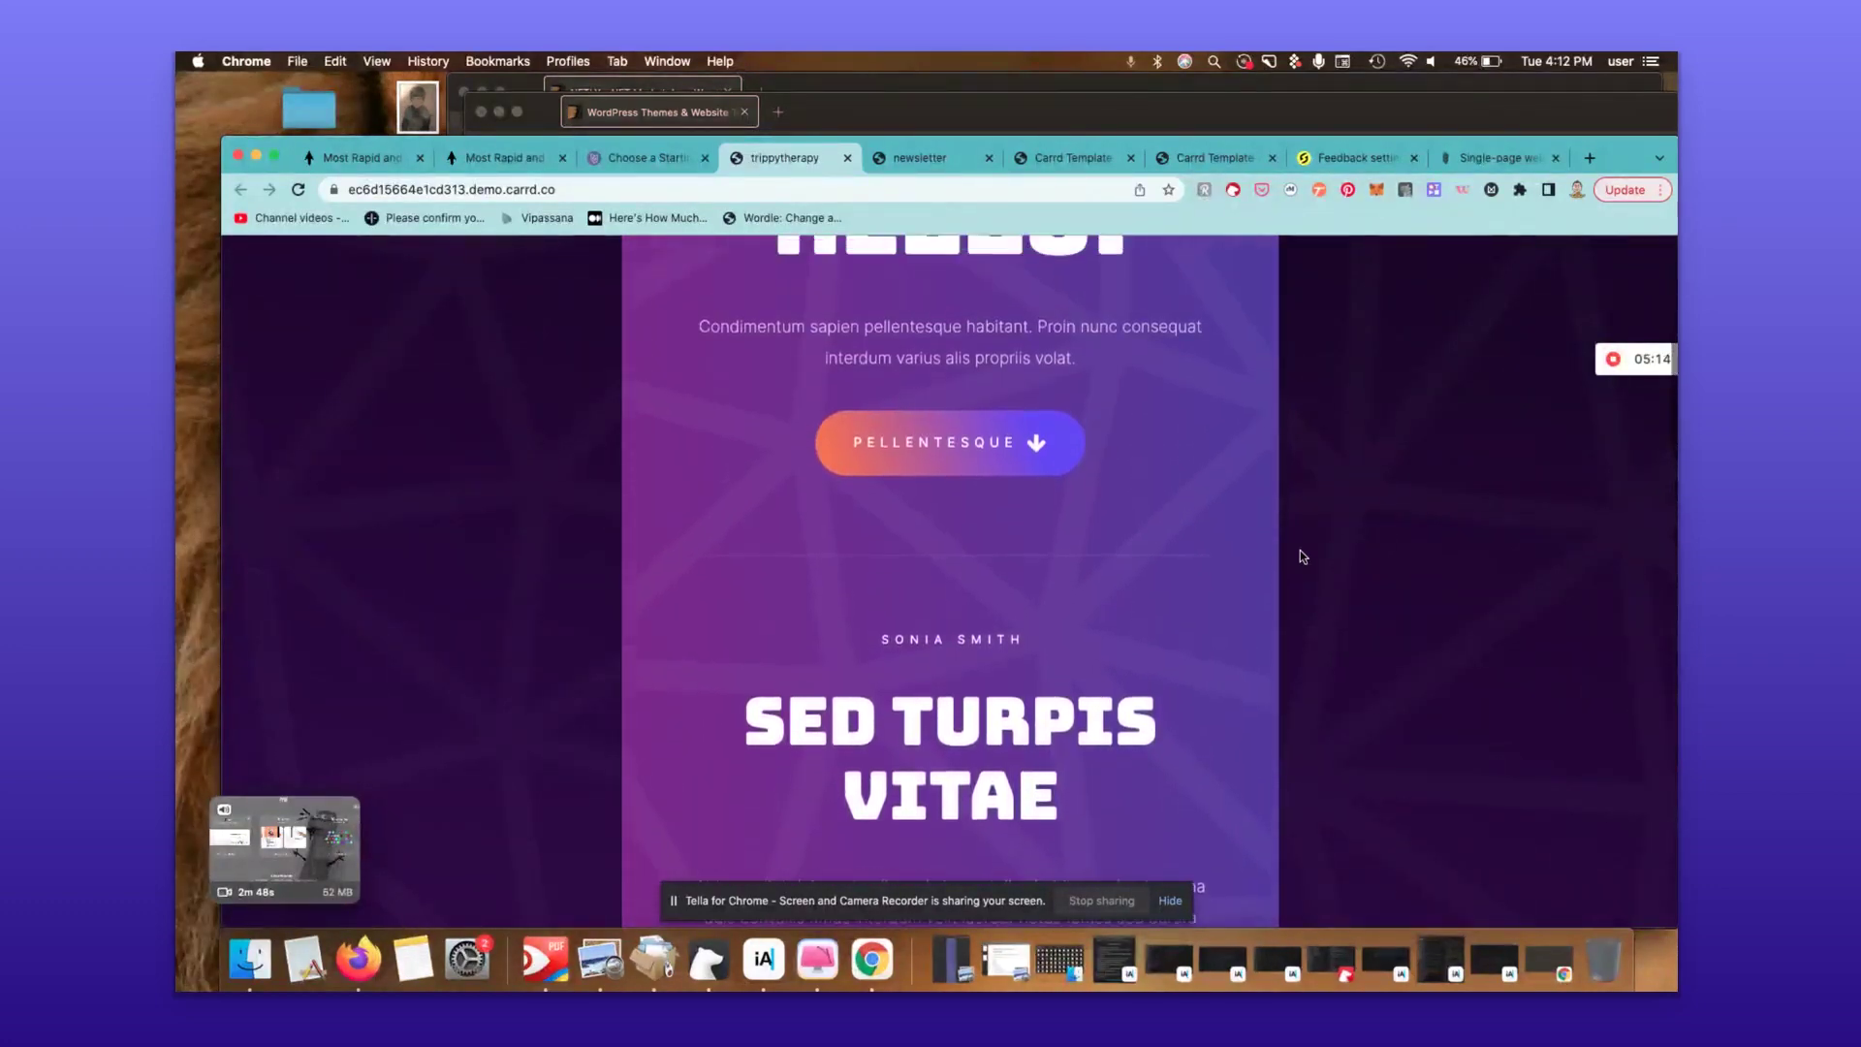
scroll(1302, 556, up, 5)
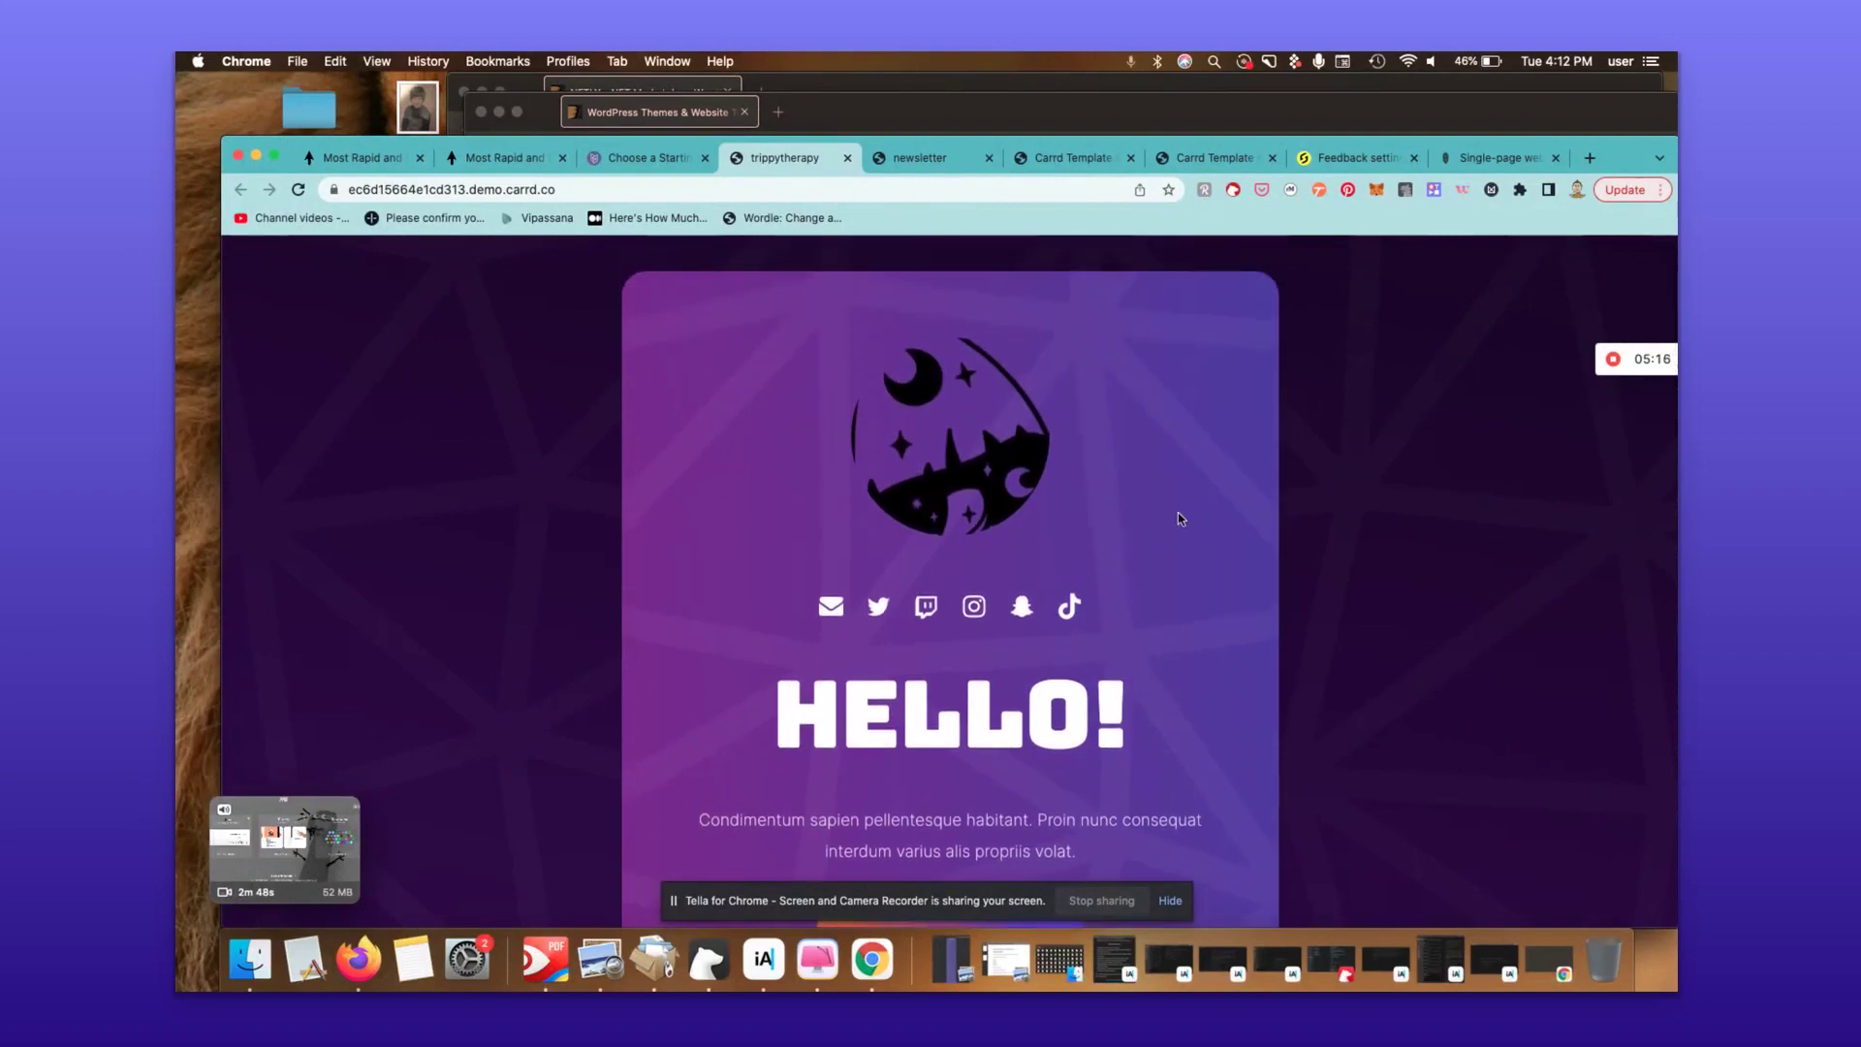
- Show templates from all categories, then go back to the My Sites dashboard
click(672, 160)
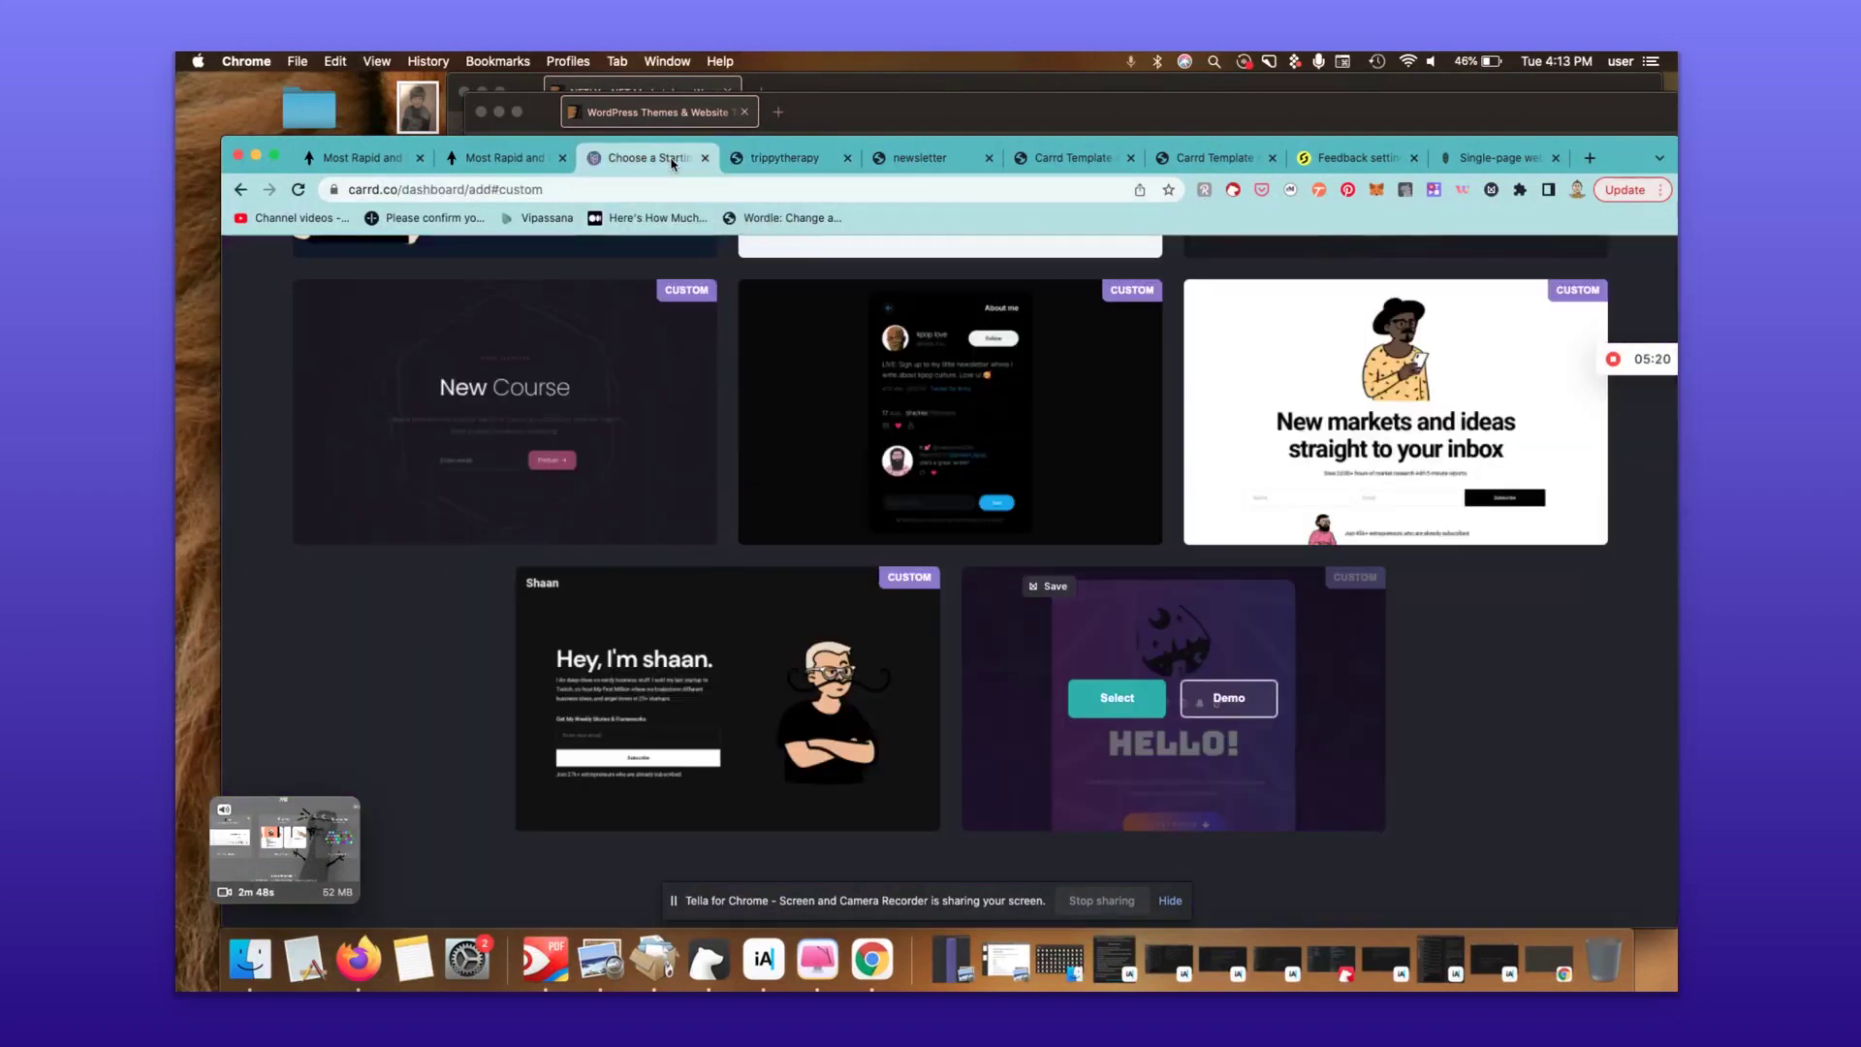
scroll(1653, 633, up, 5)
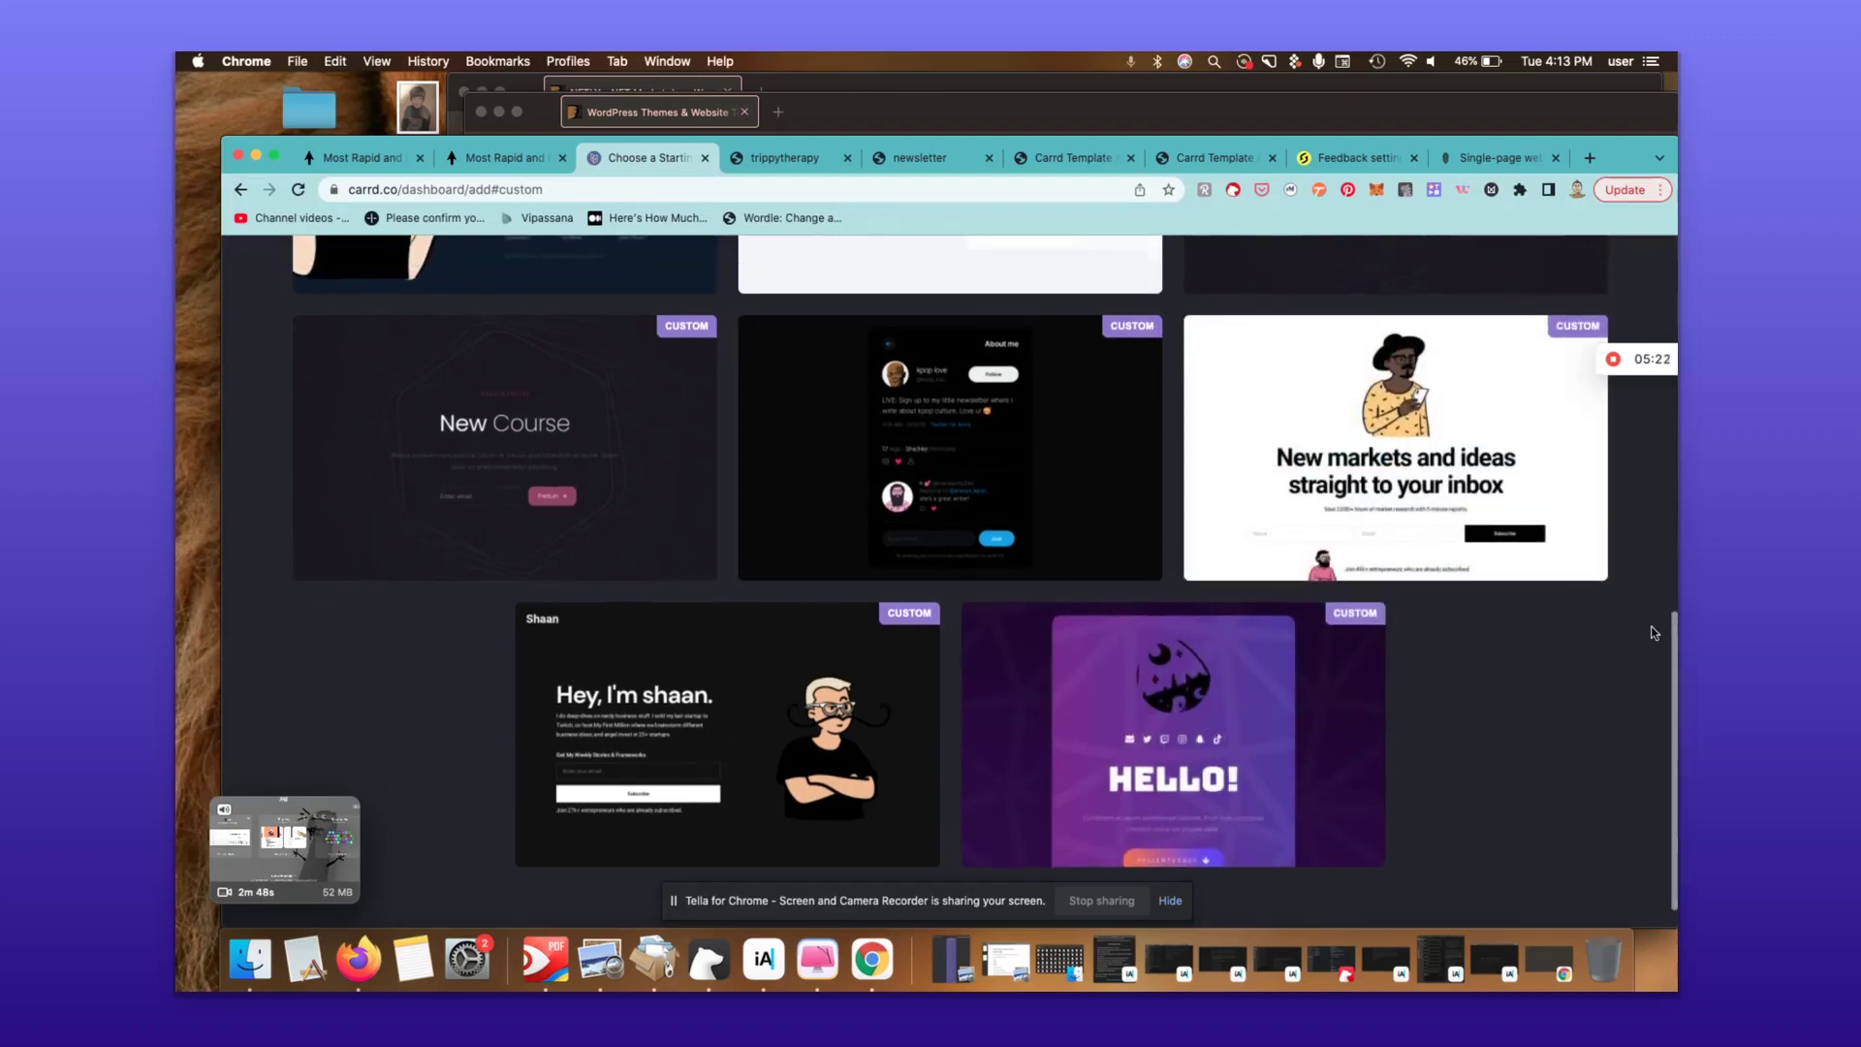
scroll(1653, 633, up, 4)
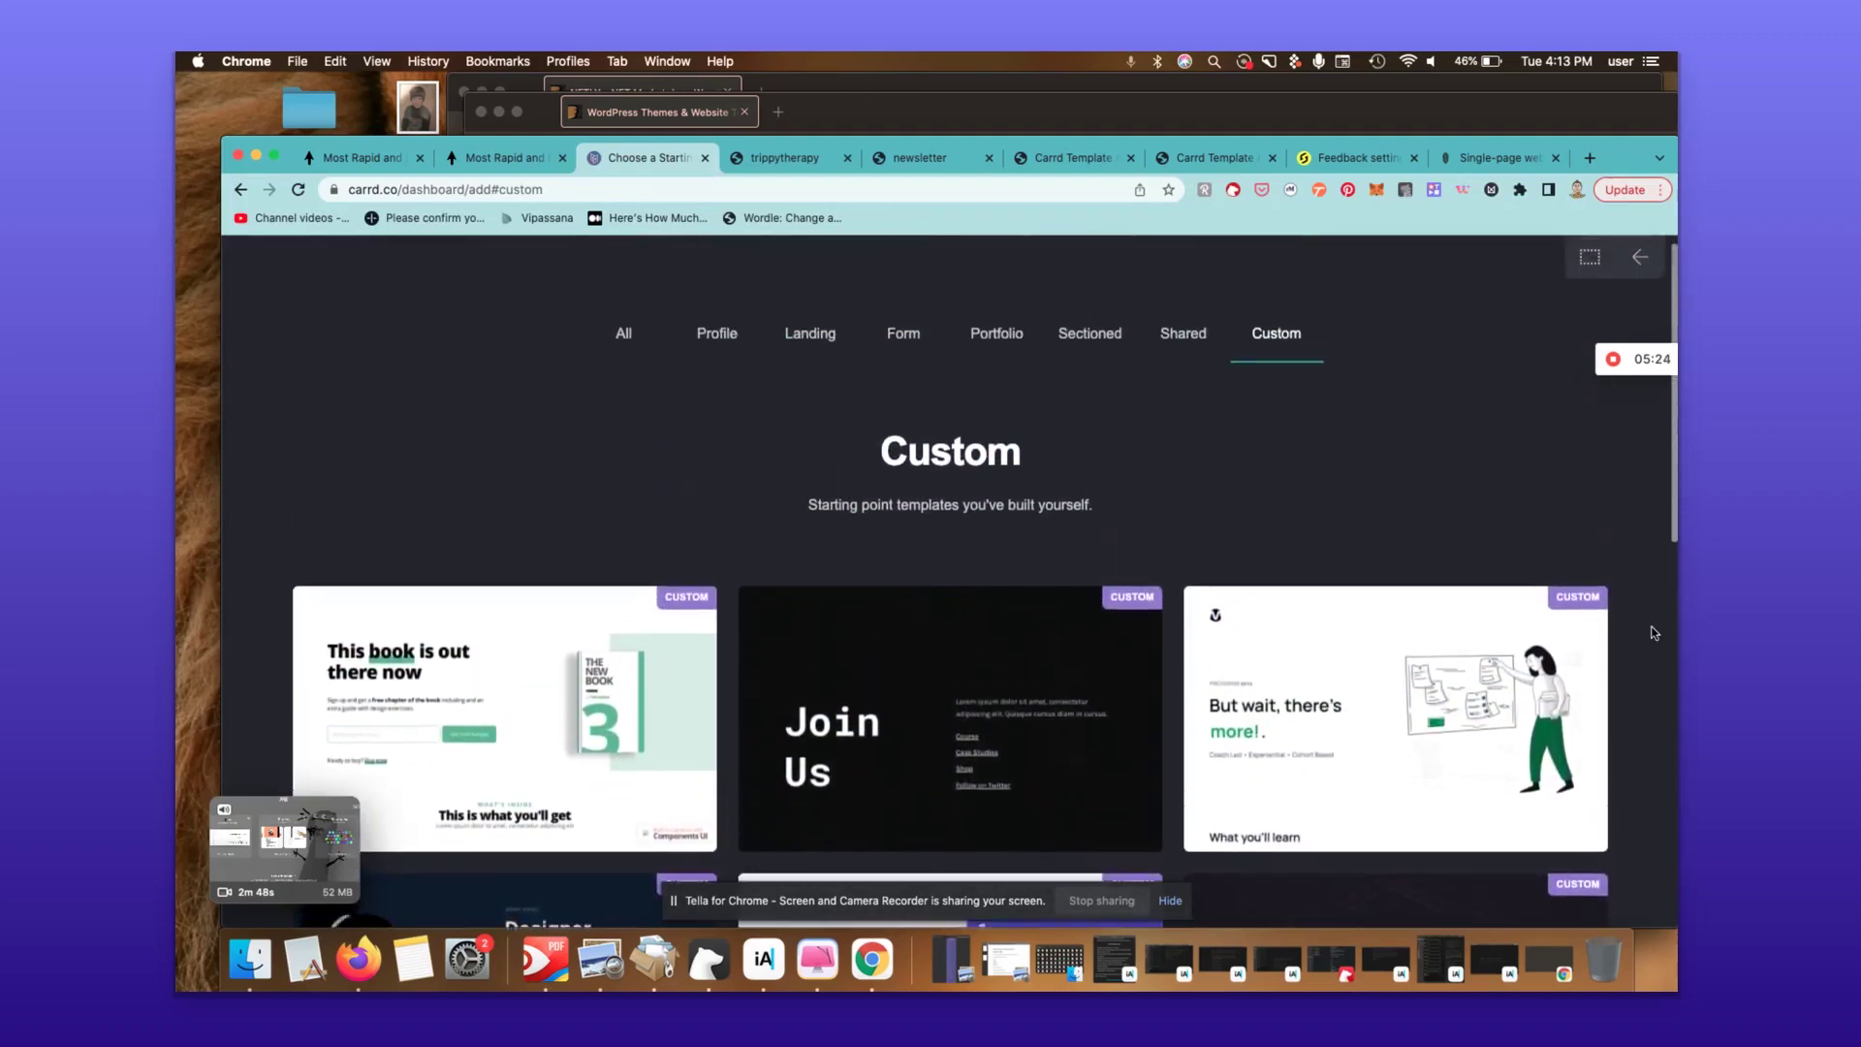
click(624, 349)
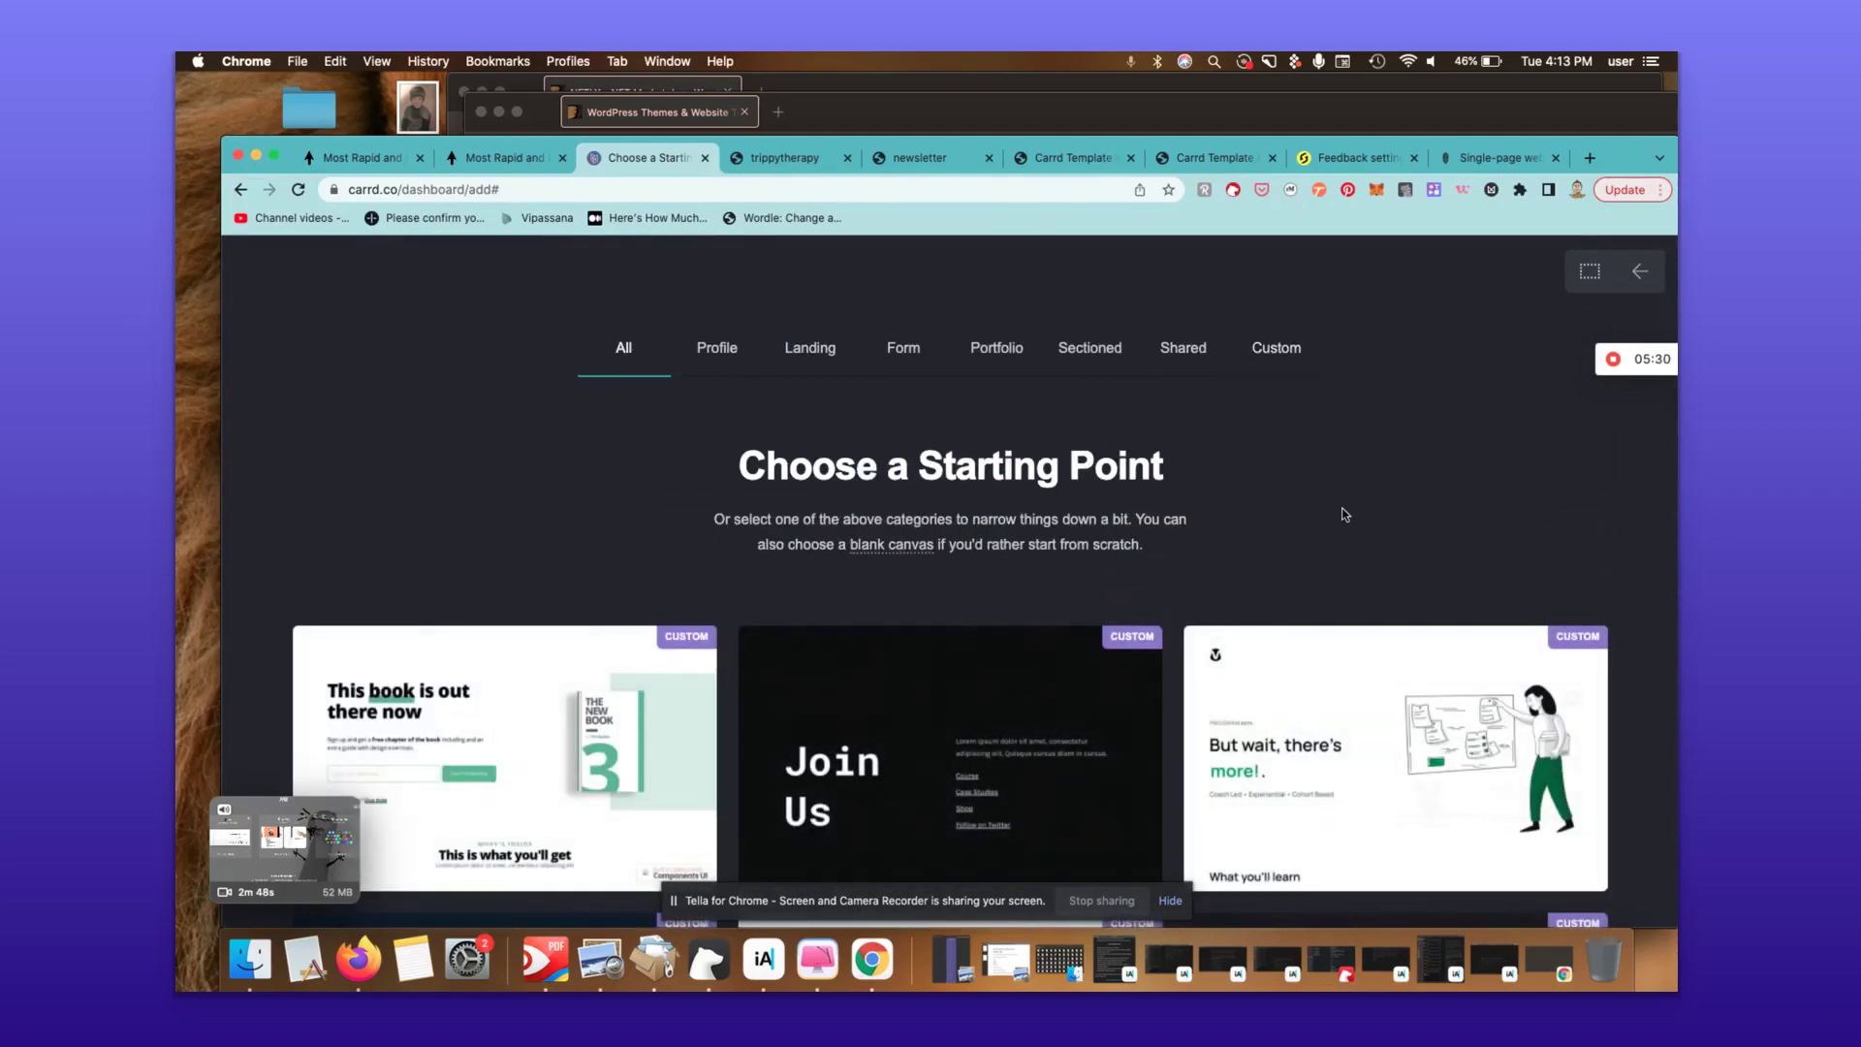
click(1635, 276)
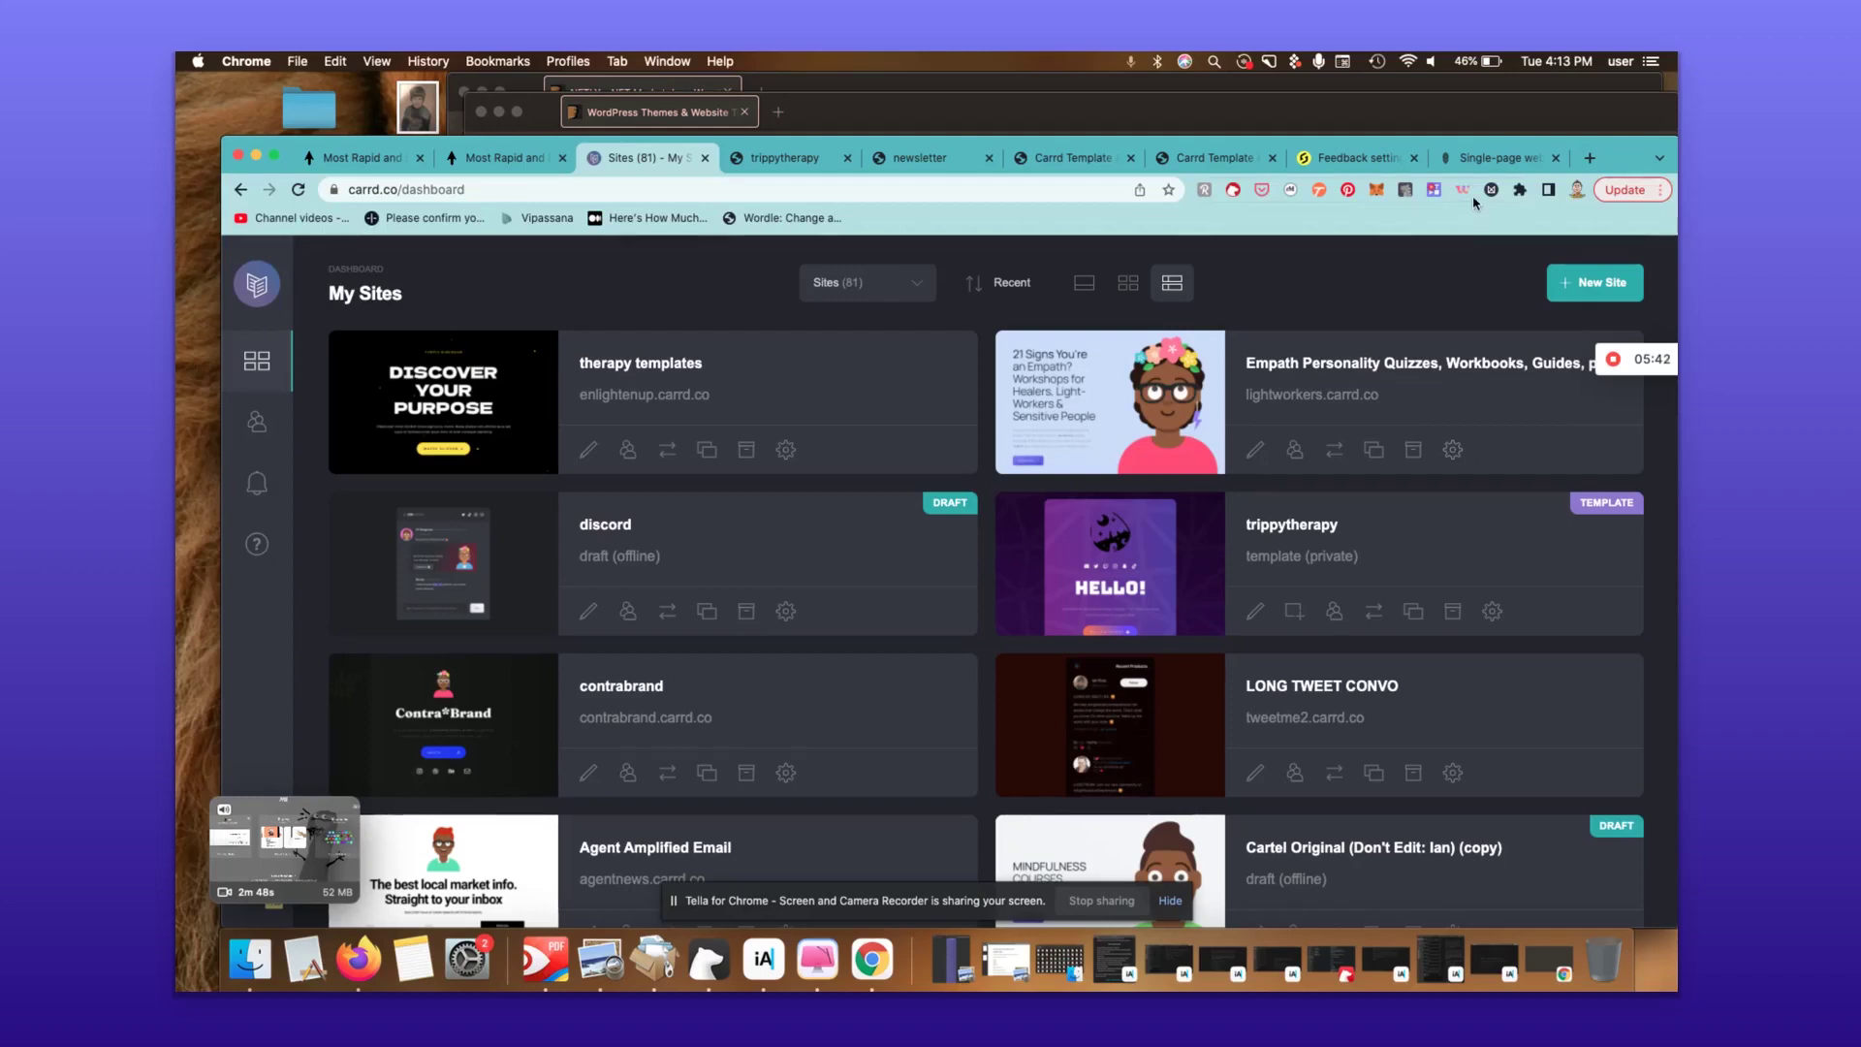
- In Leeflets, go to Manage pages and create 'Just Another Book' from the BOOK template
click(1474, 158)
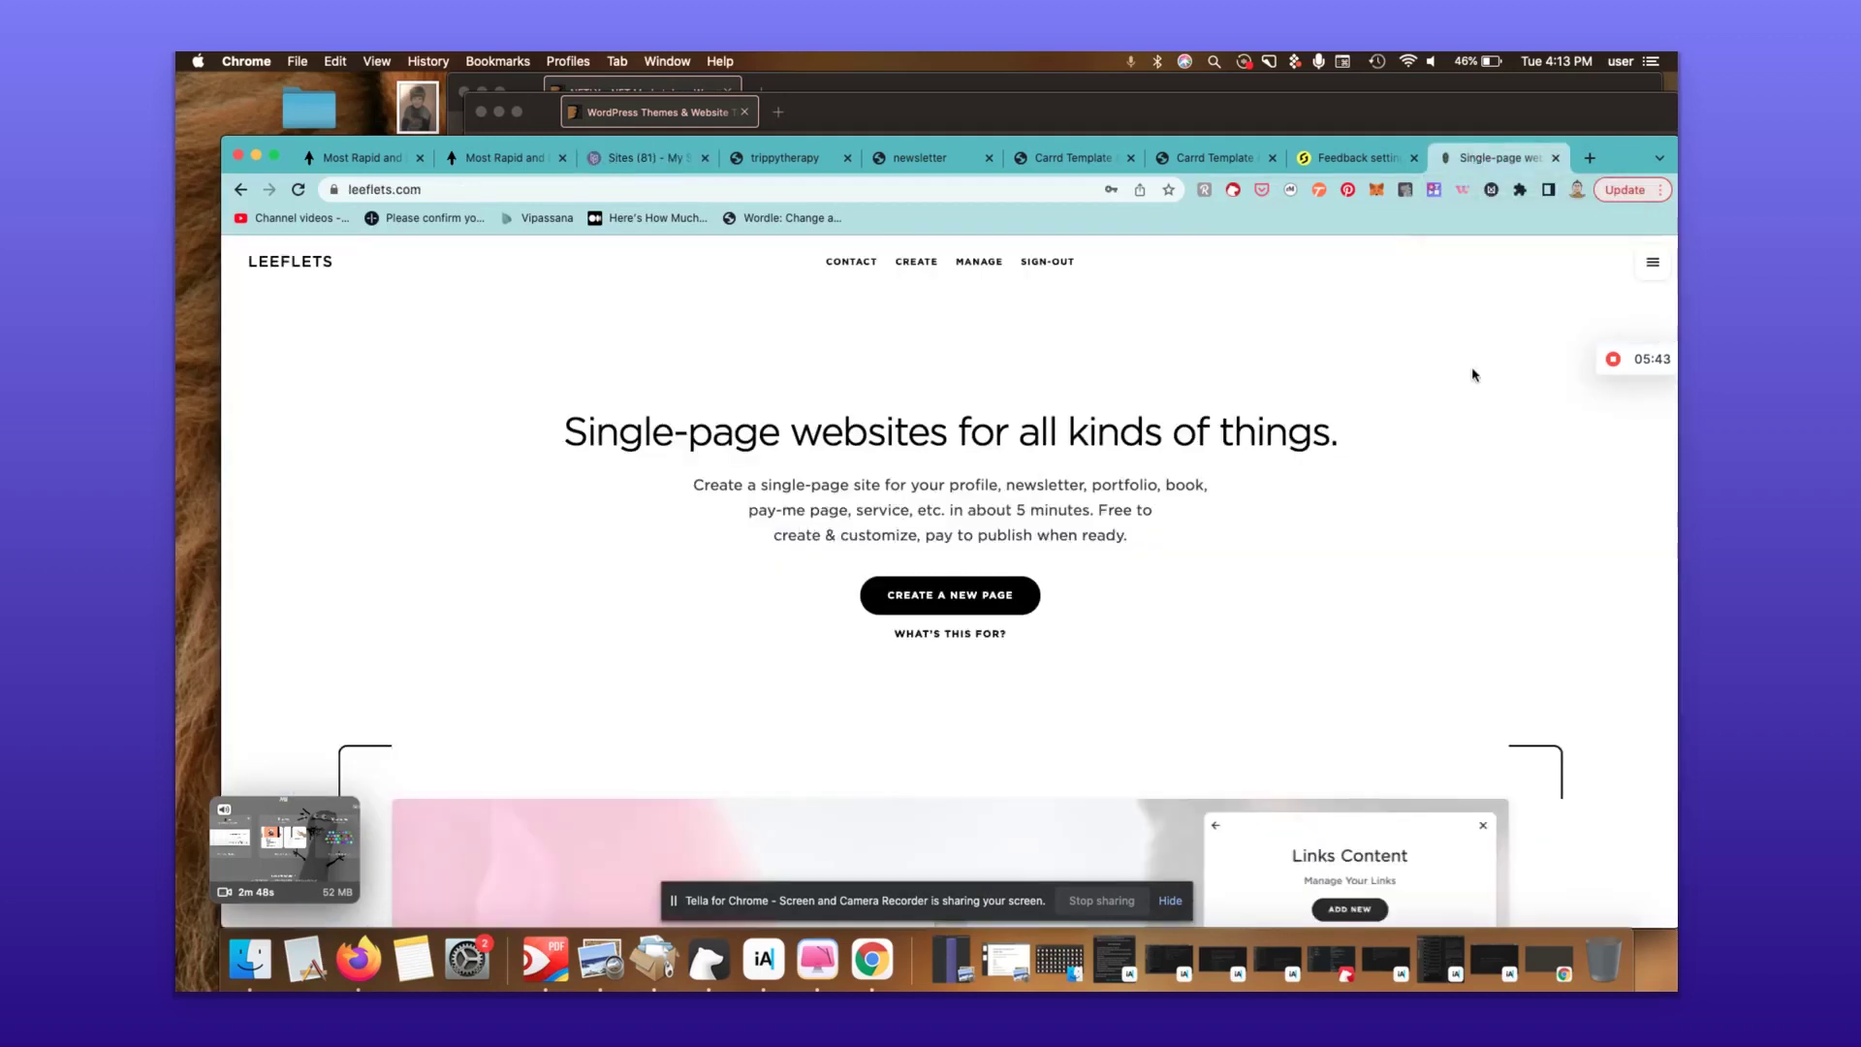
mouse_move(1652, 318)
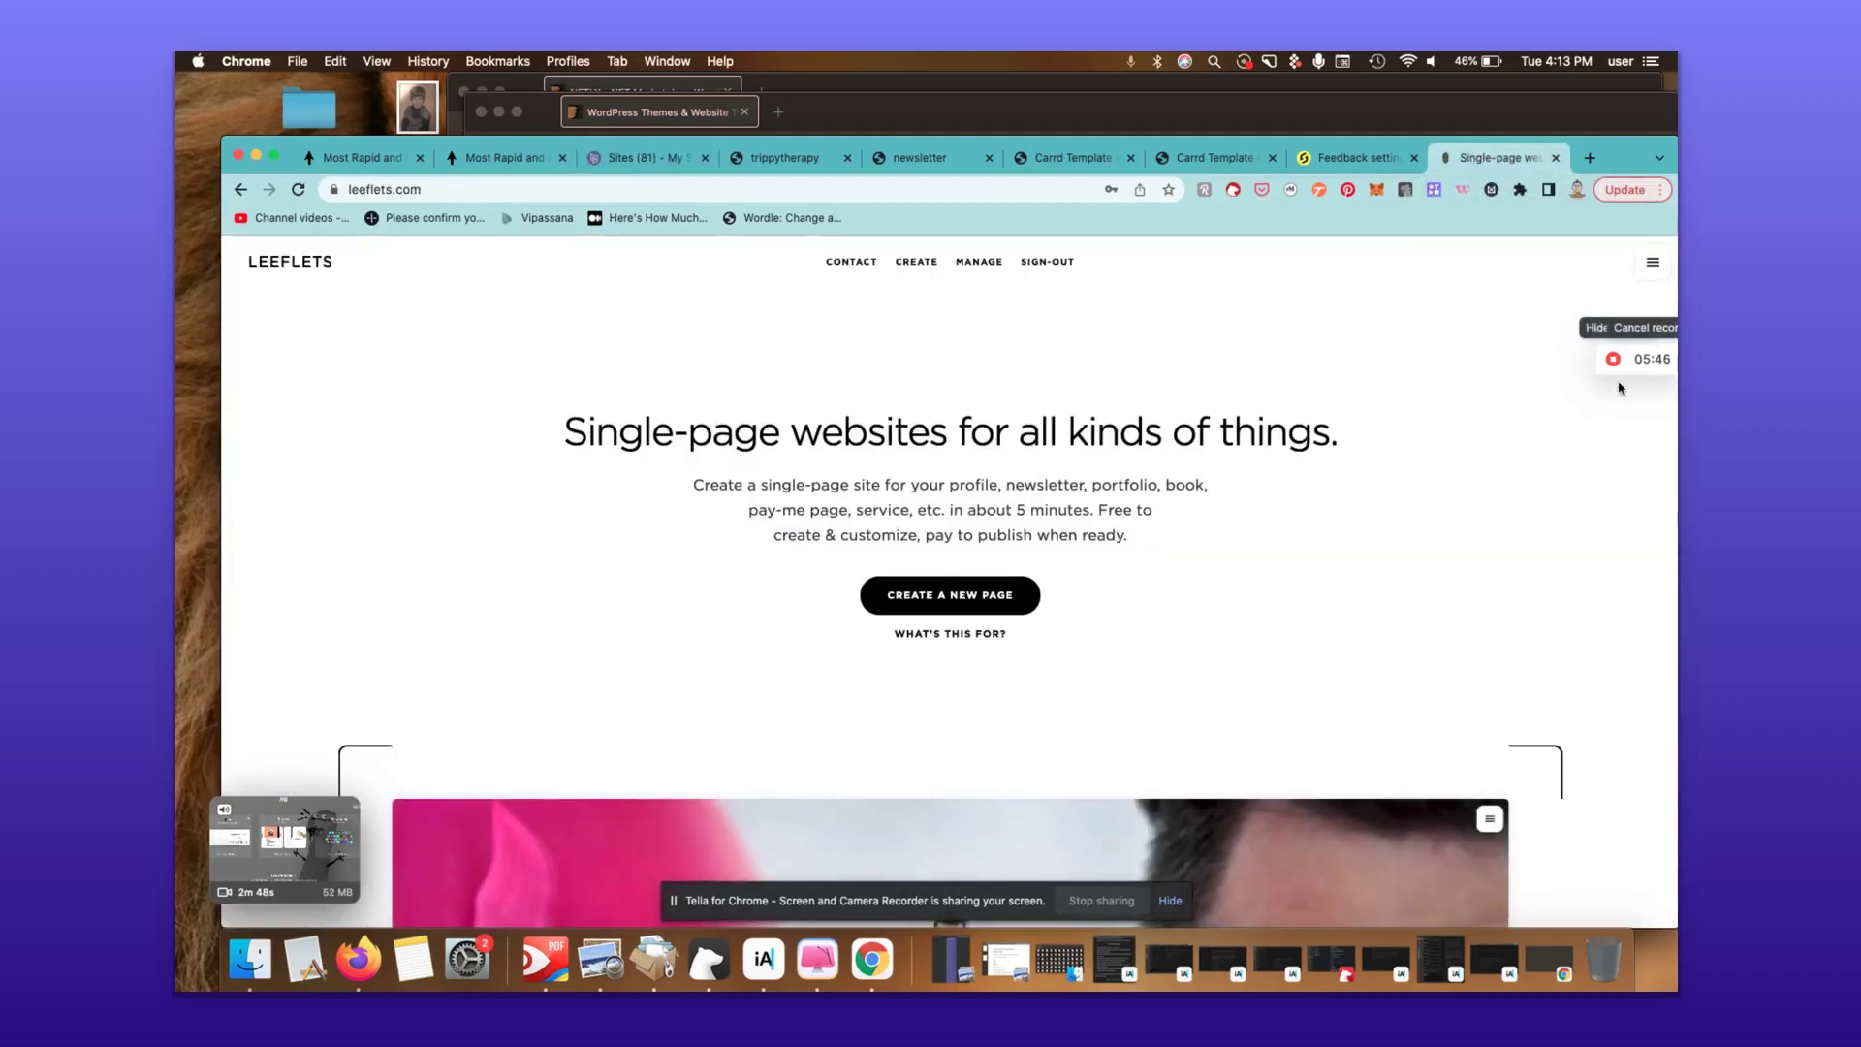
click(1652, 261)
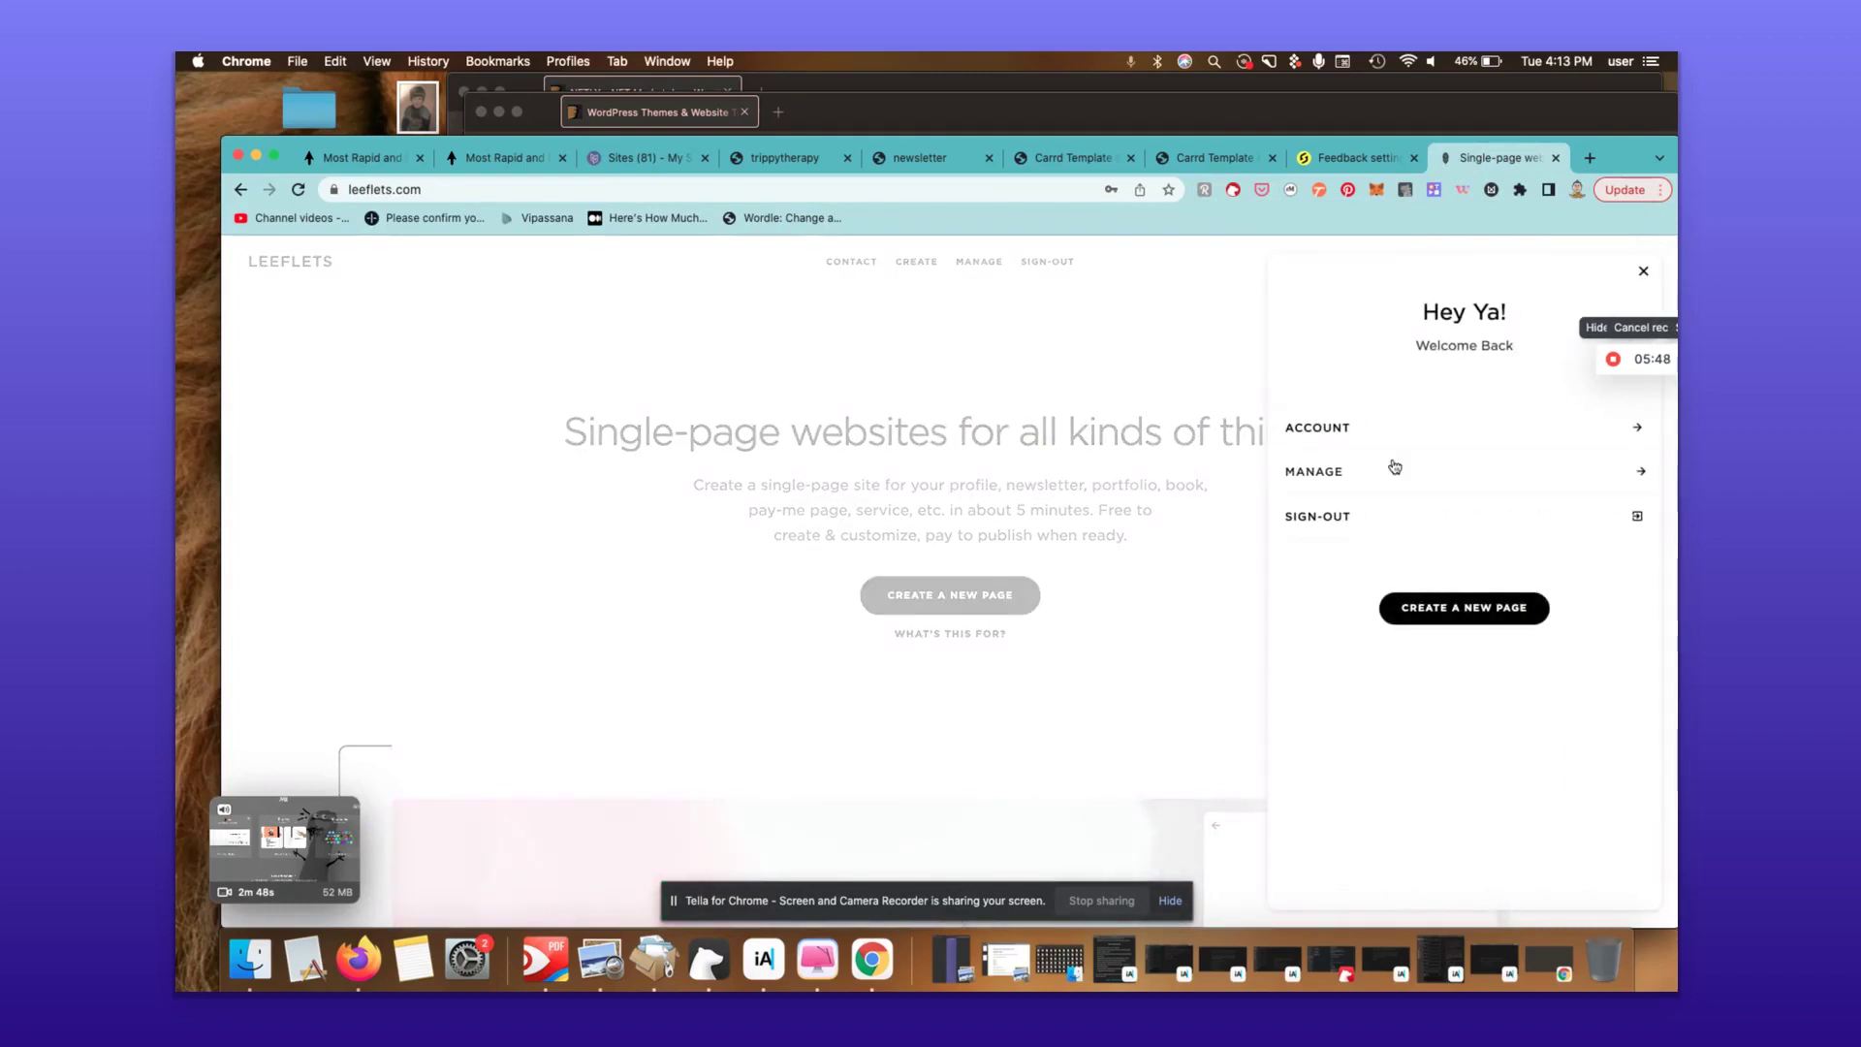
click(1391, 472)
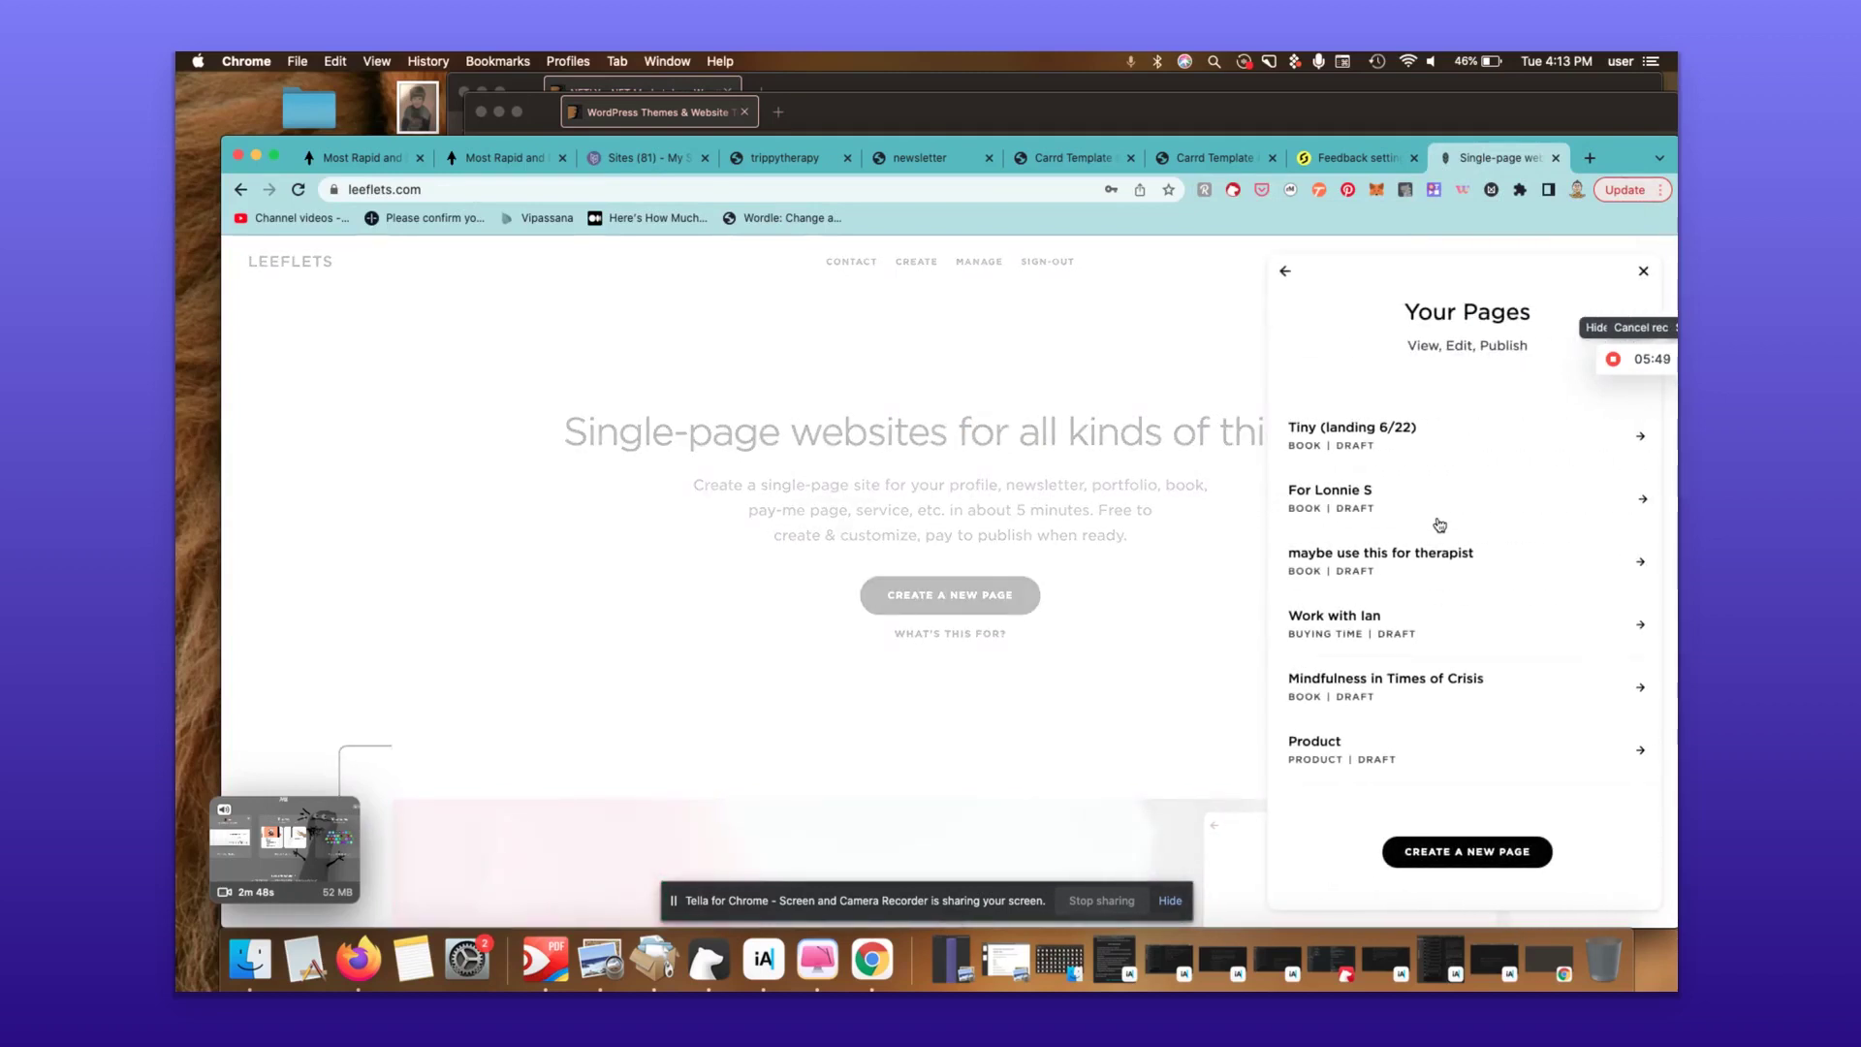
click(1464, 853)
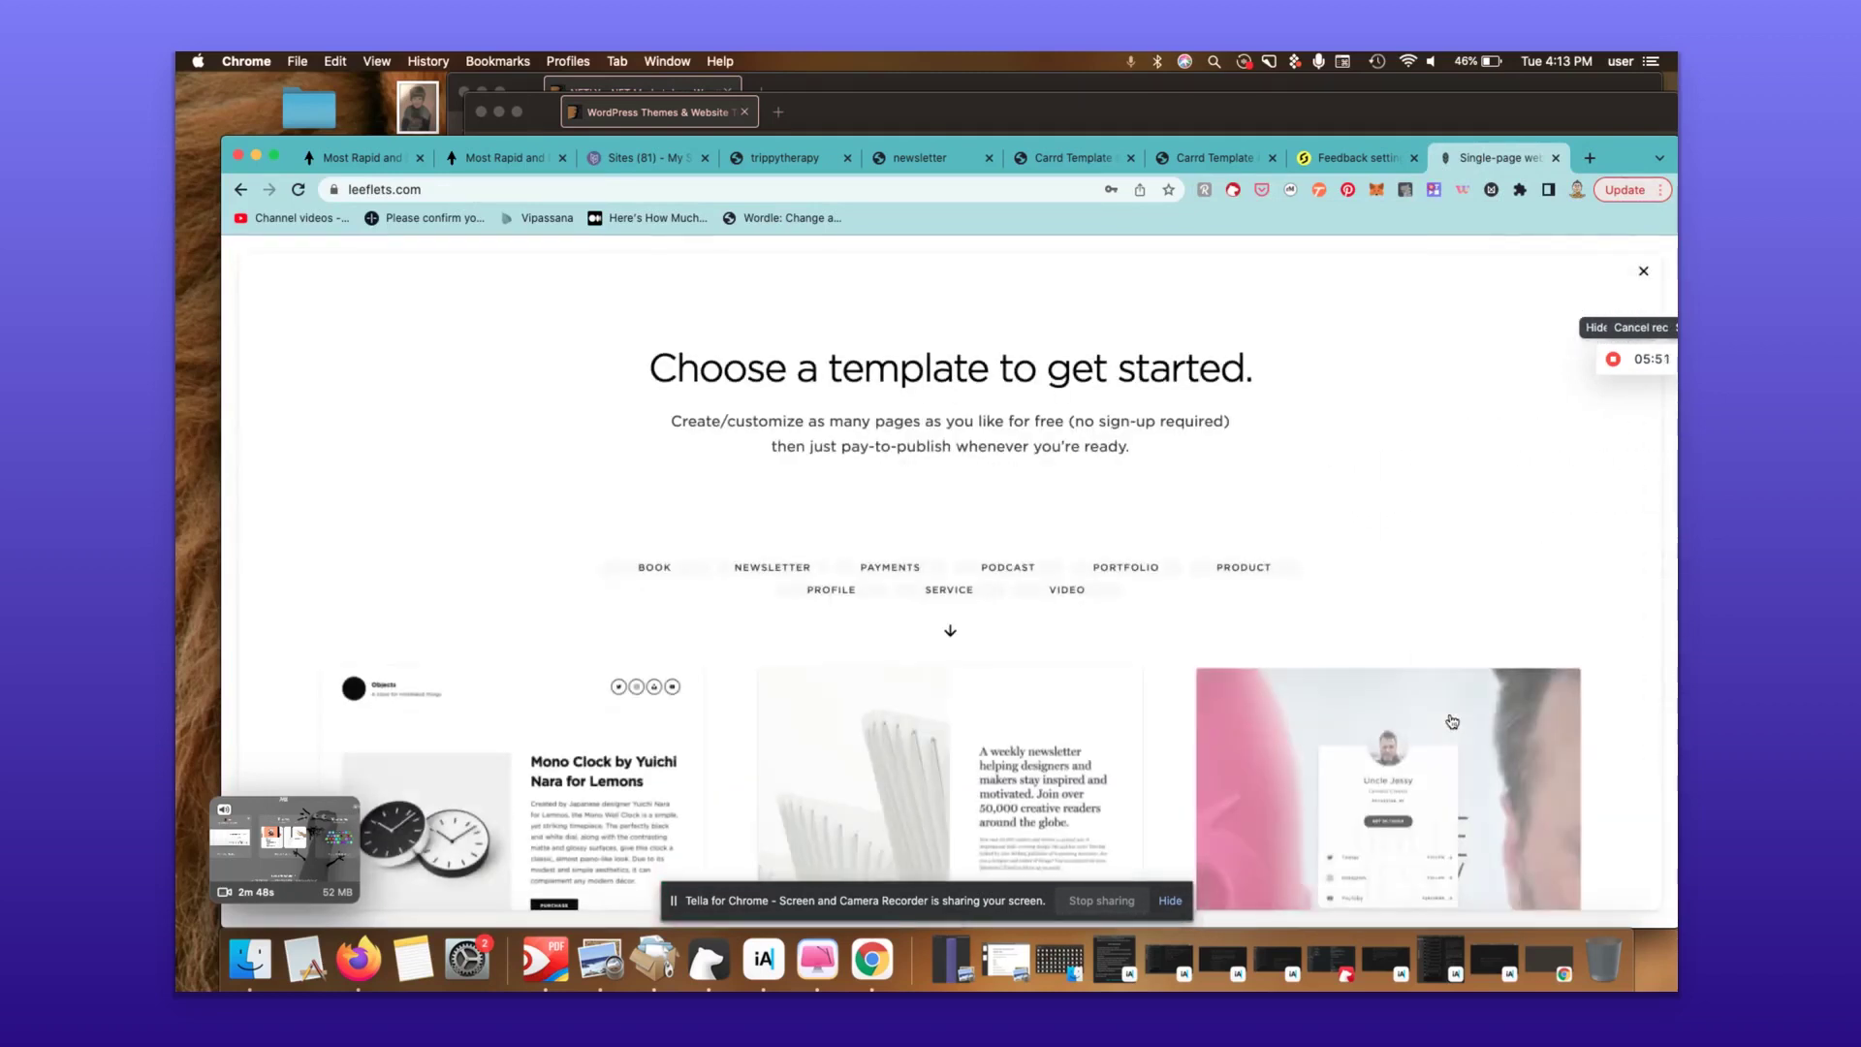
click(664, 574)
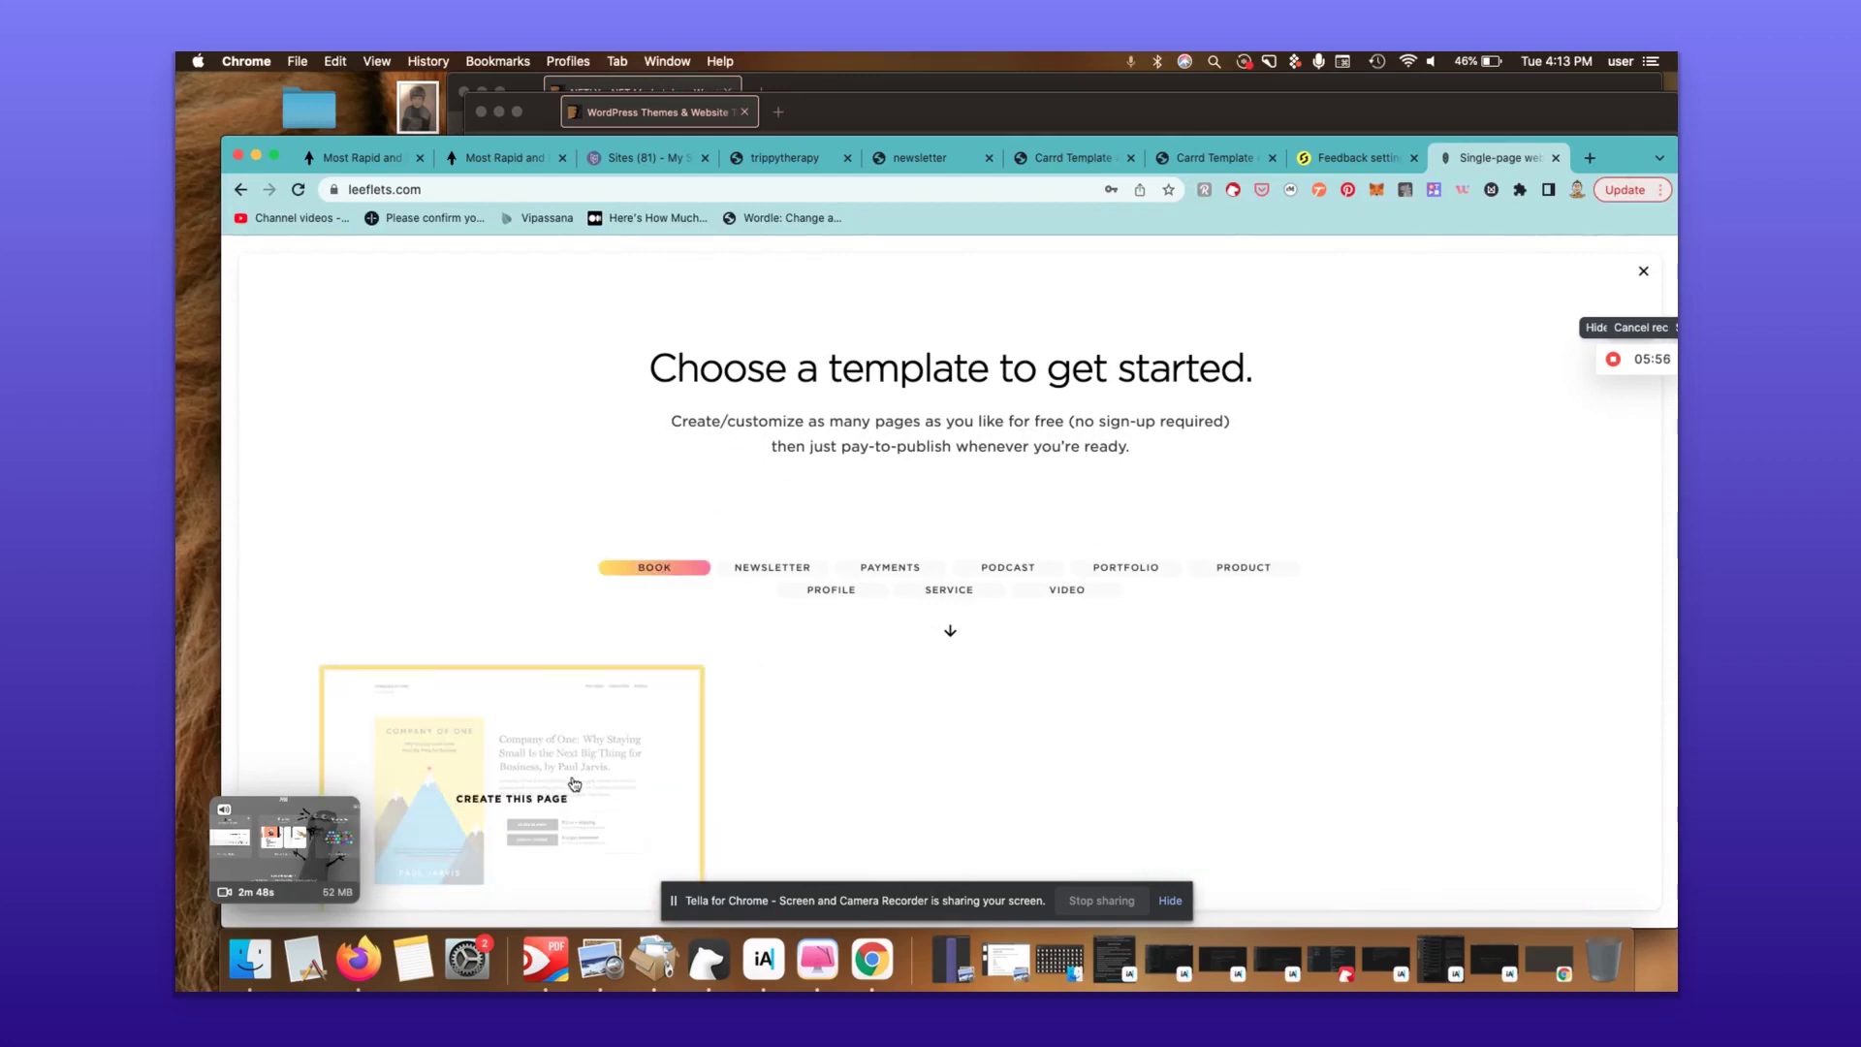
click(535, 833)
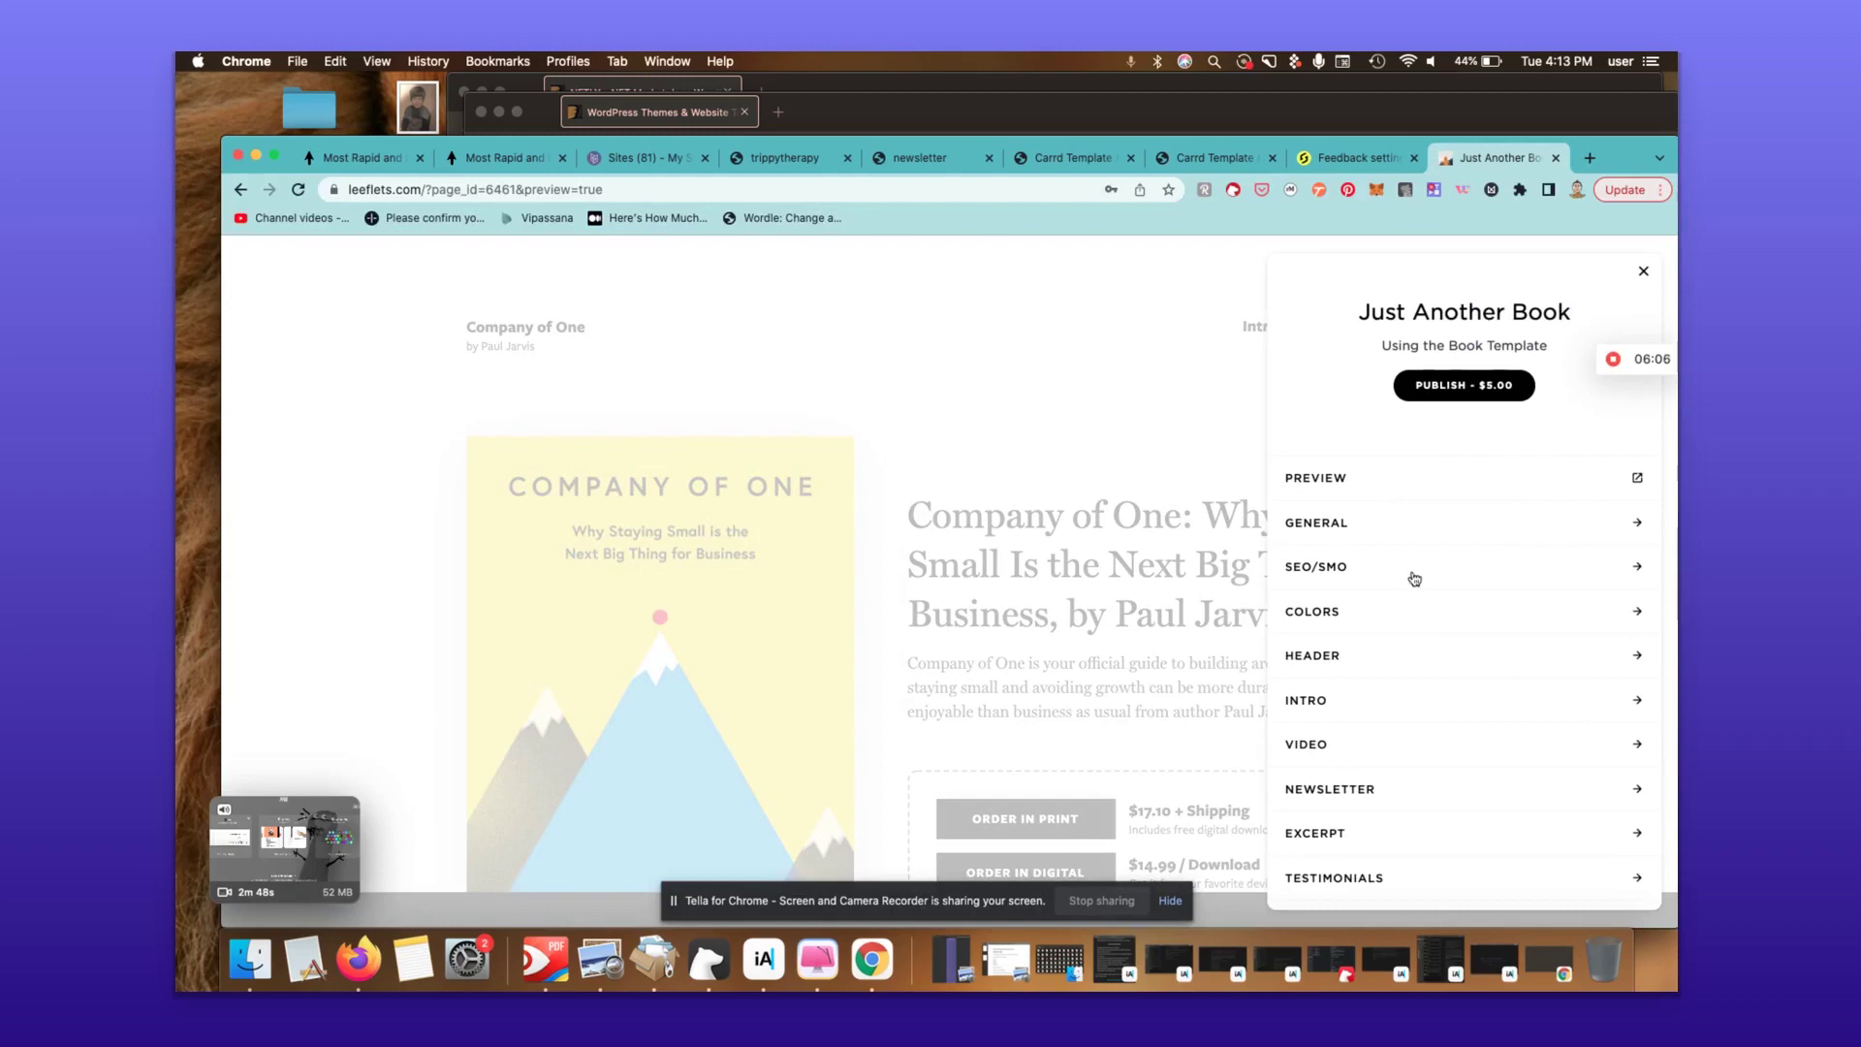
- Apply the dark colour palette to the page
click(1383, 570)
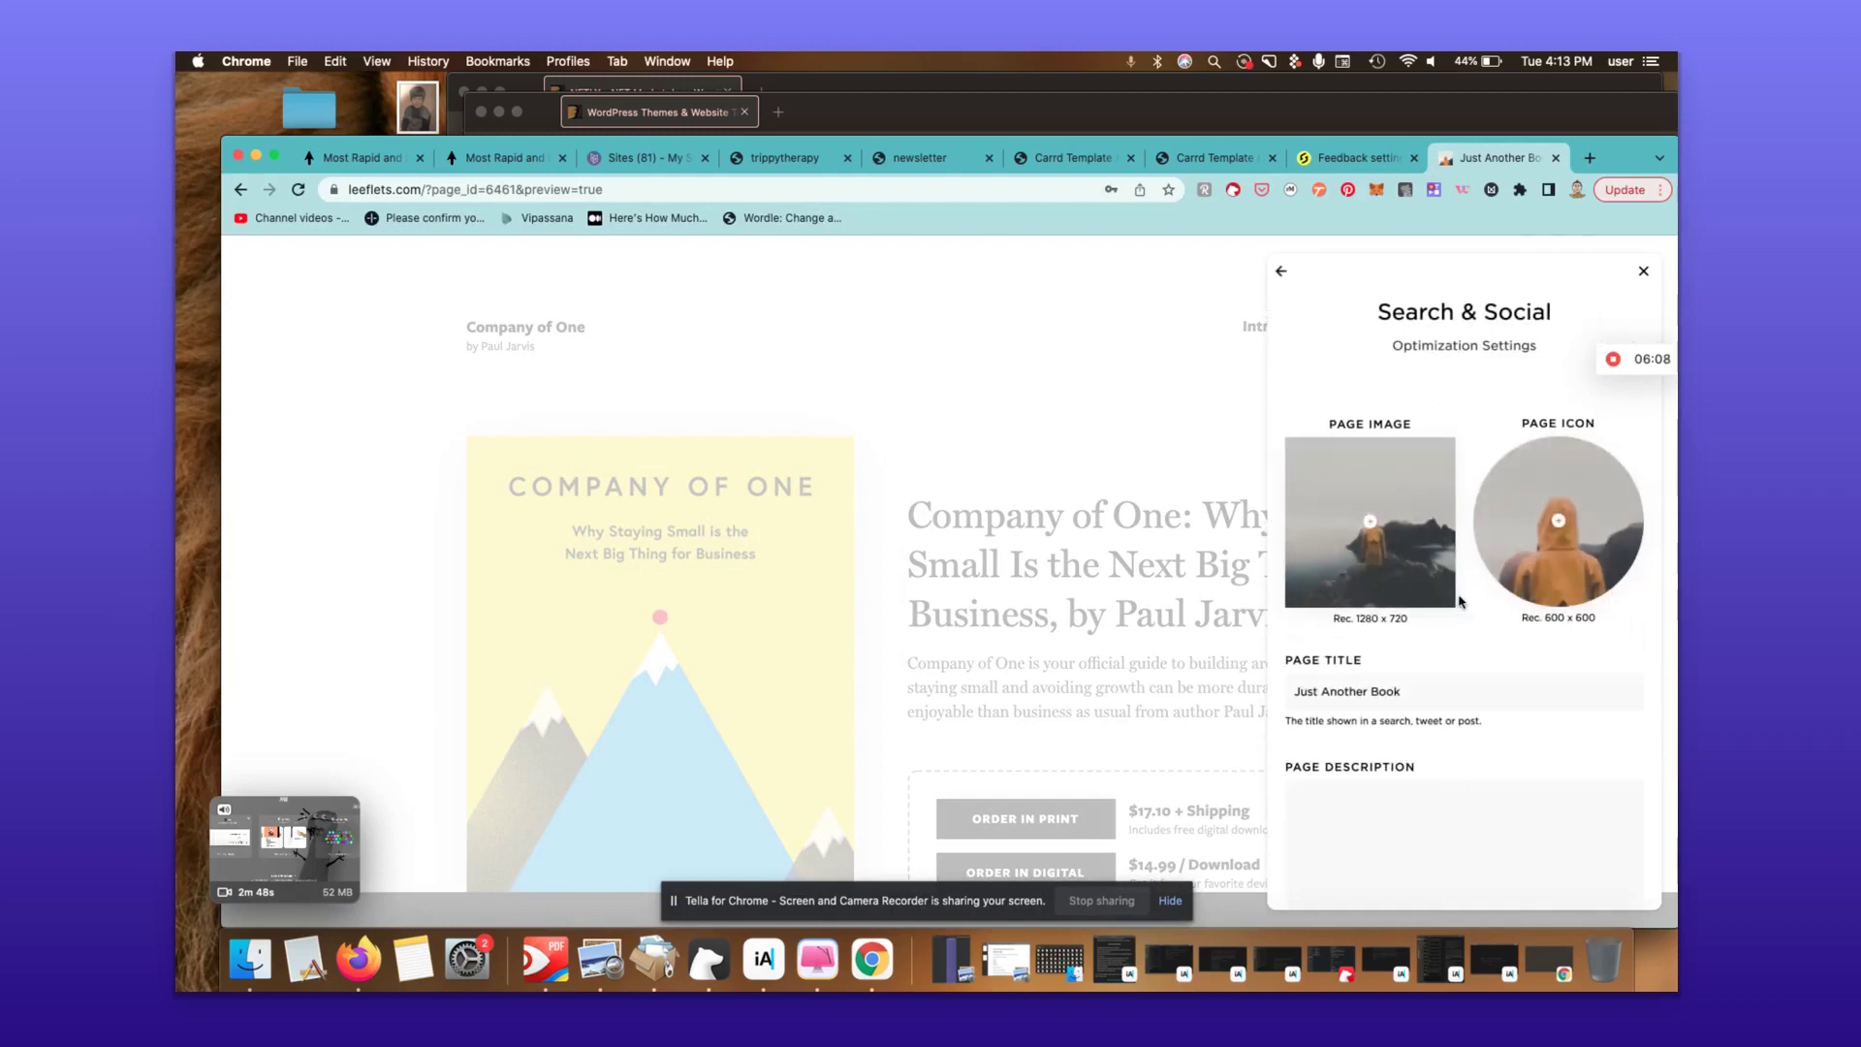
click(1284, 271)
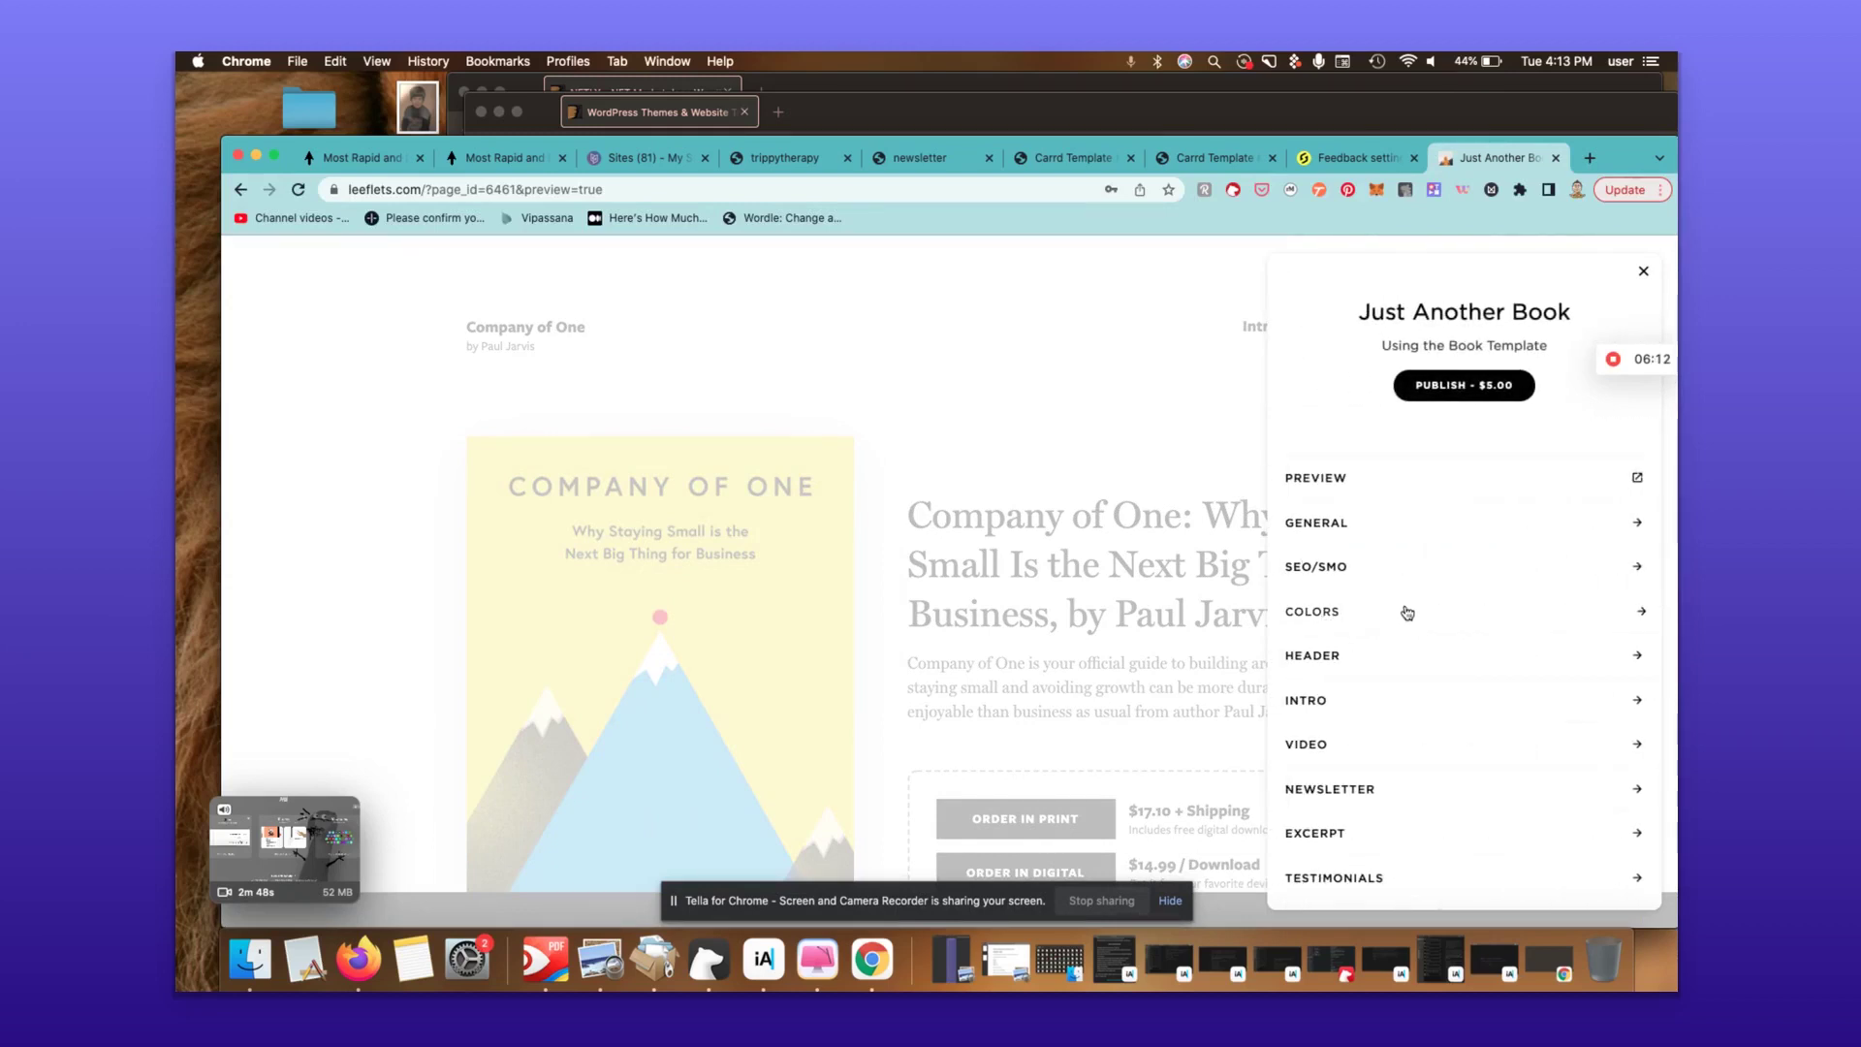
click(1404, 614)
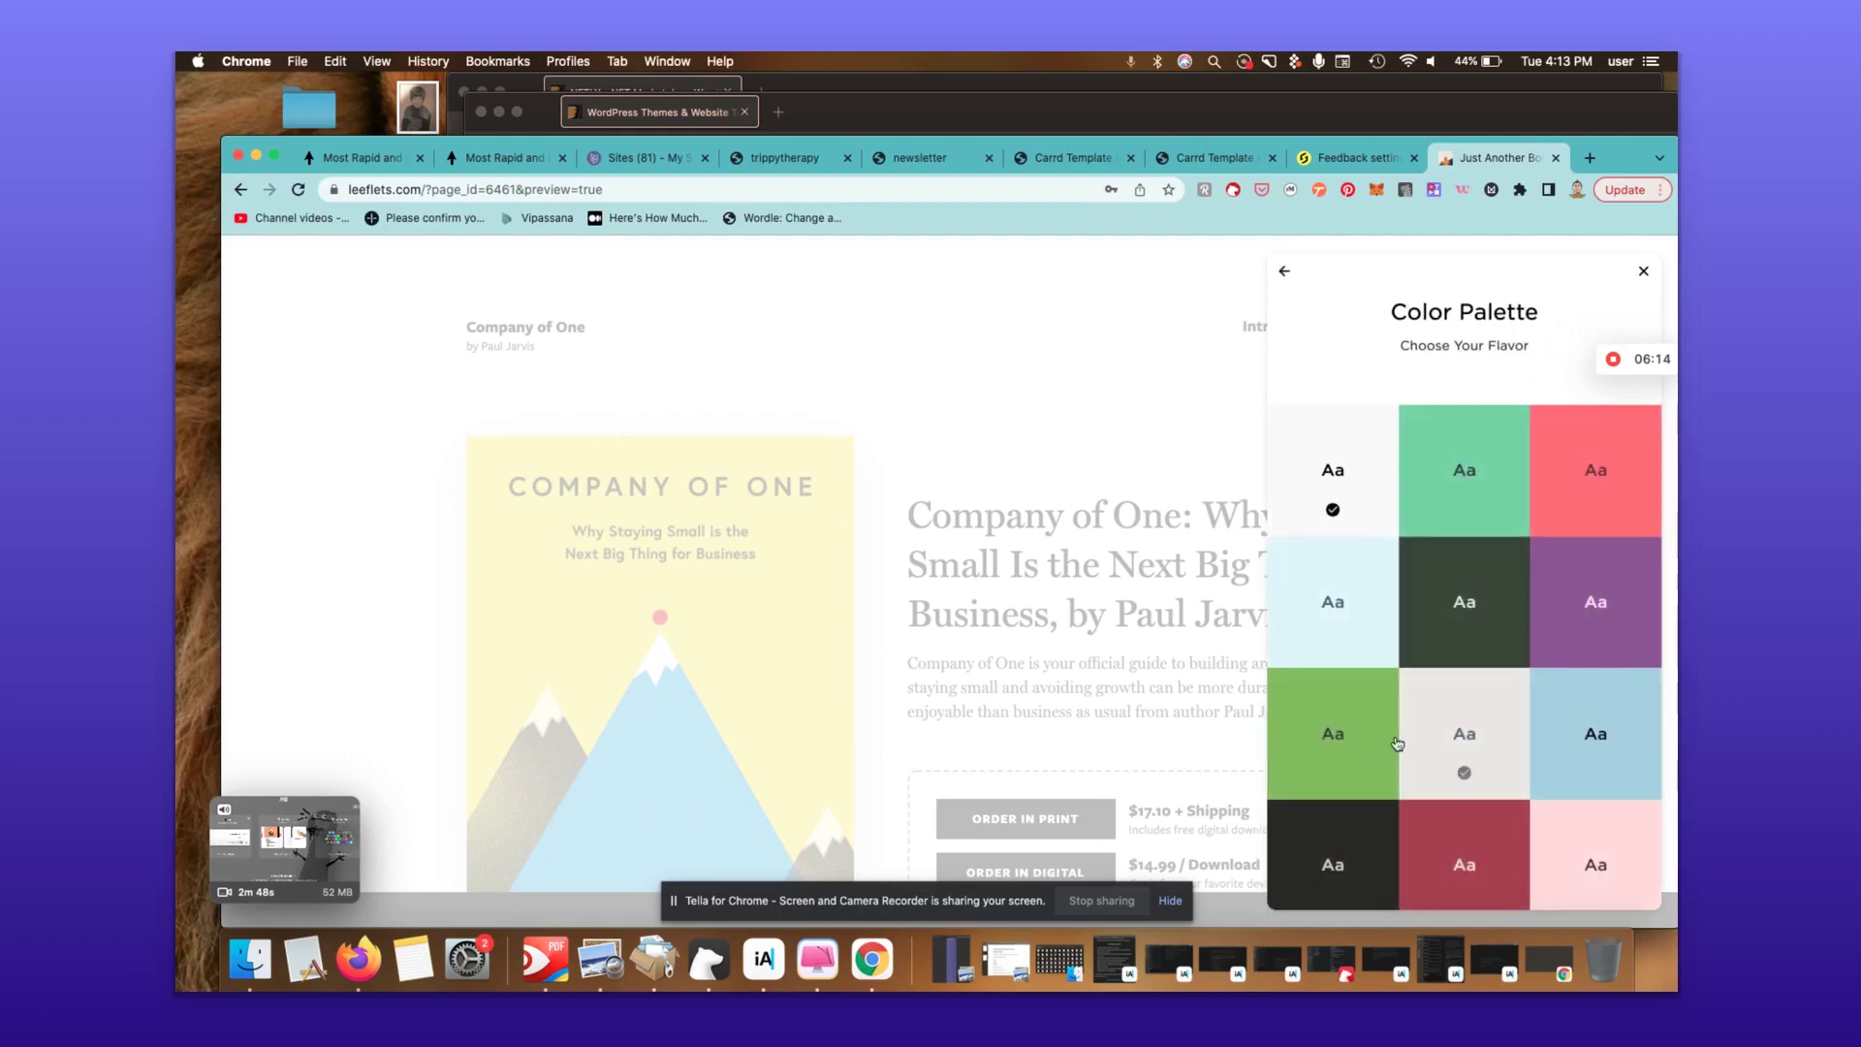
click(1348, 822)
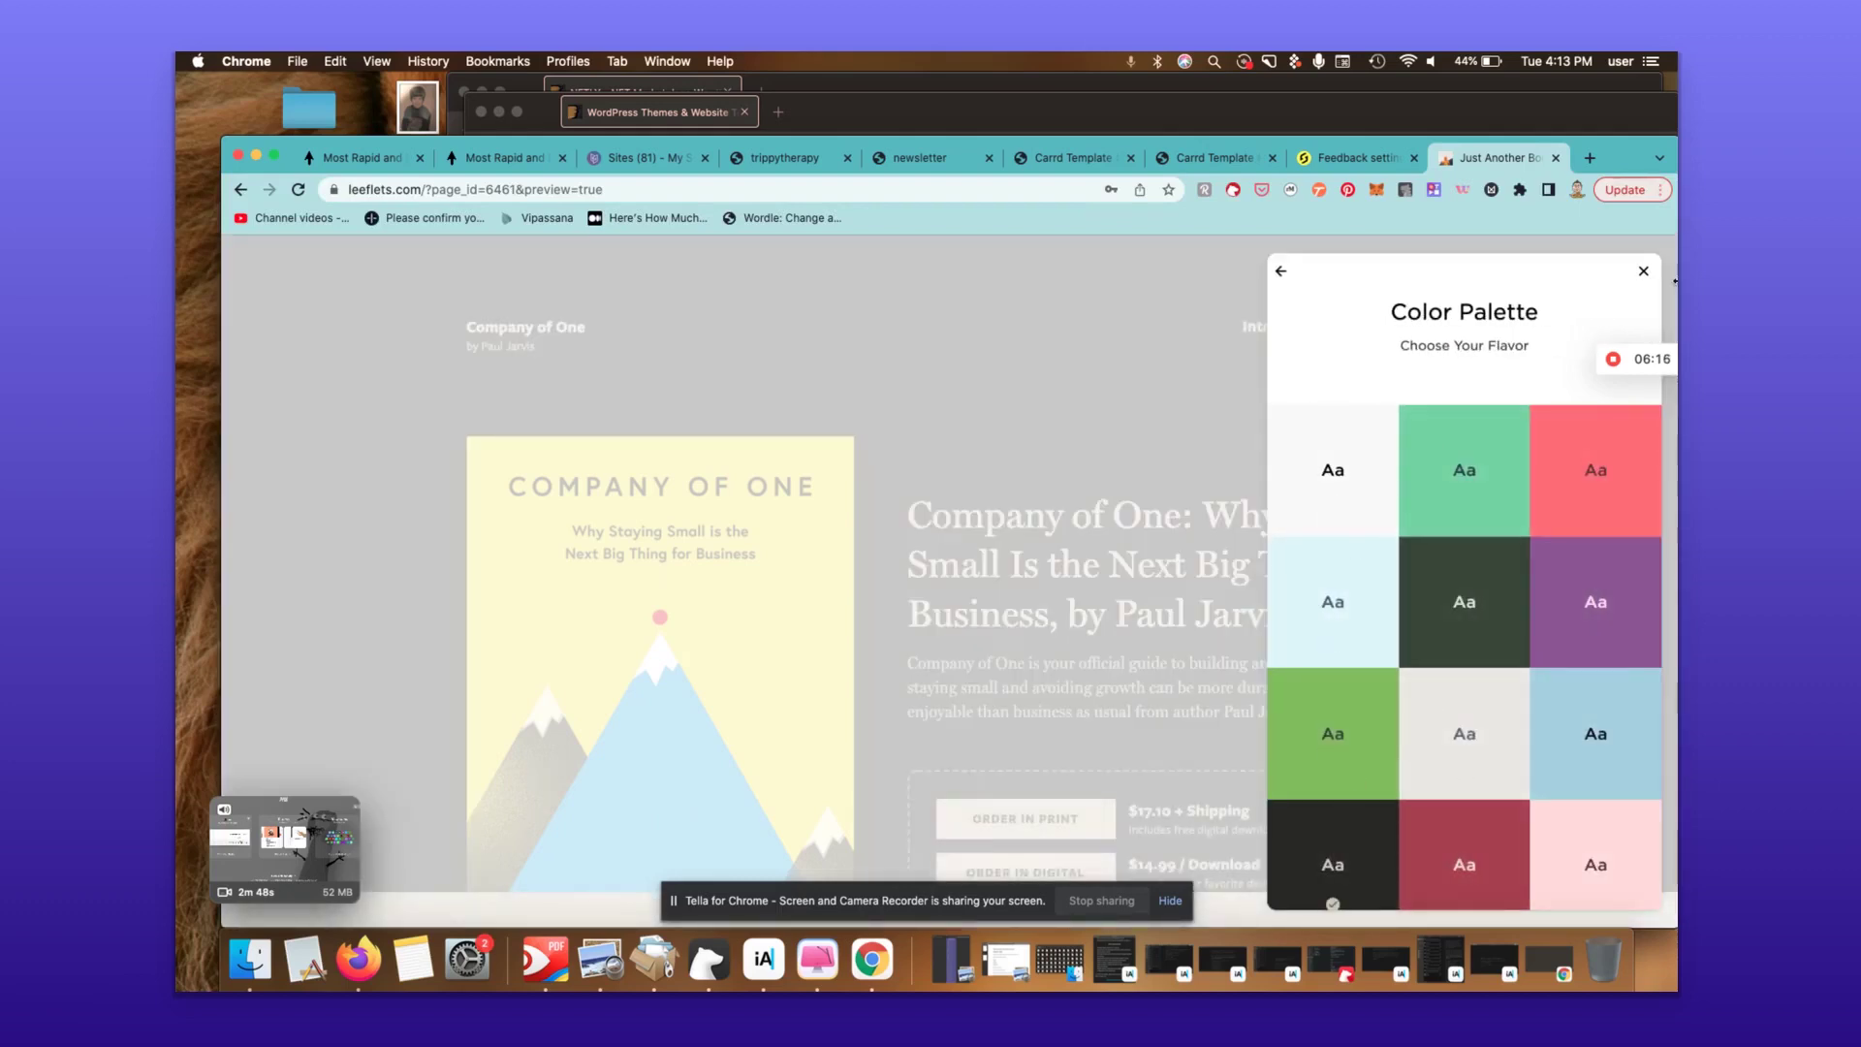
- Change the header title to 'Ian's Book Launch' and save it
click(1287, 272)
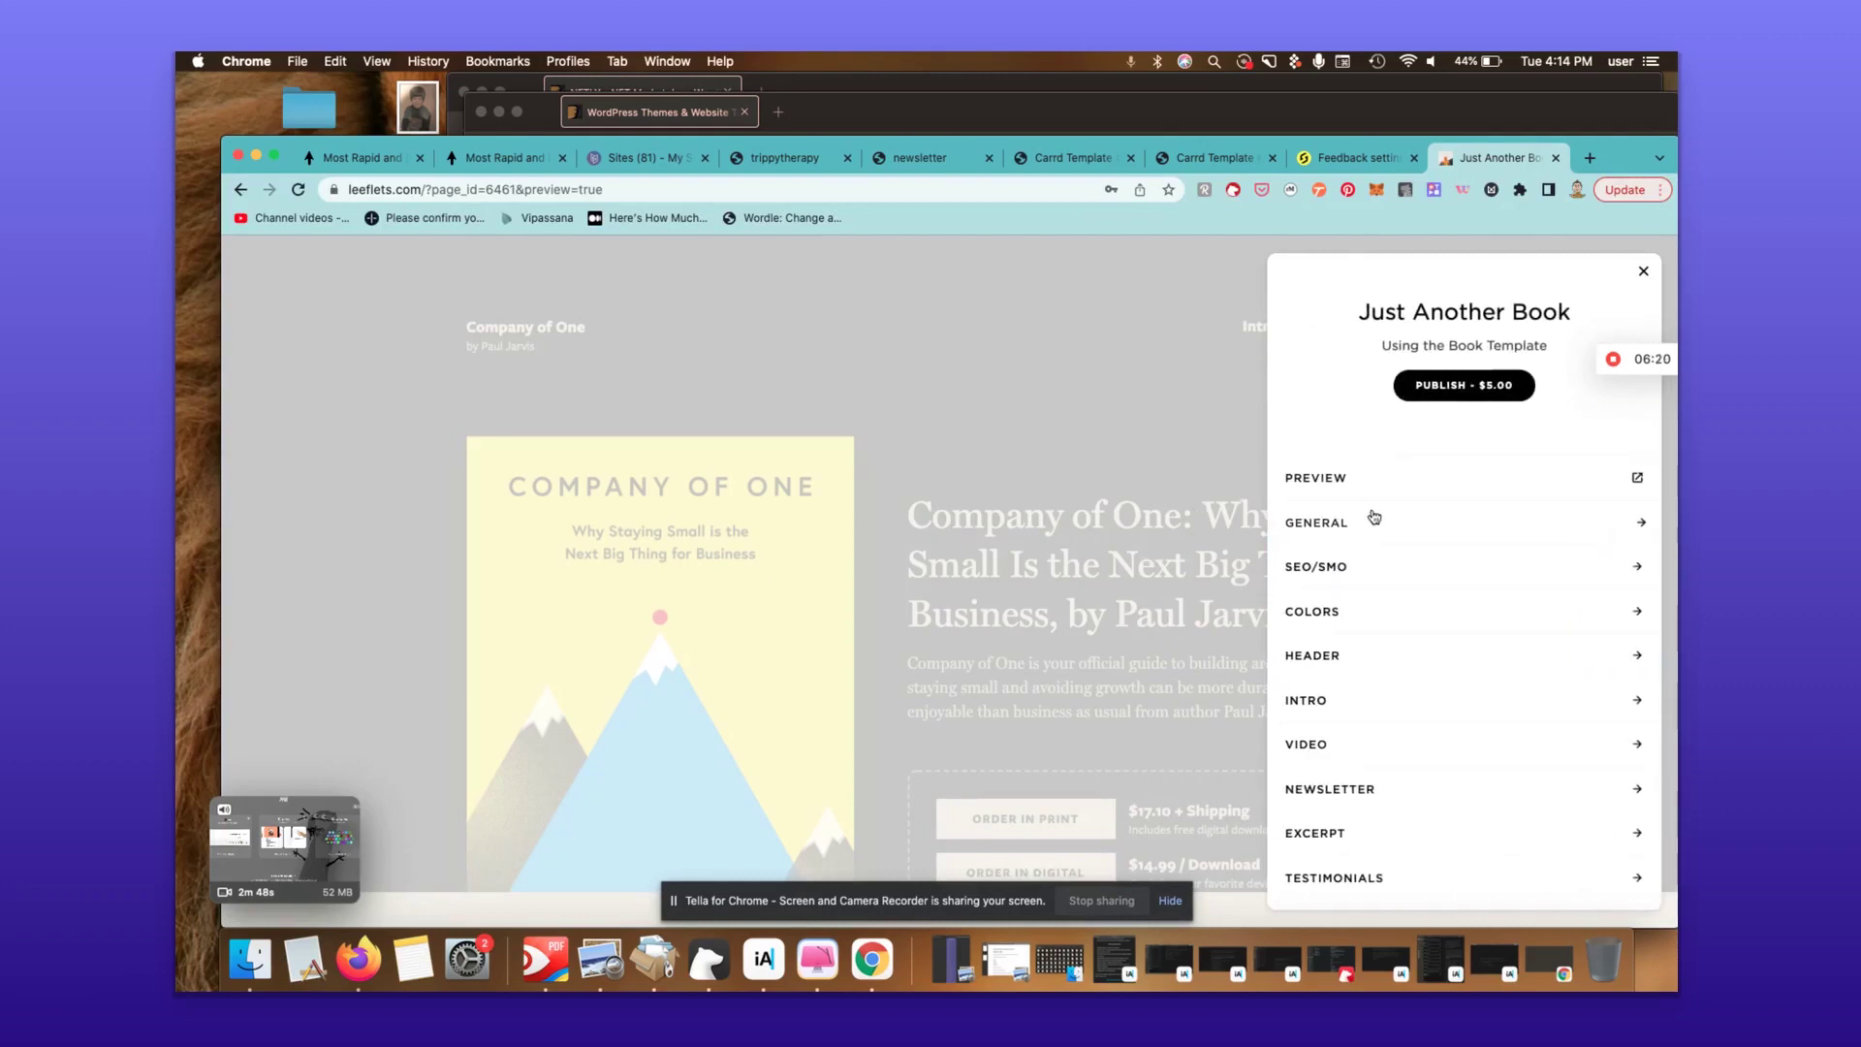
click(1374, 656)
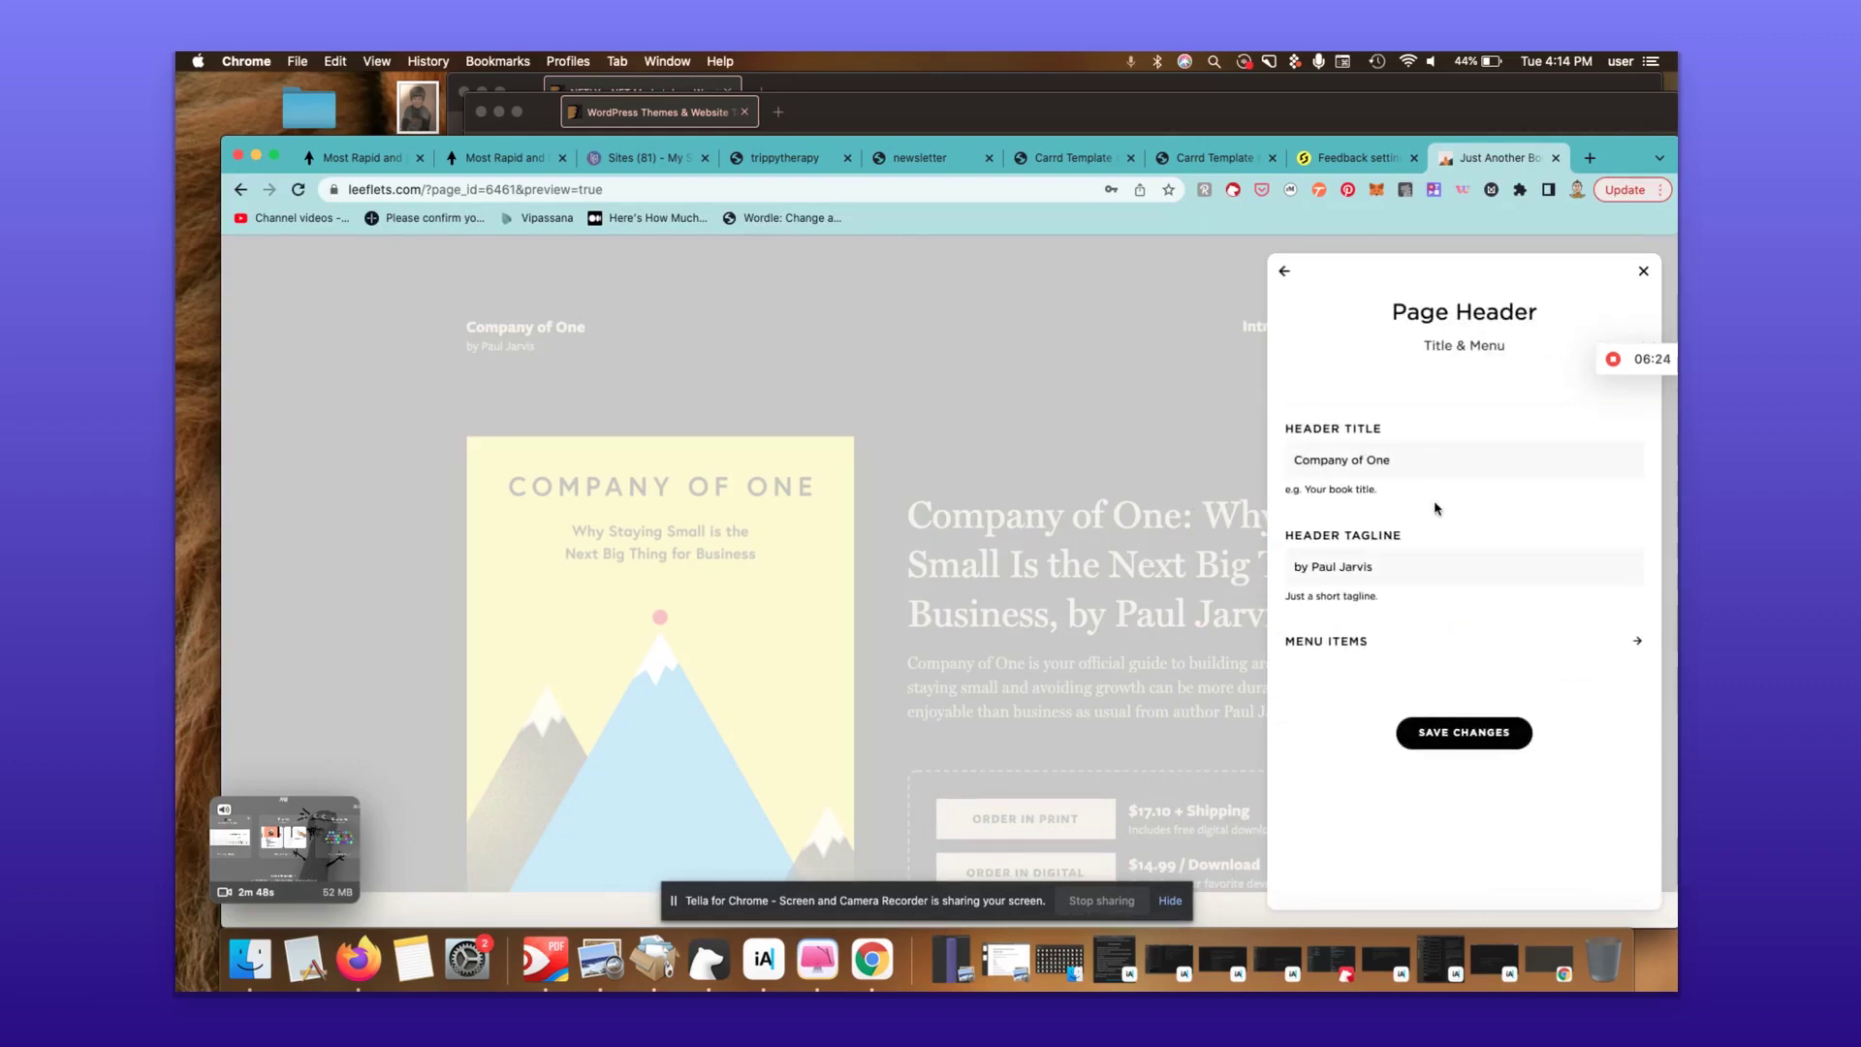
key(super+a)
key(BackSpace)
text(Ian's Book Launch)
click(1463, 738)
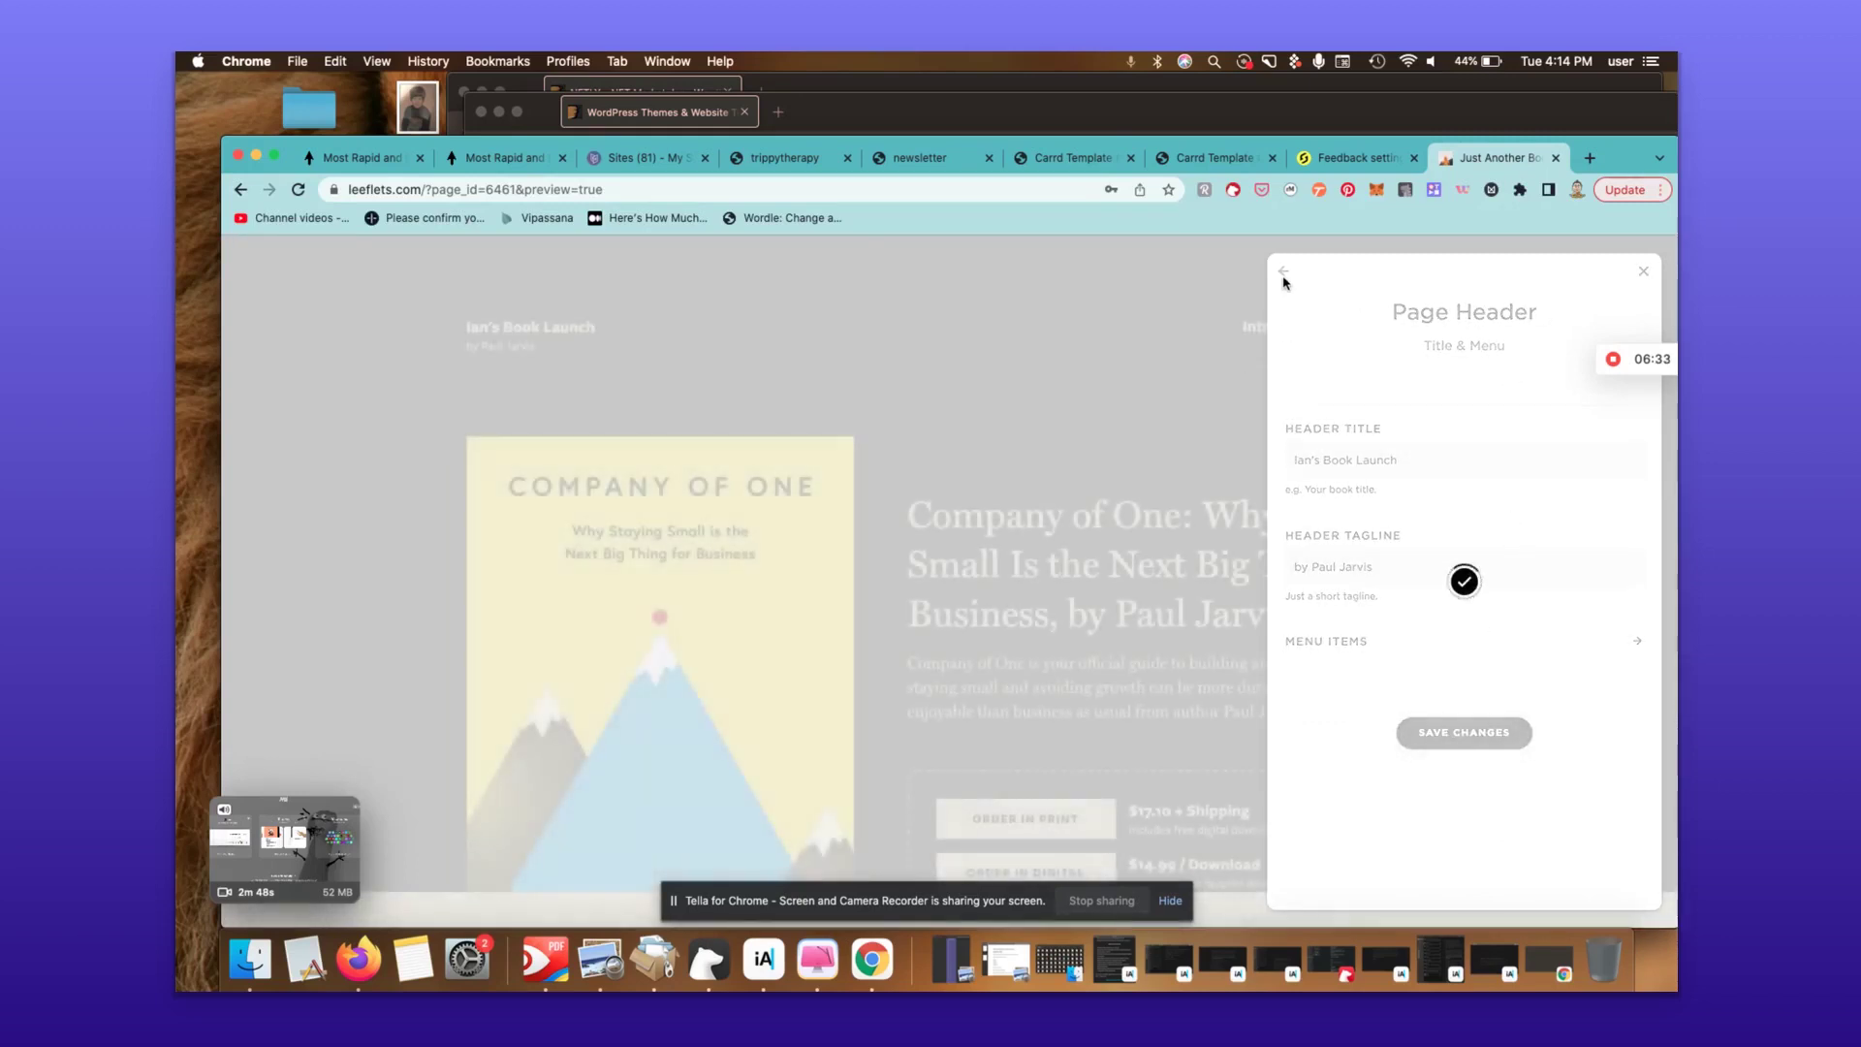
click(1283, 274)
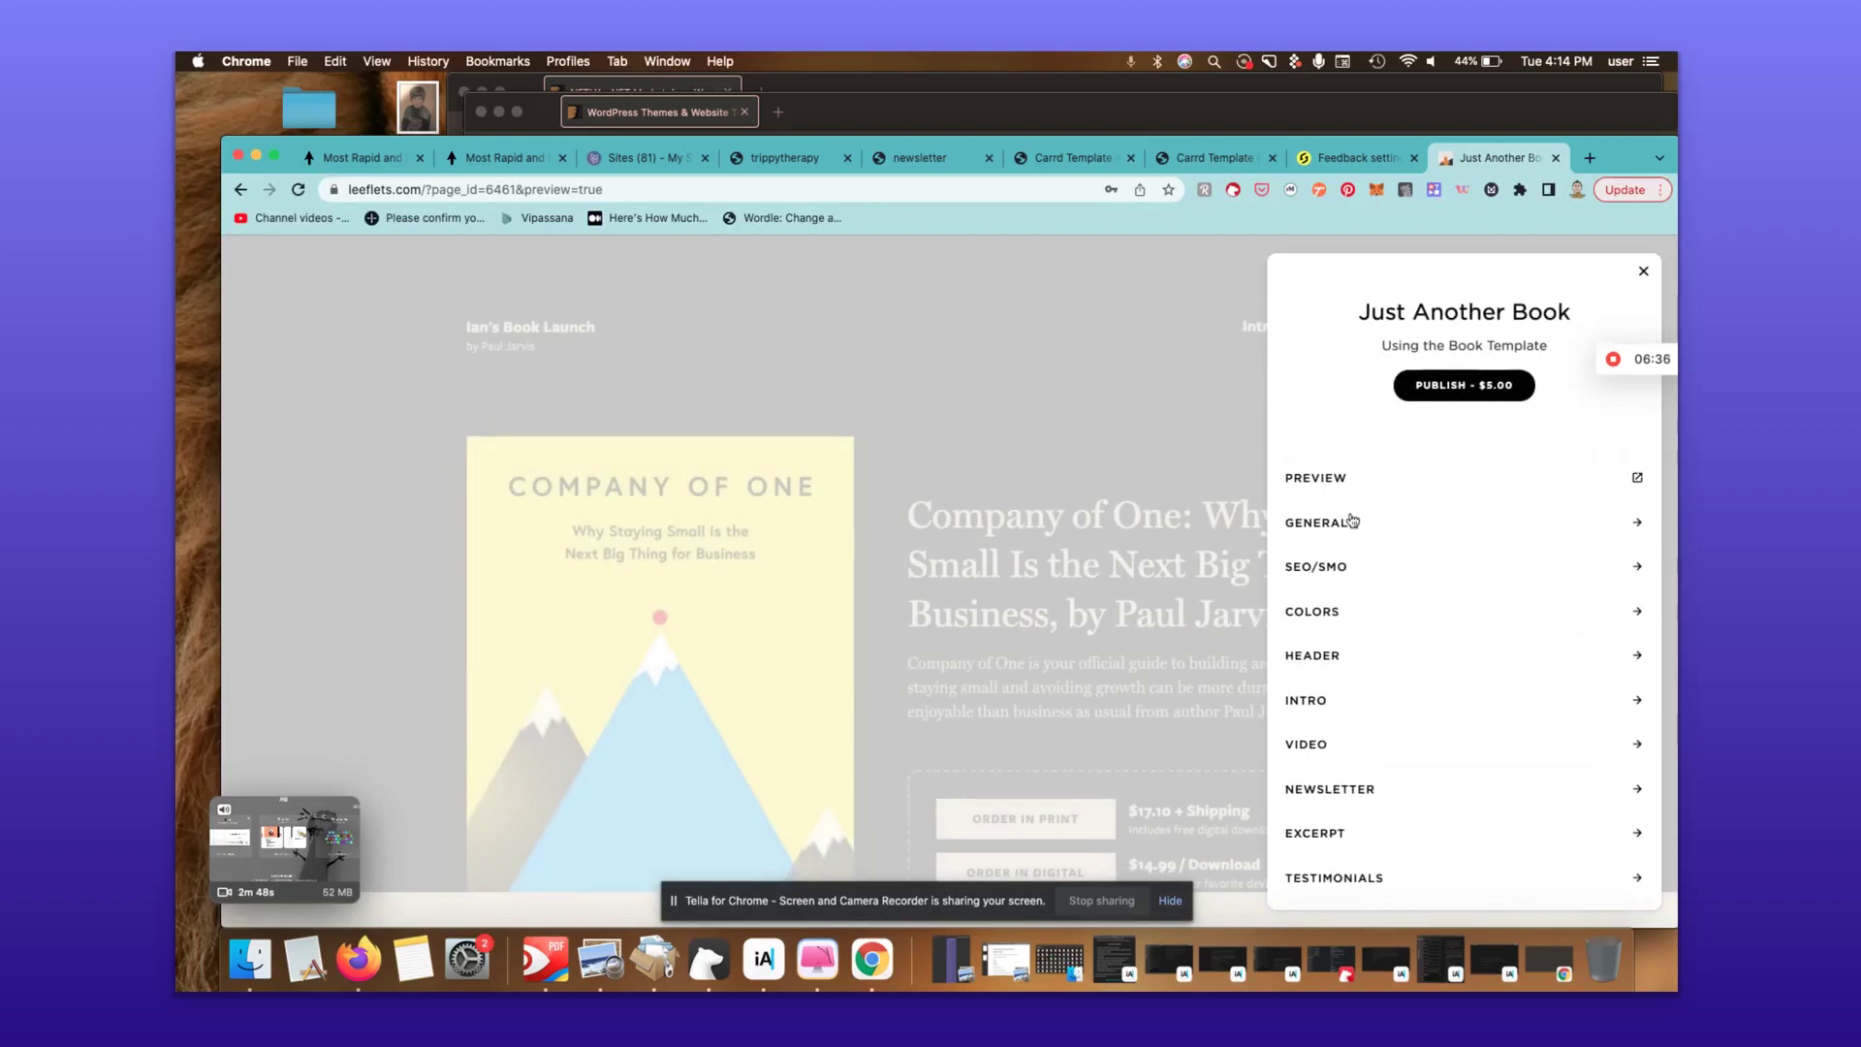
click(1428, 714)
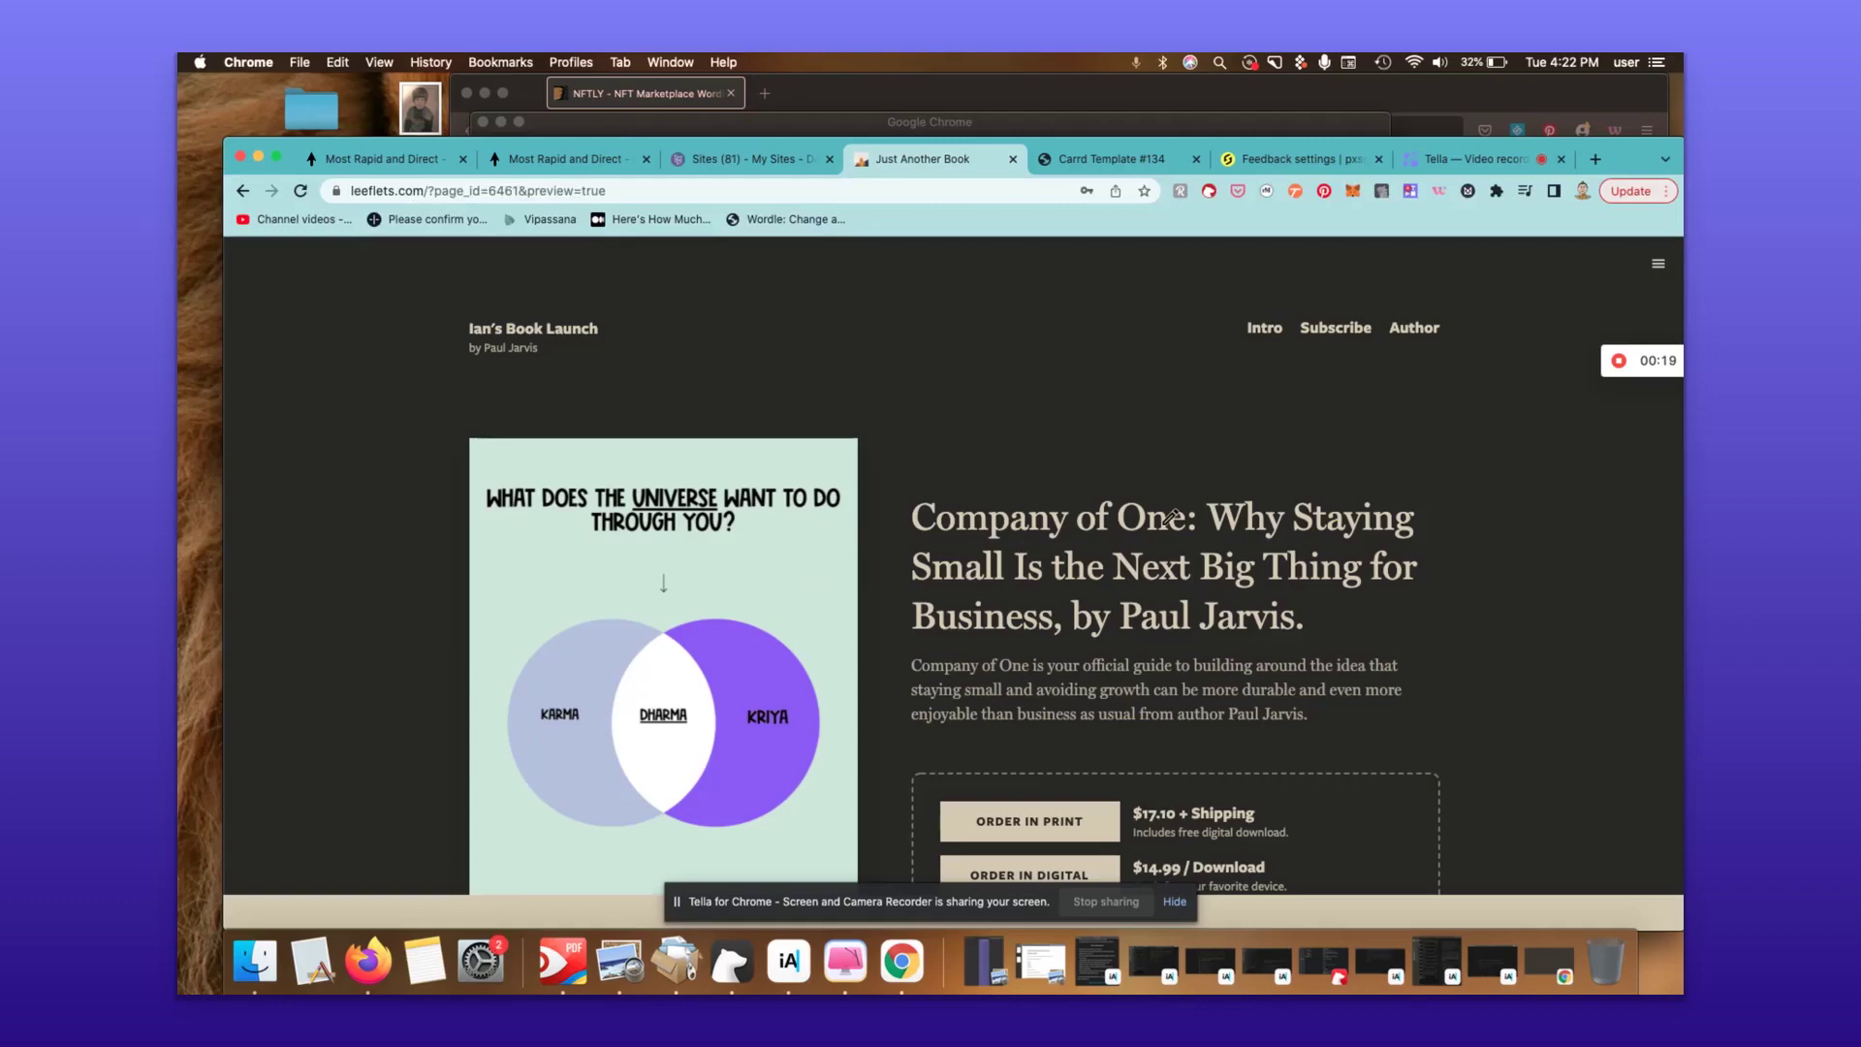
- Under Intro > Purchase Options, make Order in Print cost $97.10 + Shipping, then save
click(1657, 267)
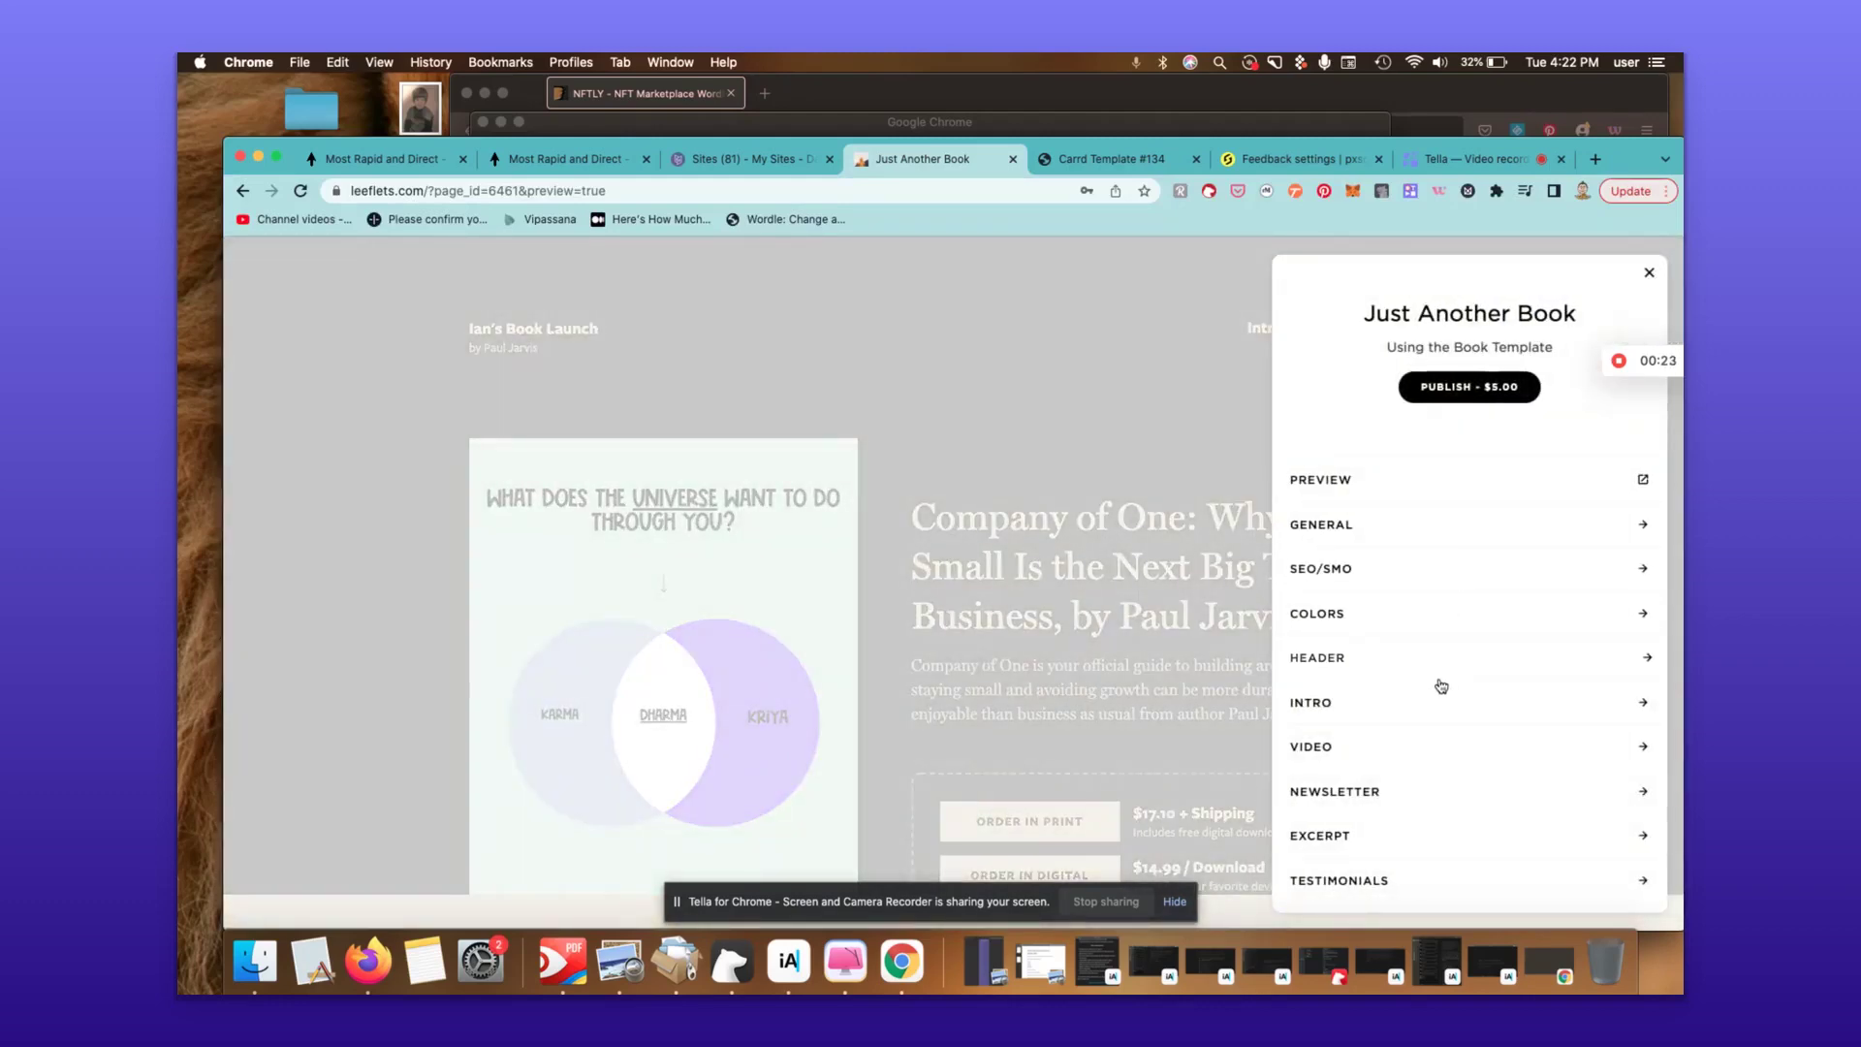
click(1441, 701)
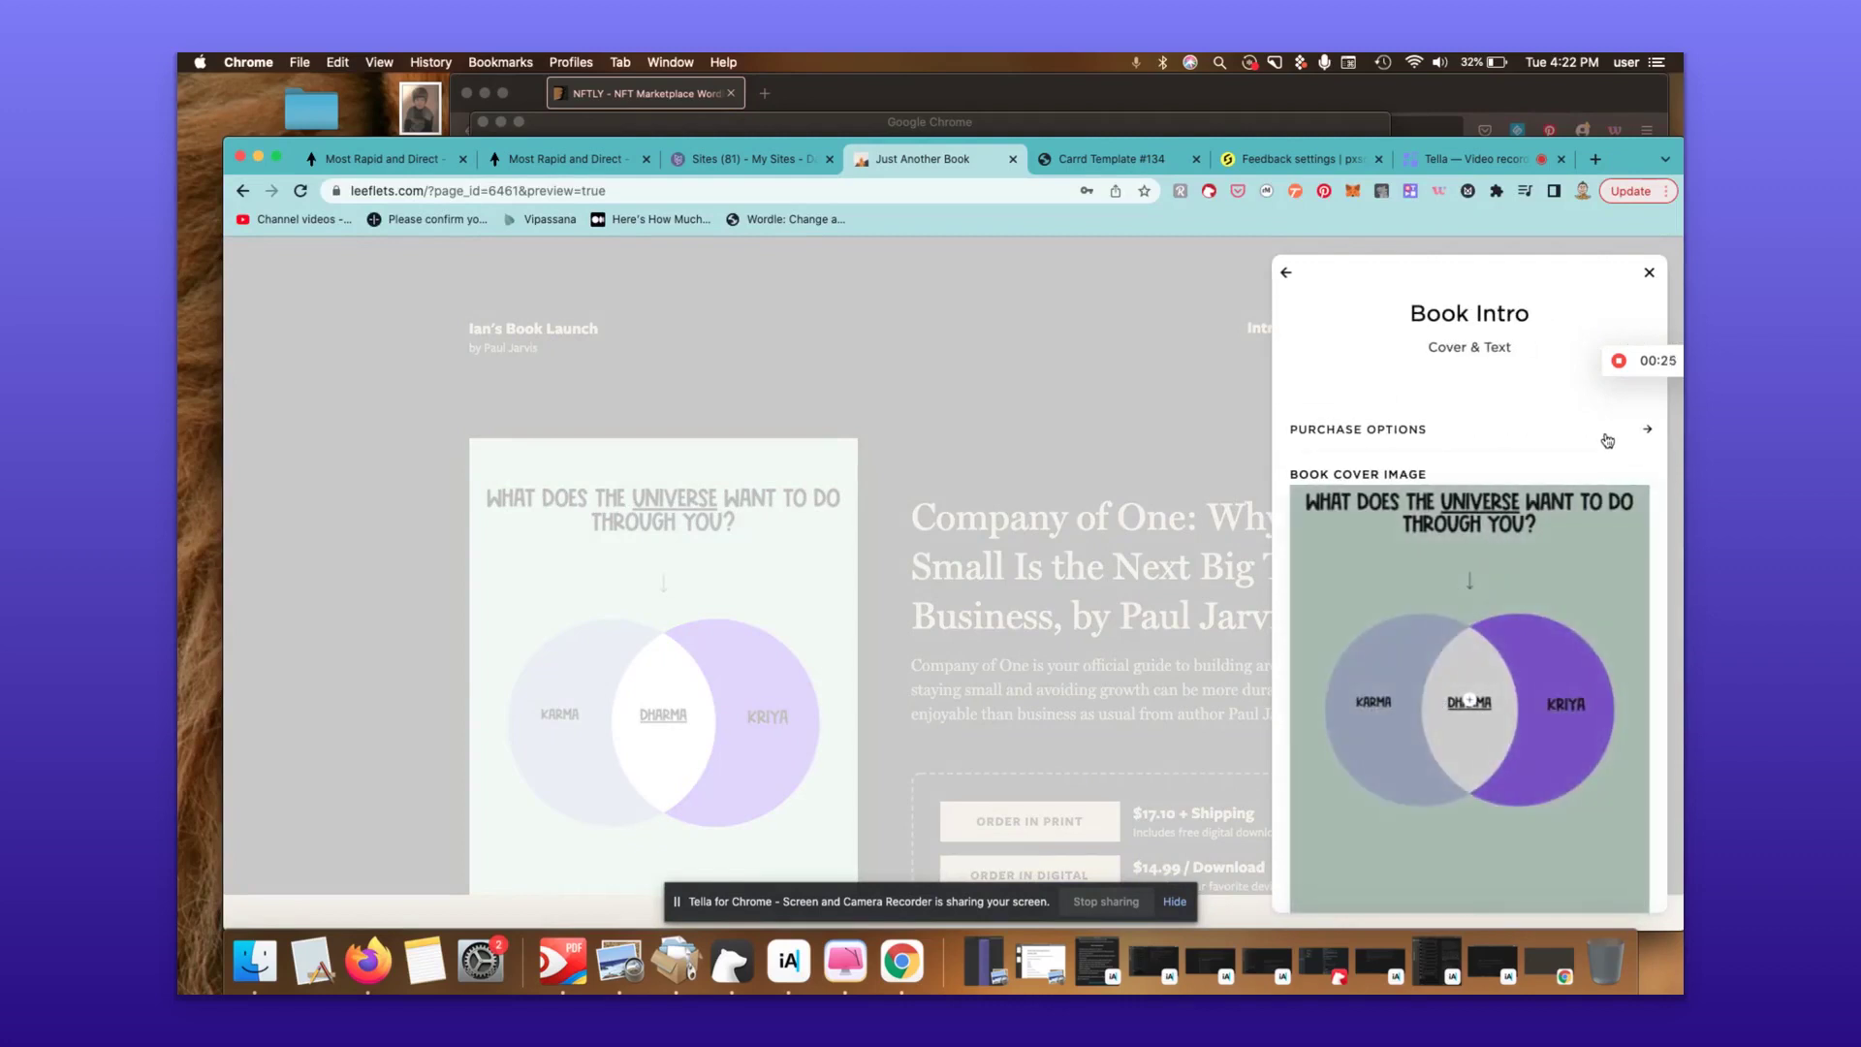
click(1640, 429)
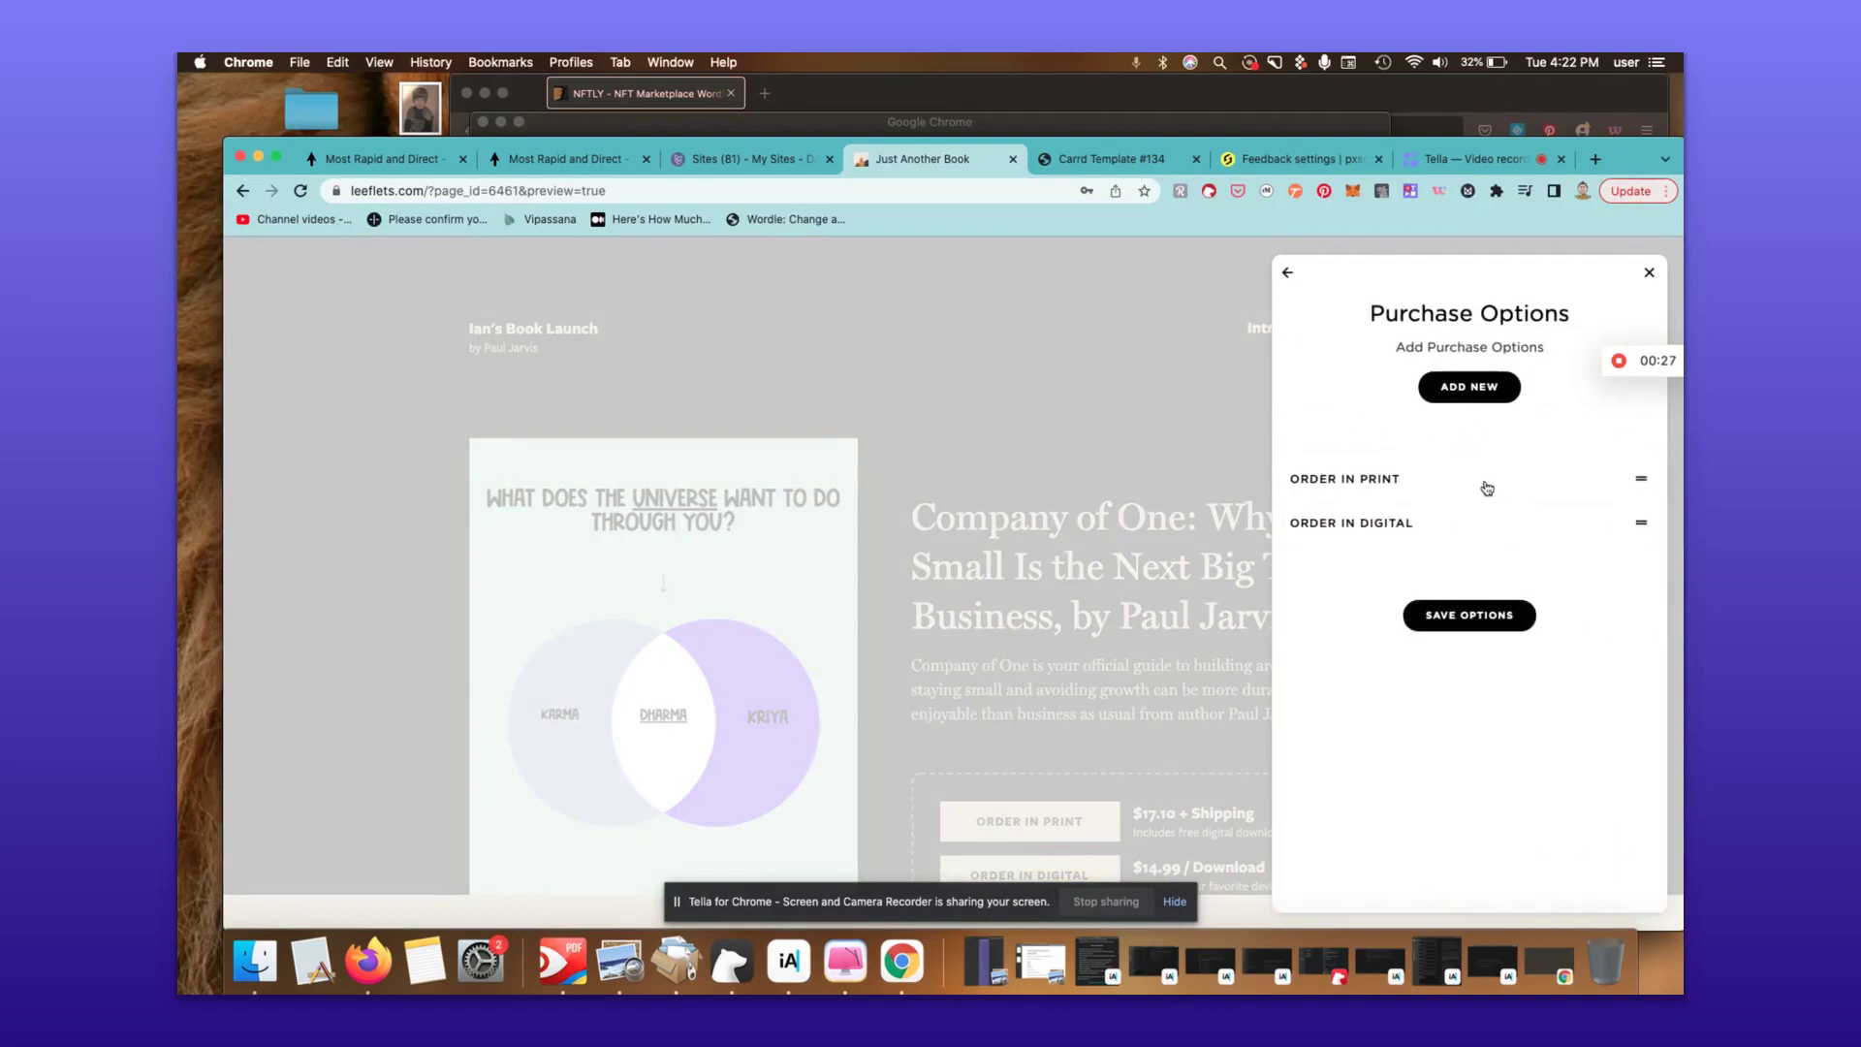
click(1594, 482)
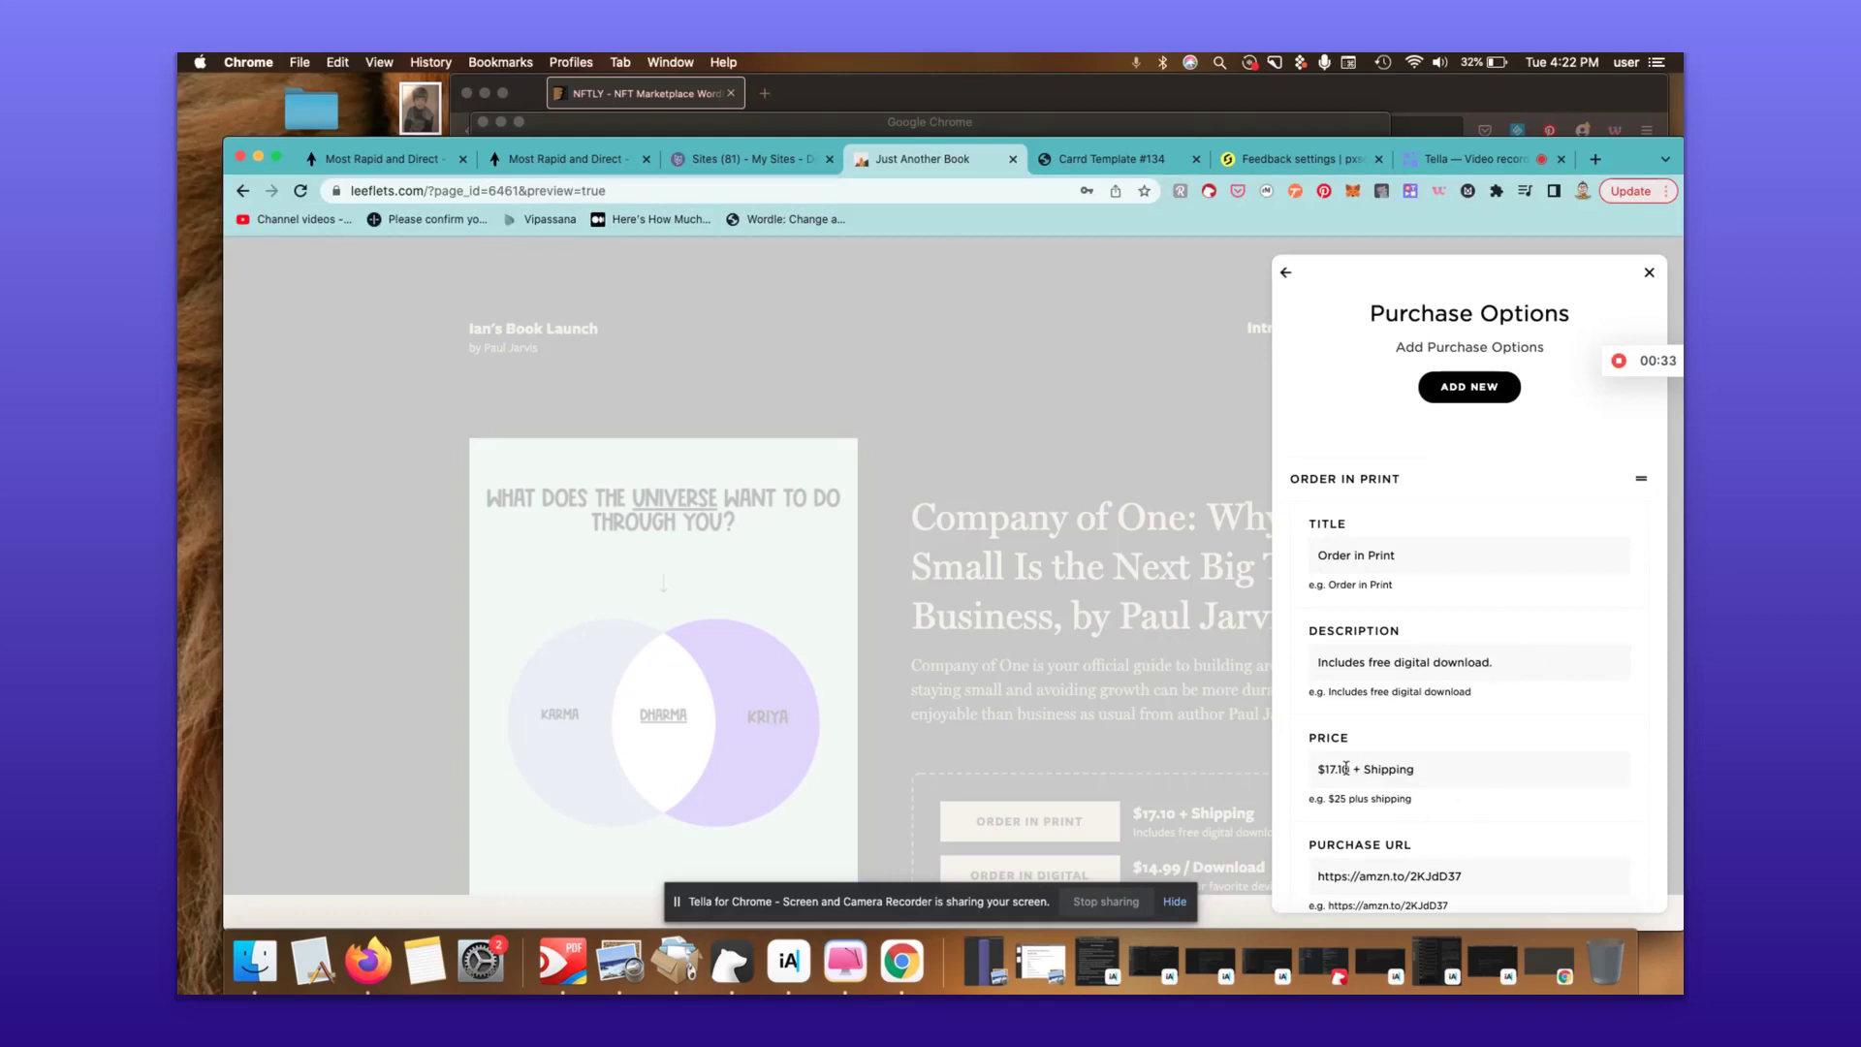
key(BackSpace)
text(9)
triple_click(1515, 498)
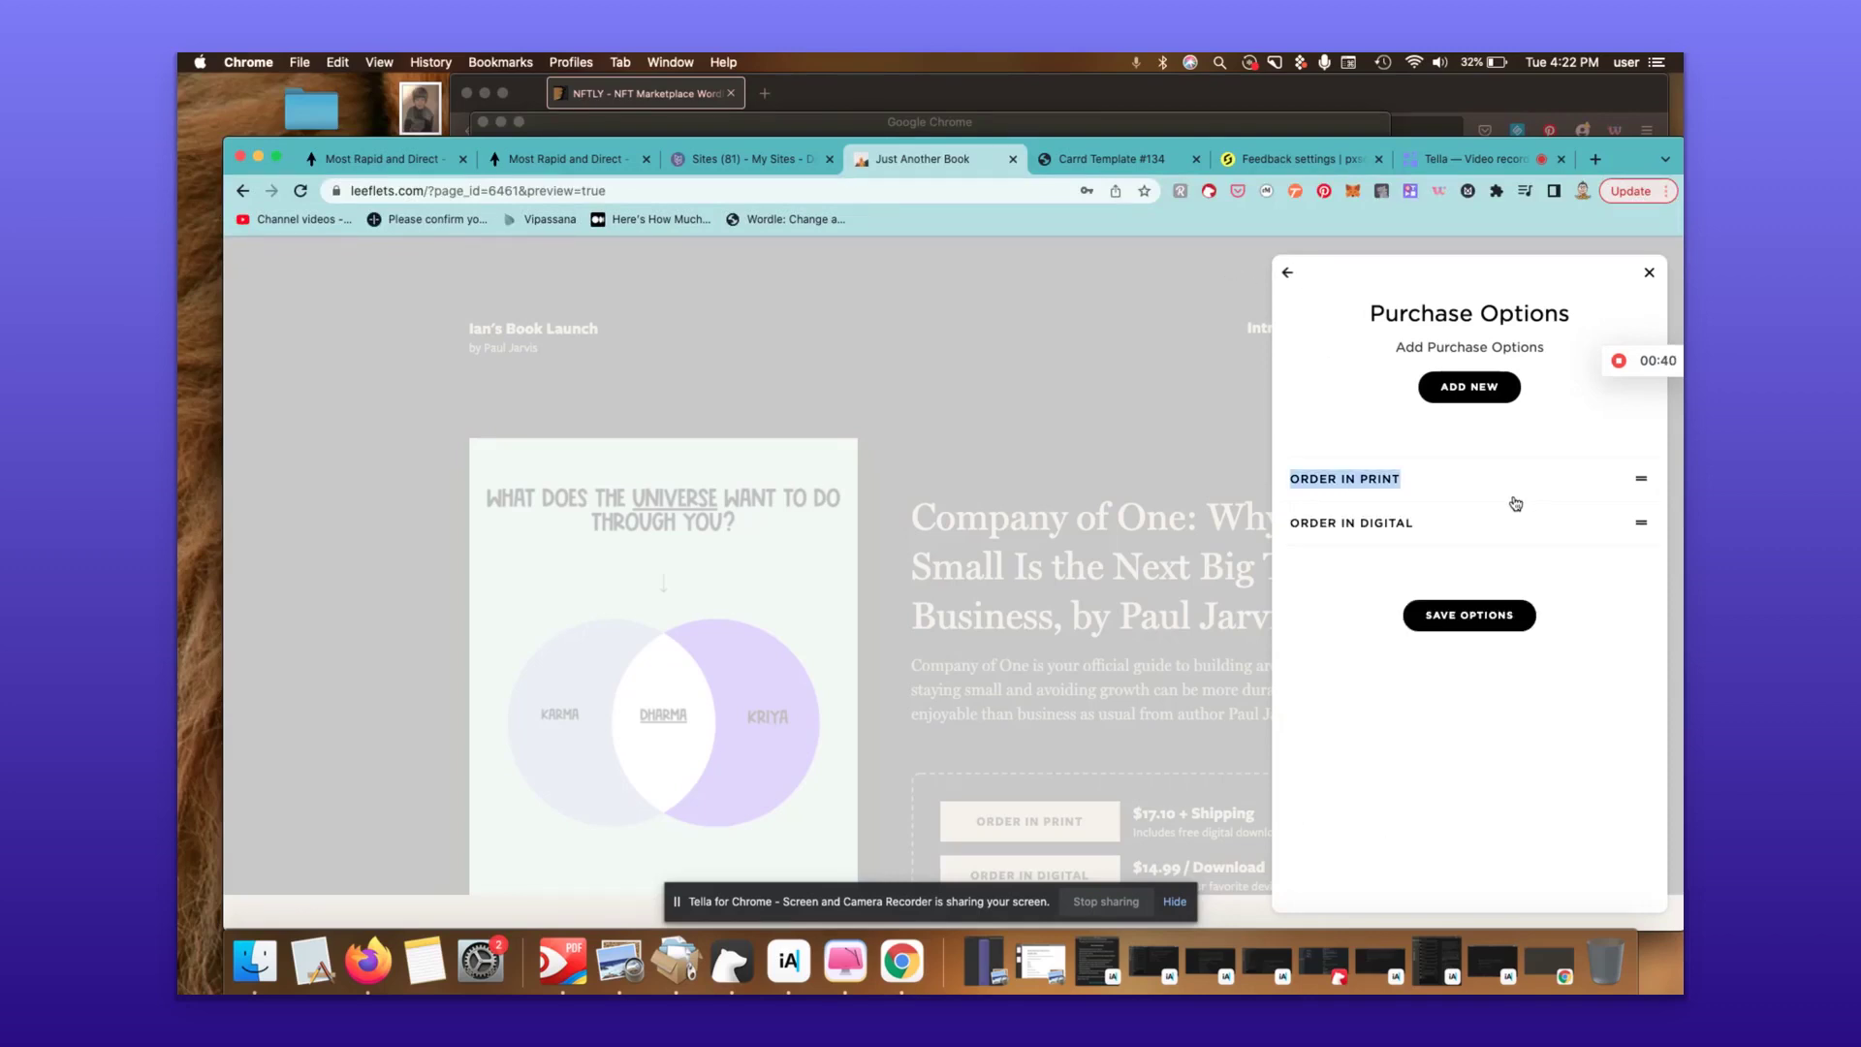
click(1490, 614)
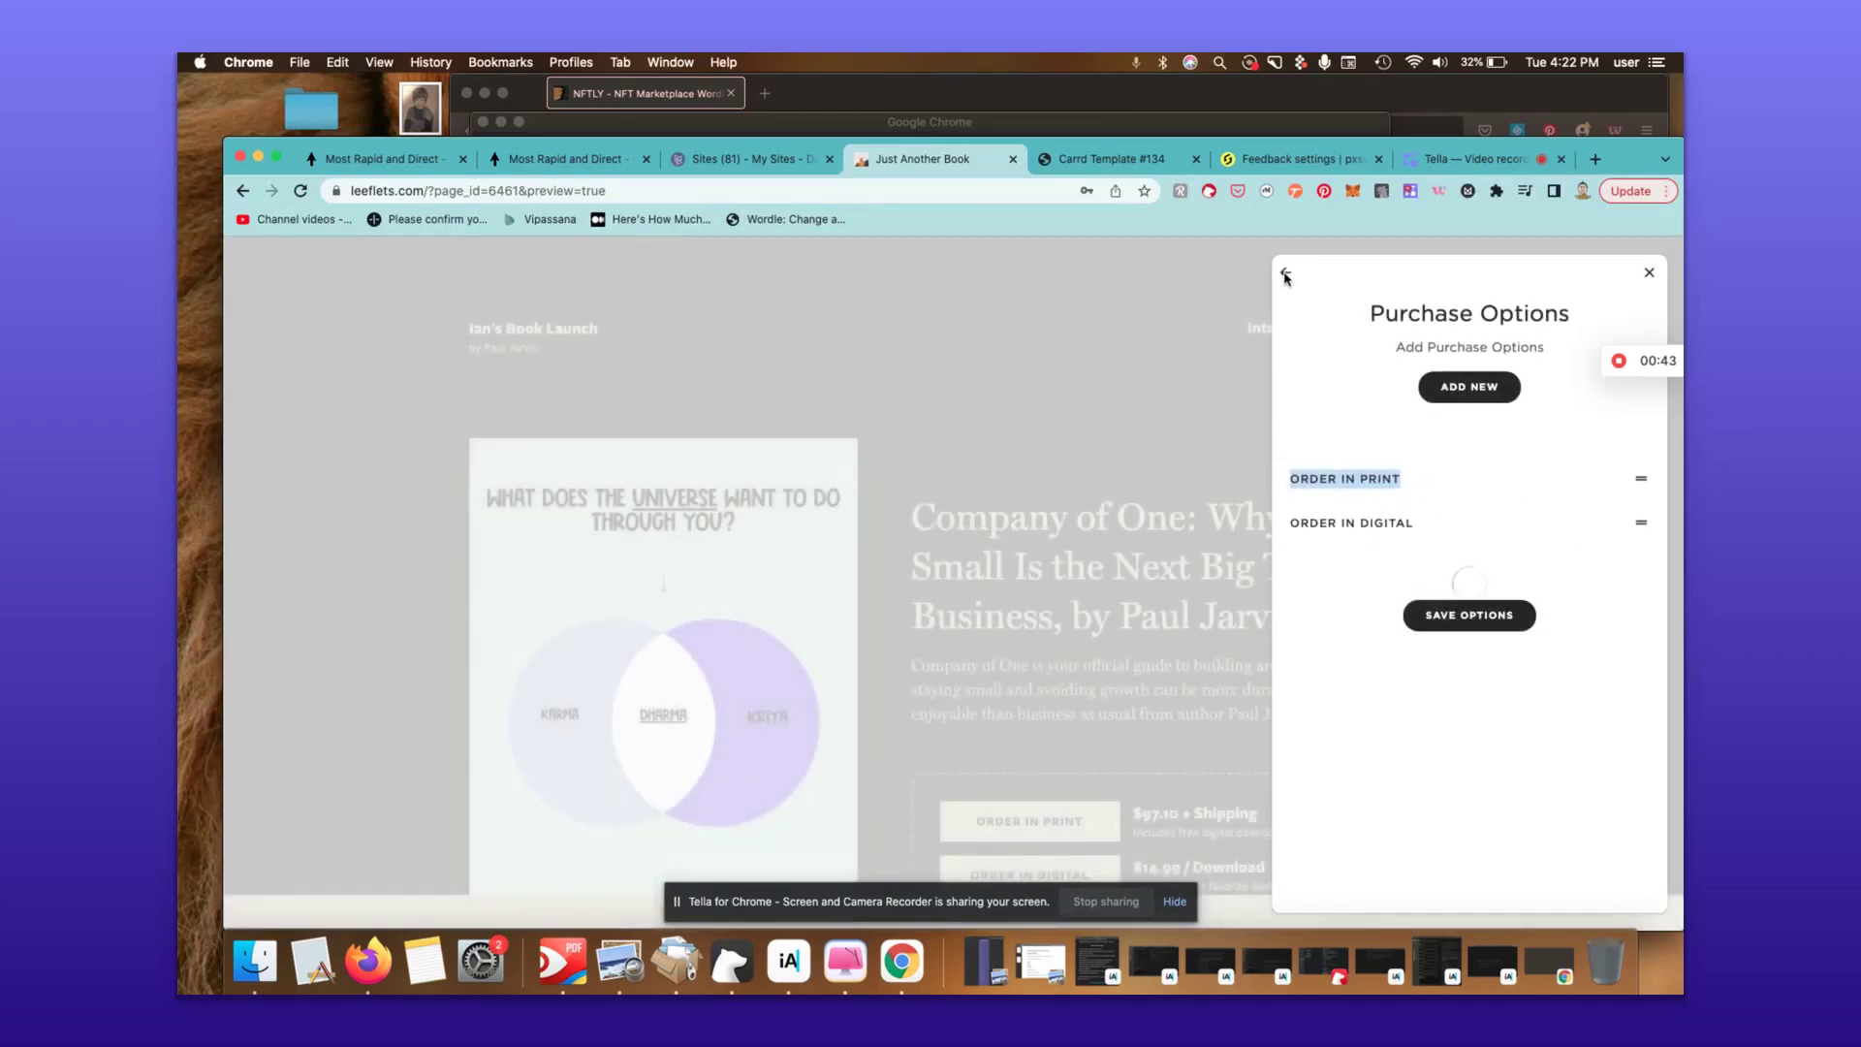
click(1287, 274)
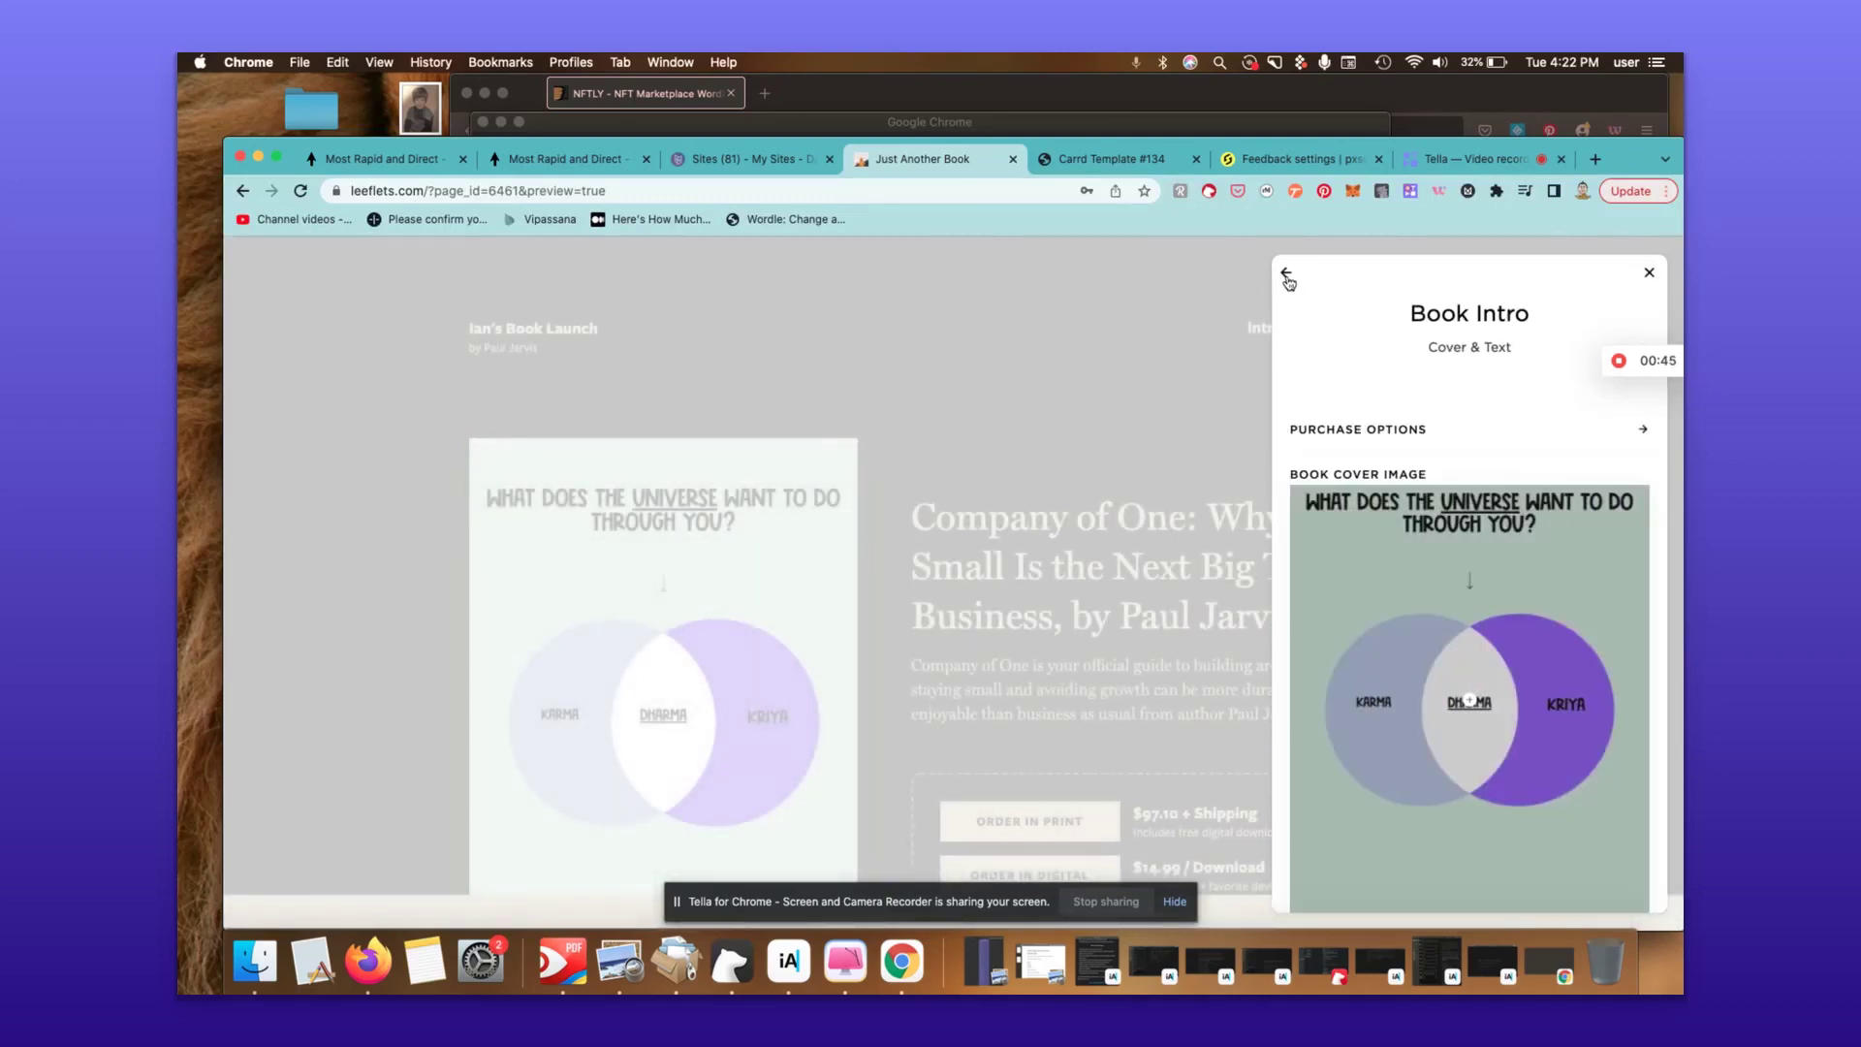
click(1286, 274)
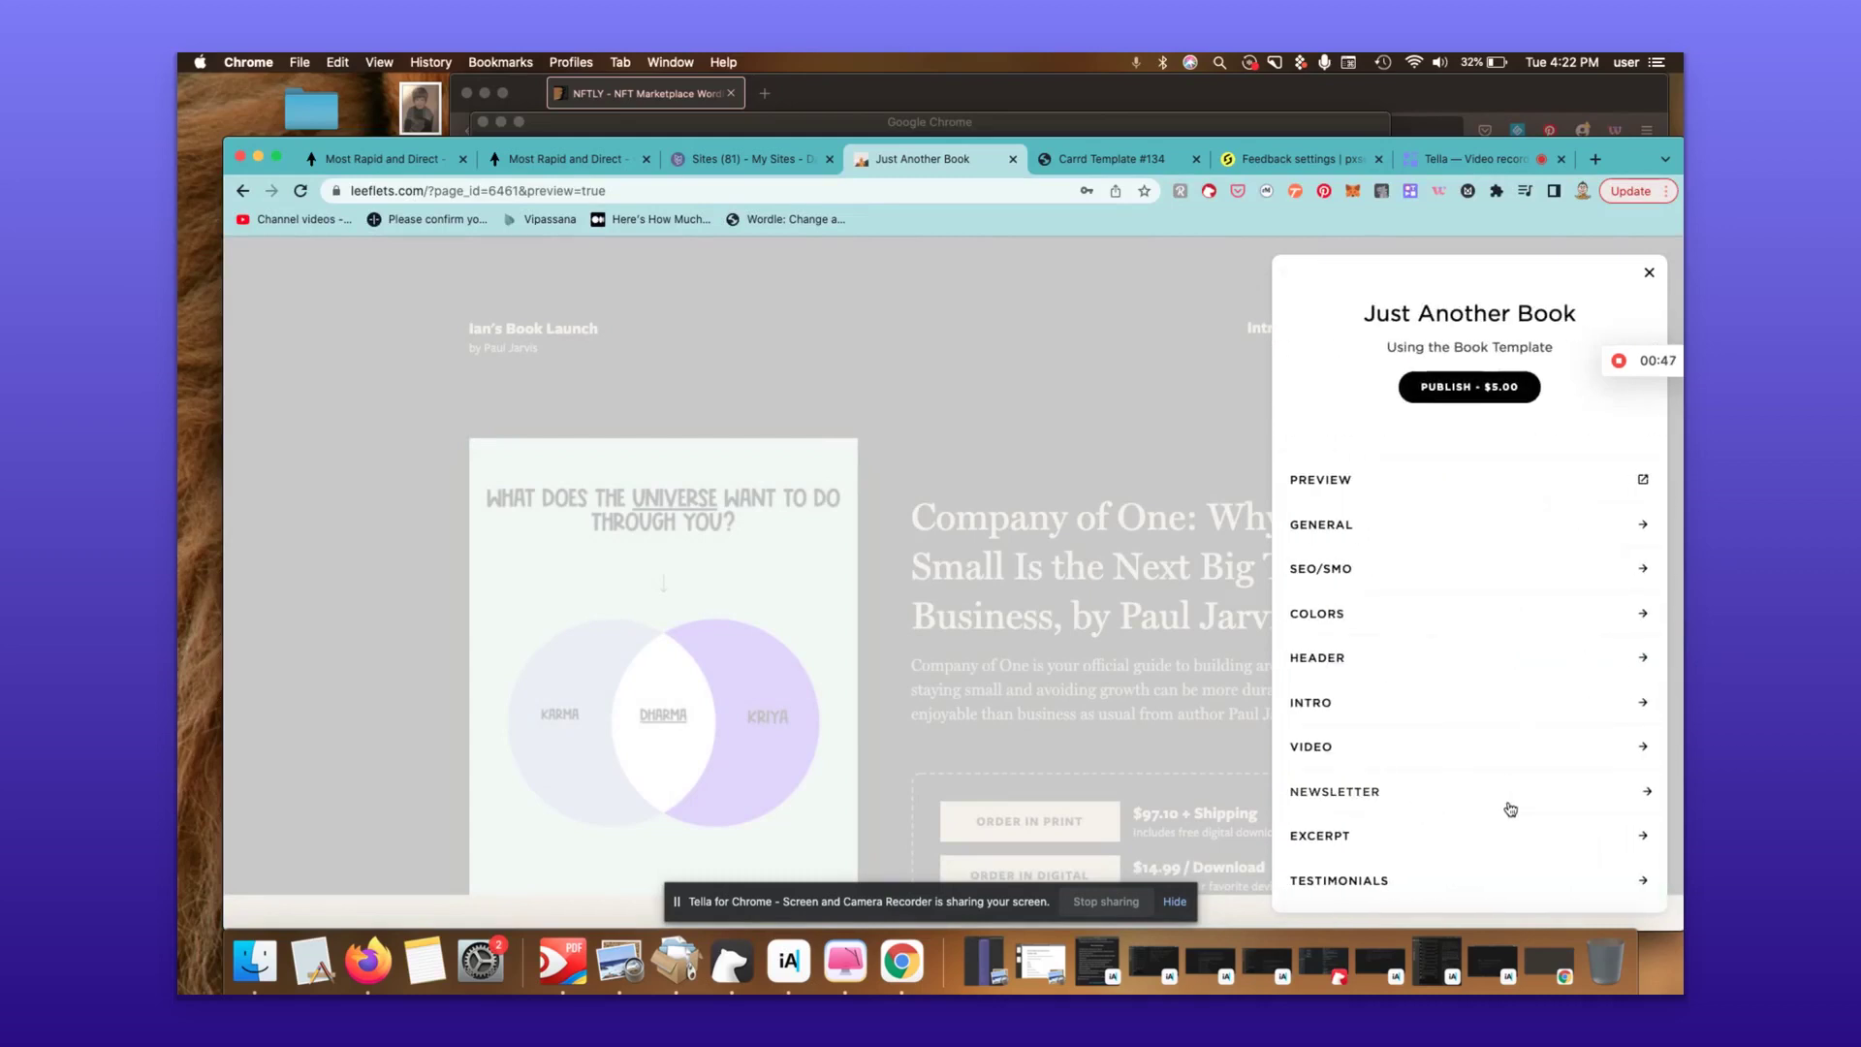
- Replace the book intro title with 'This is a simple template you can see'
click(1512, 705)
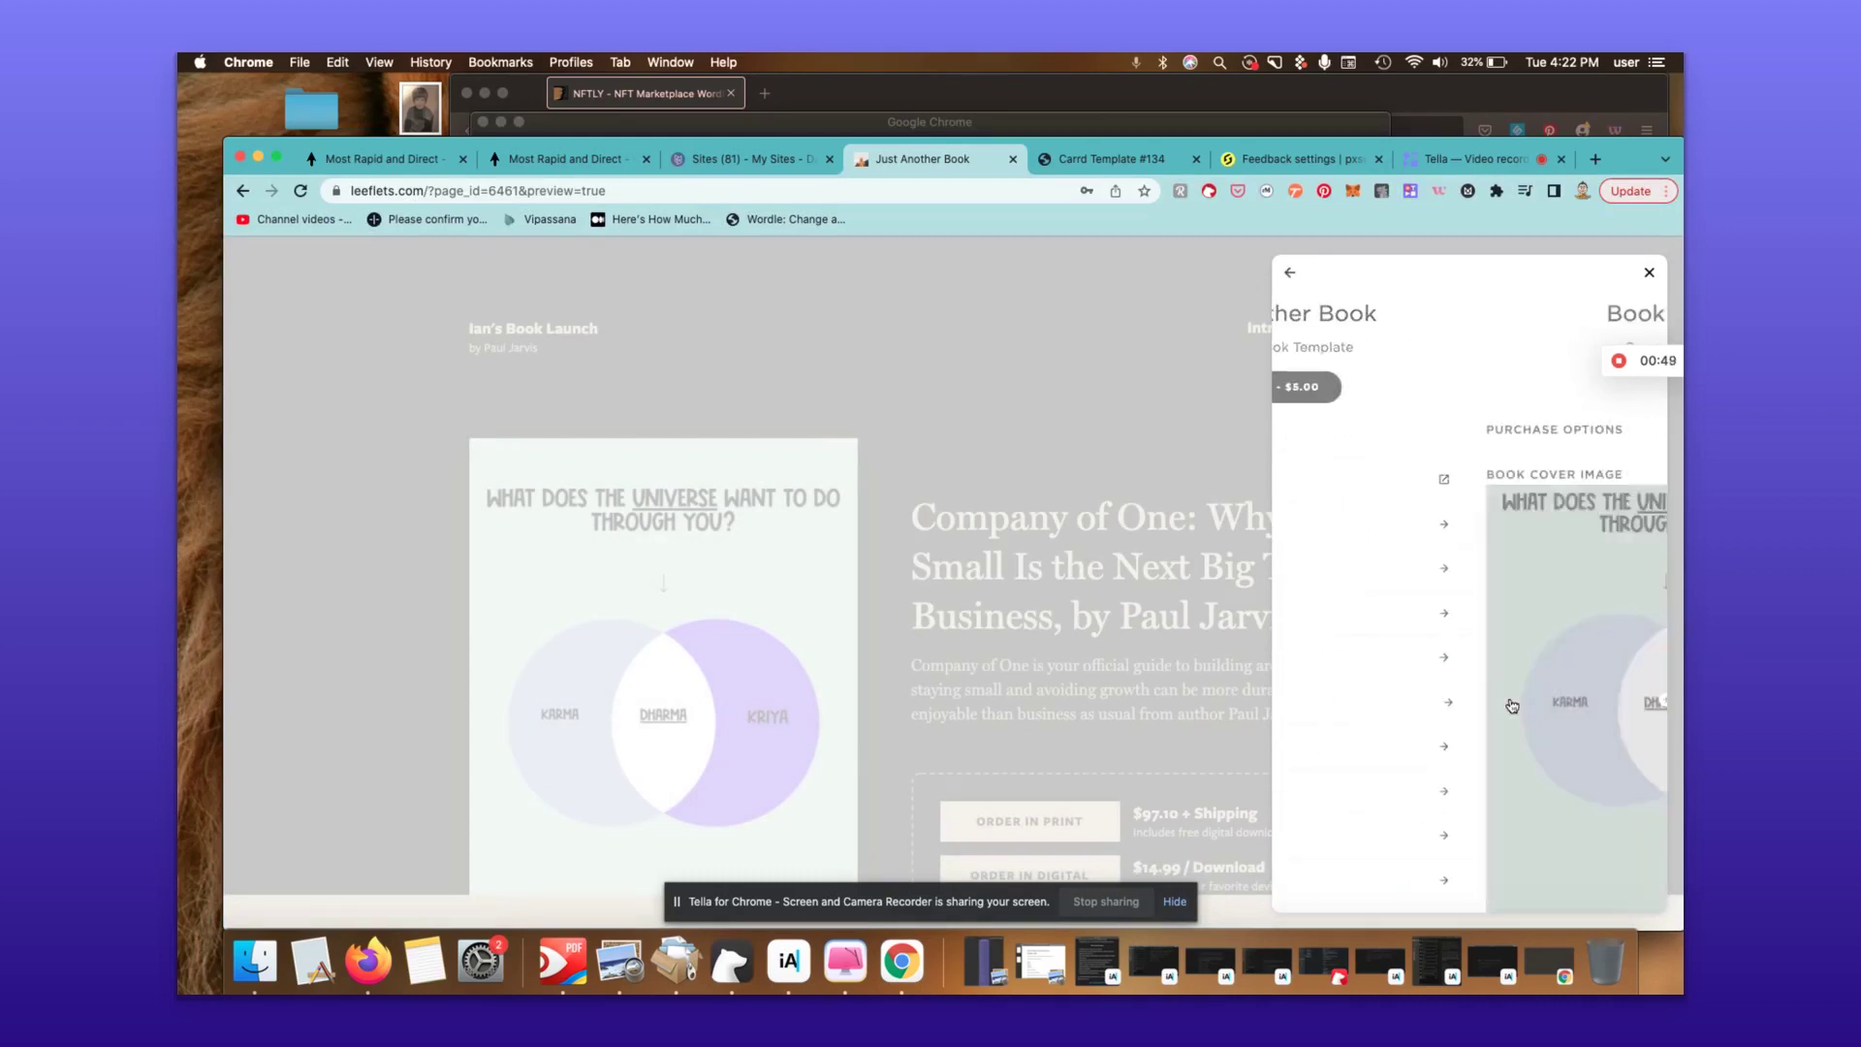
drag(1581, 364, 1569, 682)
click(1520, 581)
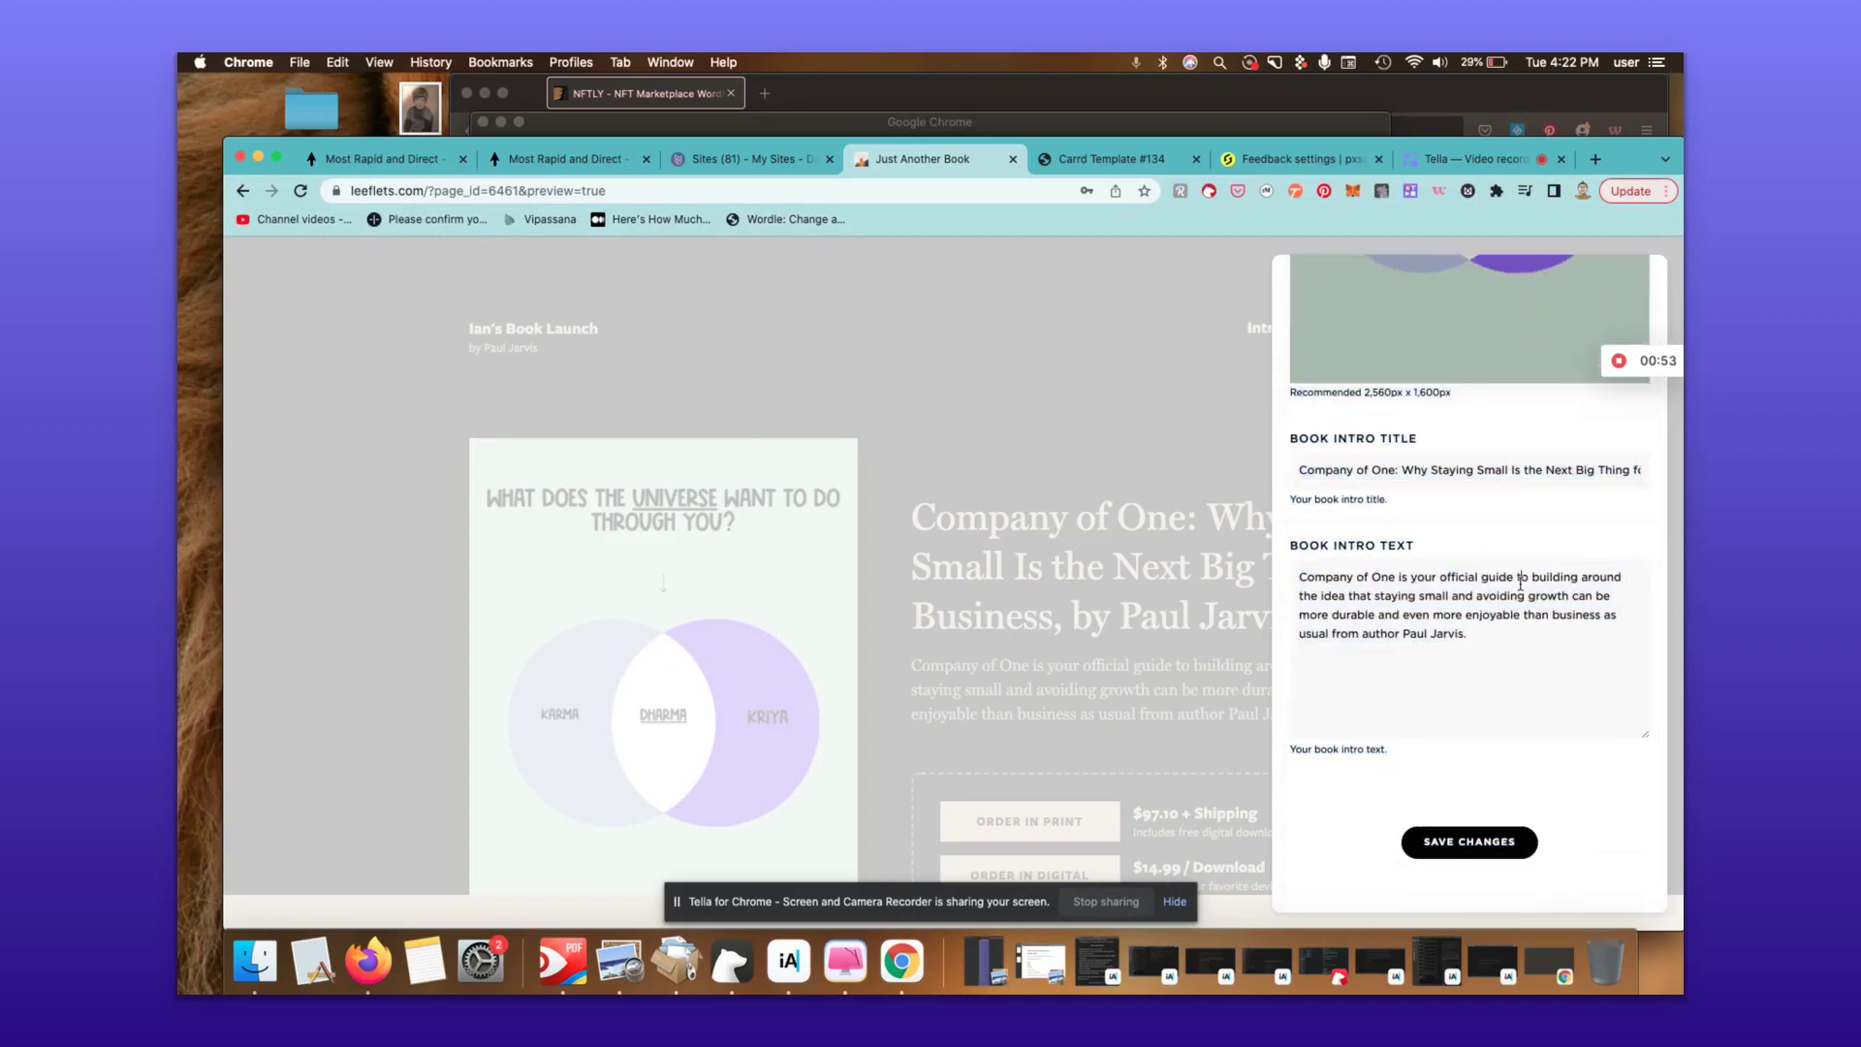
drag(1310, 469, 1680, 492)
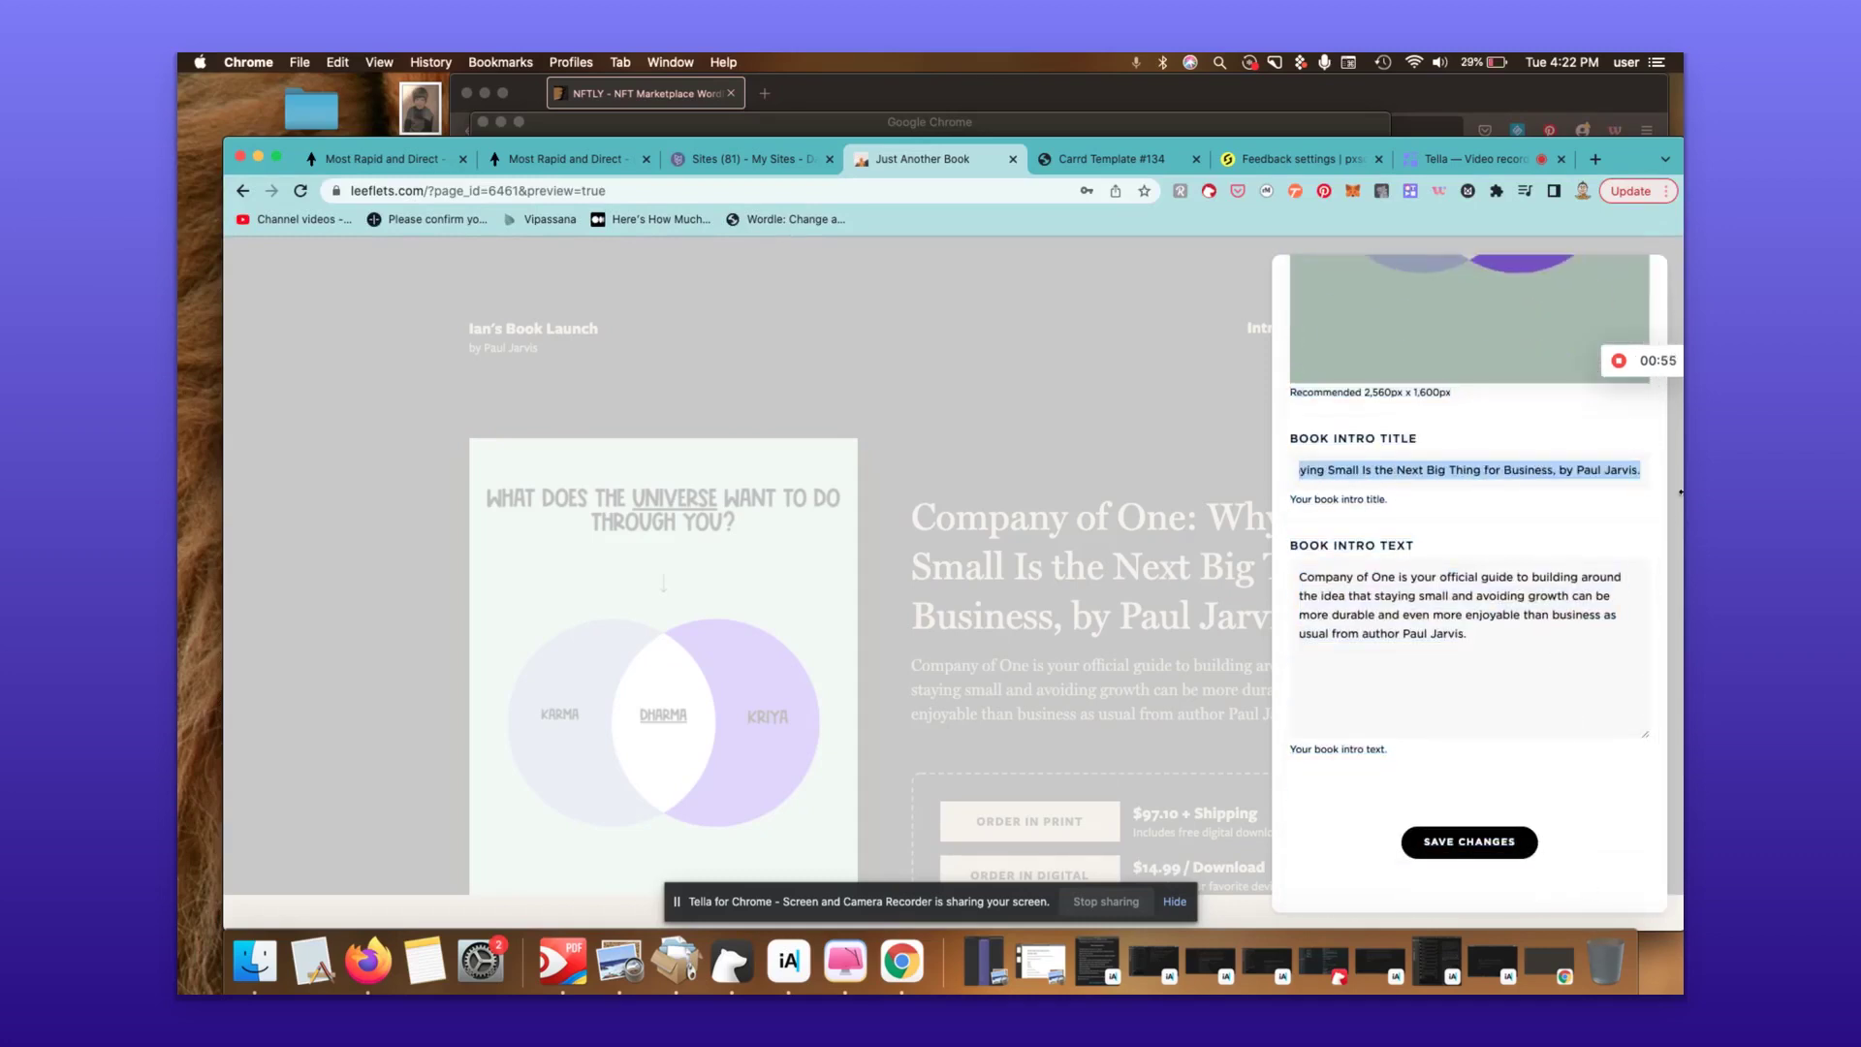
key(BackSpace)
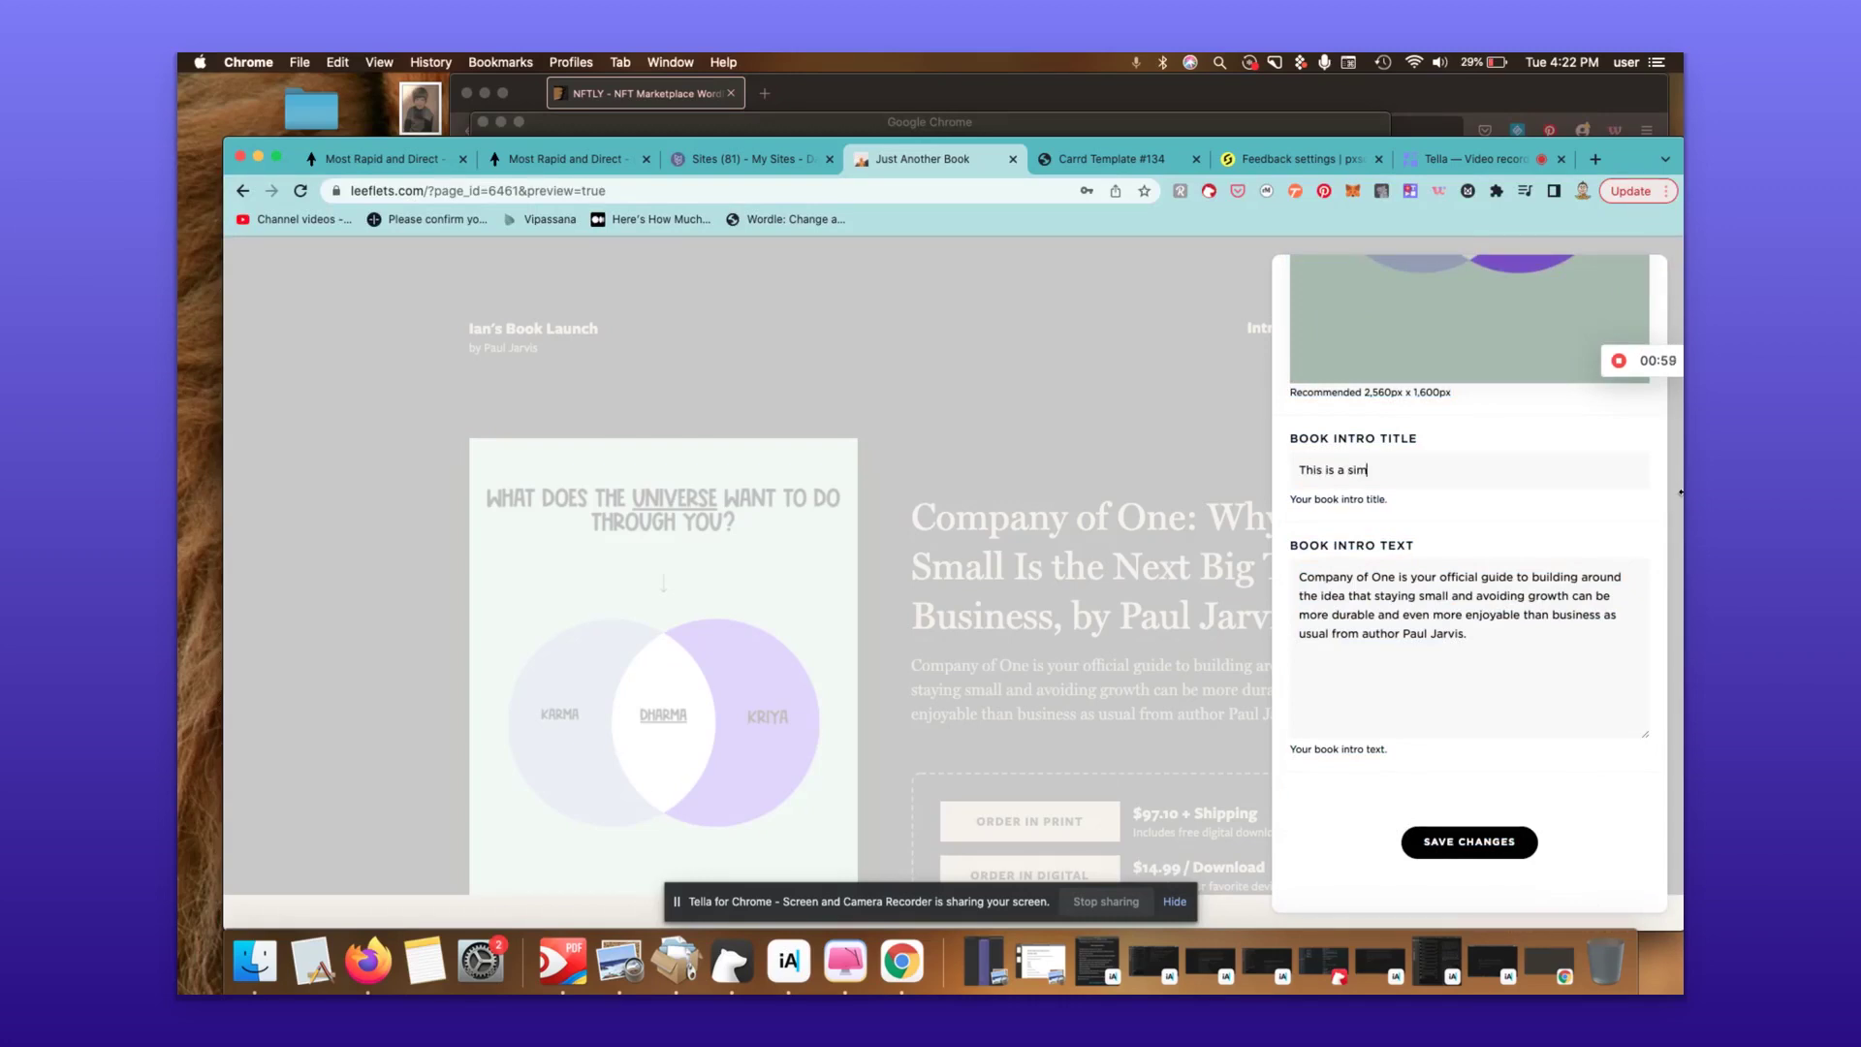
text(This is a simple template you can see)
key(BackSpace)
key(BackSpace)
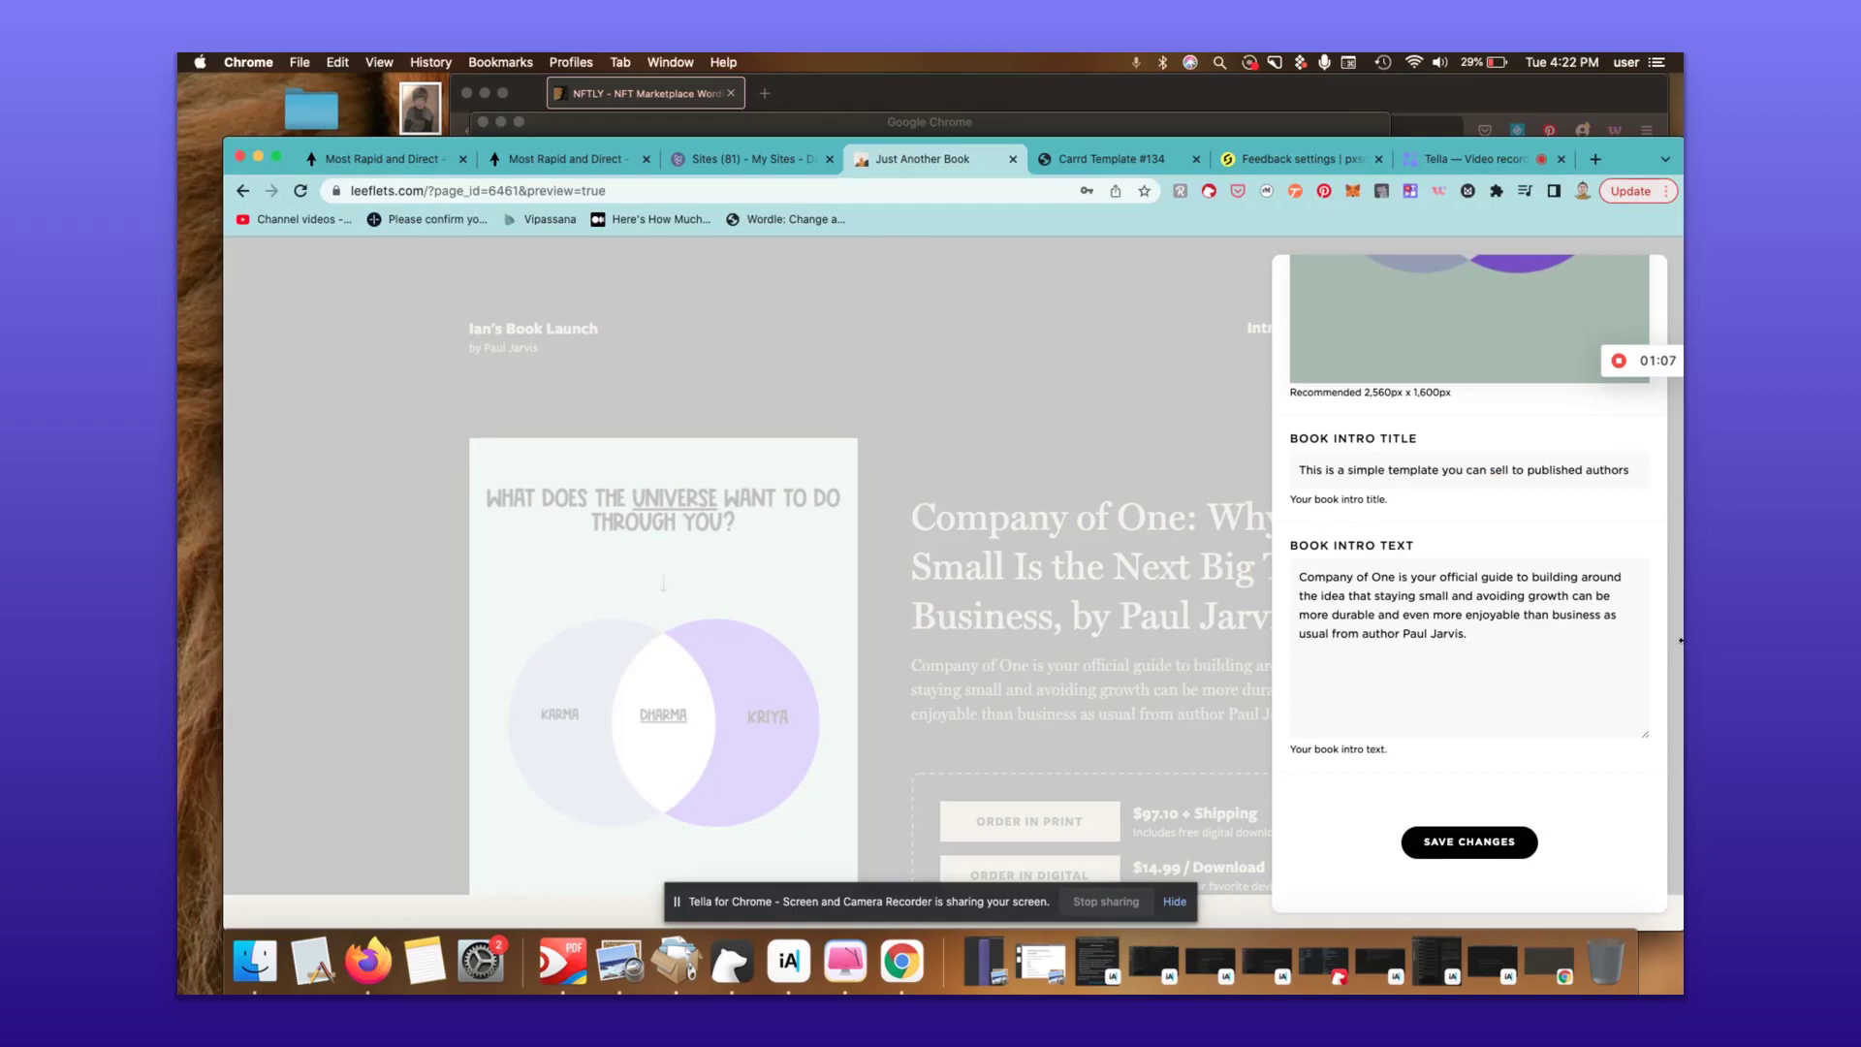
- Replace the intro paragraph with copy starting 'If you're looking to start a profitable online agency'
triple_click(1491, 638)
key(BackSpace)
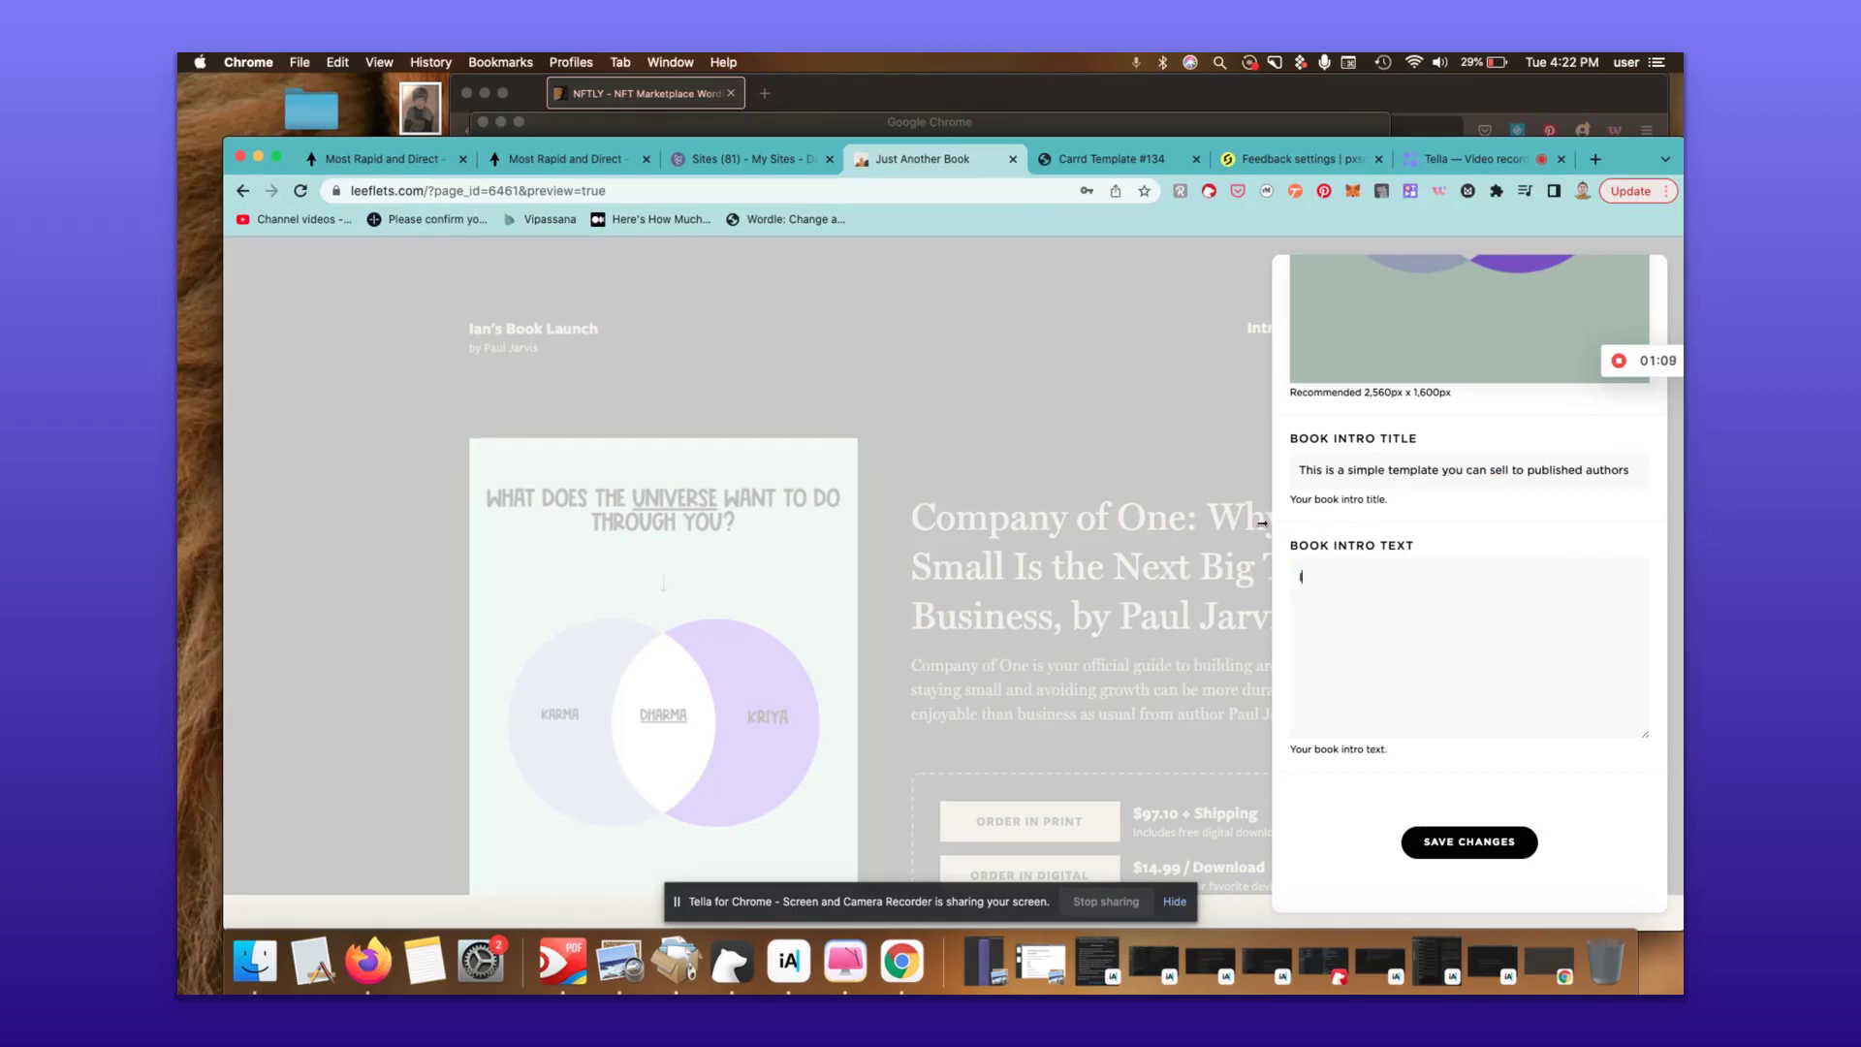
text(If you're looking to start a profitable online)
text(agency in the services)
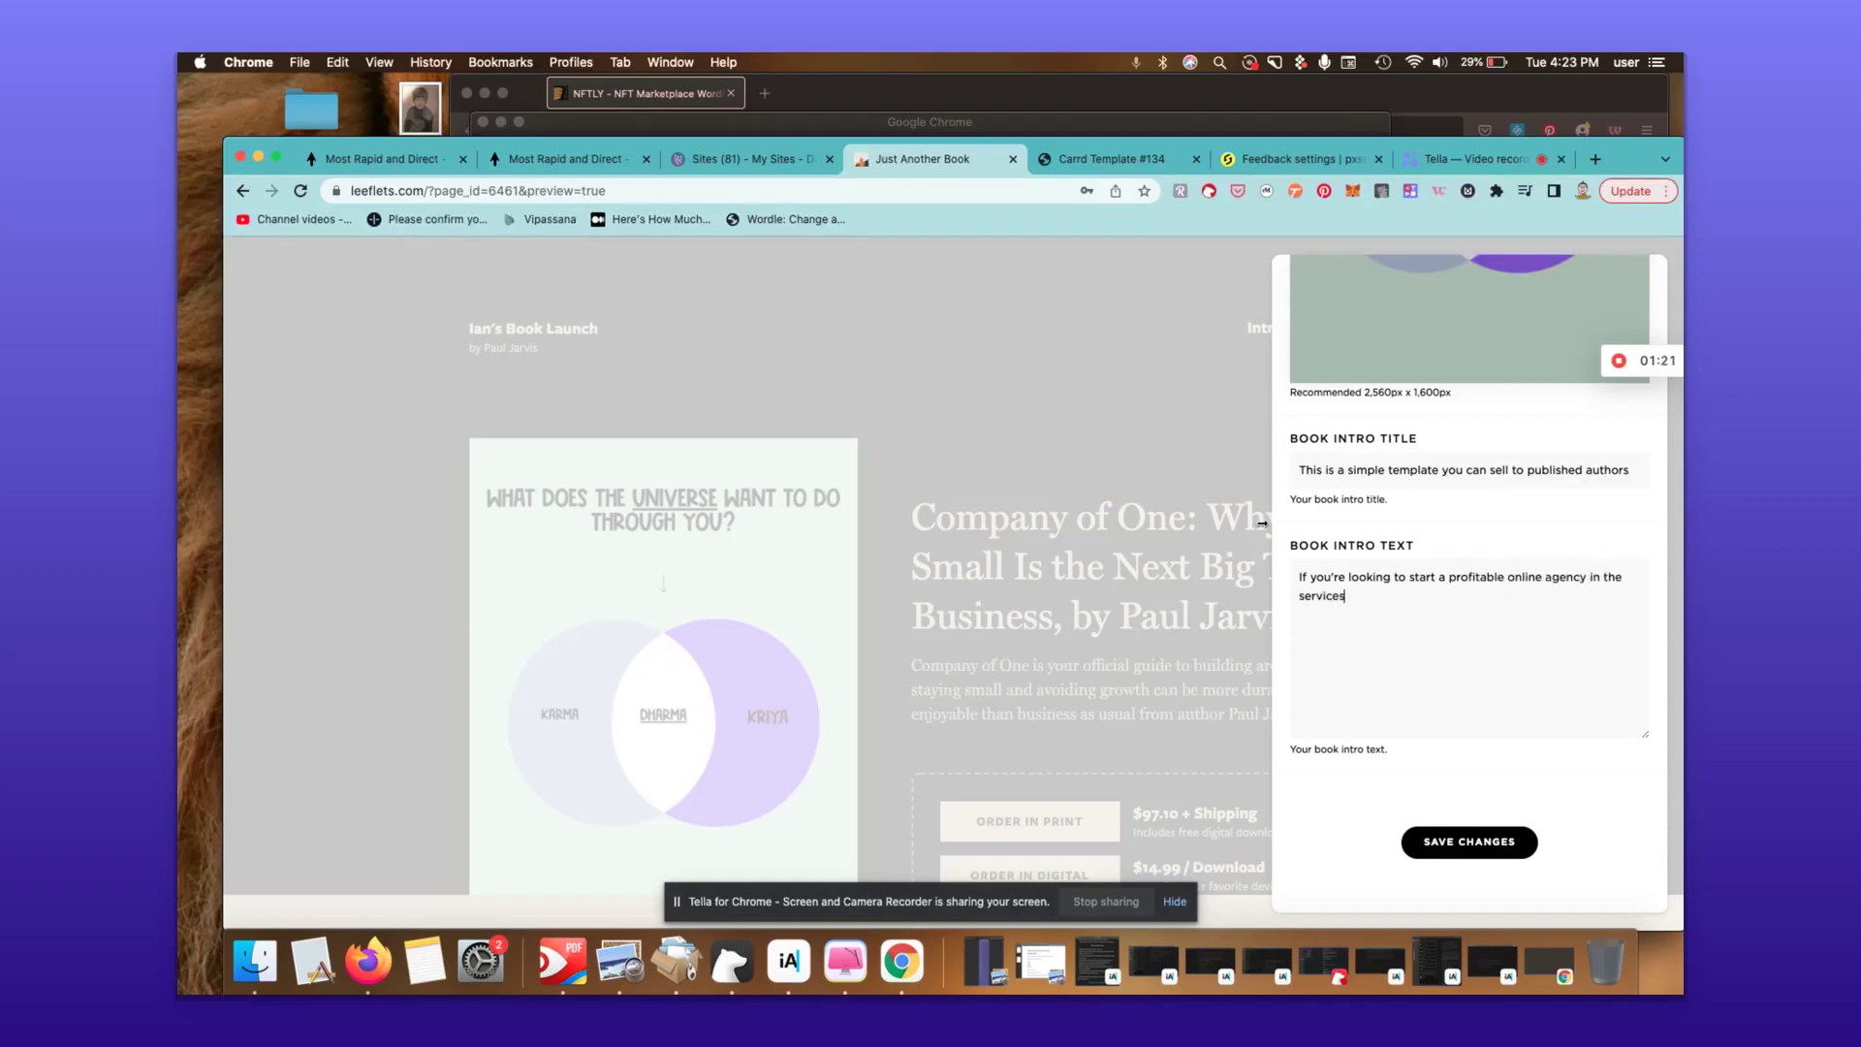
text( spaces or sector, this sort of design is)
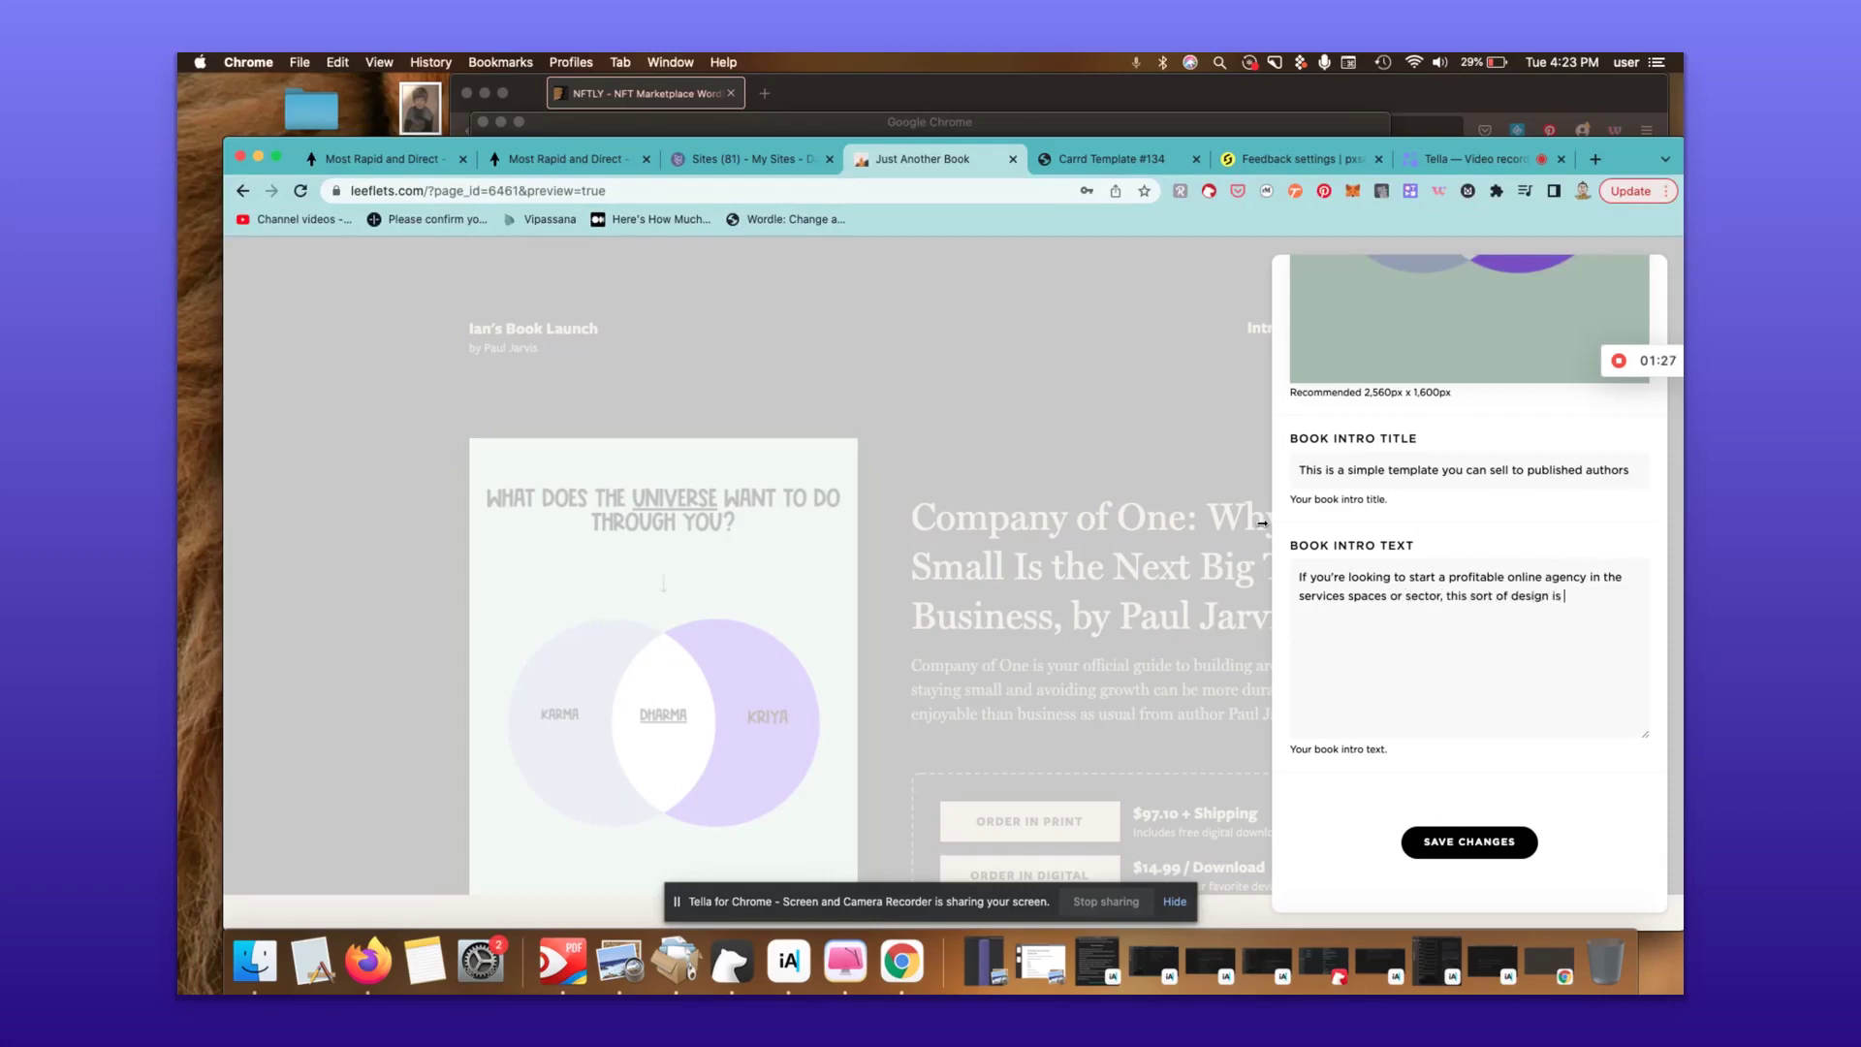
text( really really easy to do, and super easy to find clients, too!)
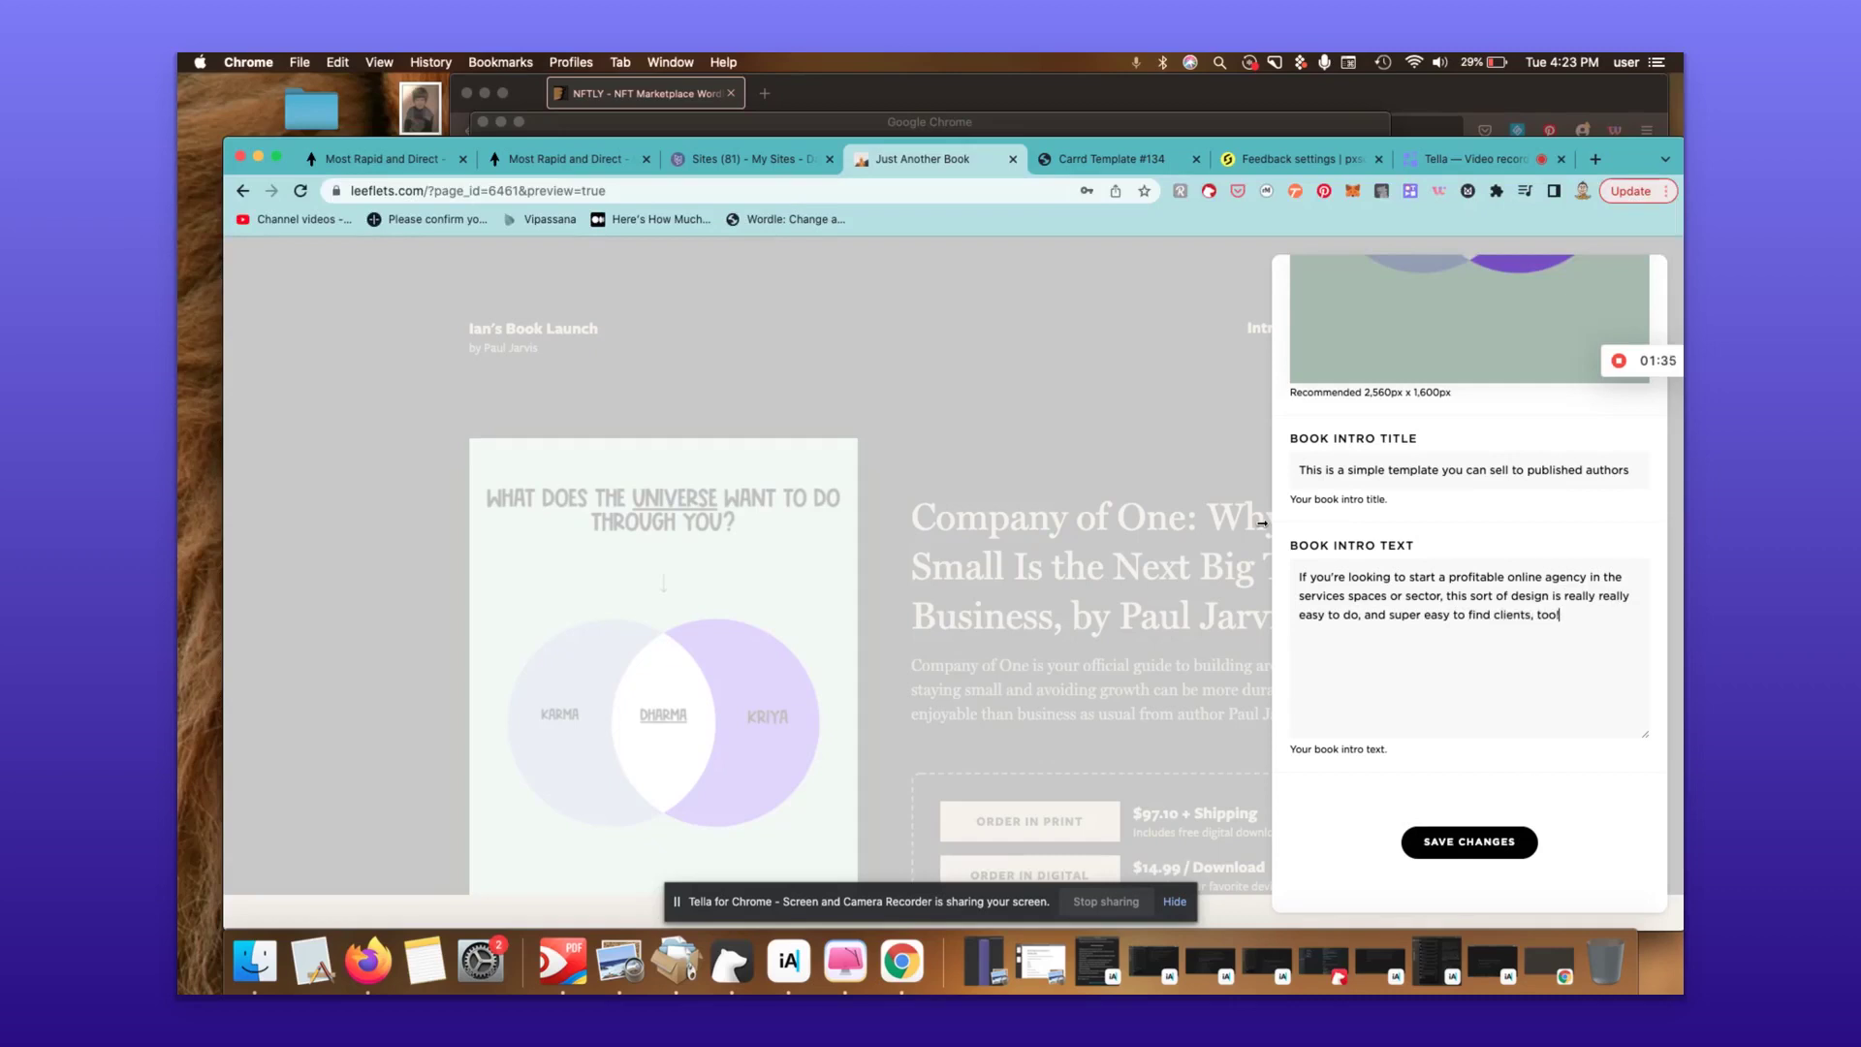
- Save the new intro with the authors headline and agency text
click(1473, 845)
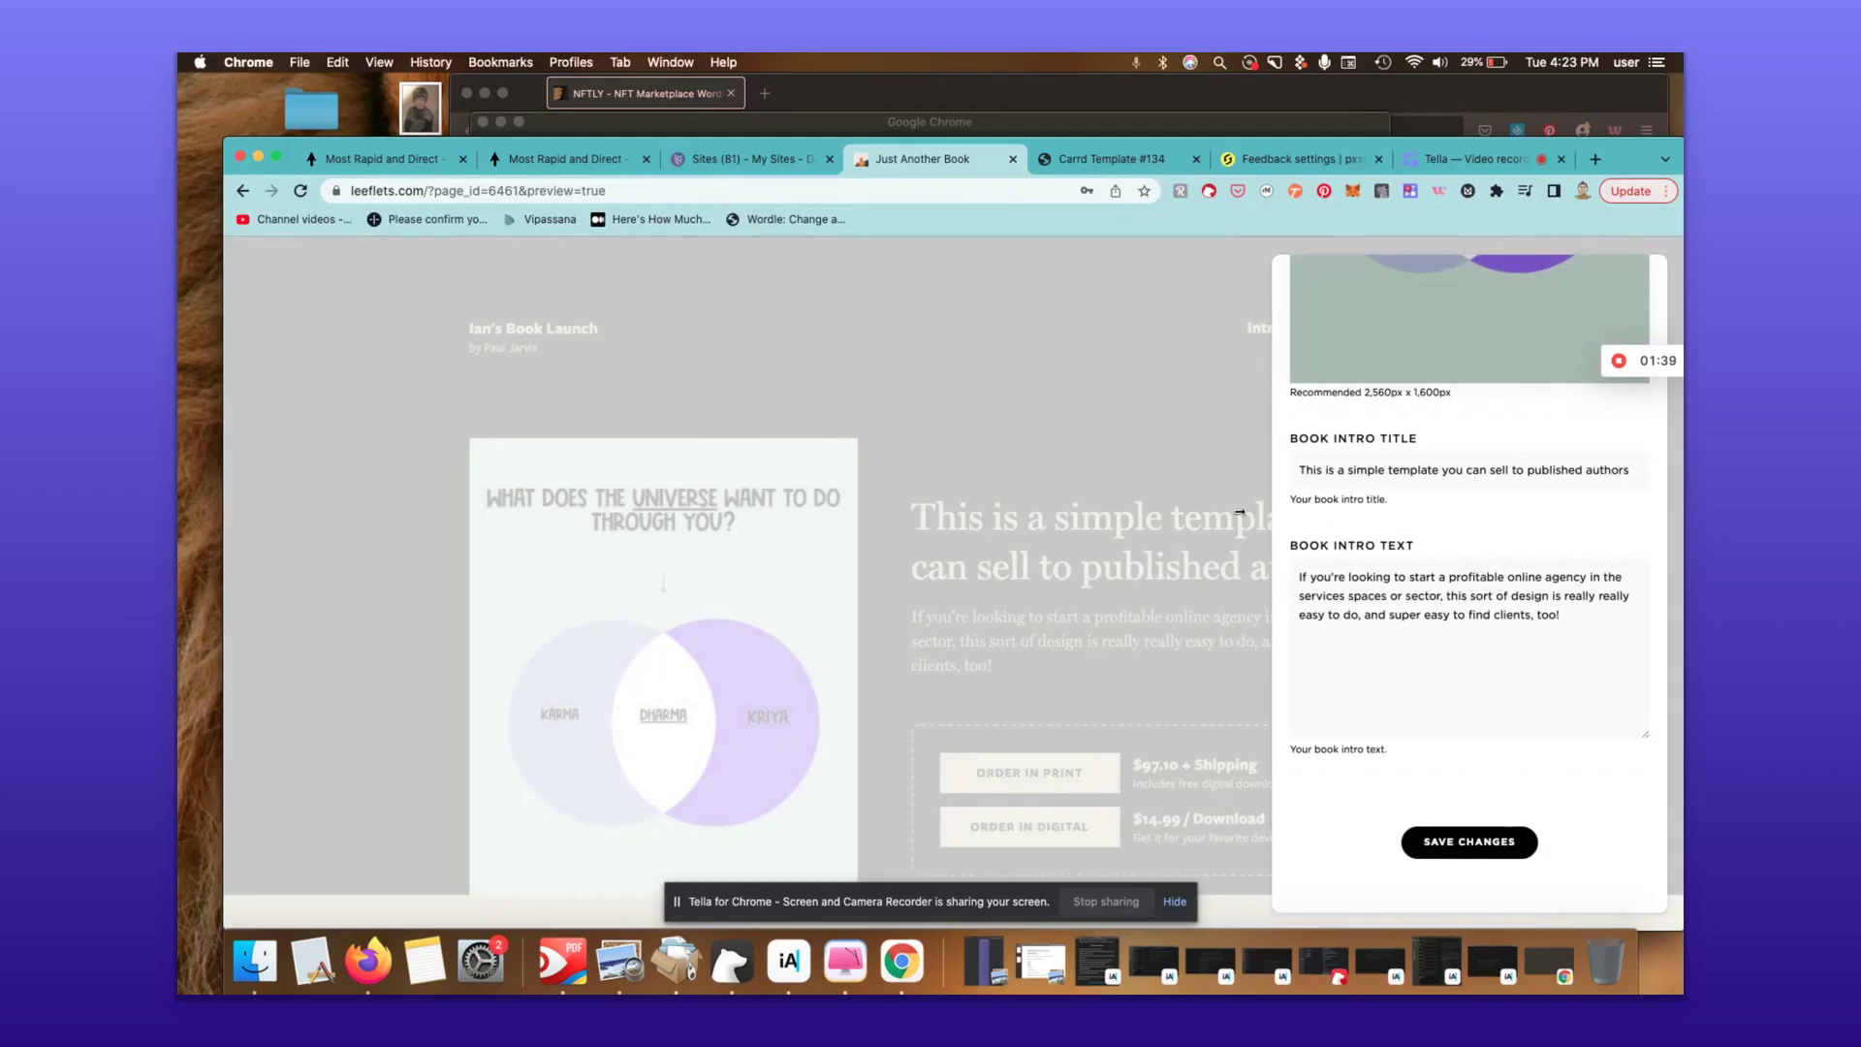
click(1461, 841)
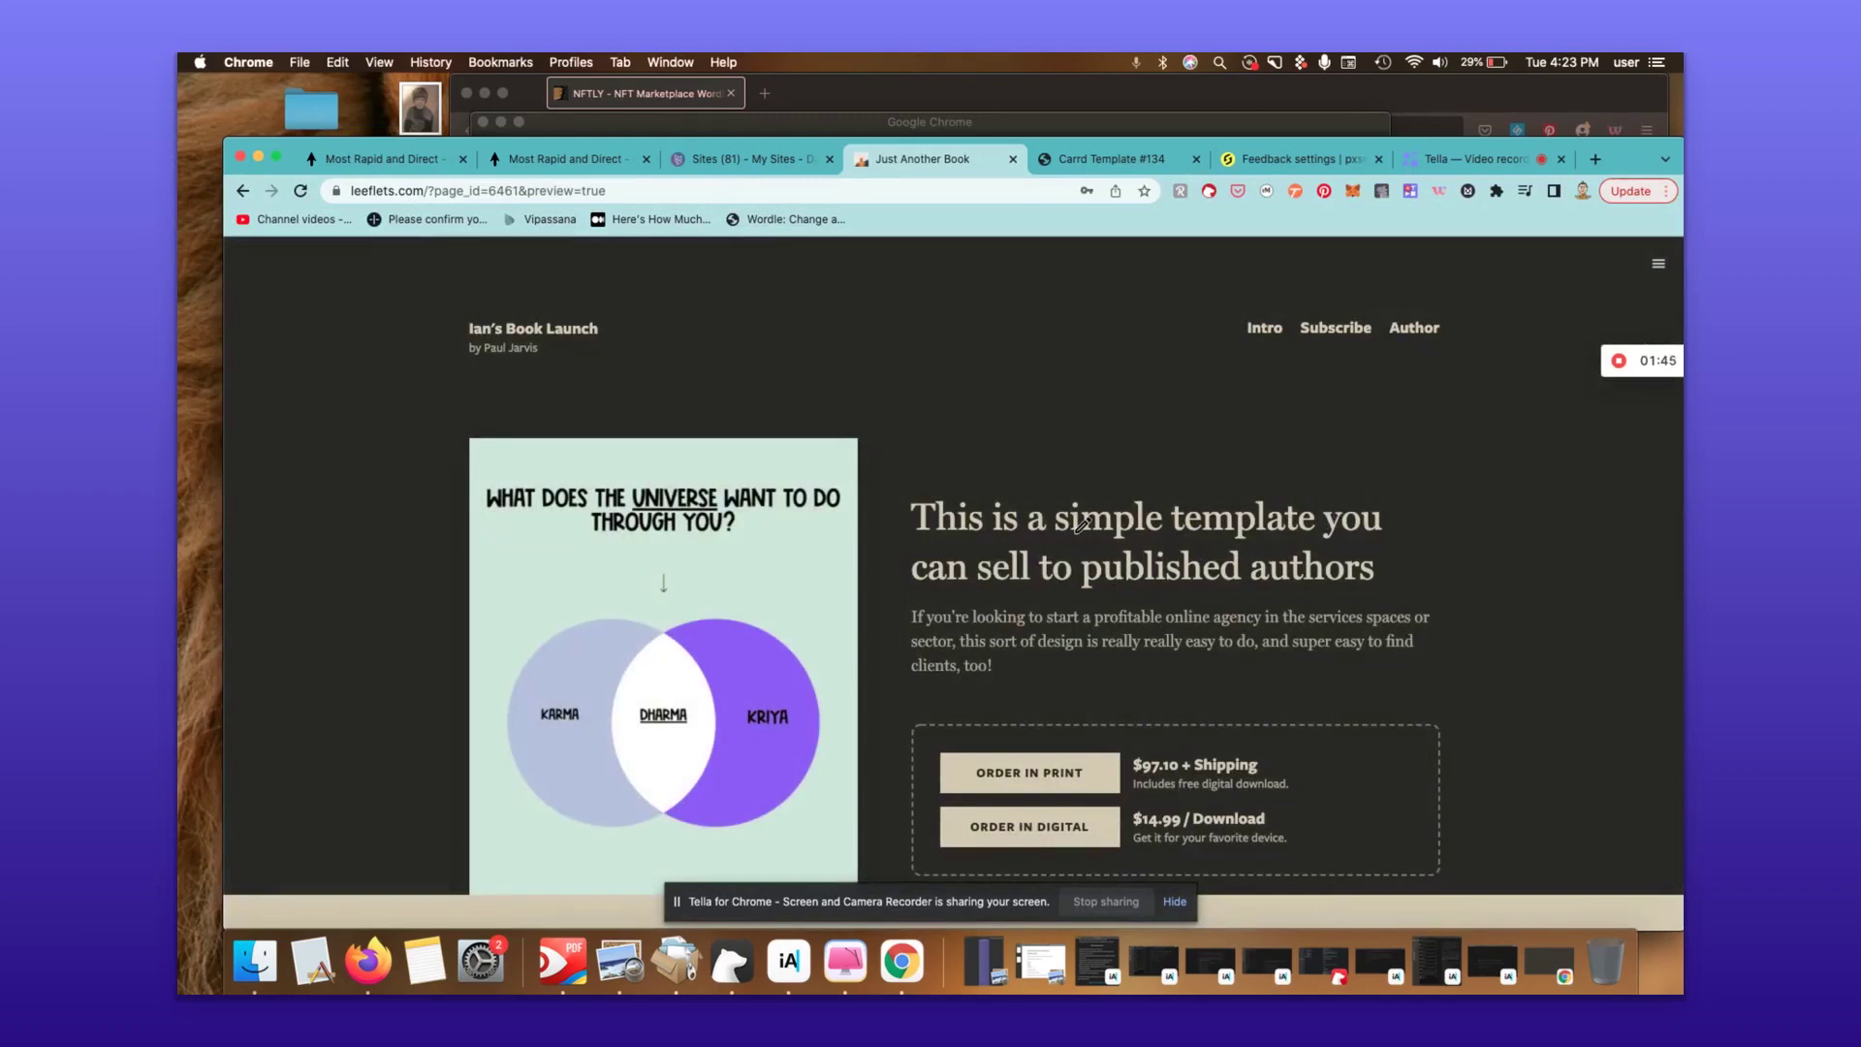
scroll(1353, 613, down, 5)
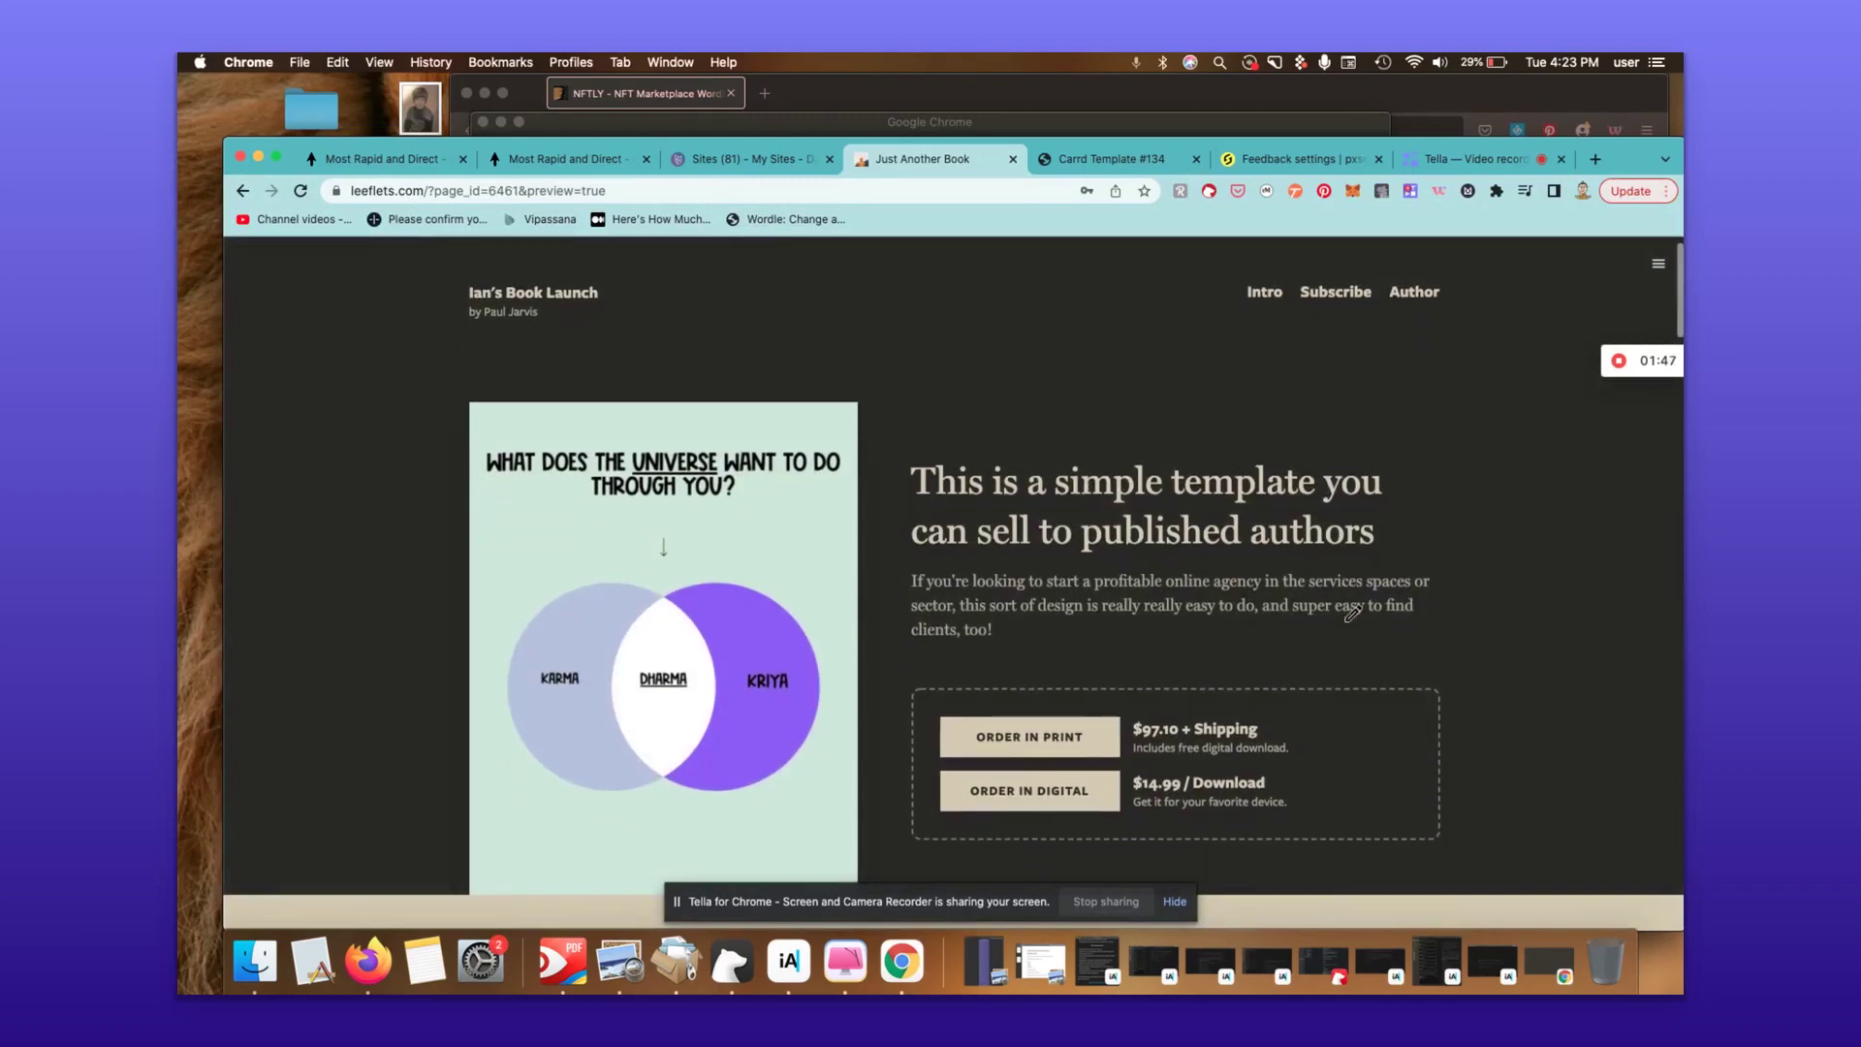
scroll(1353, 613, up, 5)
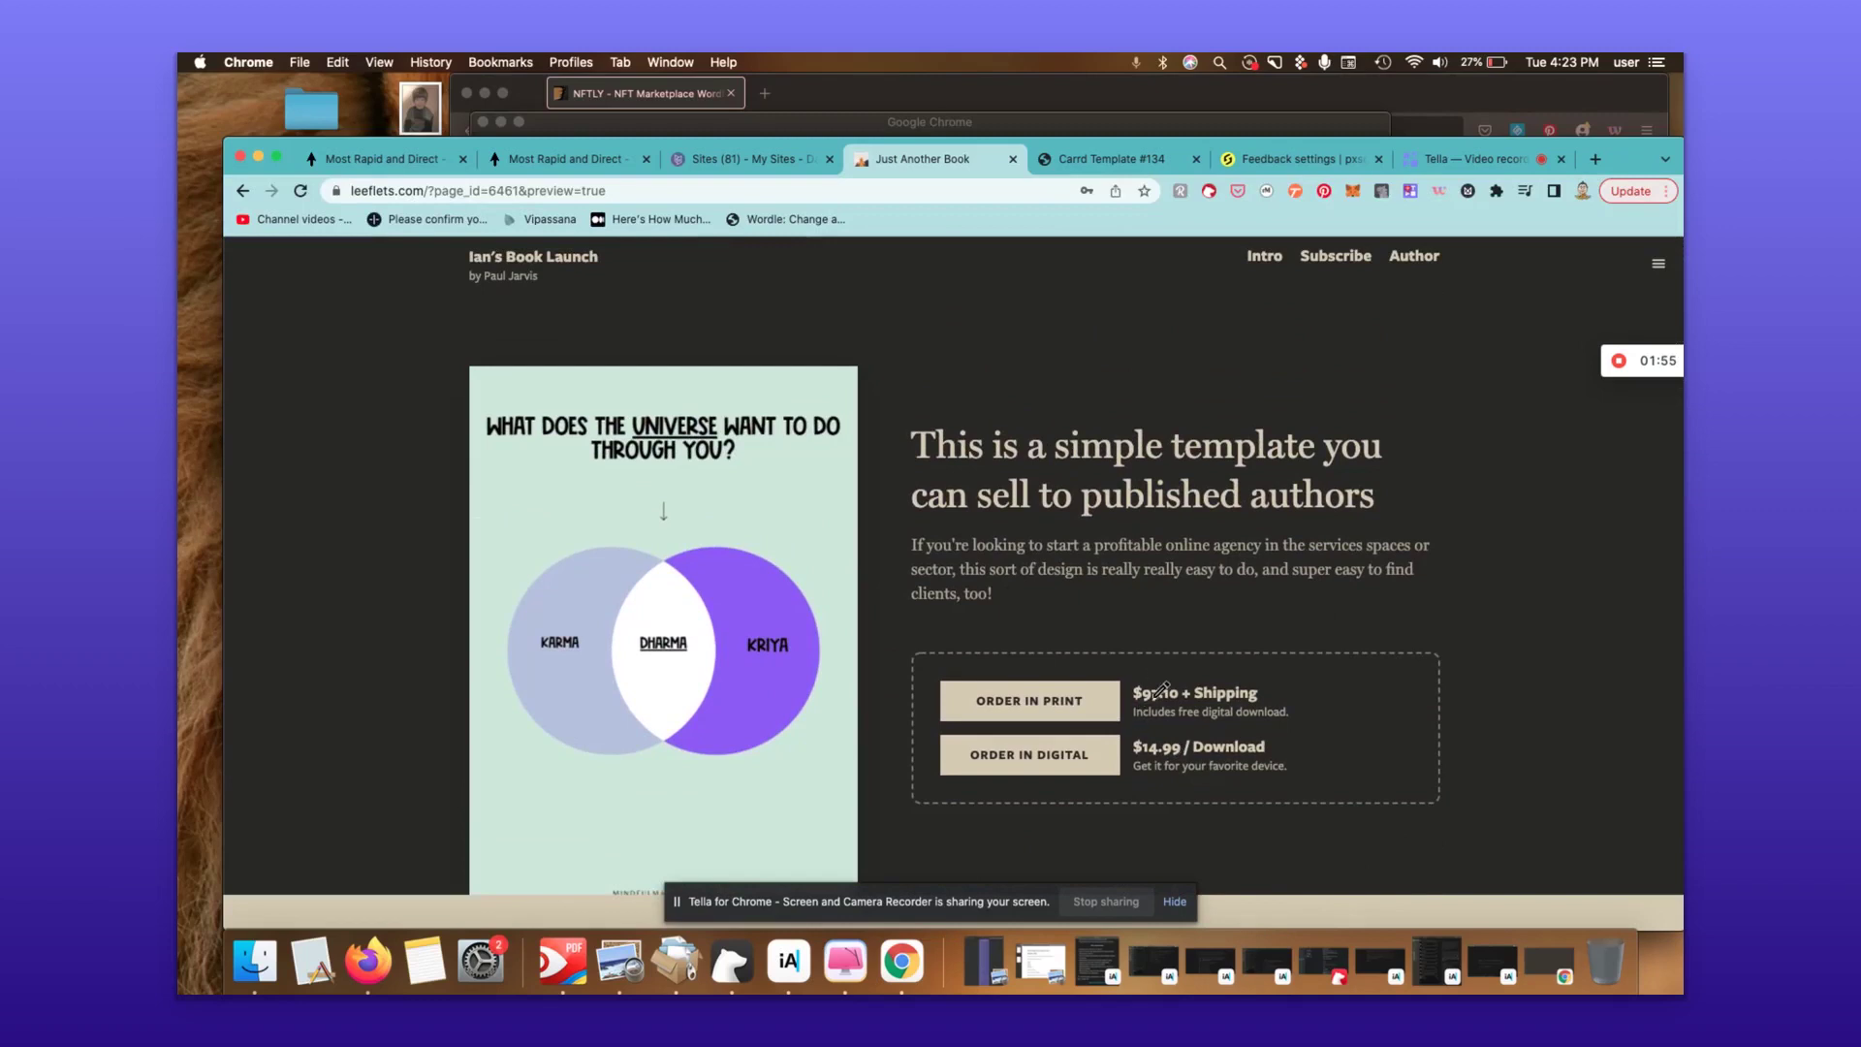
- Scroll down to the video section, then open and close its settings
scroll(1350, 705, down, 2)
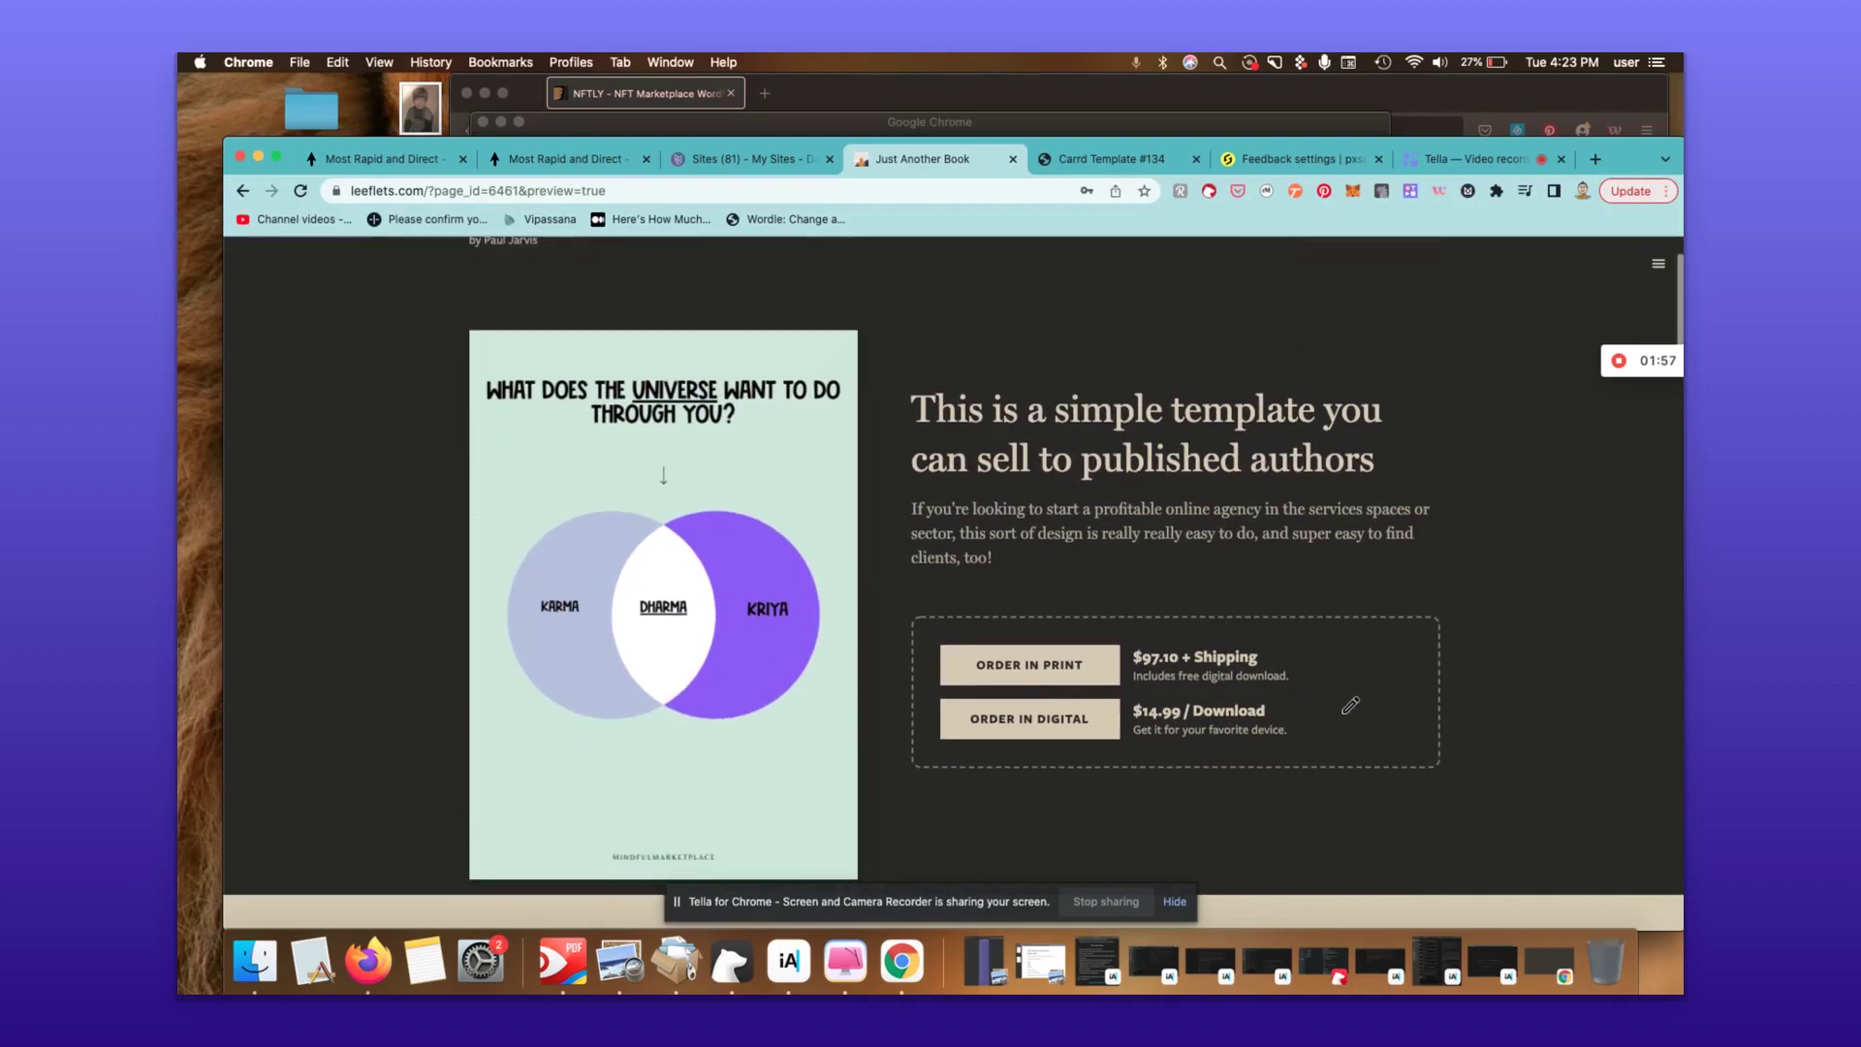
scroll(1350, 705, down, 2)
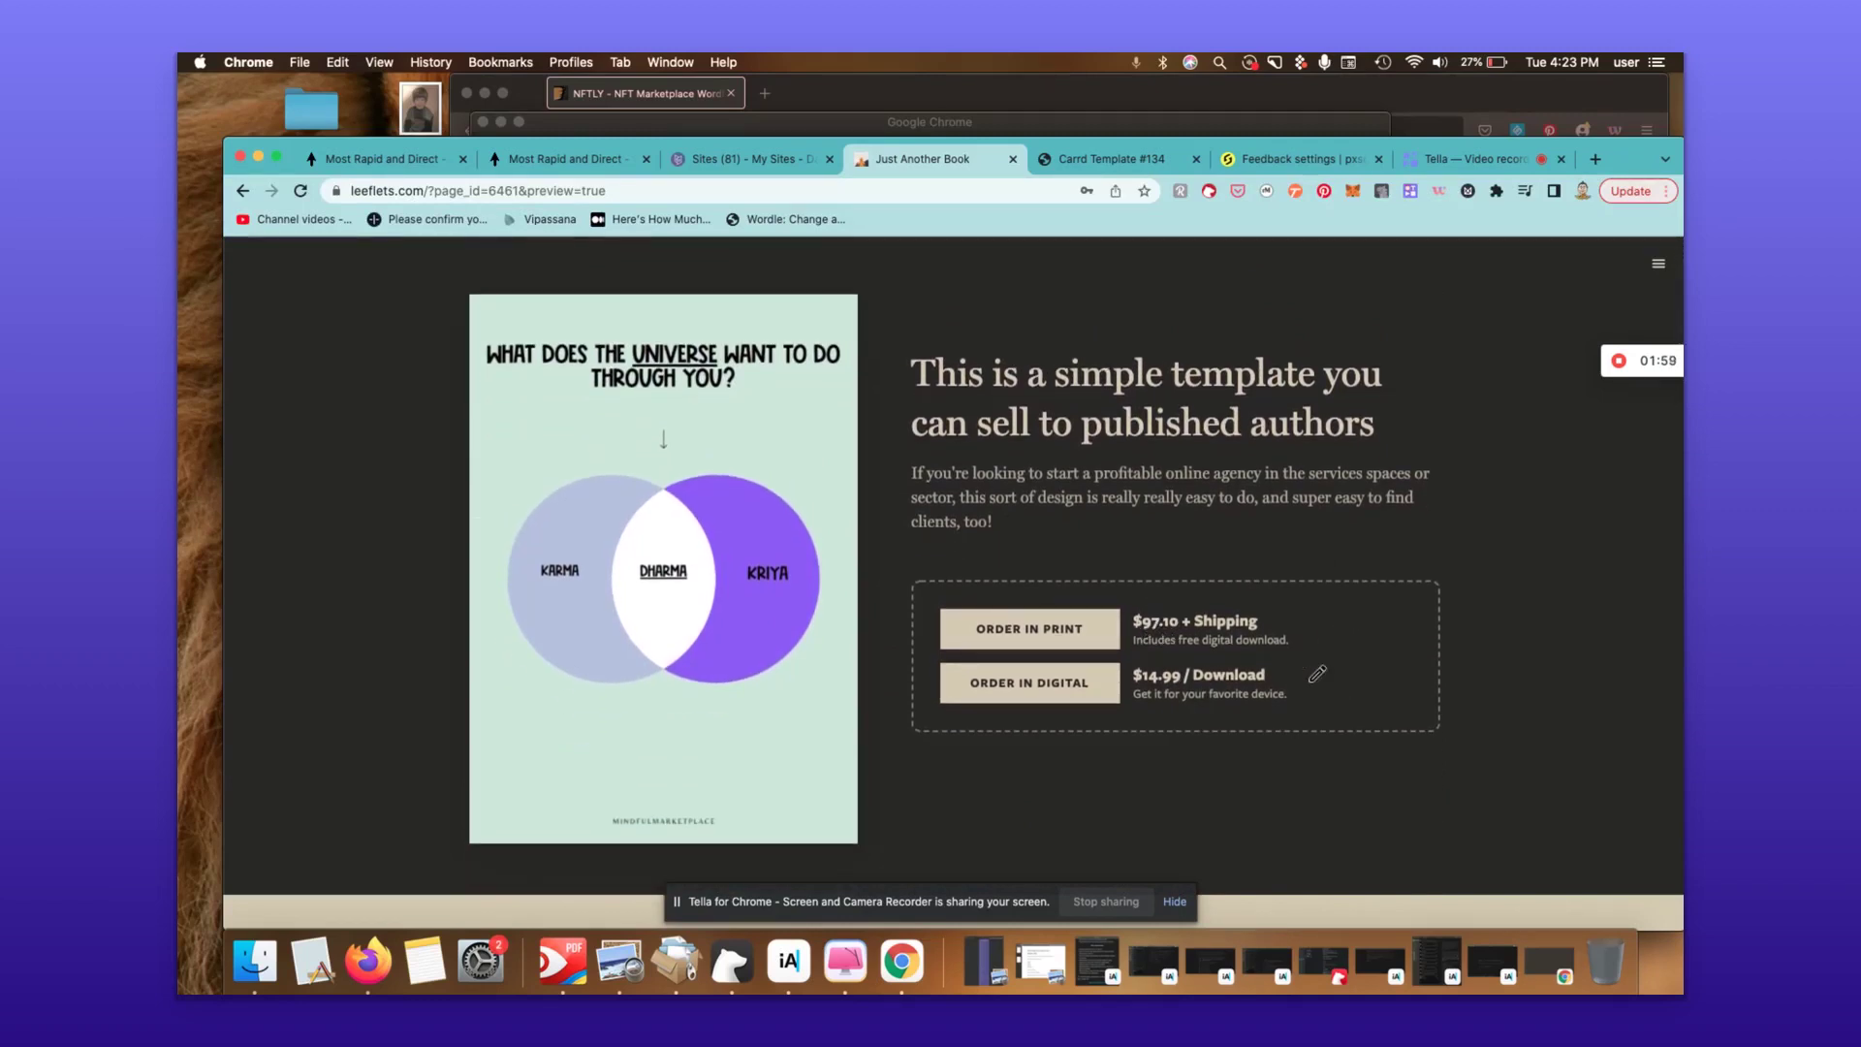
scroll(1316, 673, down, 10)
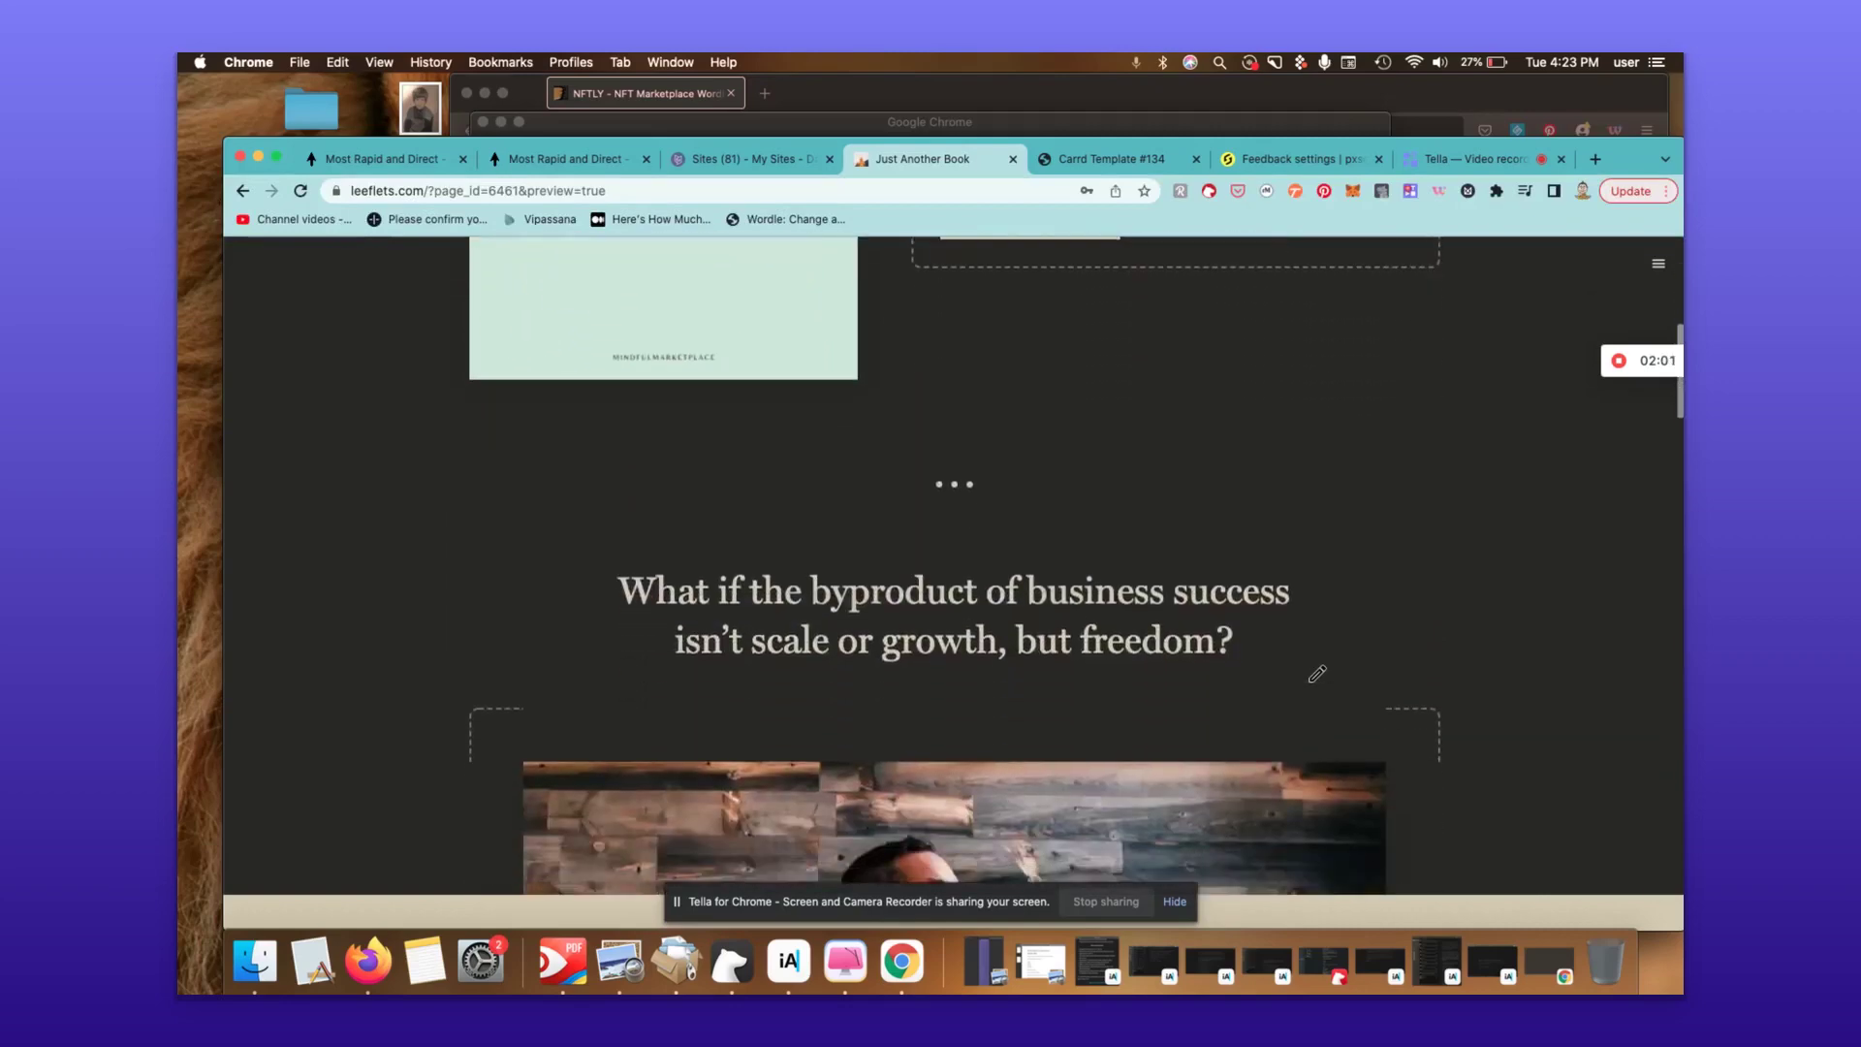
scroll(1316, 673, down, 10)
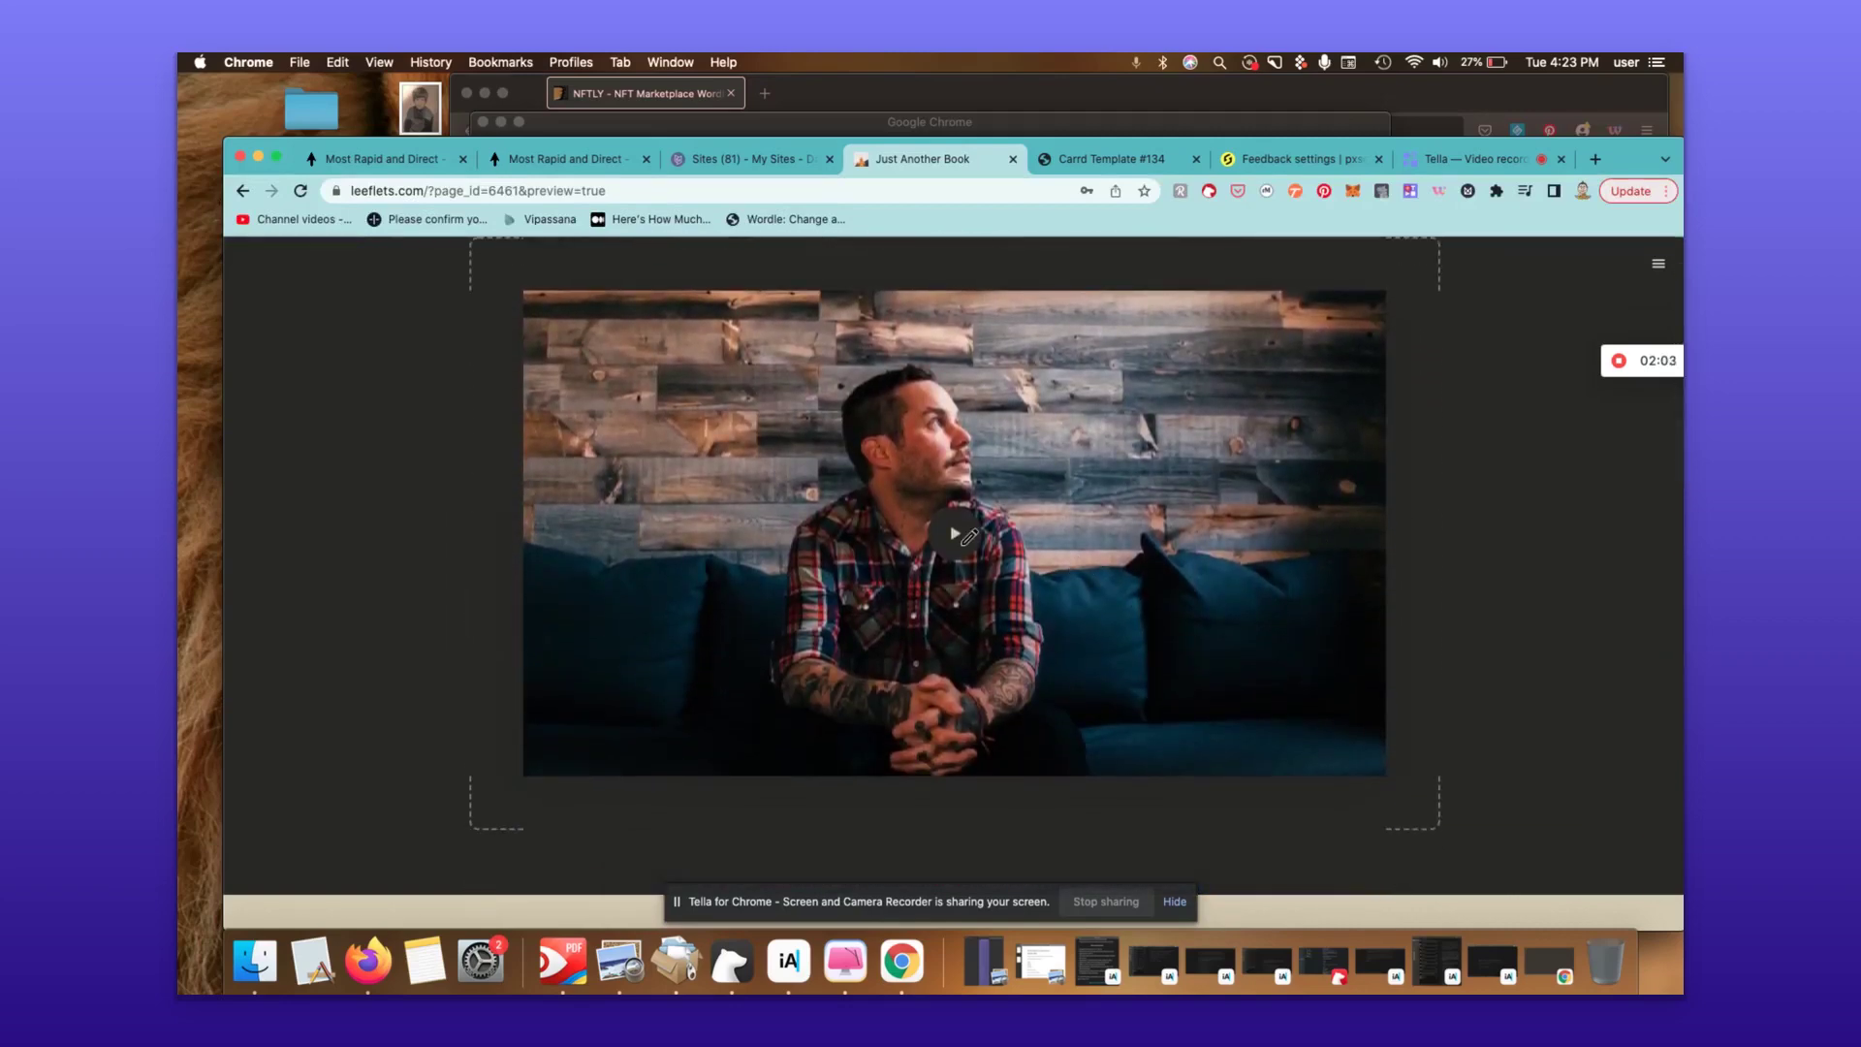
click(1056, 549)
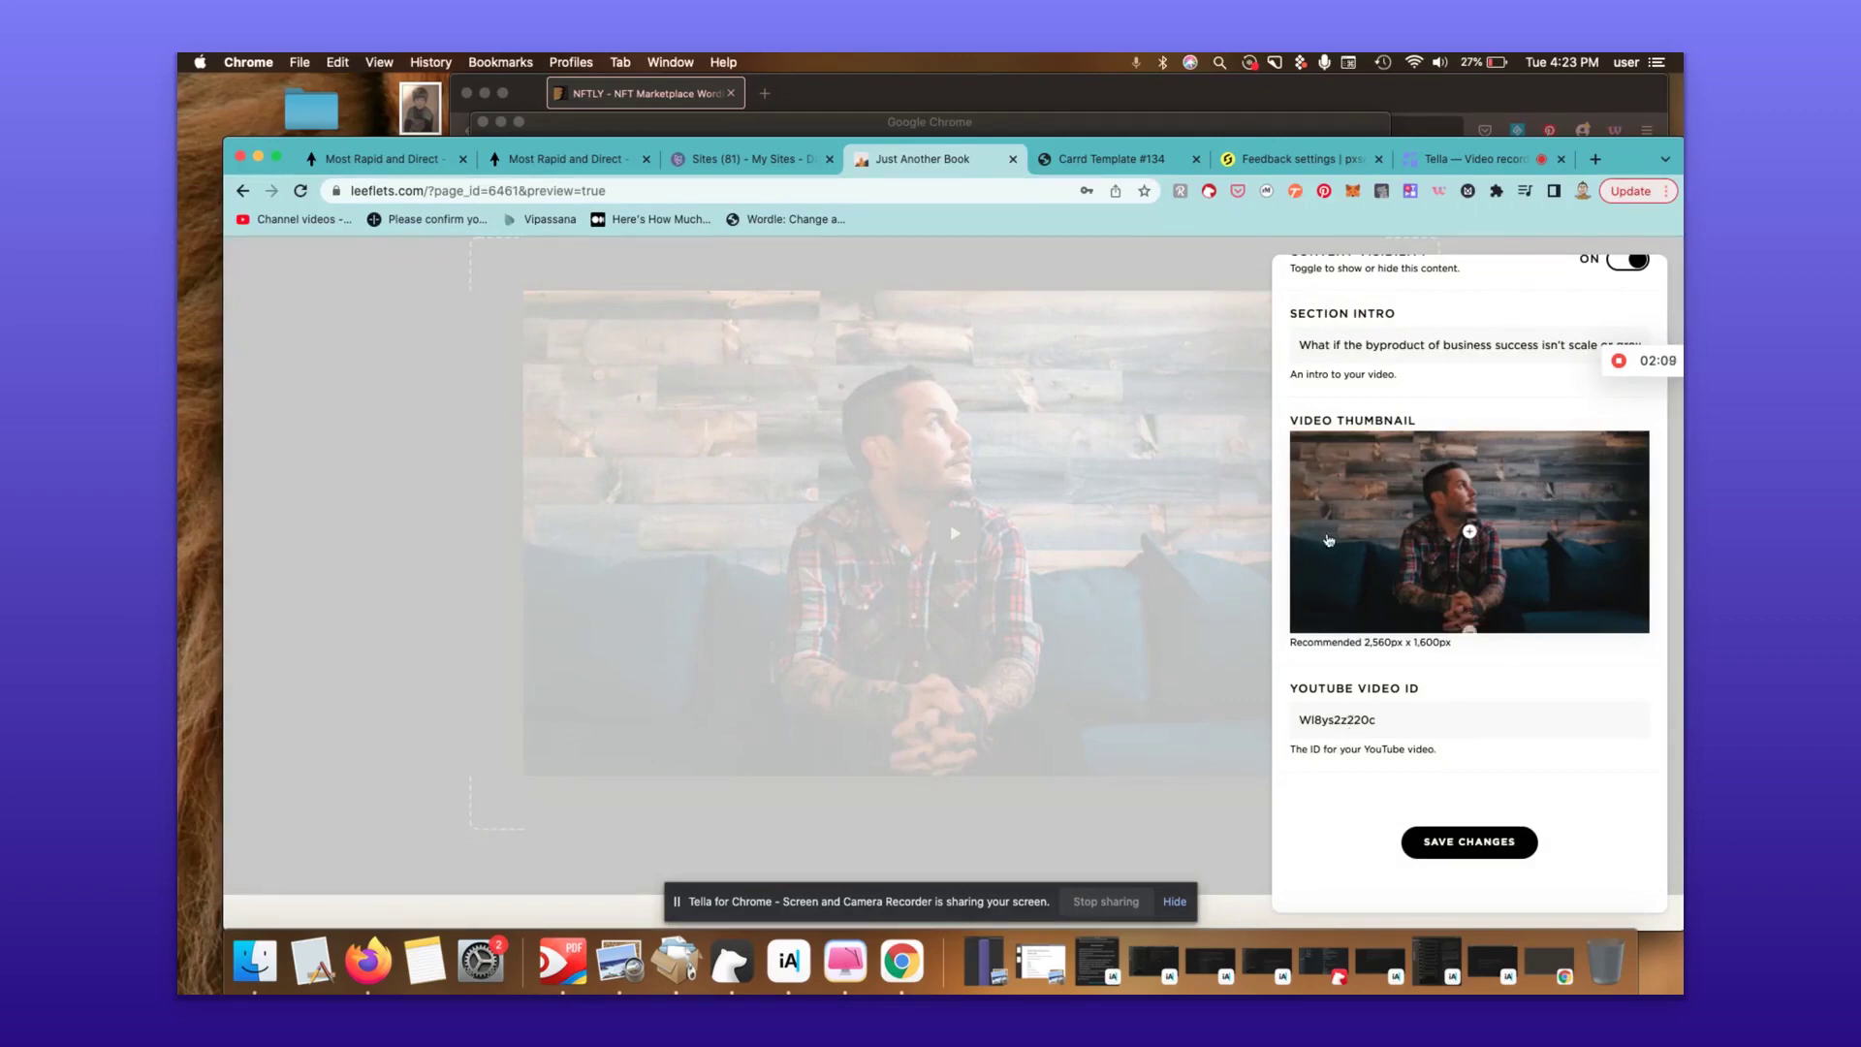
click(1117, 260)
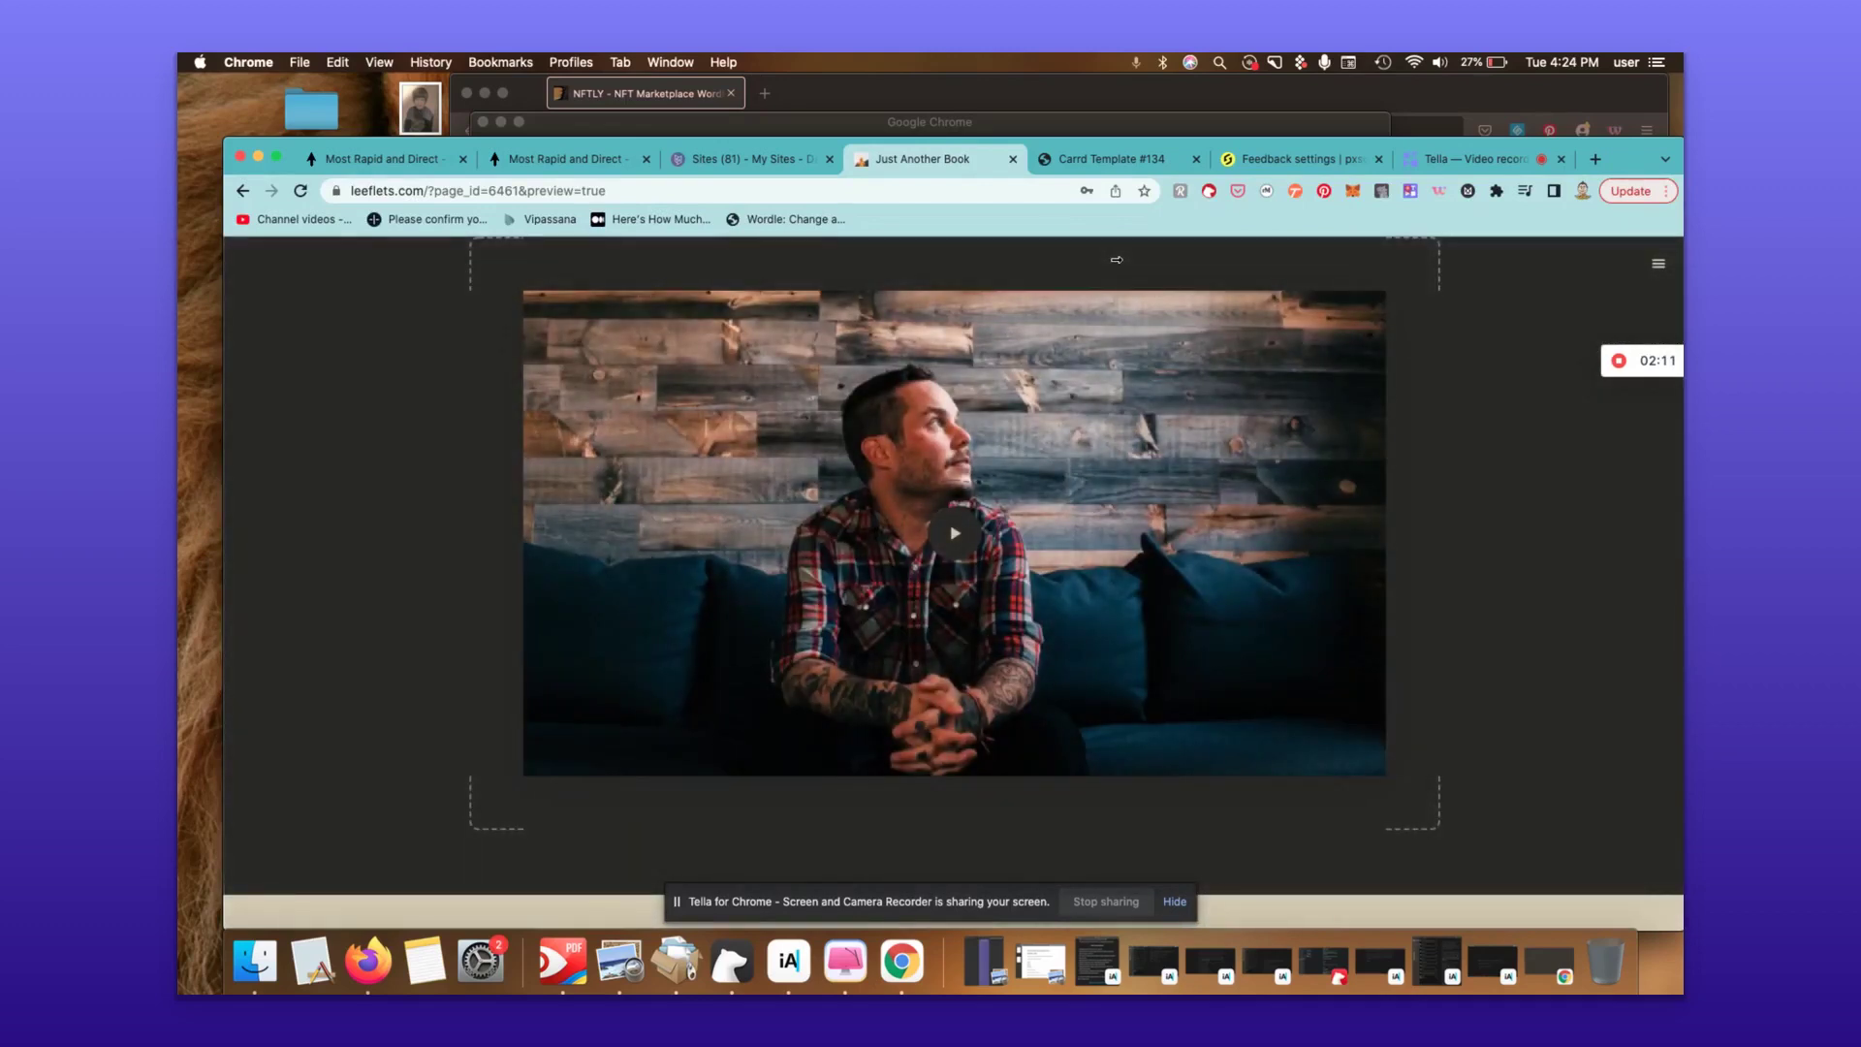
- Review the rest of the page preview, then return to the top
scroll(1122, 266, down, 3)
scroll(1125, 270, down, 2)
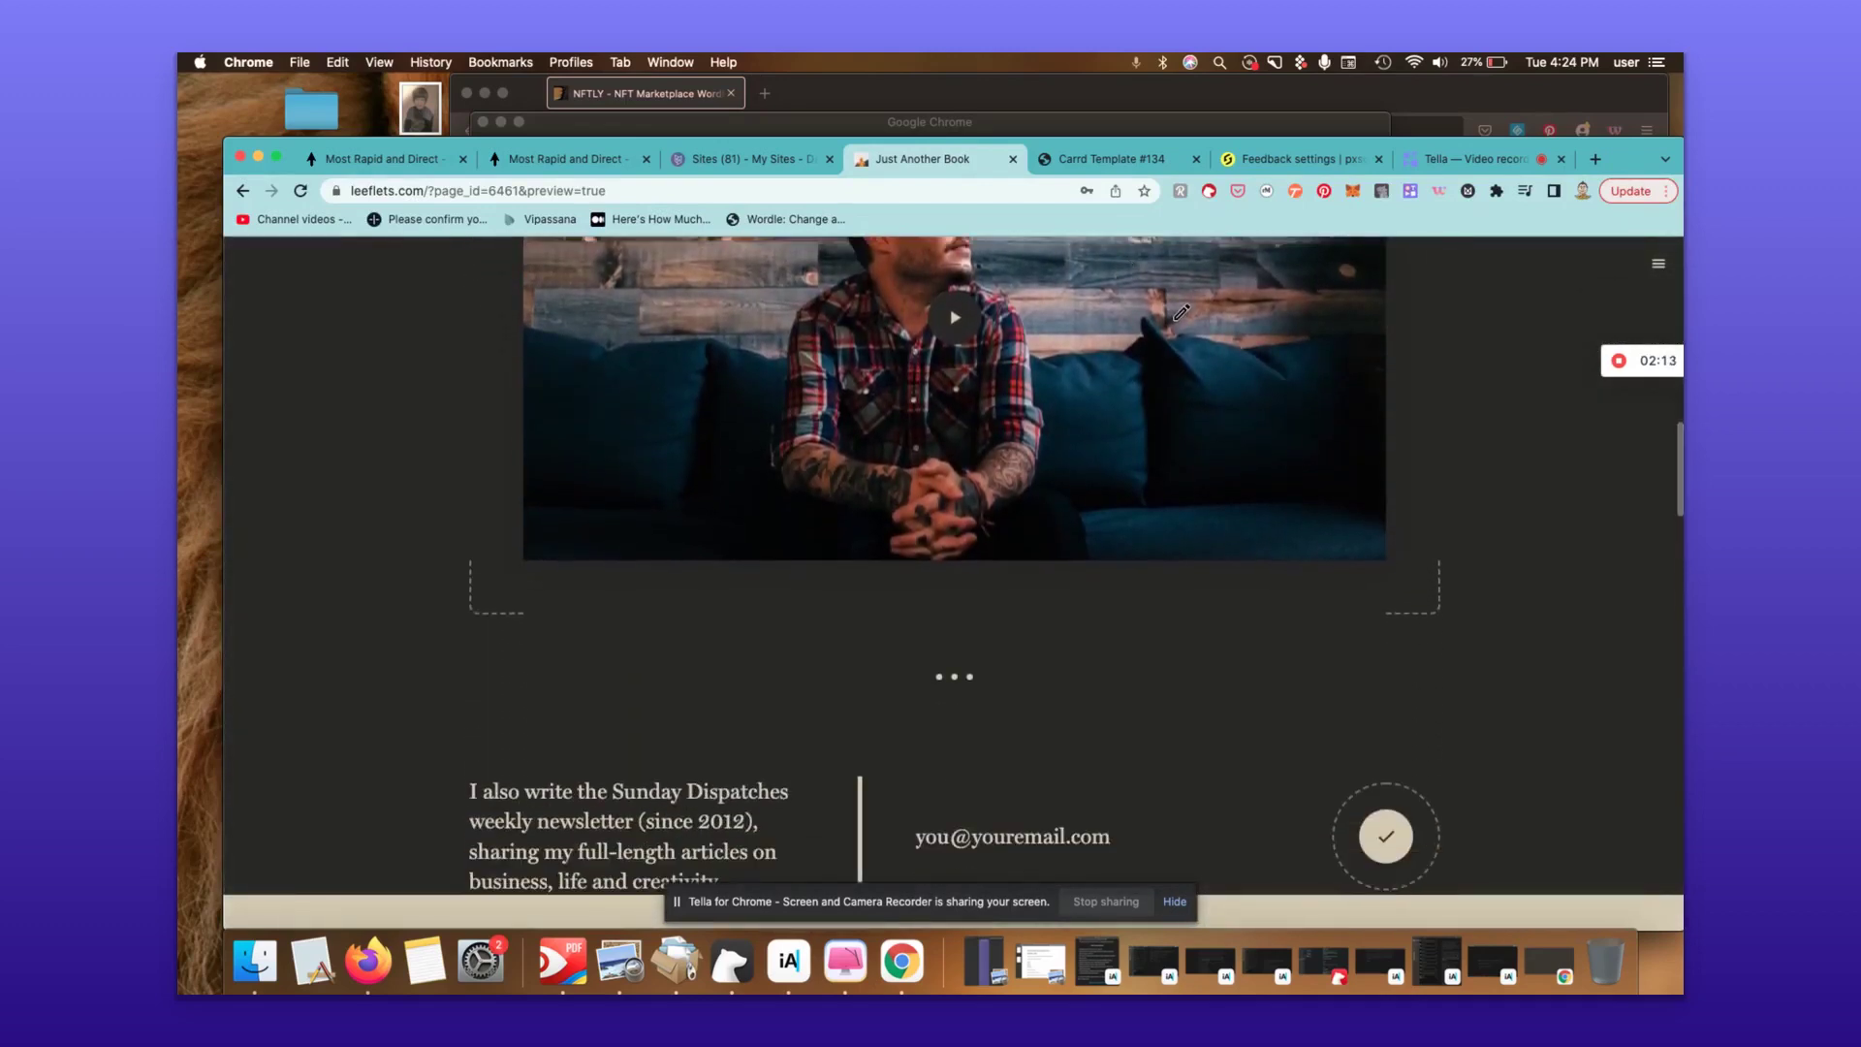
scroll(1180, 312, down, 4)
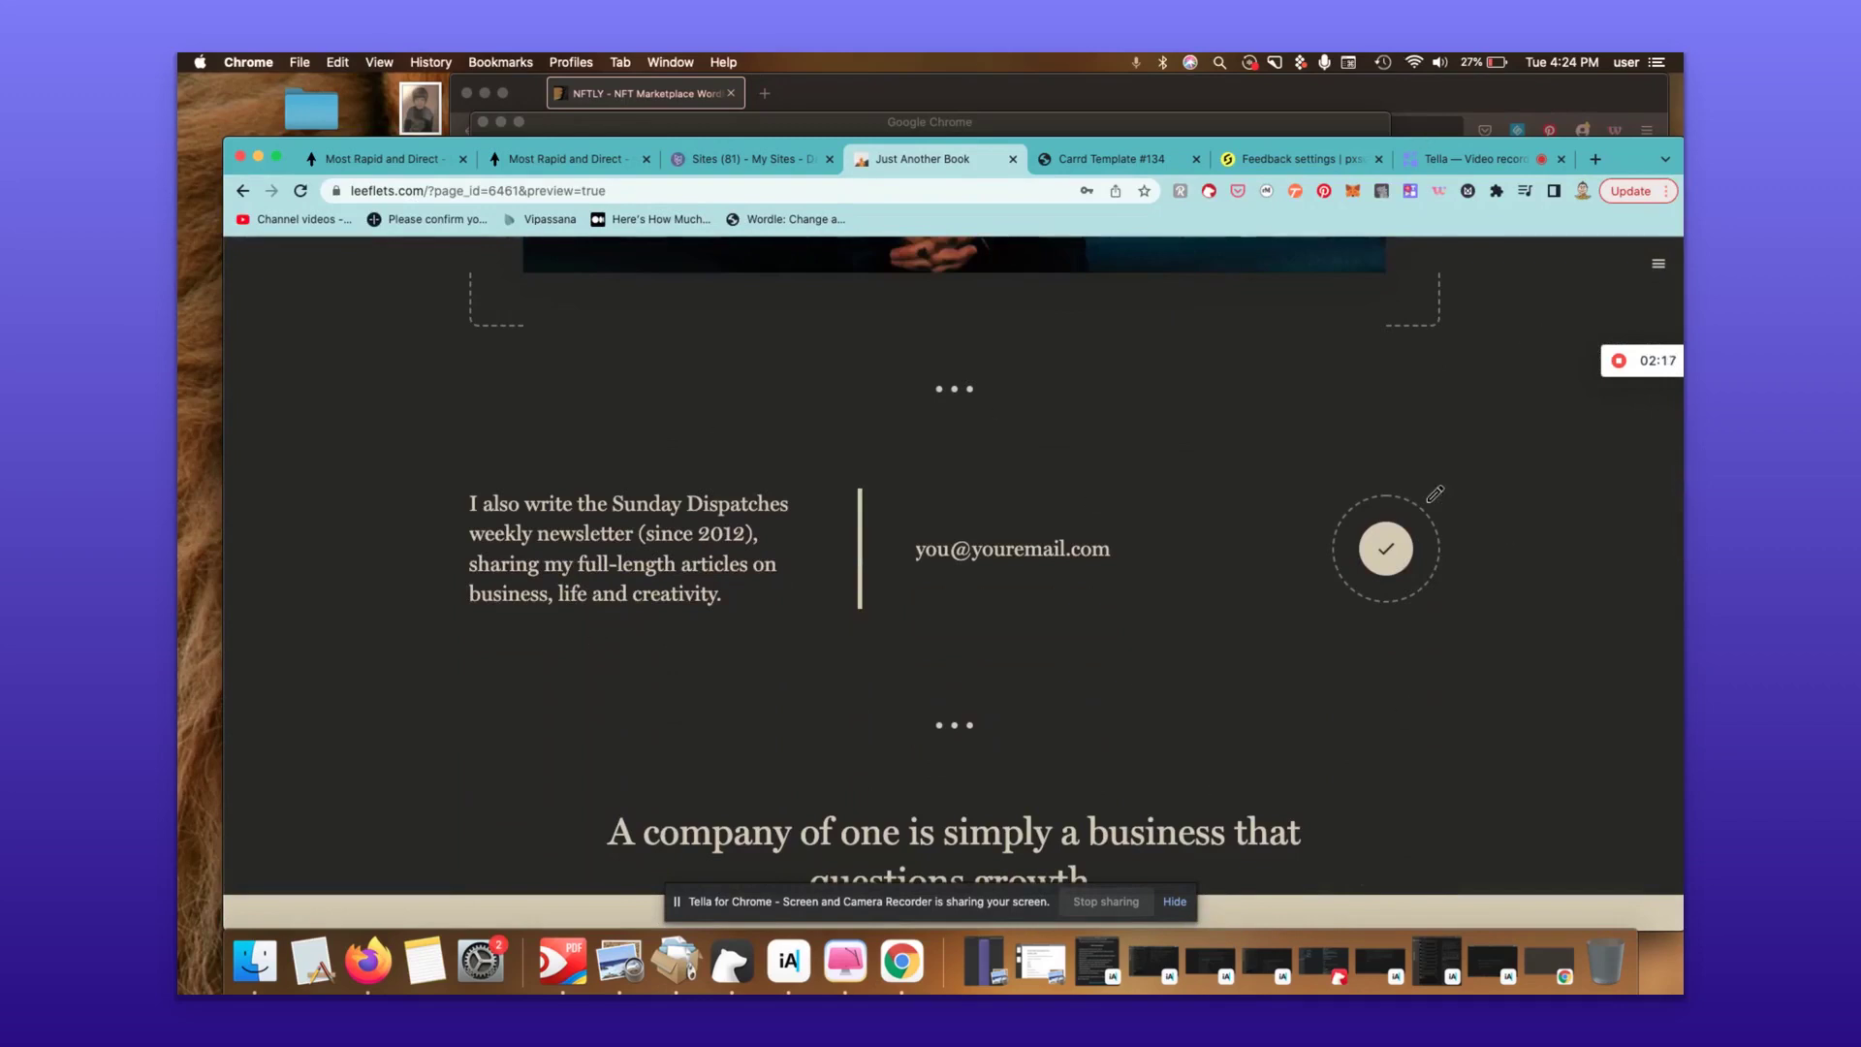
scroll(1251, 514, down, 5)
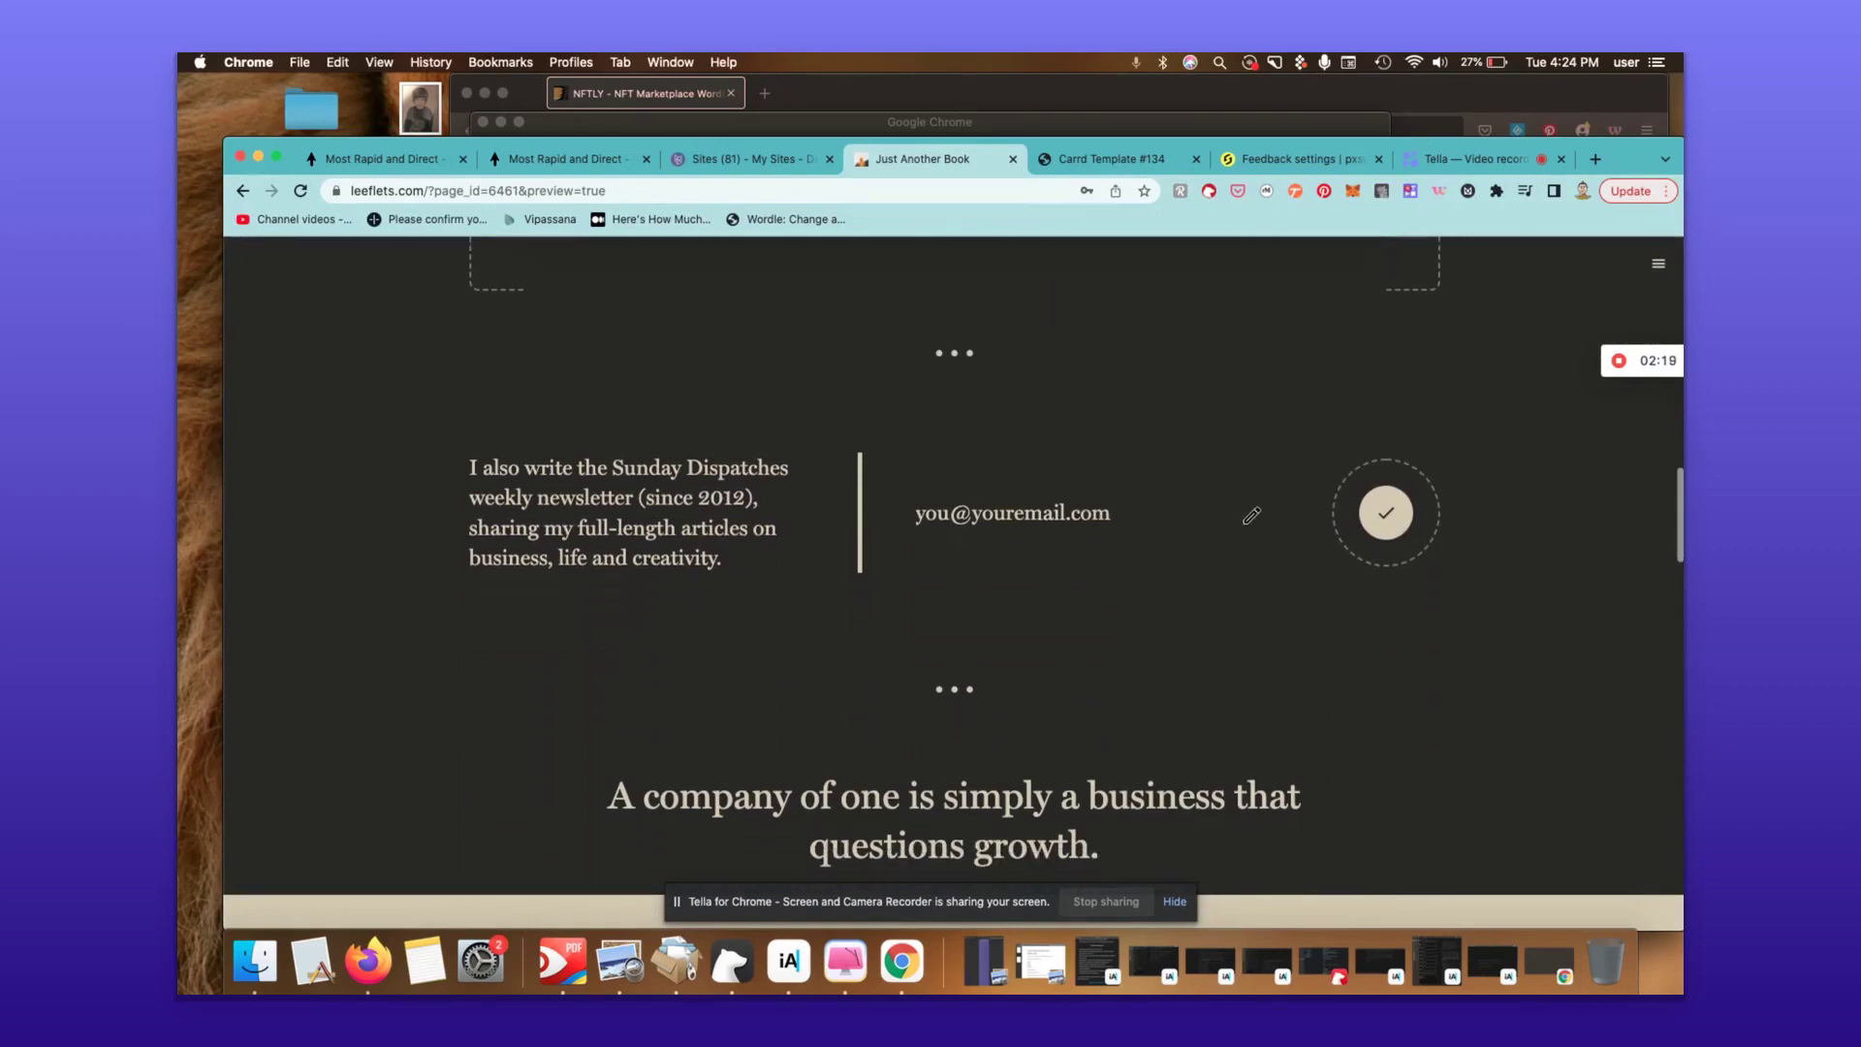
scroll(1251, 515, down, 6)
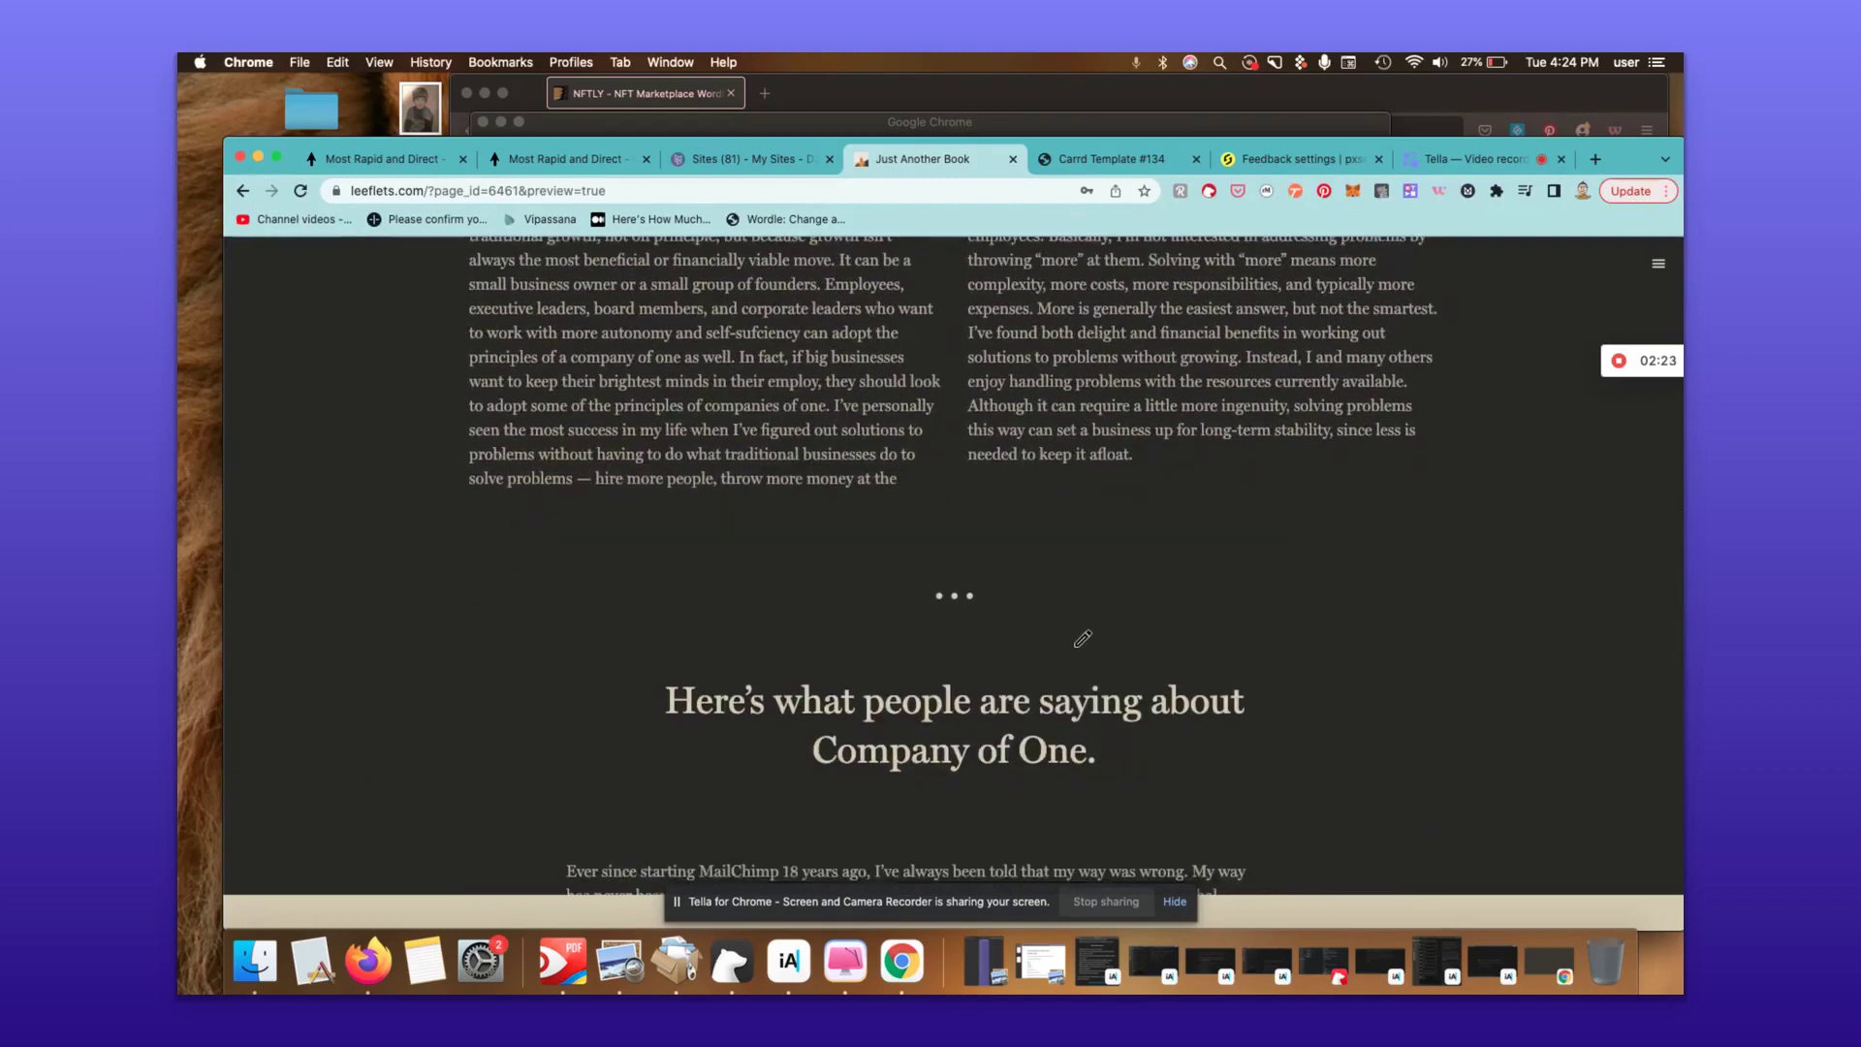
scroll(1117, 727, up, 1)
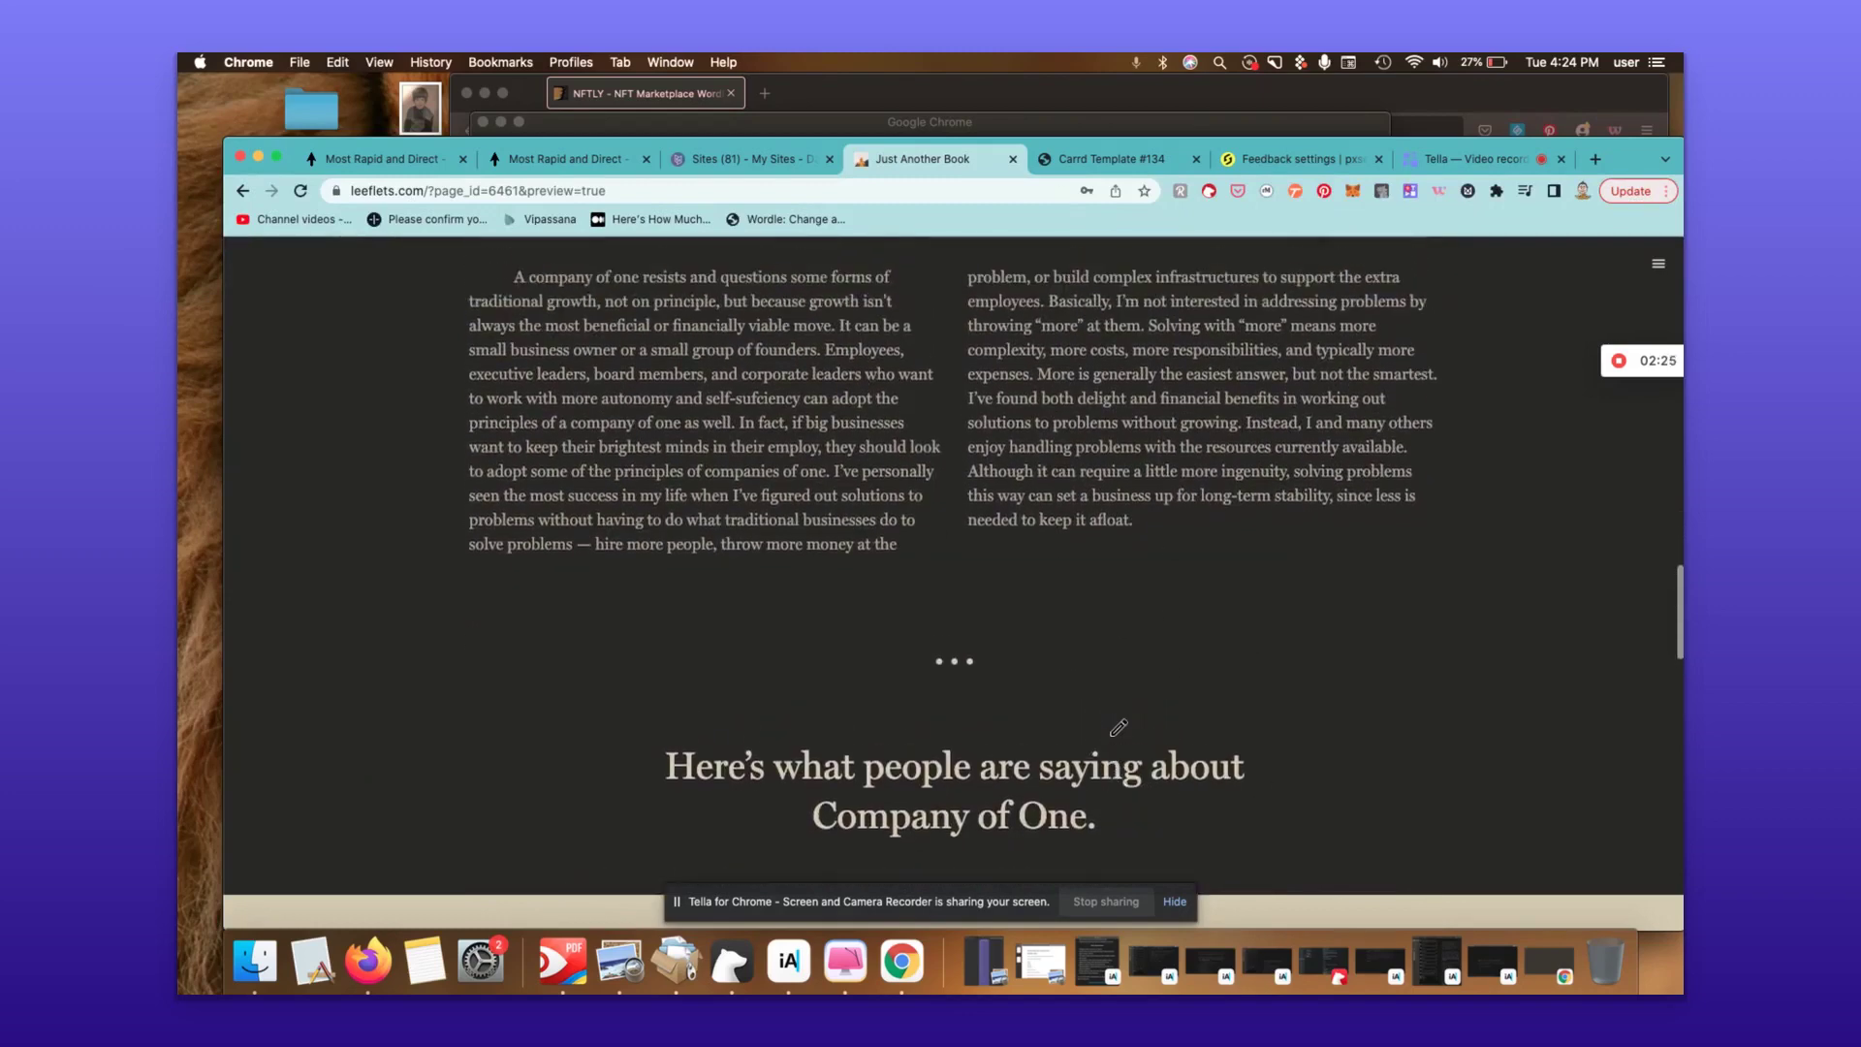
scroll(1066, 446, down, 10)
scroll(1066, 445, down, 11)
scroll(1066, 446, down, 2)
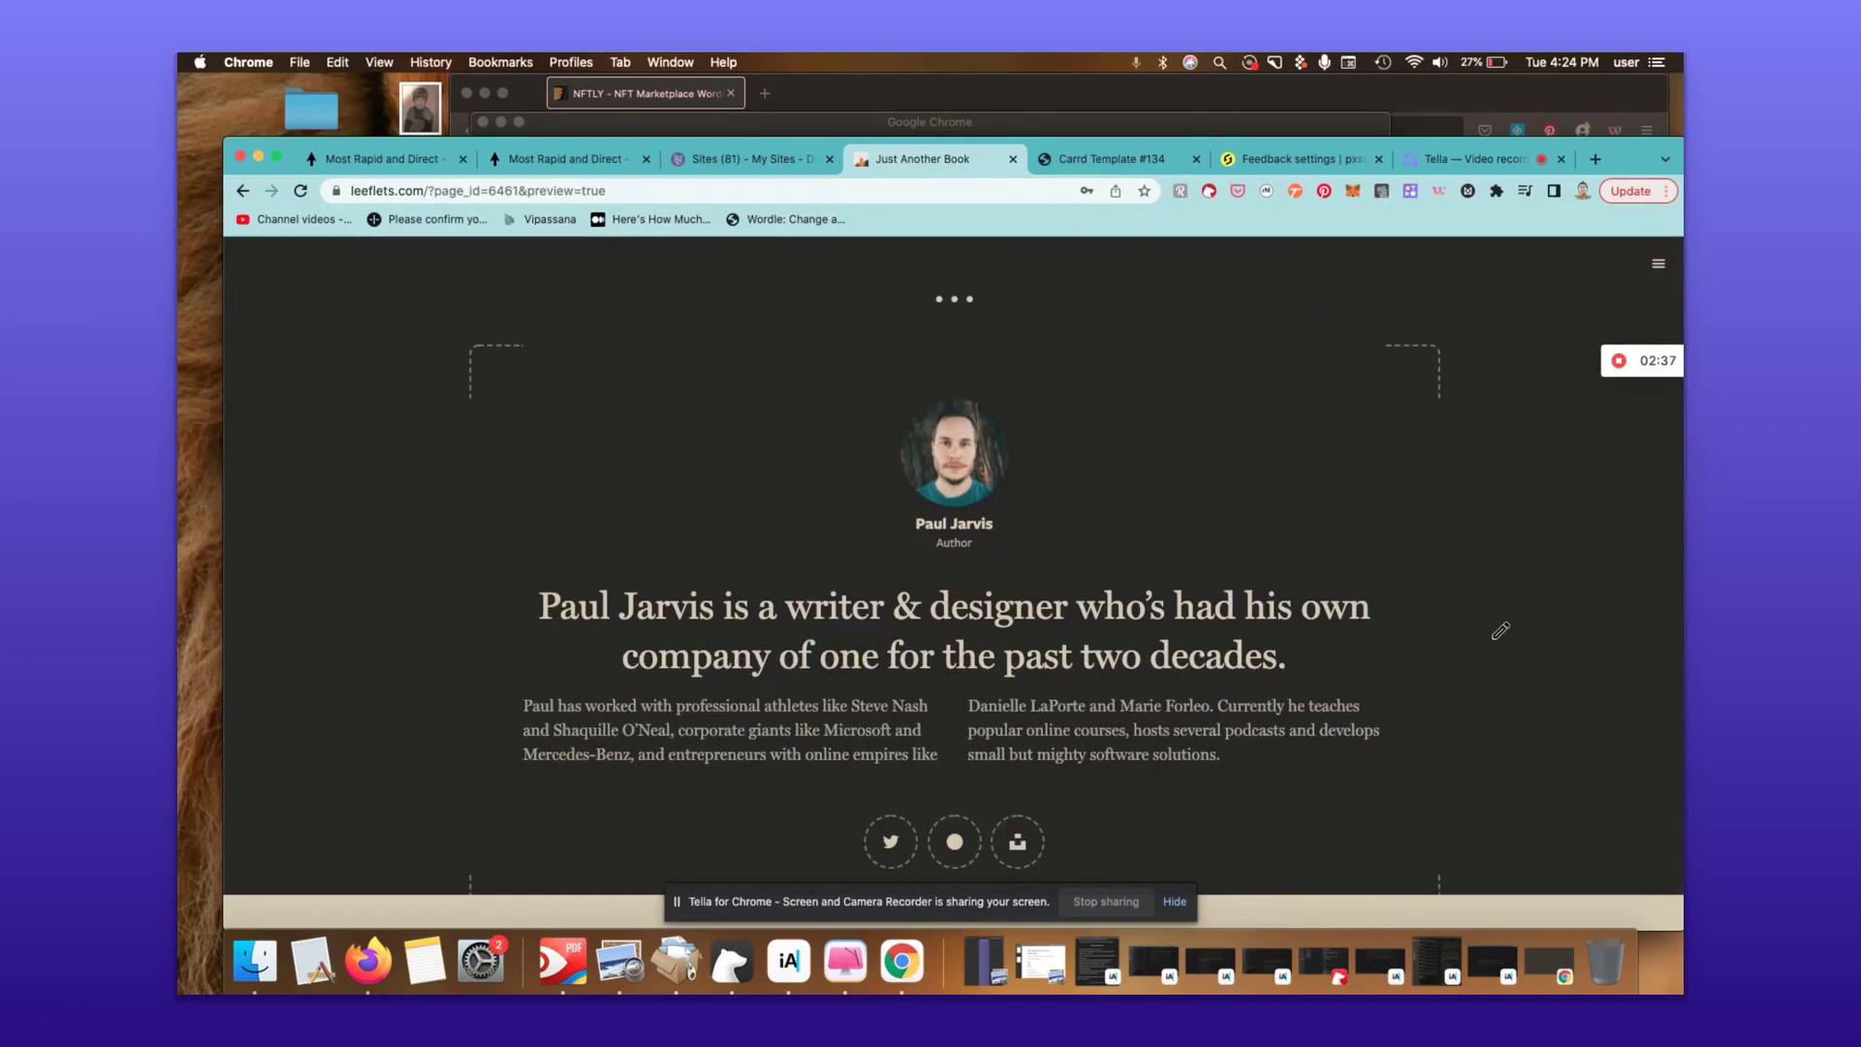
scroll(1500, 631, up, 10)
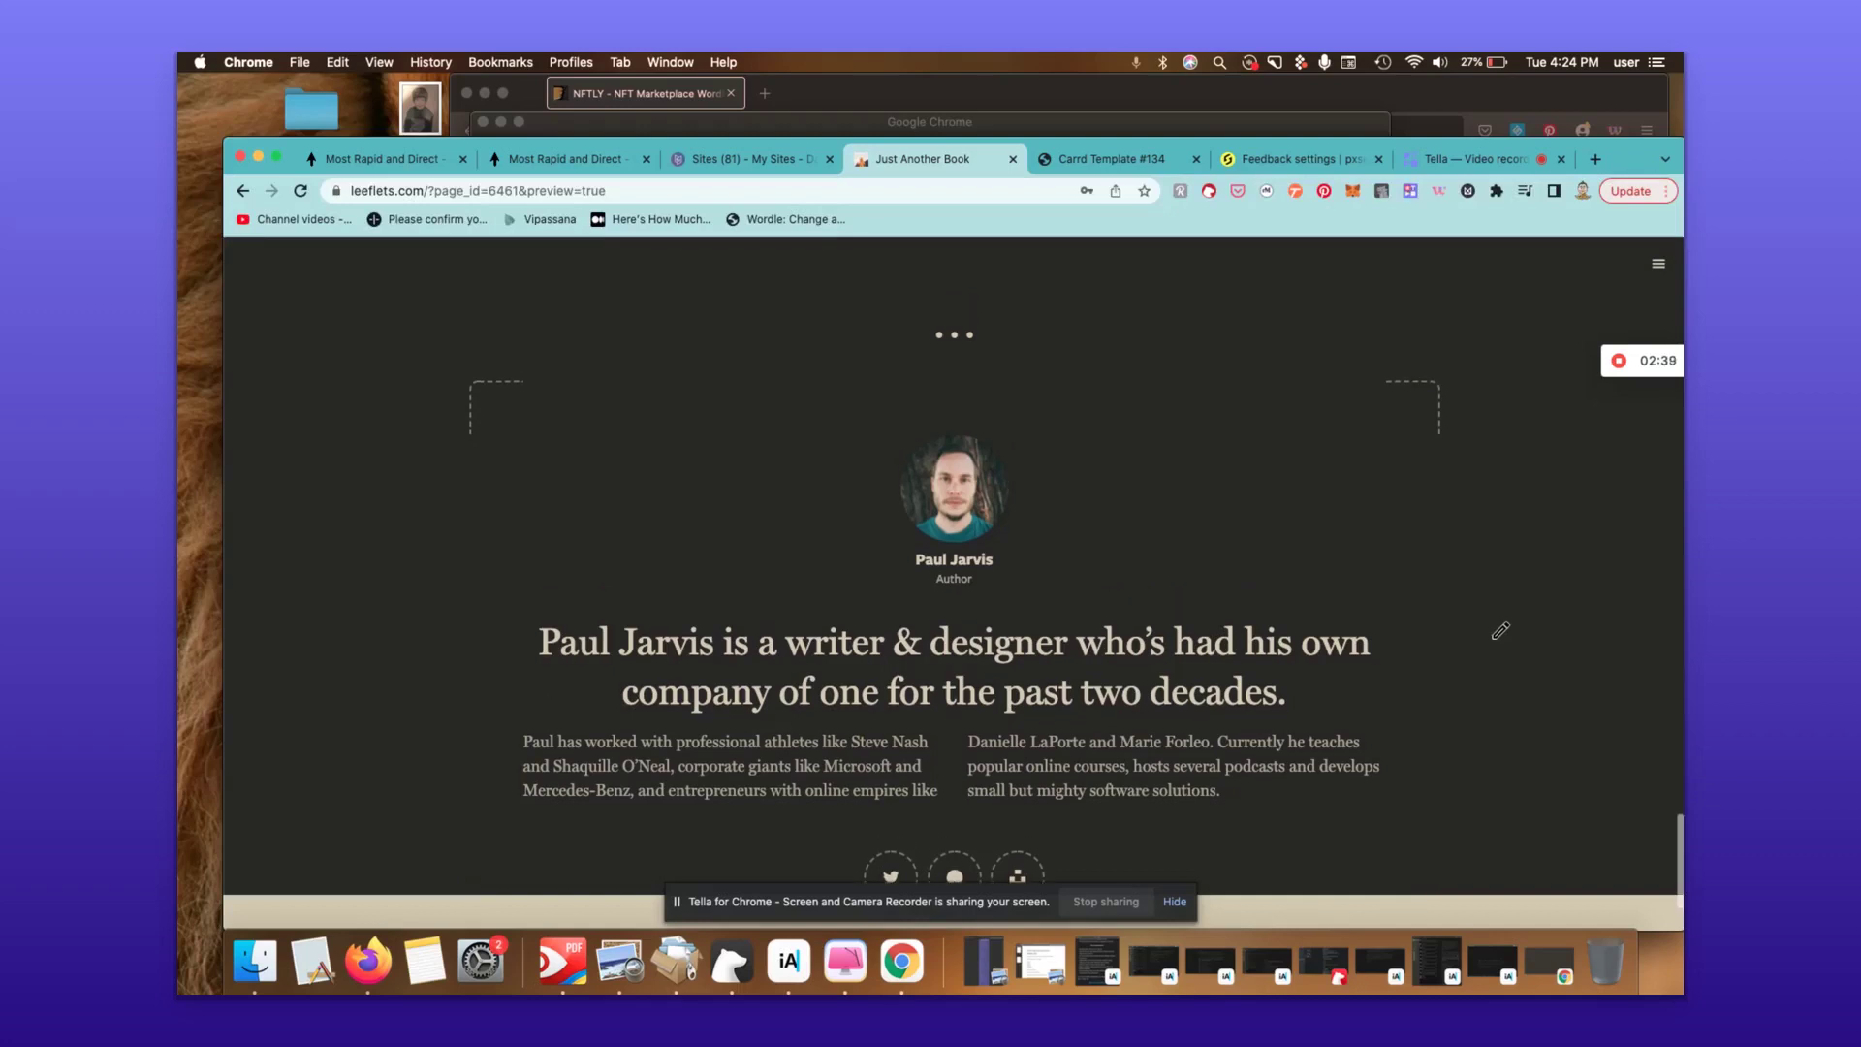
scroll(1500, 631, up, 10)
scroll(1500, 631, up, 10)
scroll(1500, 631, up, 10)
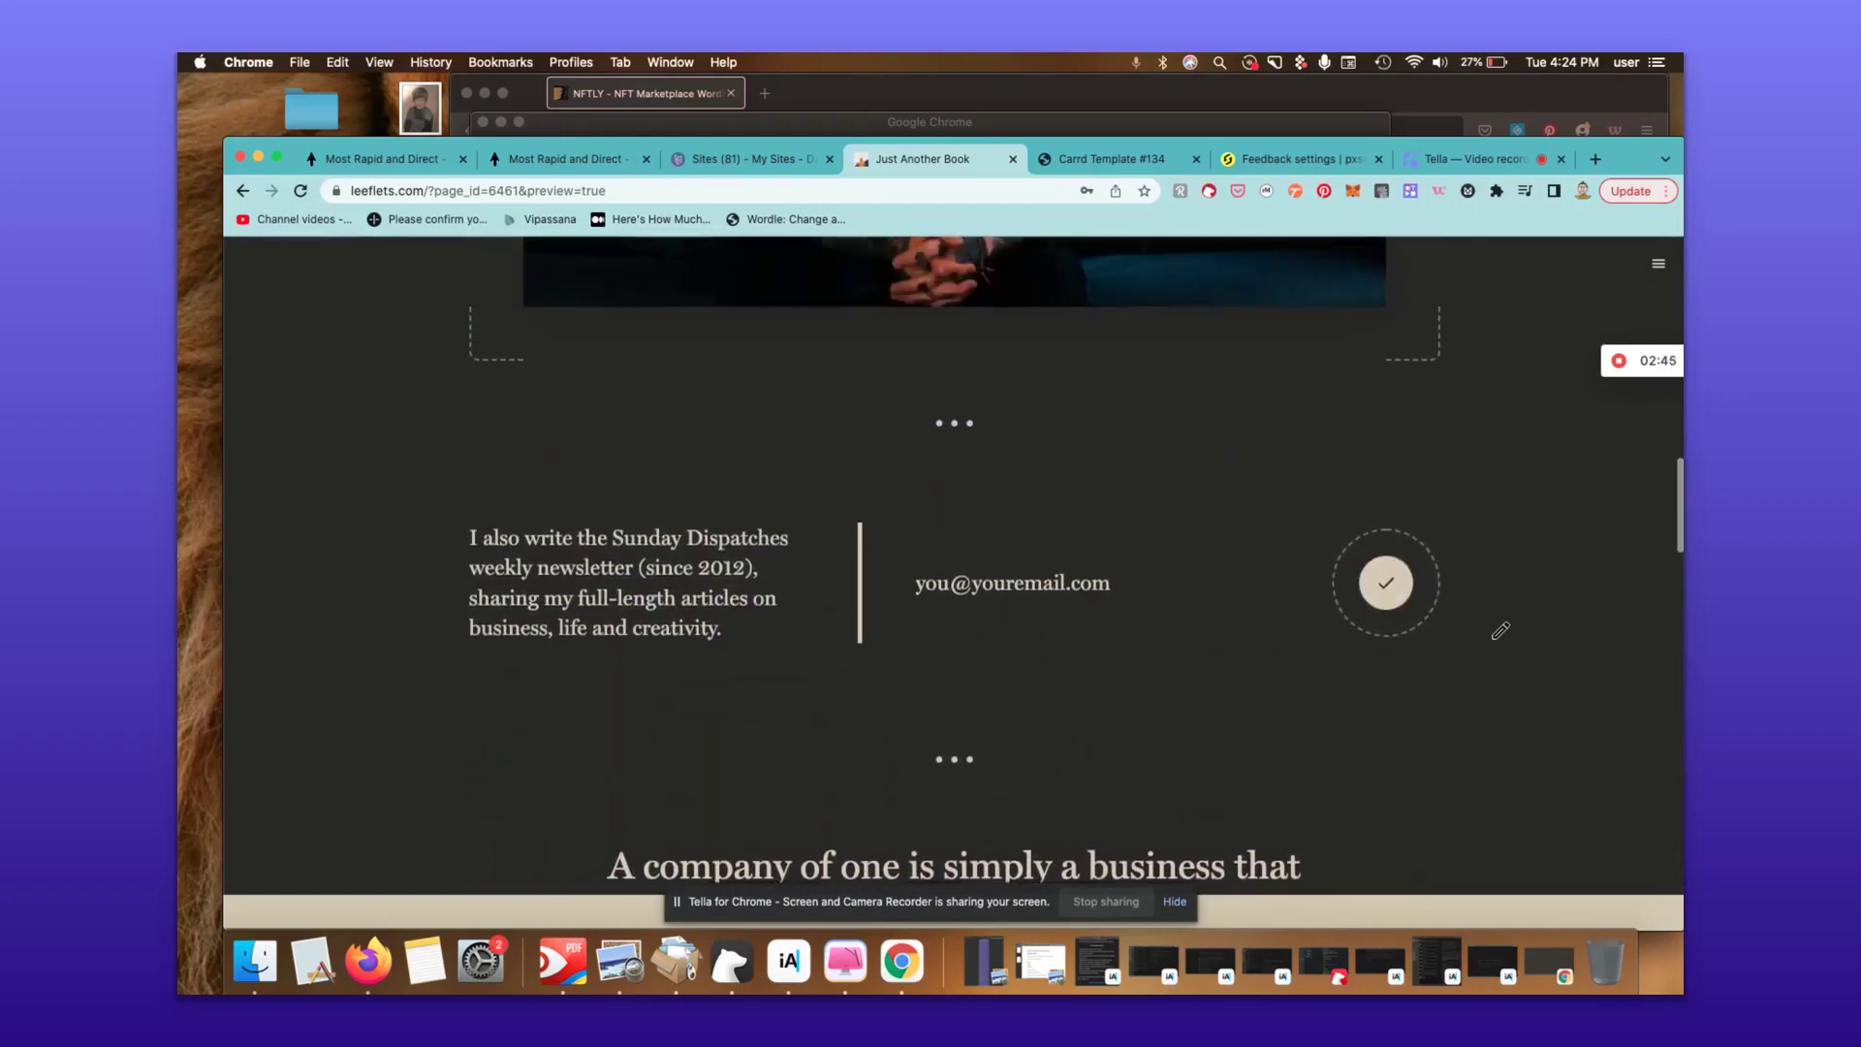
scroll(1501, 631, up, 10)
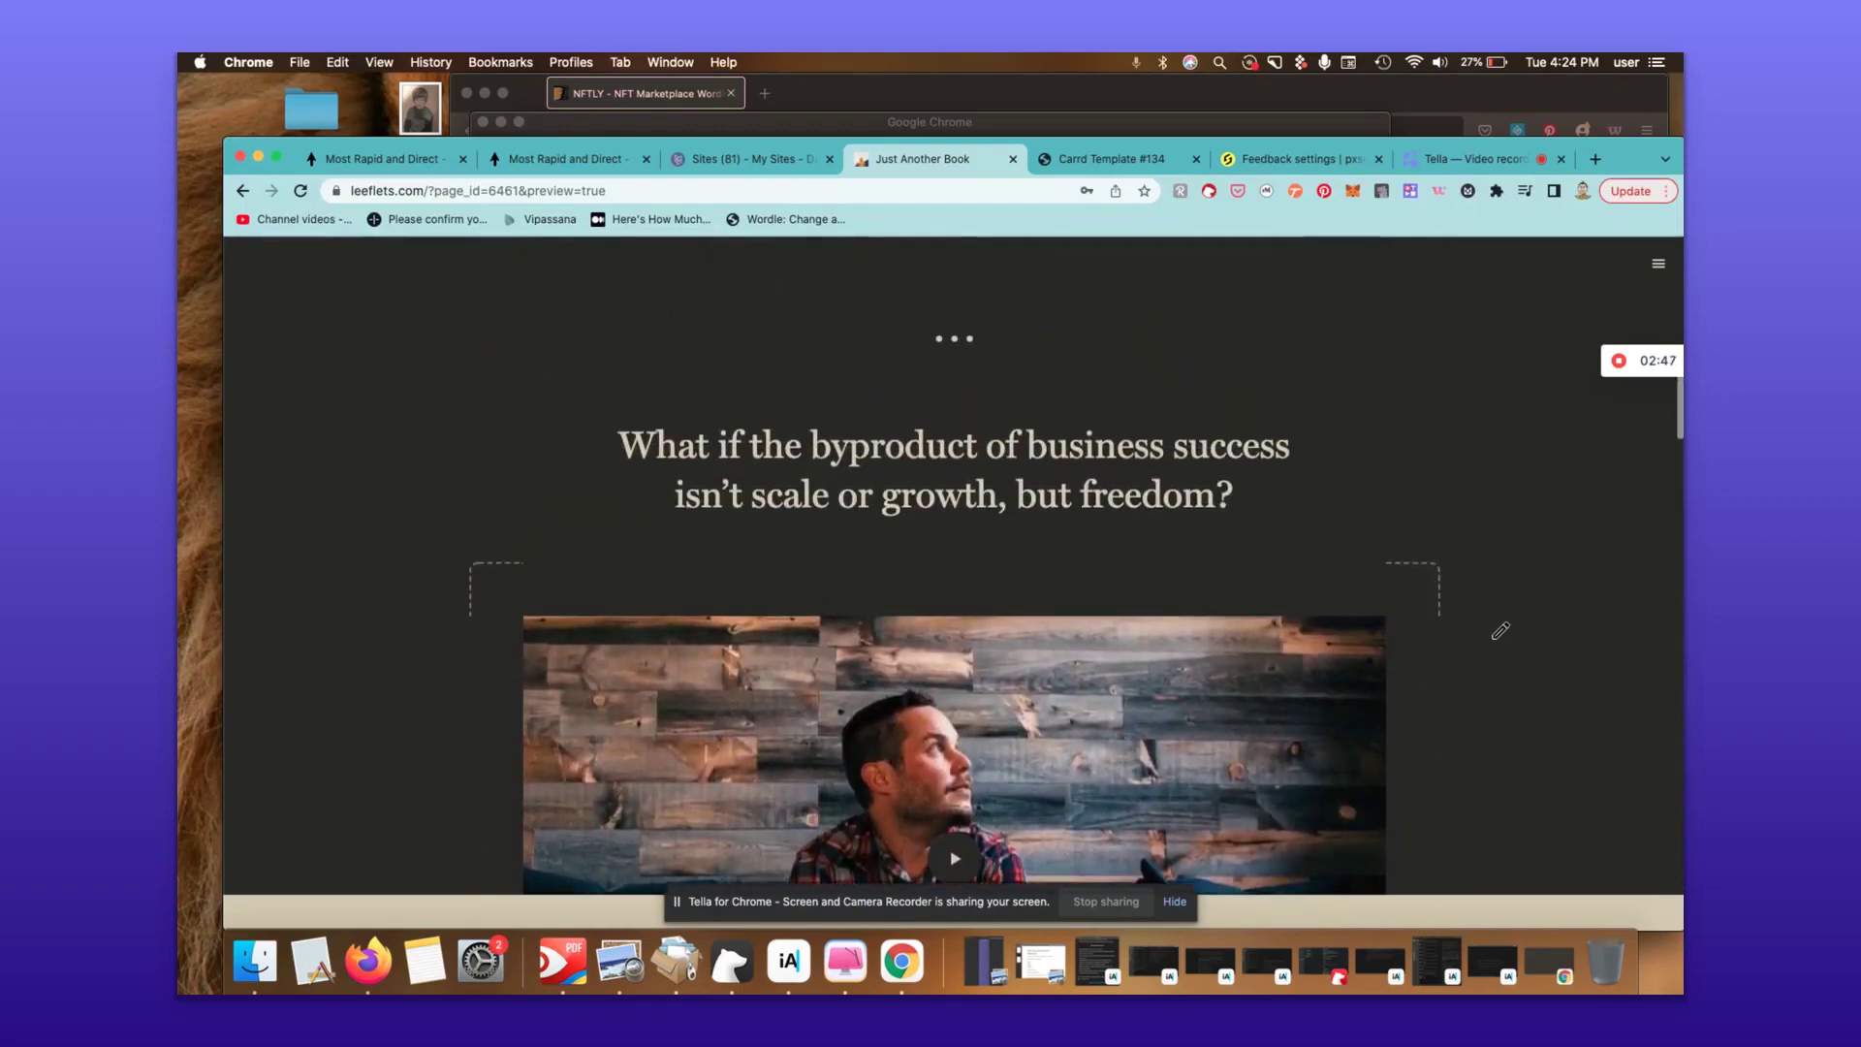
scroll(1500, 631, up, 2)
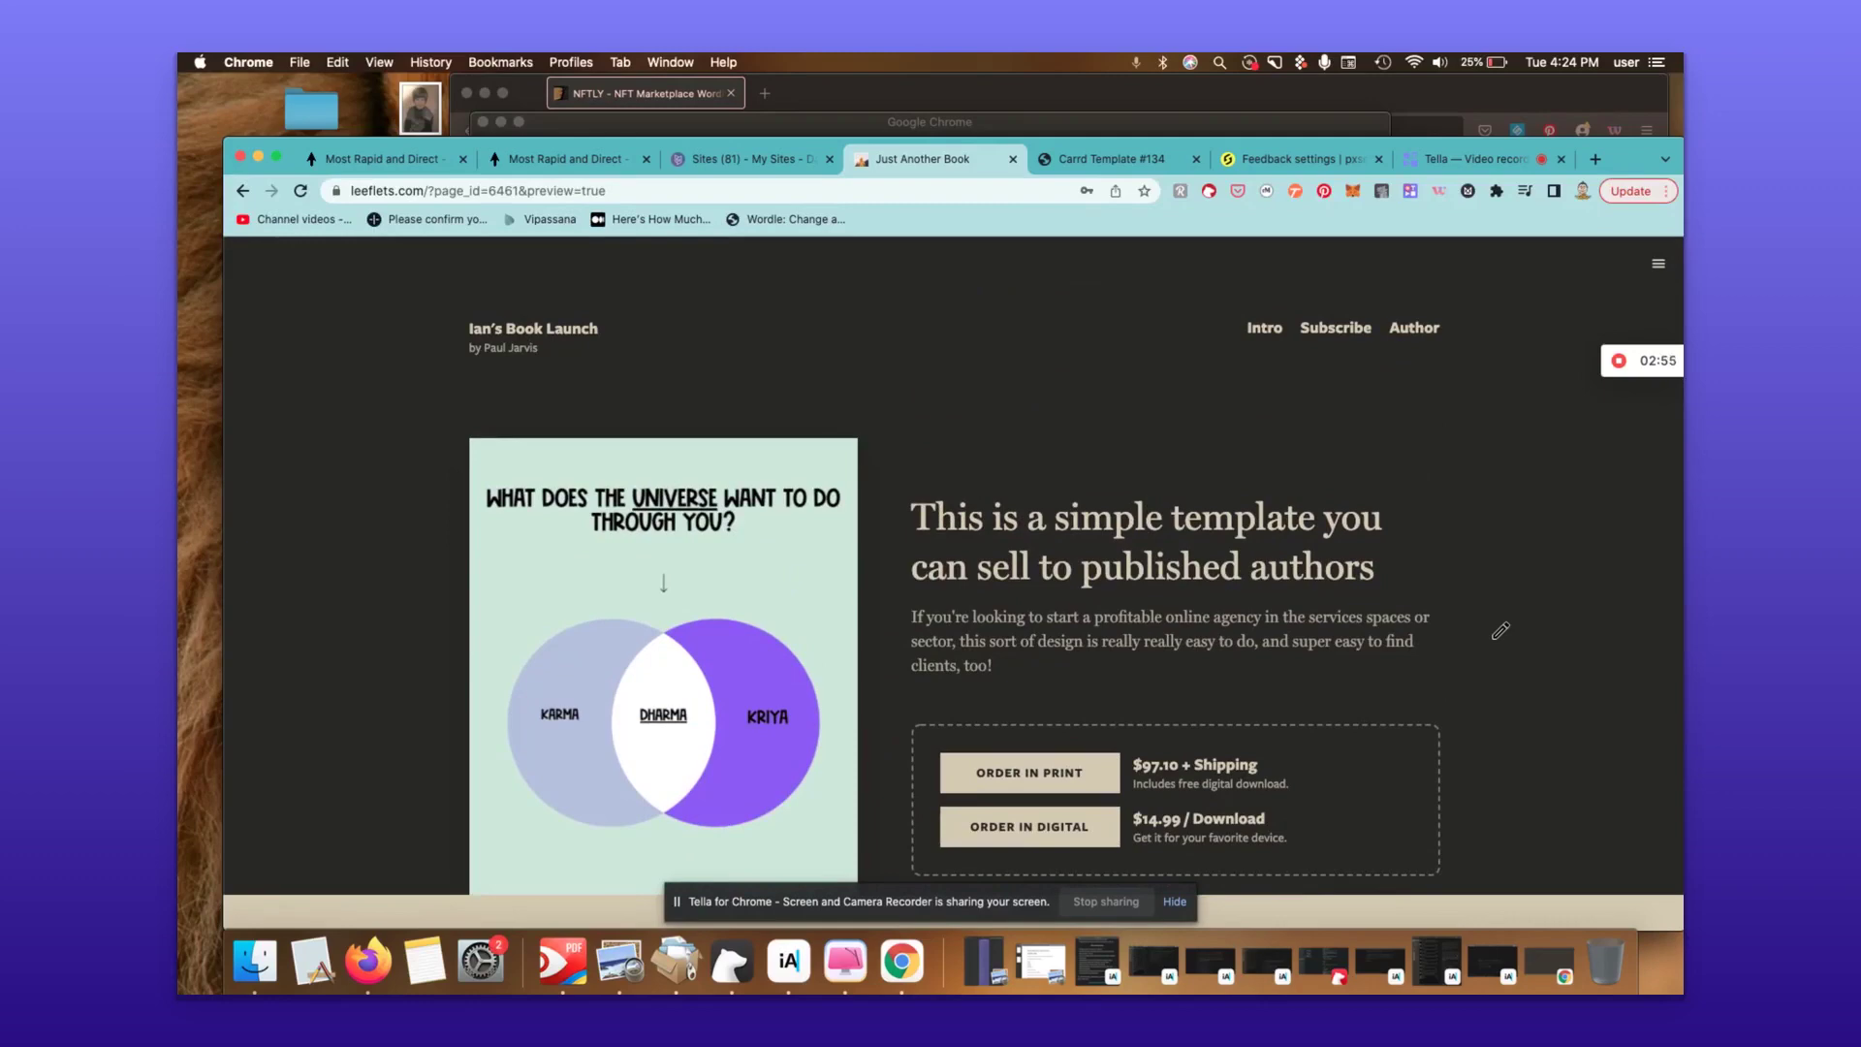
- In the Book Video settings, toggle Content Visibility off and back on
click(1656, 267)
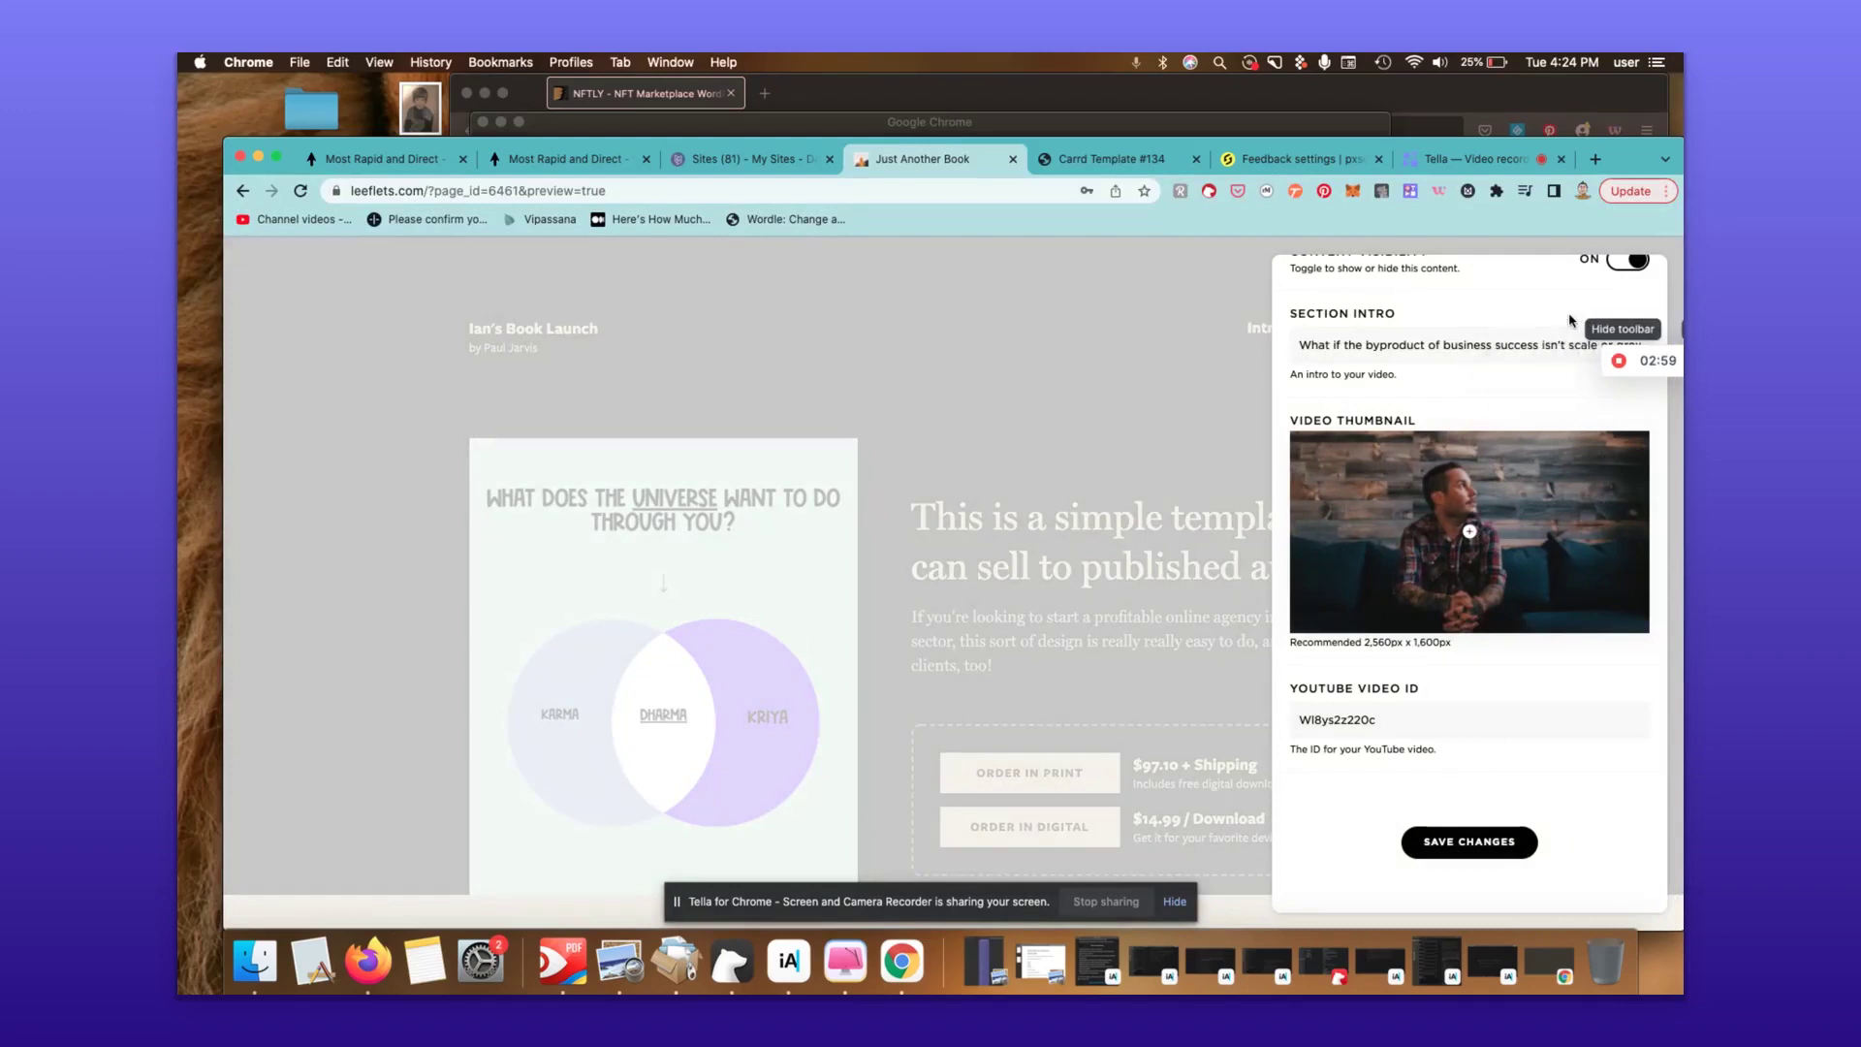
scroll(1574, 319, up, 3)
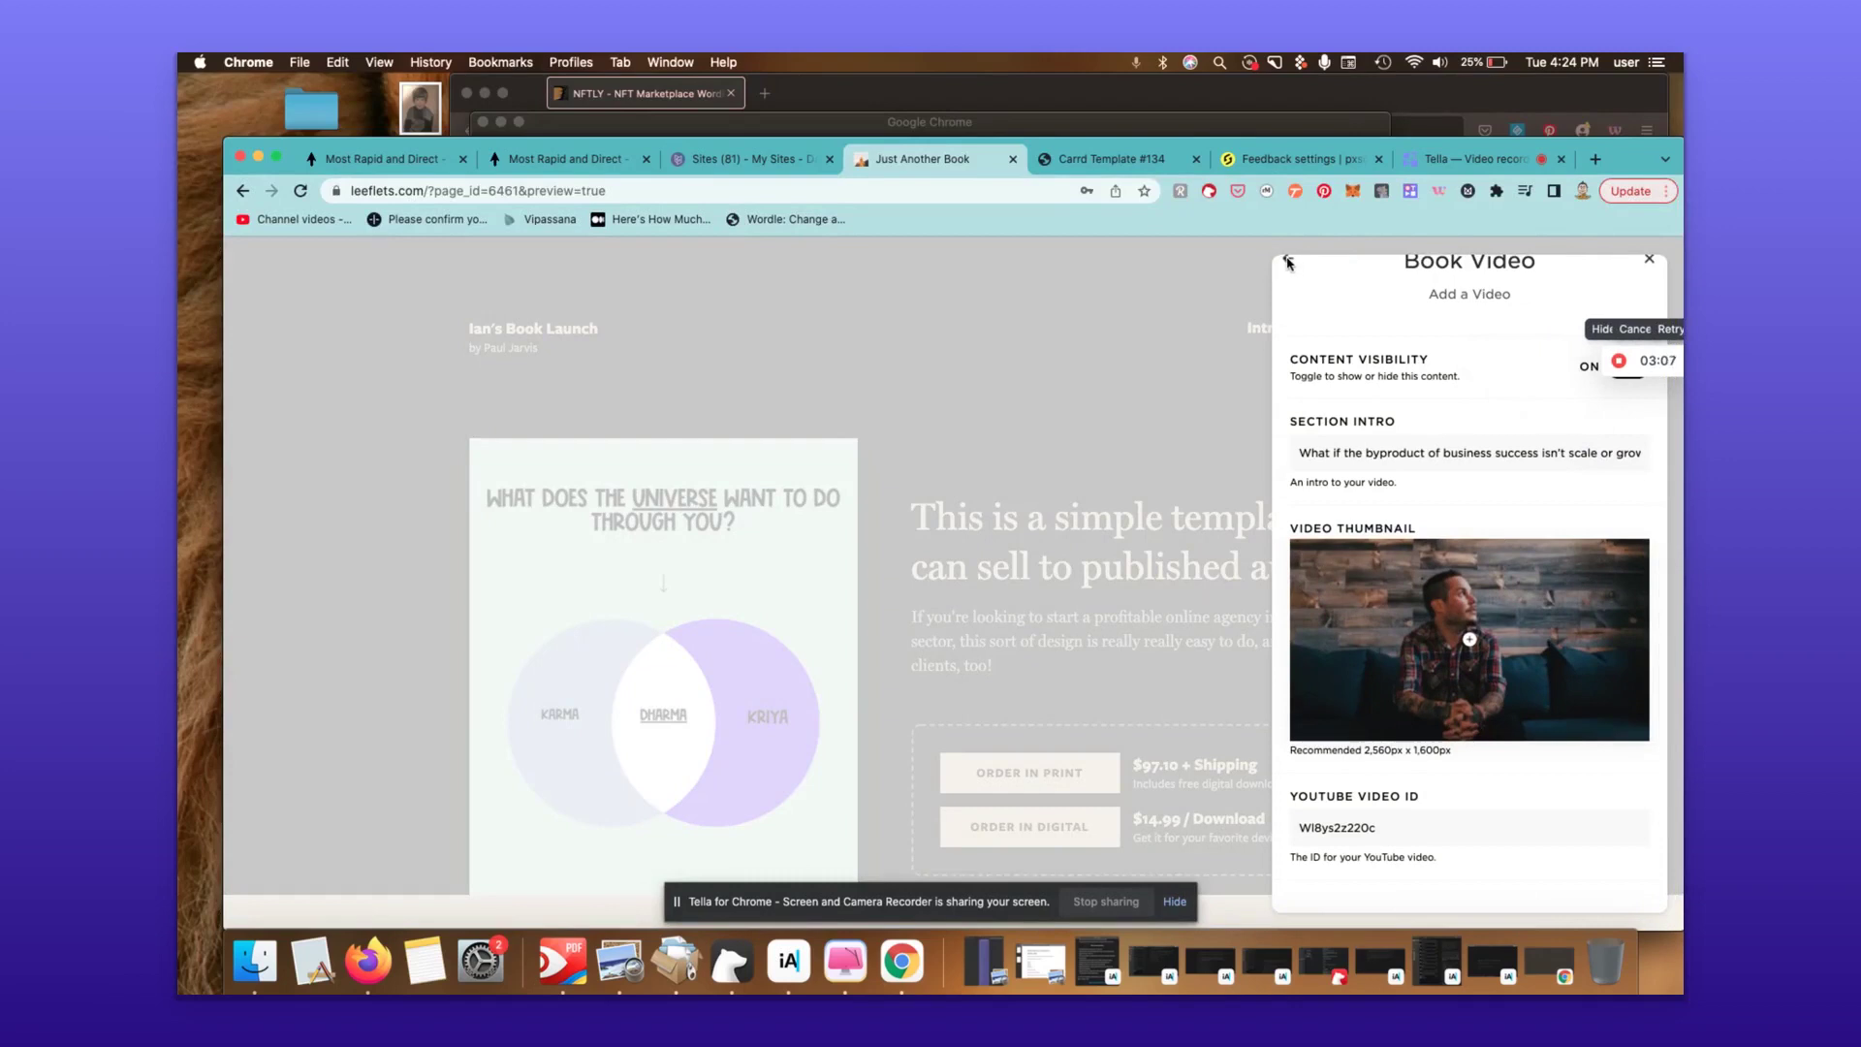
scroll(1288, 261, up, 1)
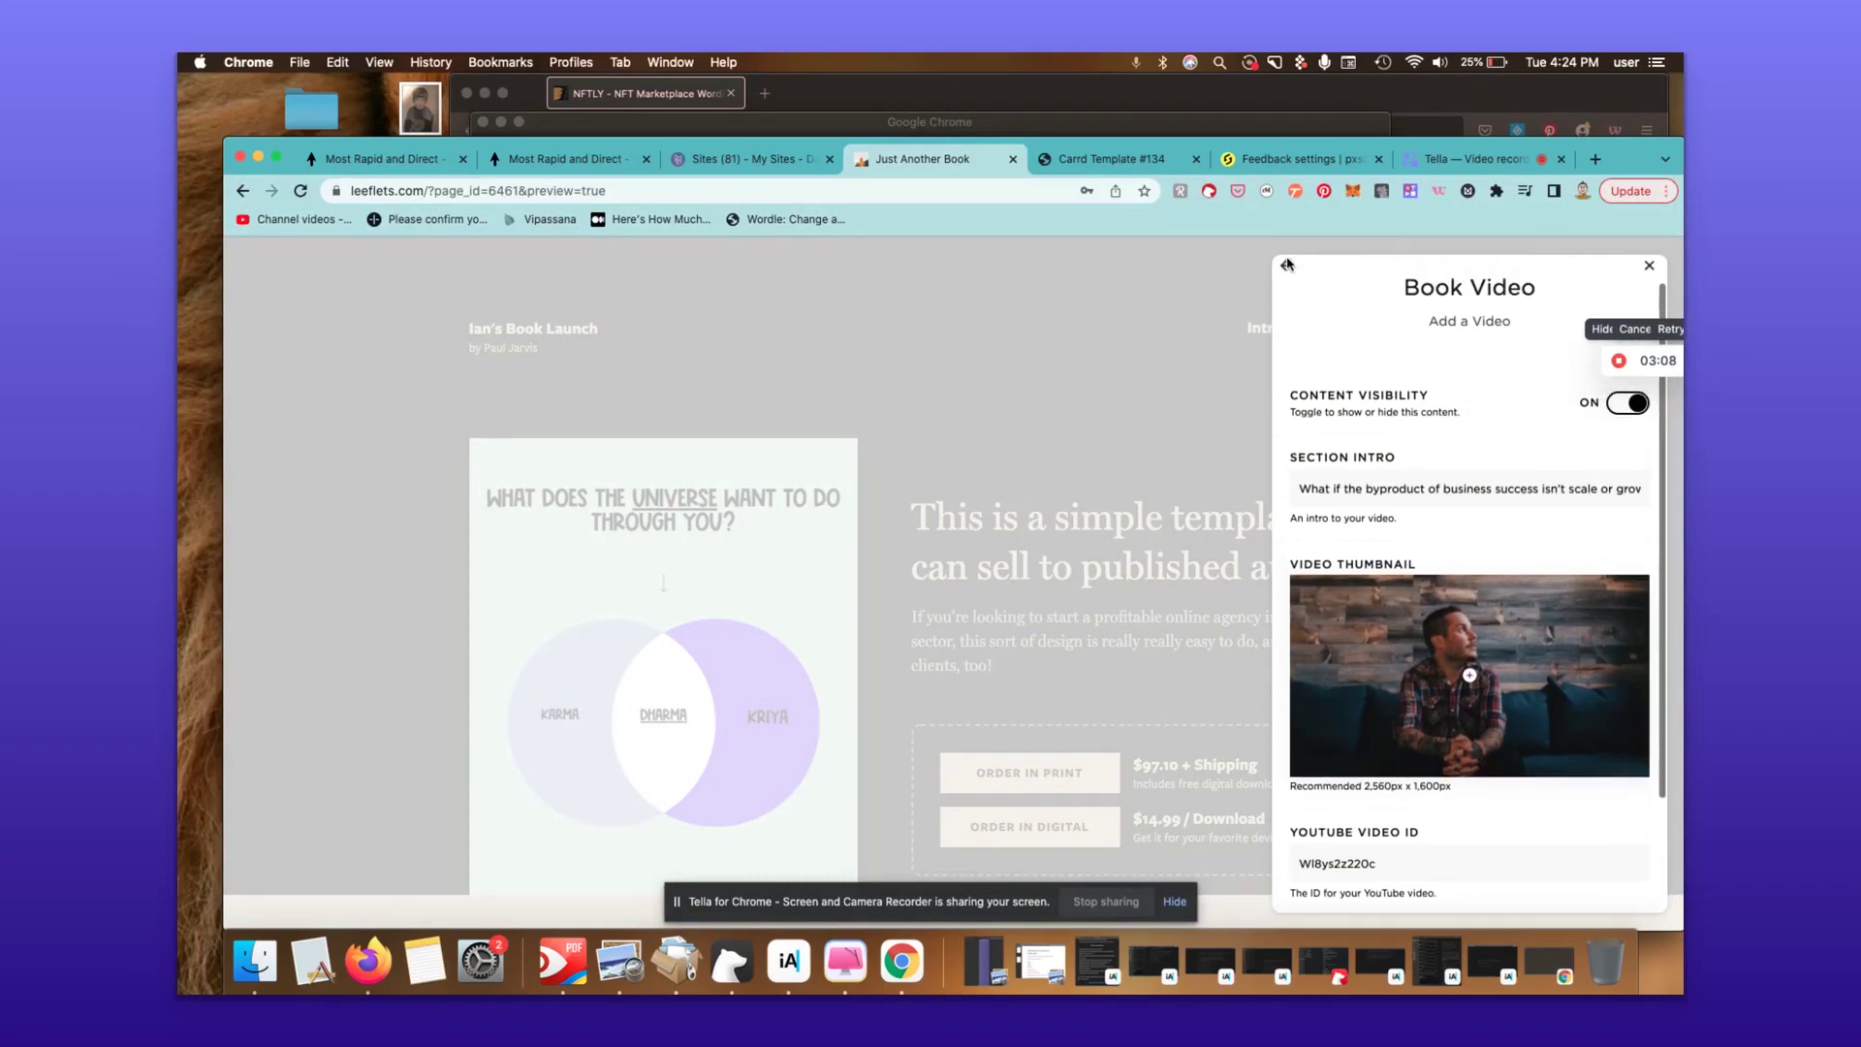
click(1620, 411)
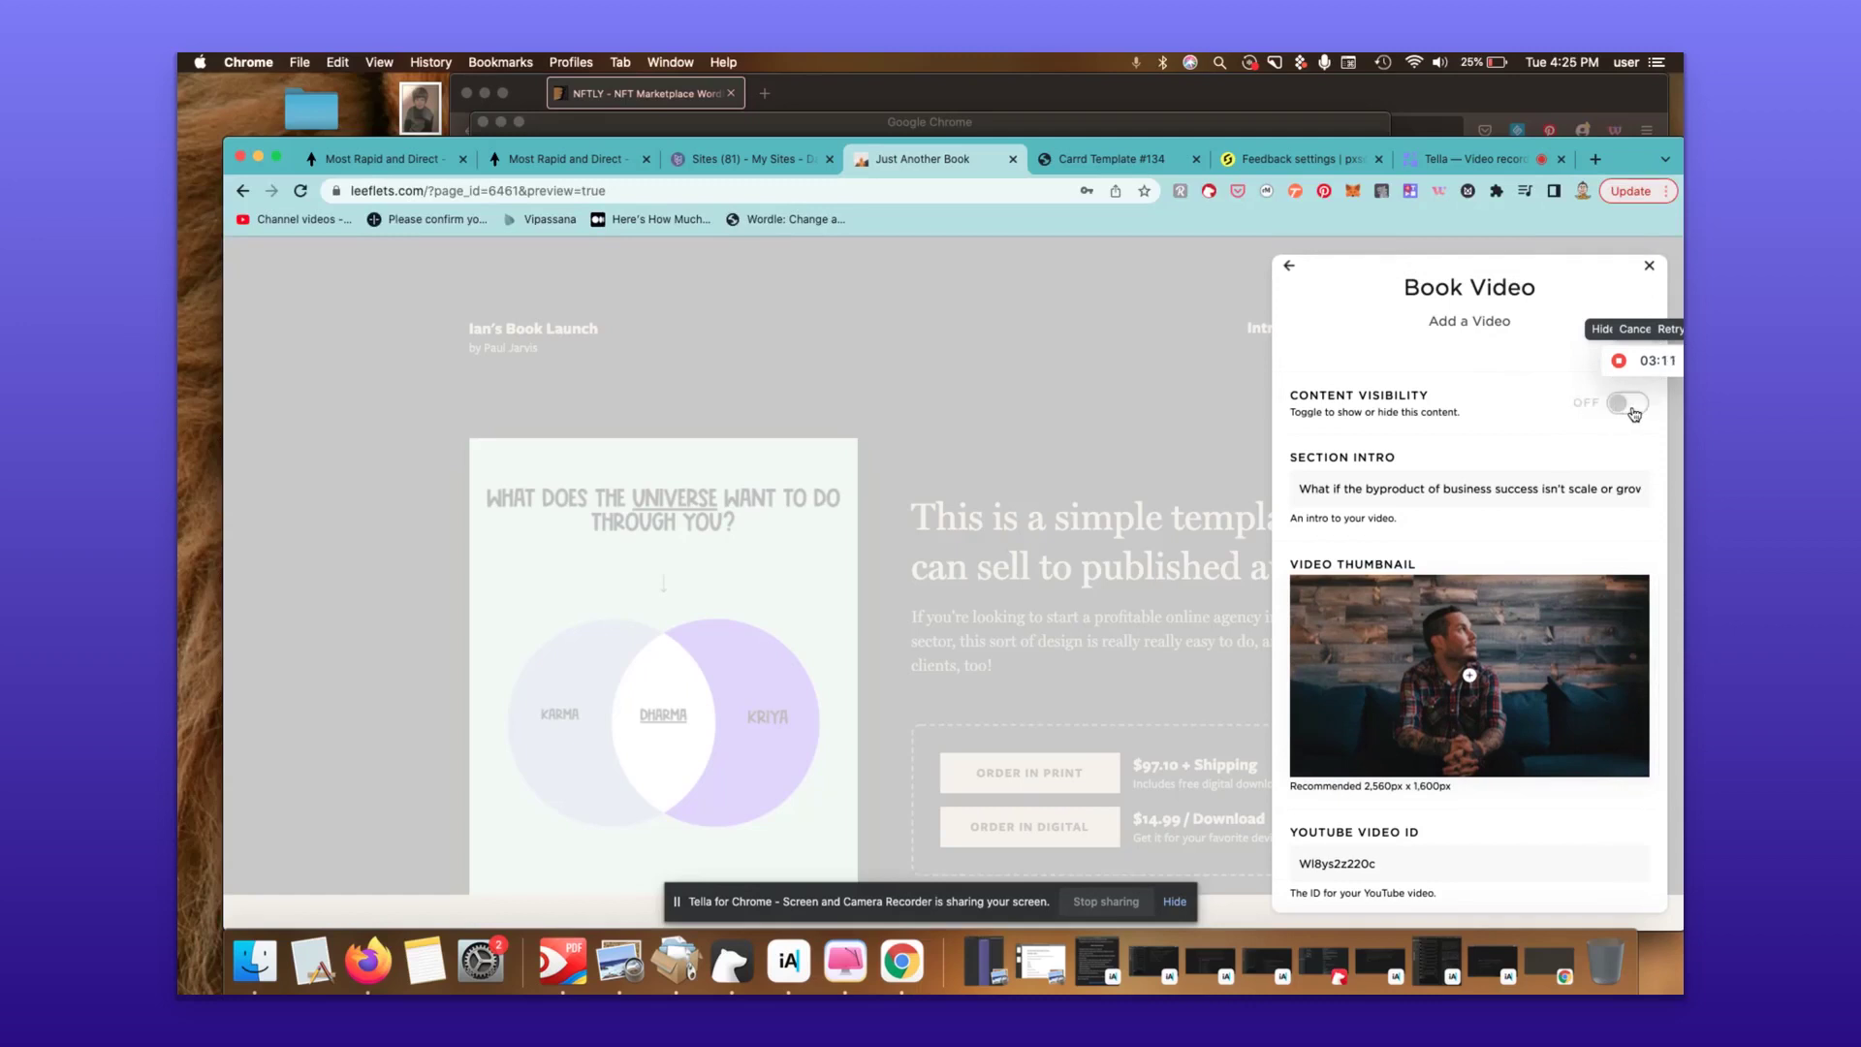
click(1634, 413)
- Save the Book Video section with its content still visible
scroll(1549, 405, down, 1)
scroll(1549, 405, down, 3)
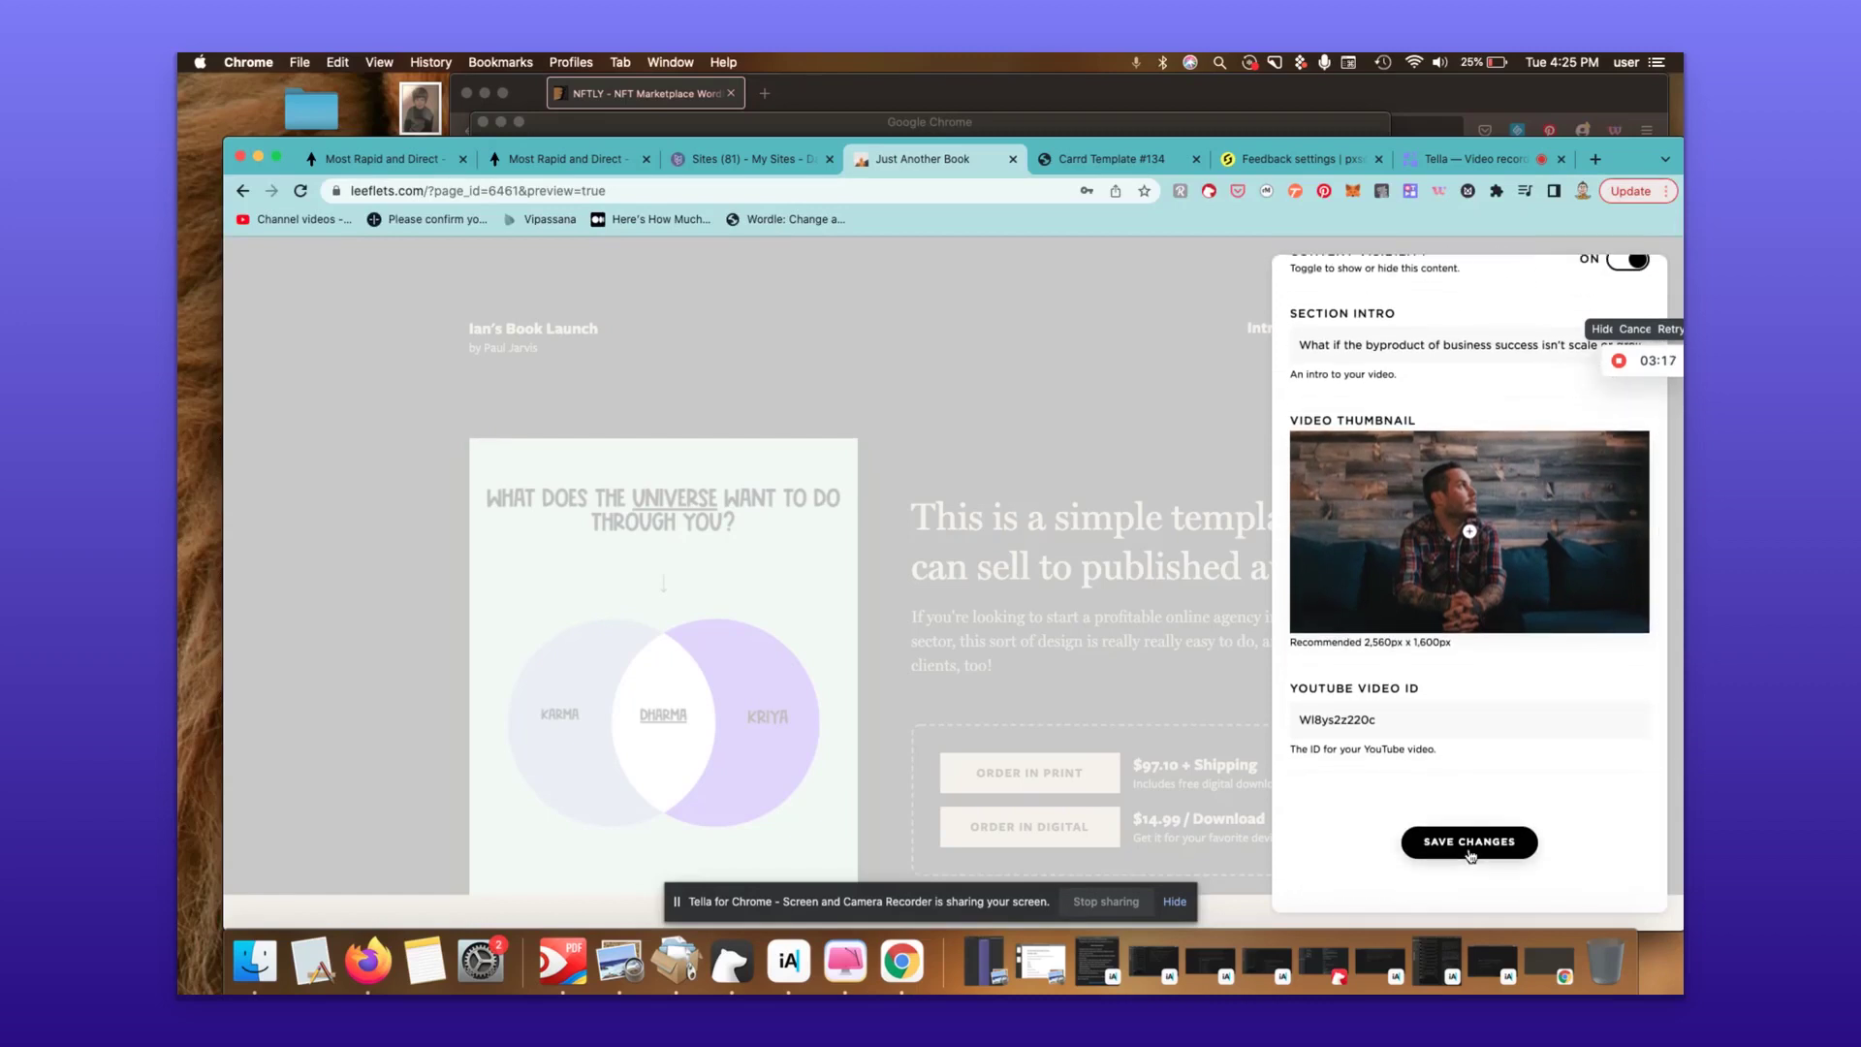
click(1469, 849)
scroll(1402, 313, up, 4)
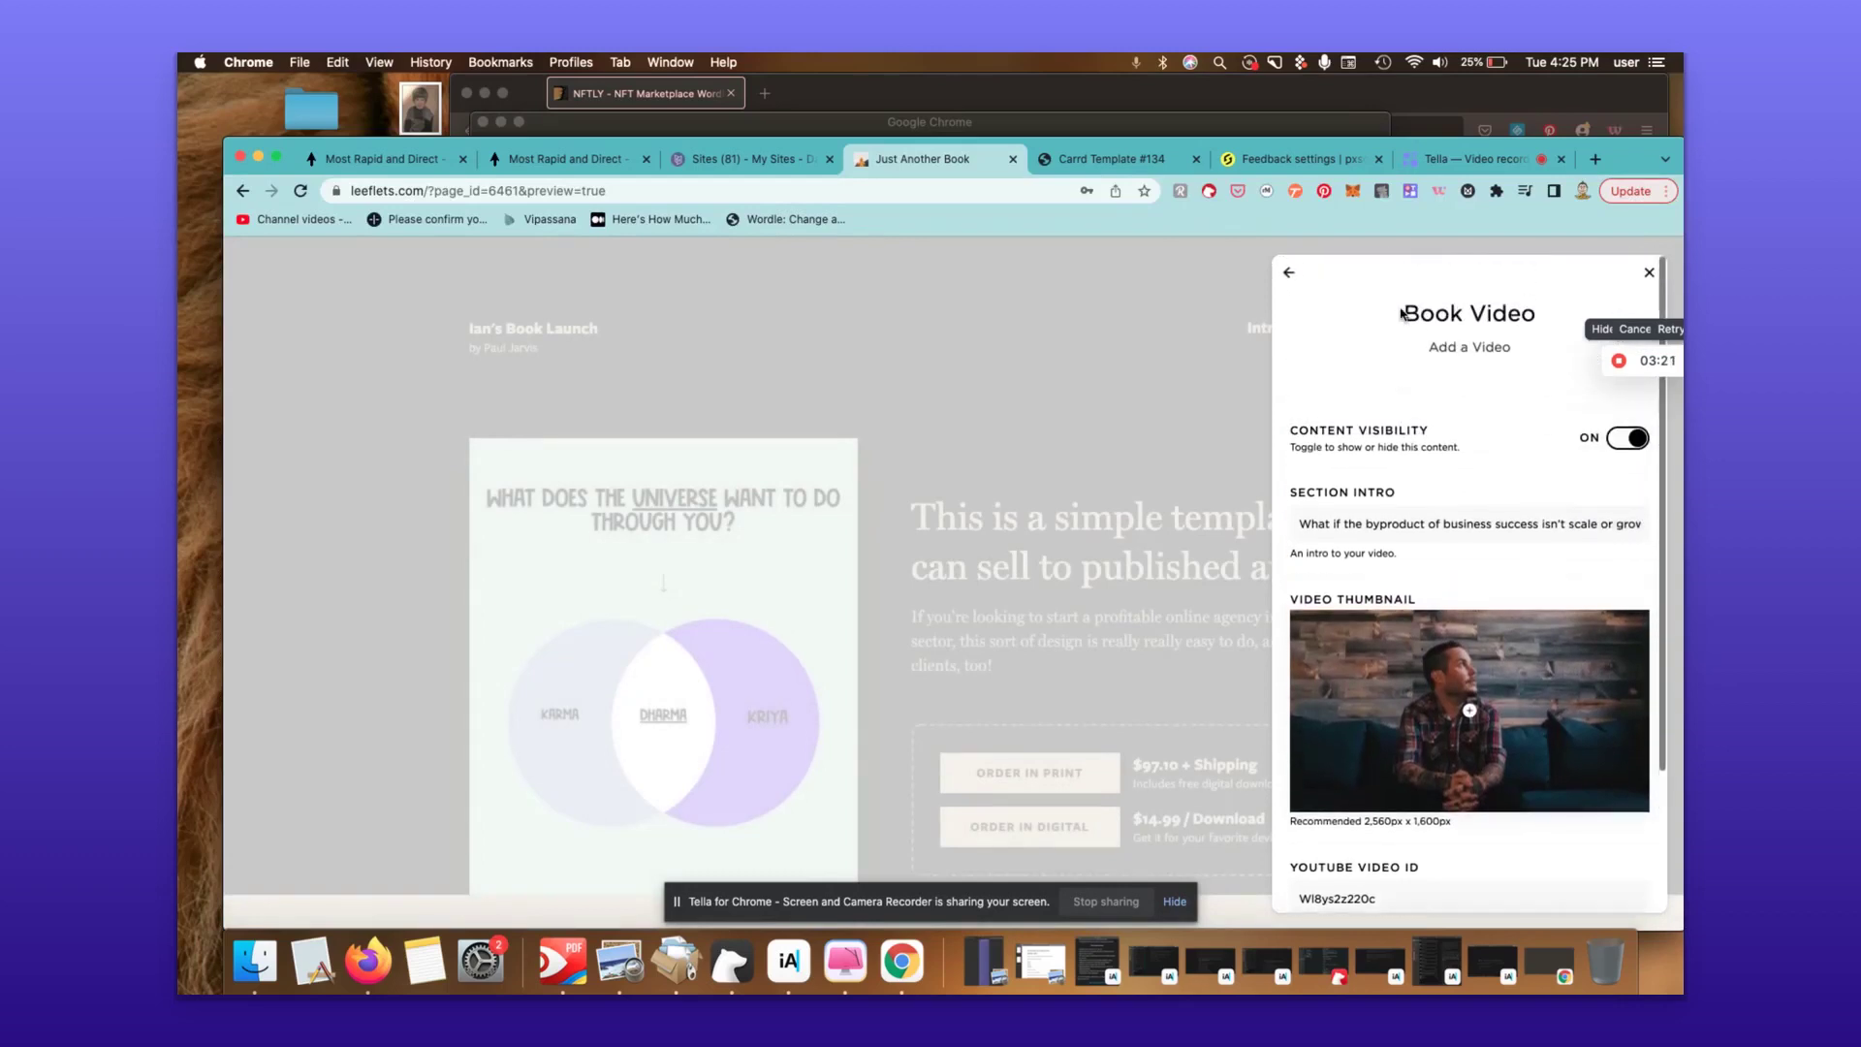
- Apply the coral colour scheme to the page from COLORS
click(1288, 272)
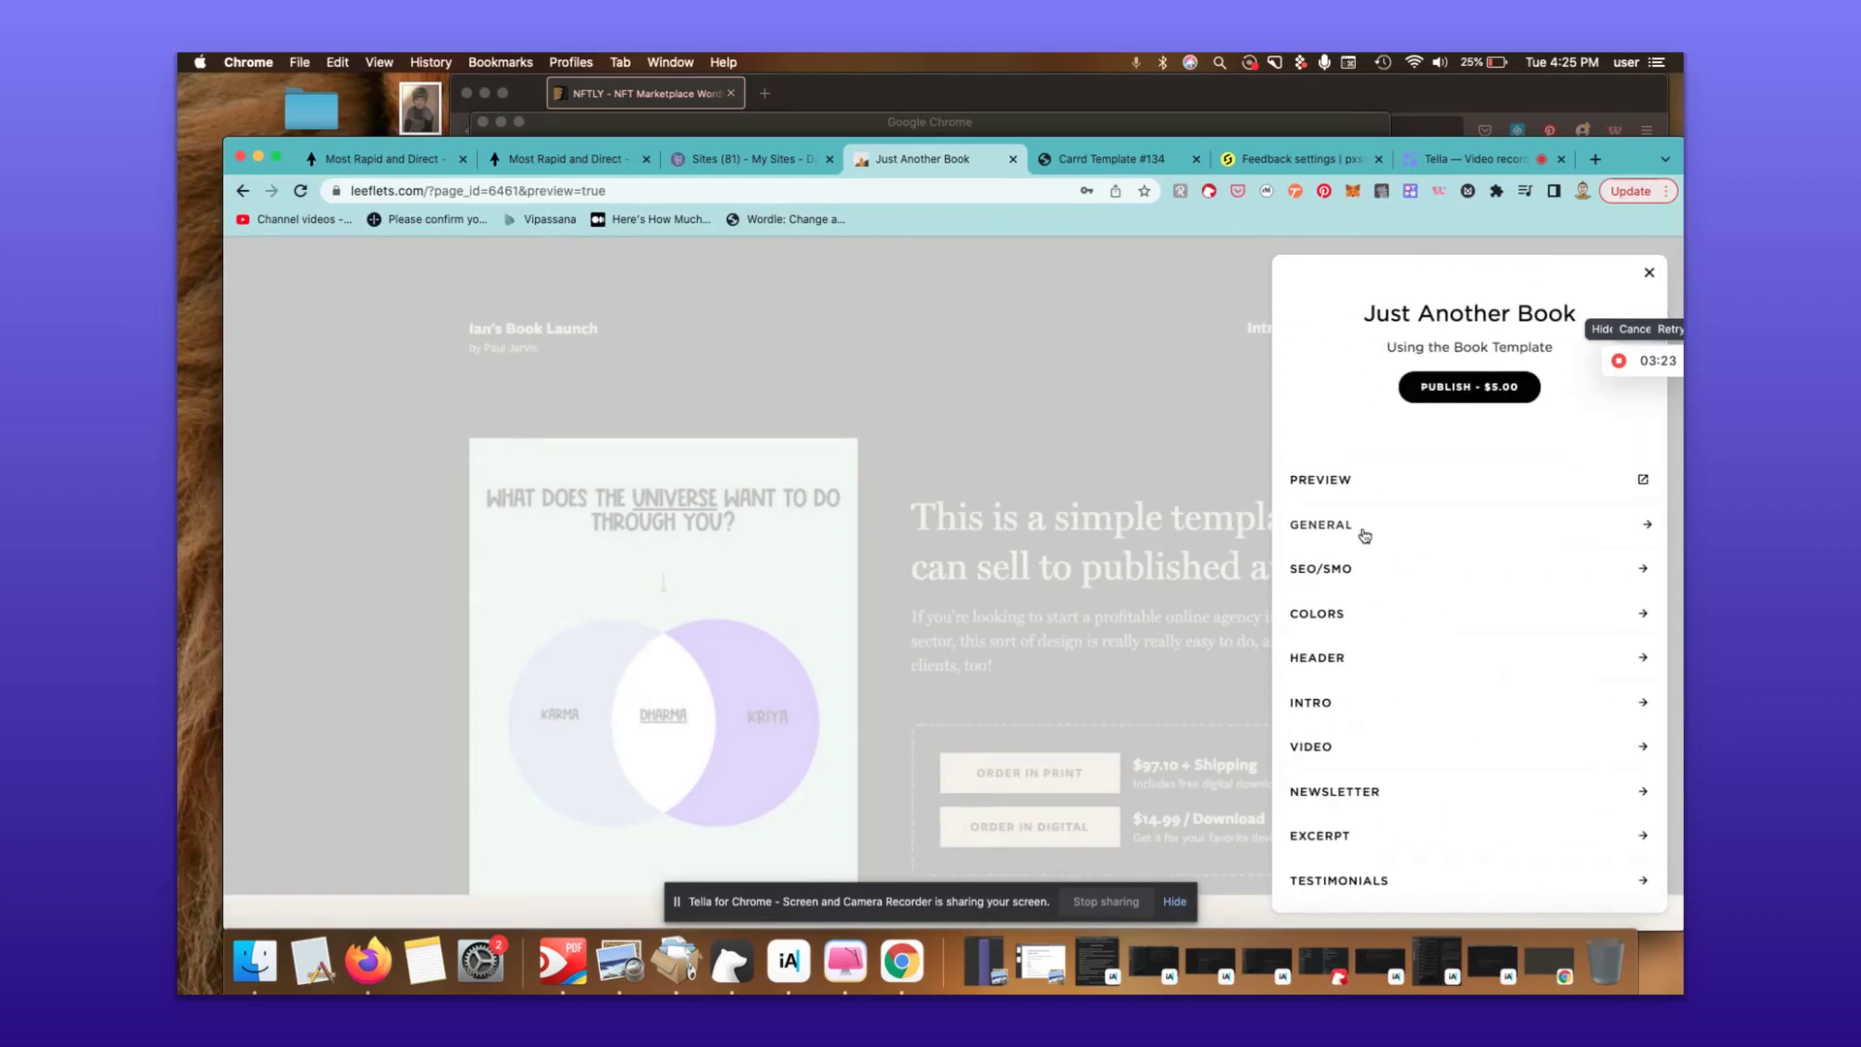
scroll(1509, 676, down, 4)
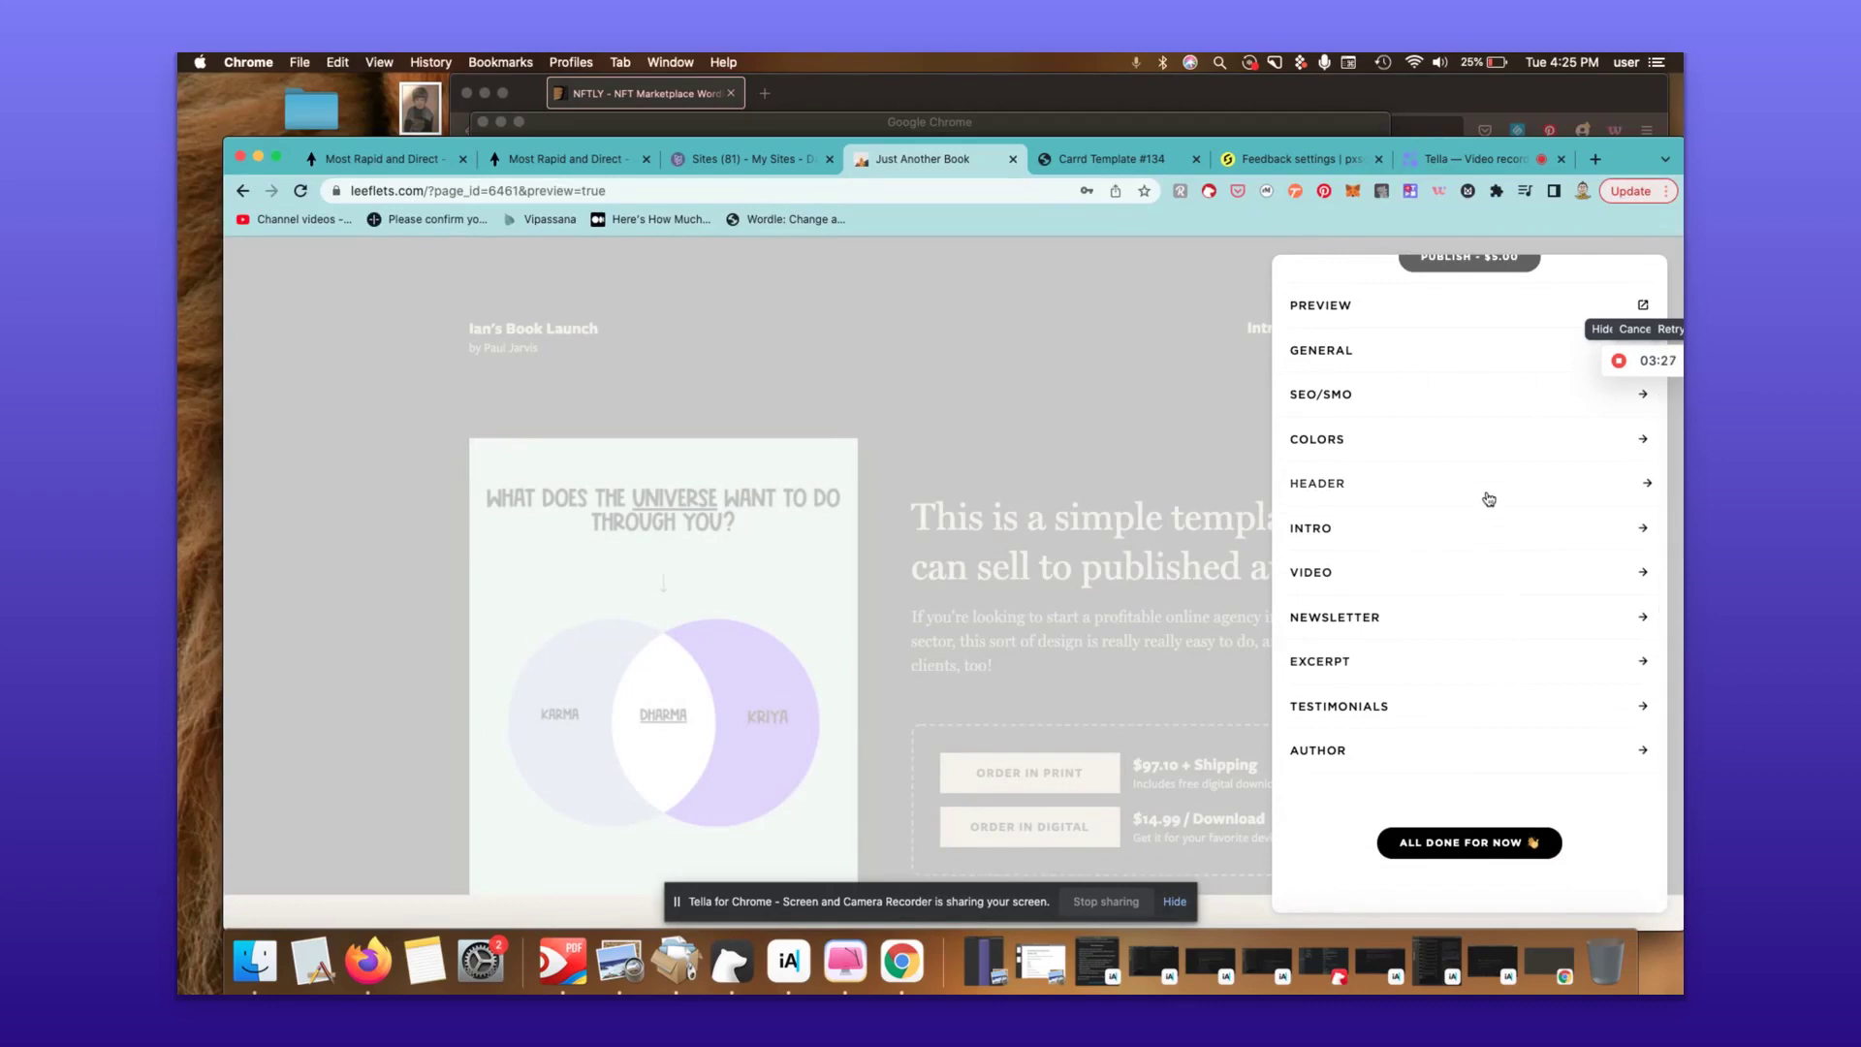
scroll(1488, 499, up, 1)
click(1474, 478)
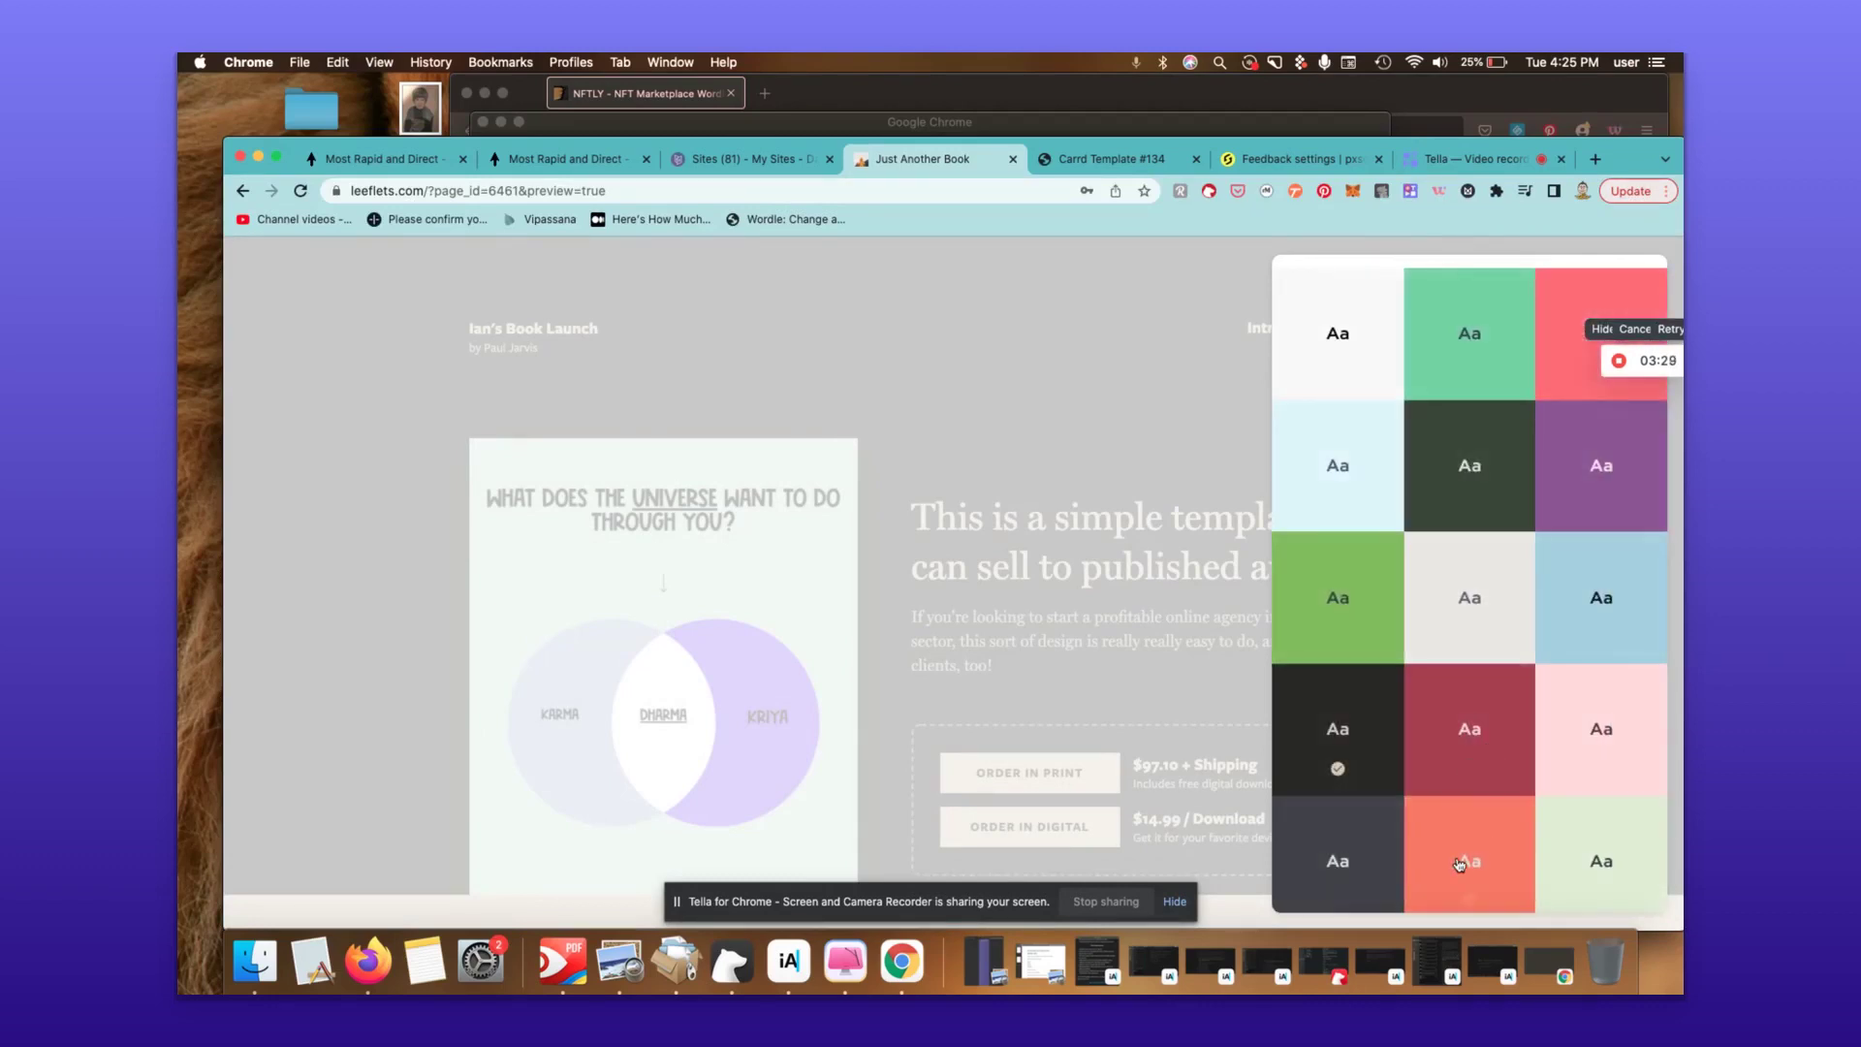
click(1459, 864)
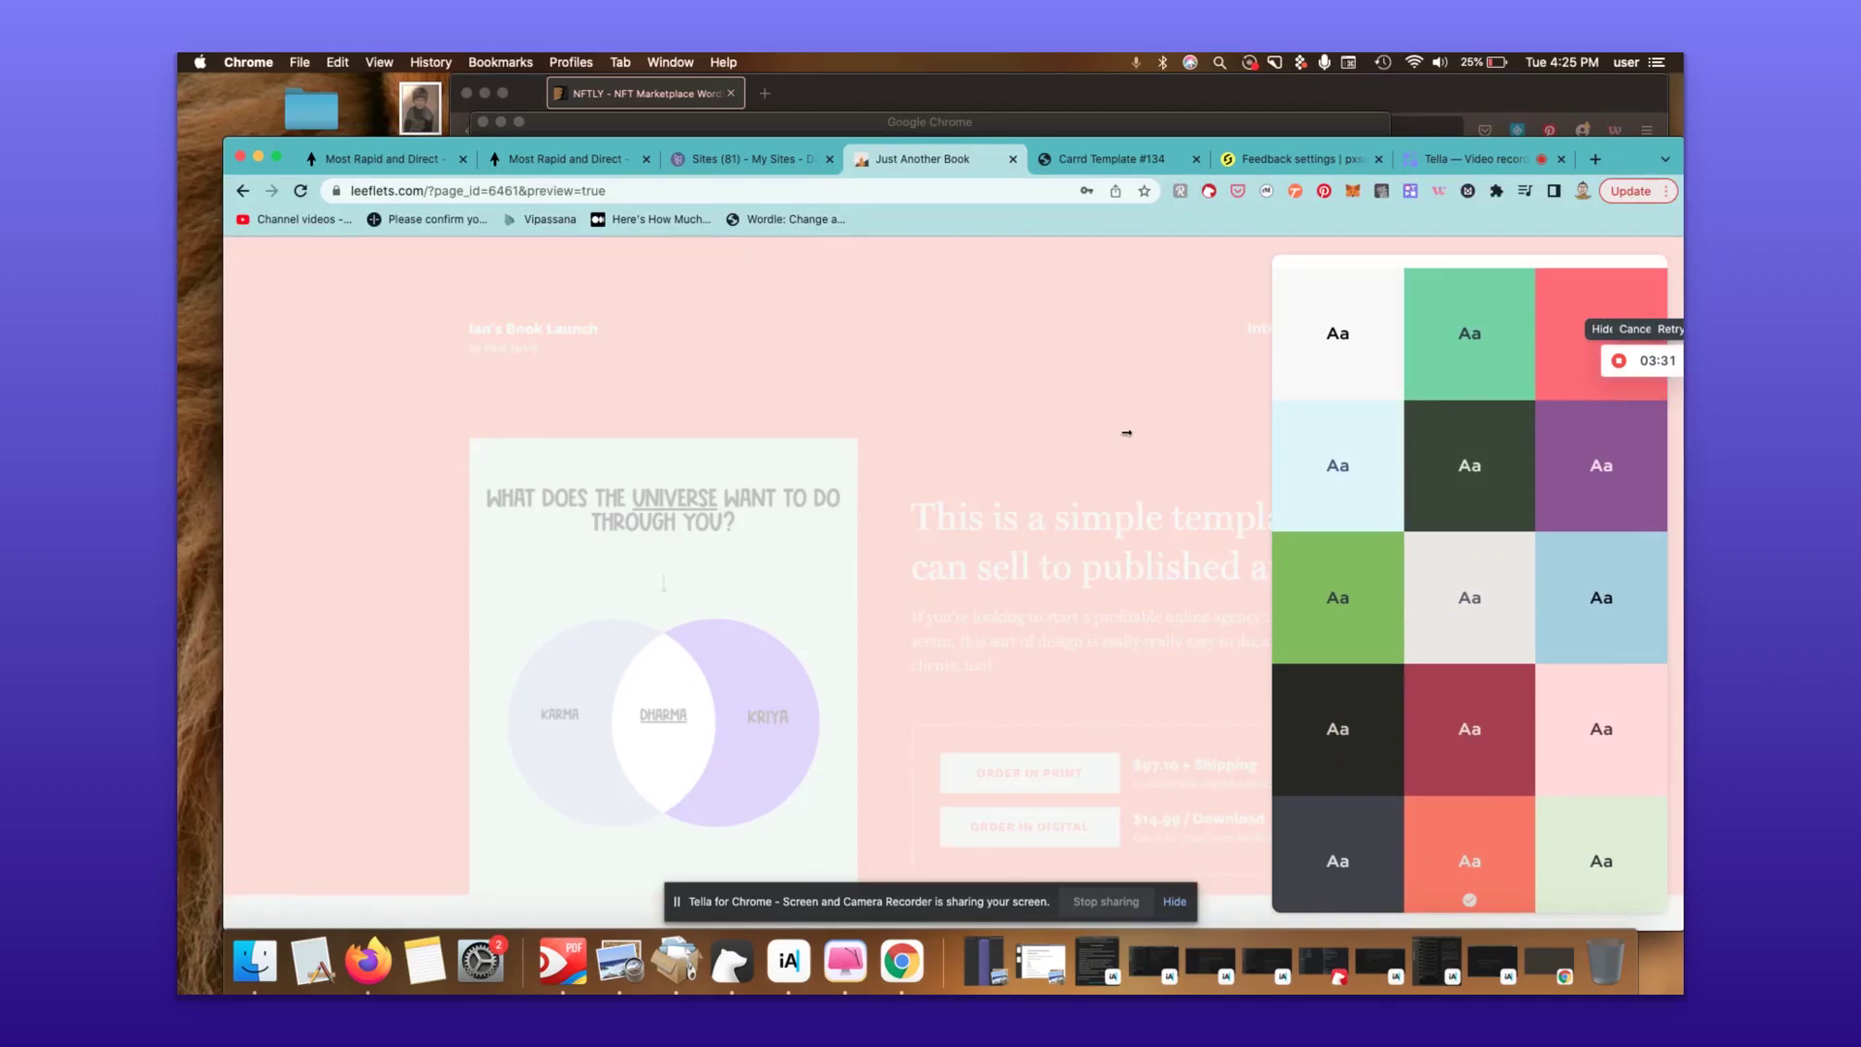
click(1202, 435)
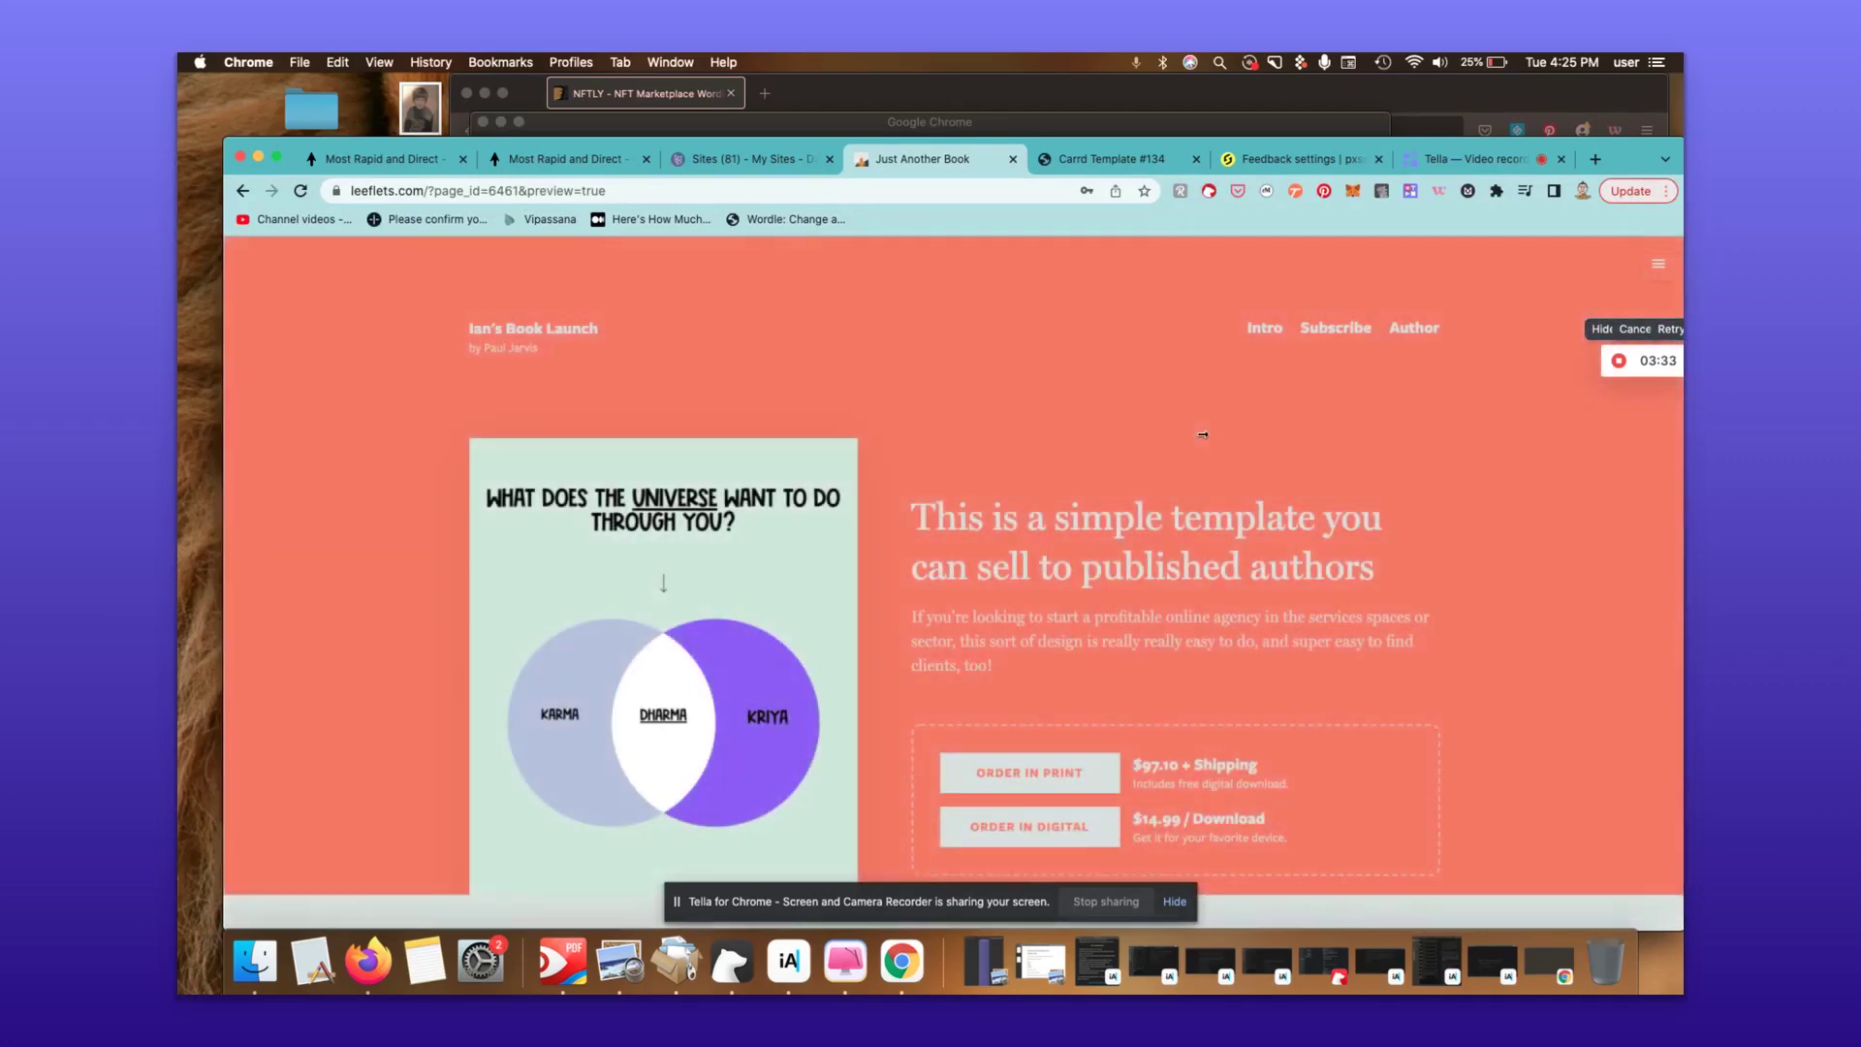
- Review the coral palette across the video, newsletter, testimonial and author sections
scroll(1205, 437, down, 6)
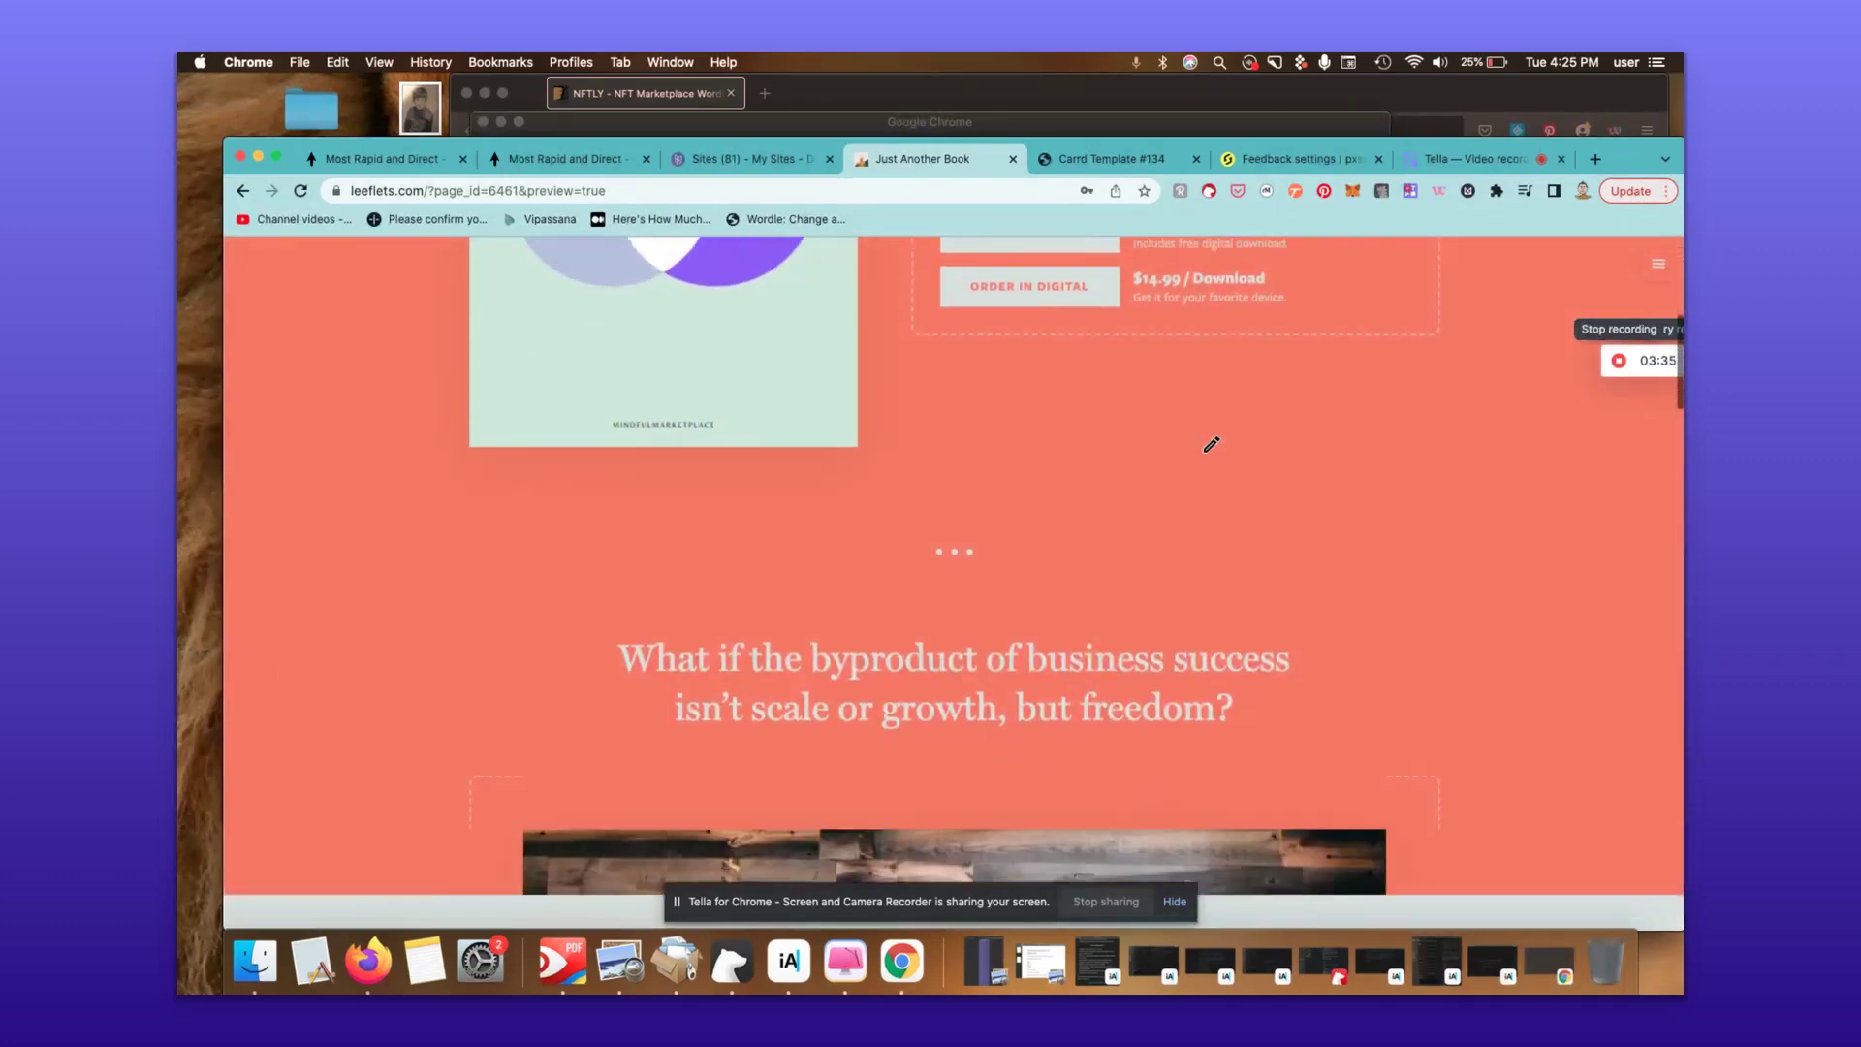
scroll(1211, 445, down, 6)
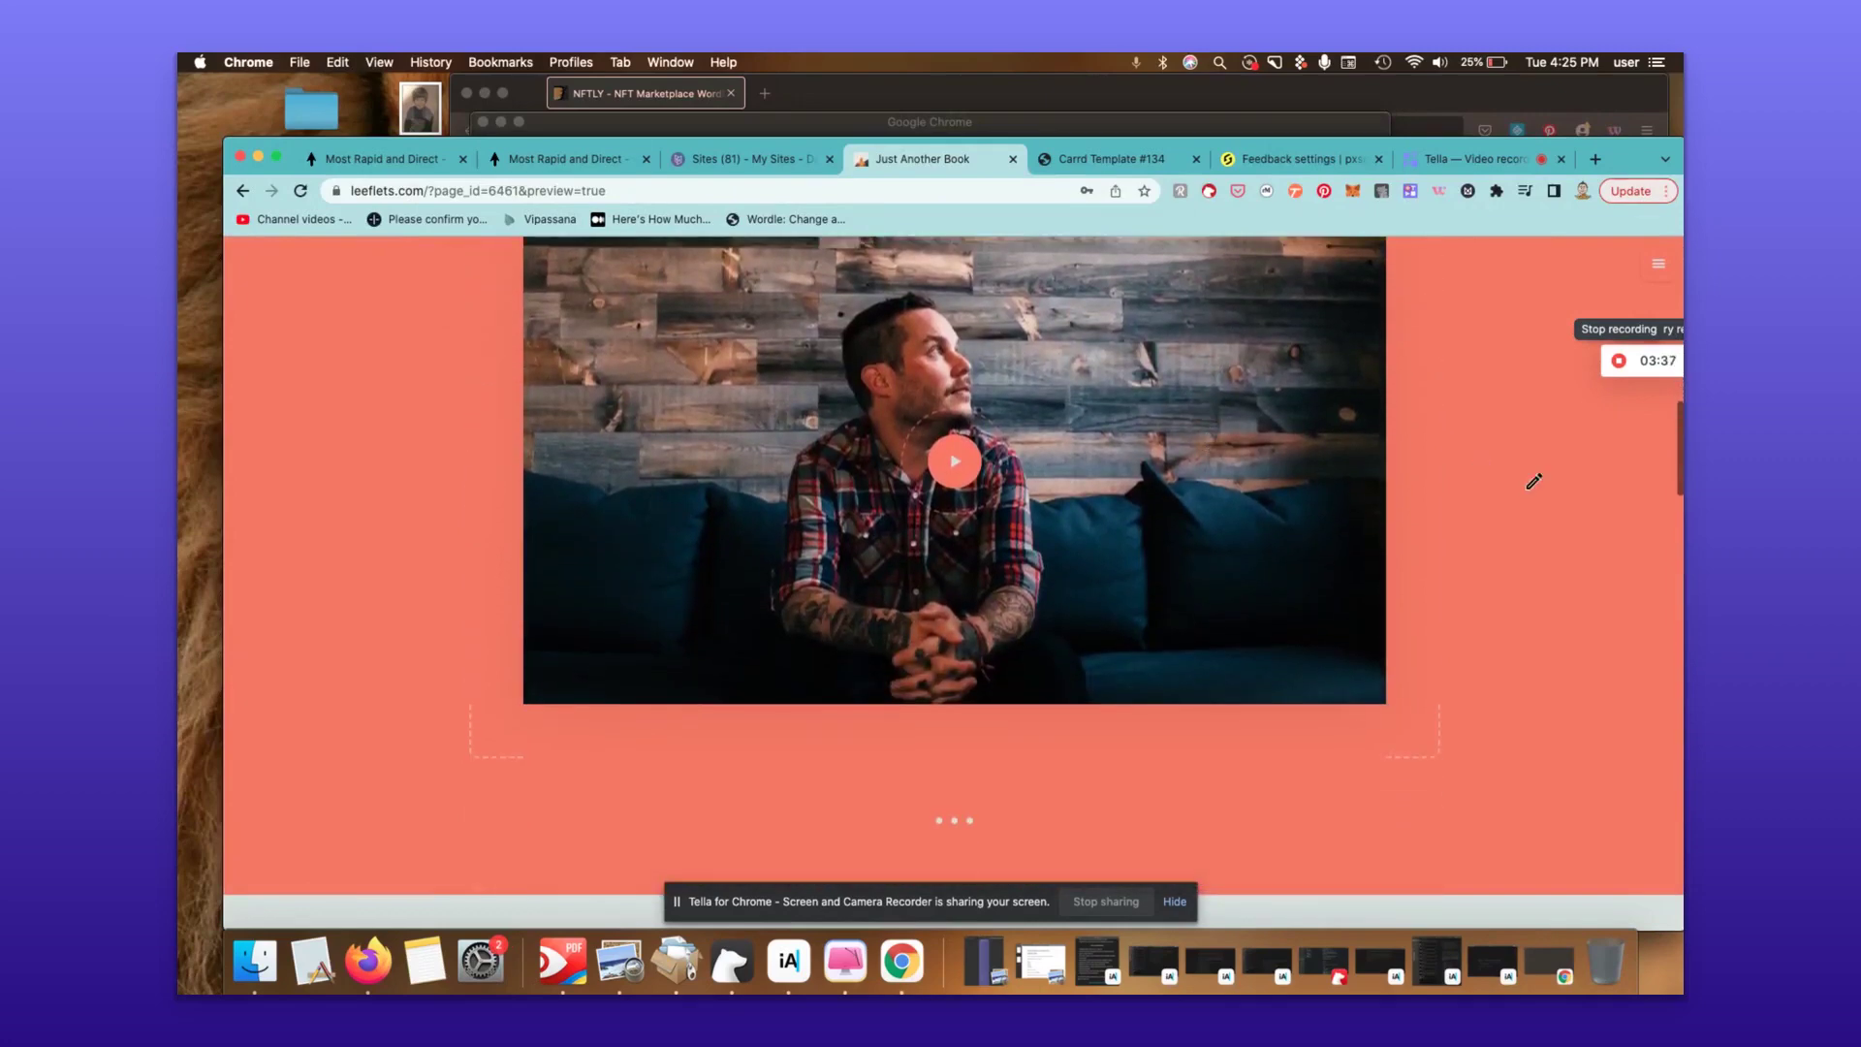
scroll(1589, 442, down, 4)
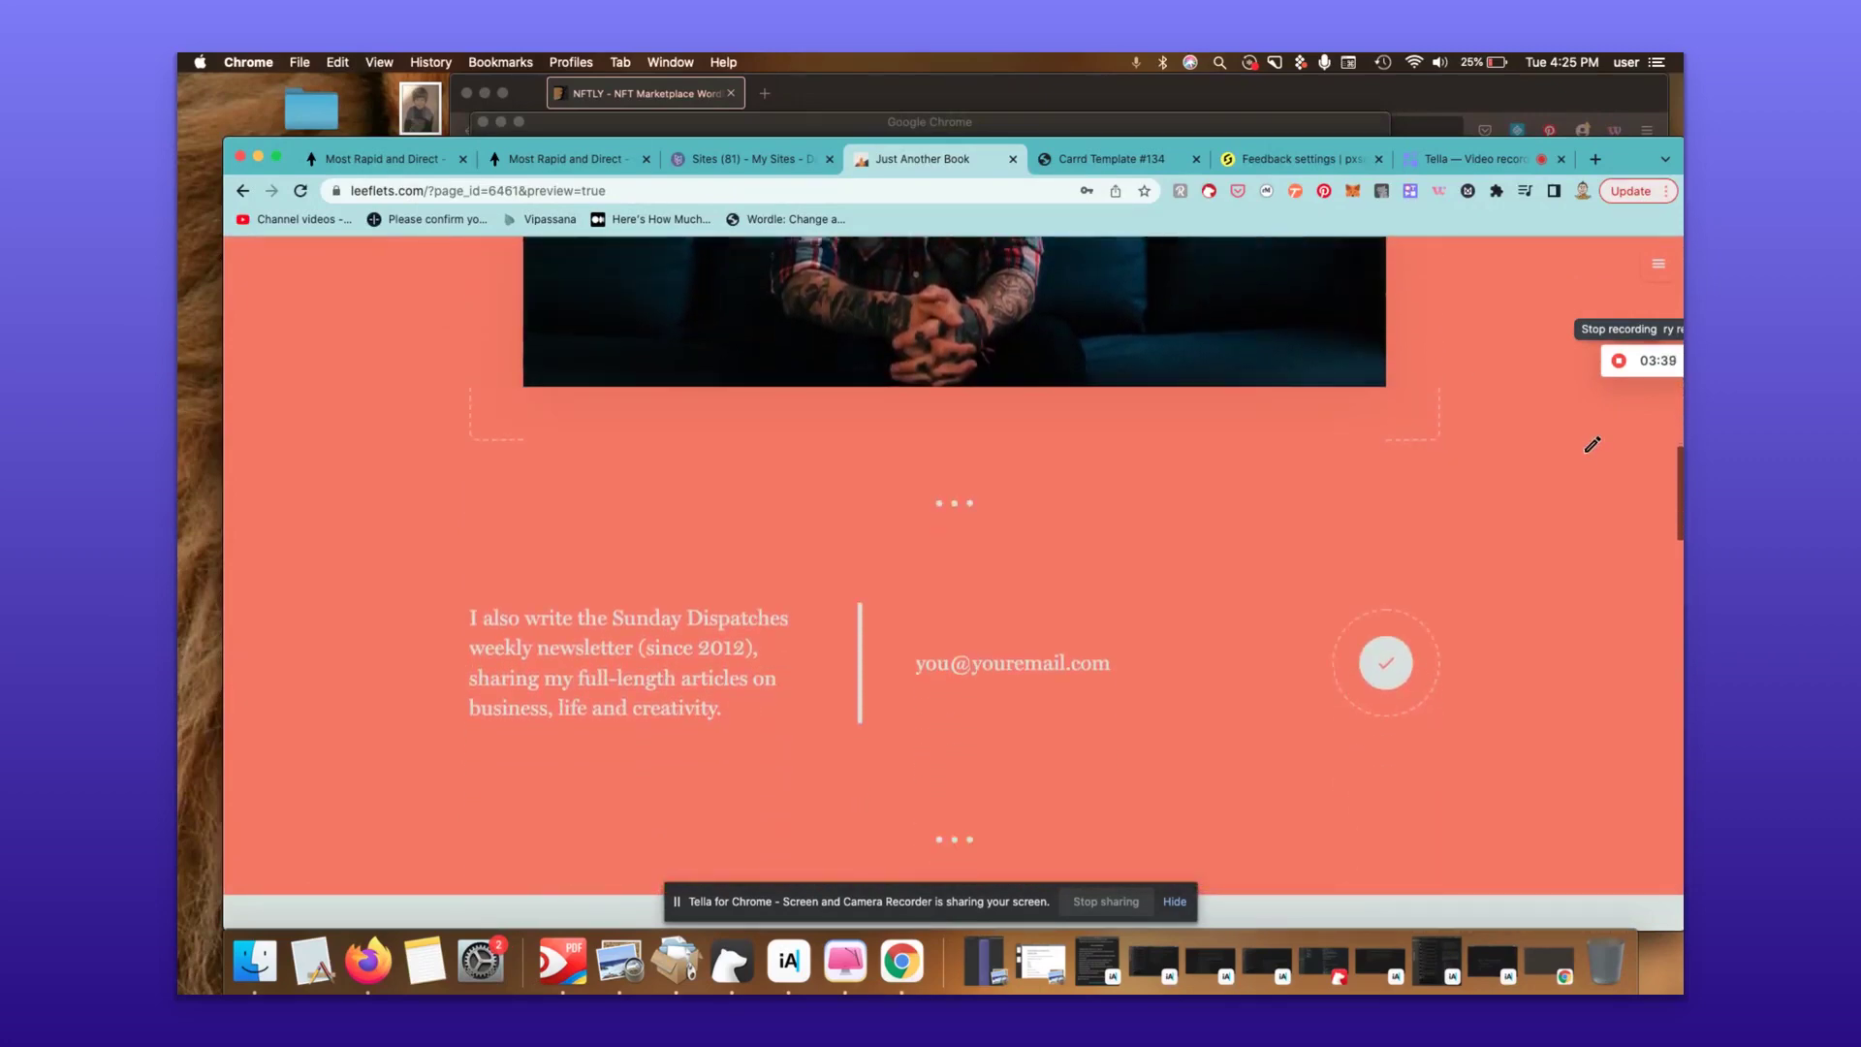
scroll(1591, 444, down, 8)
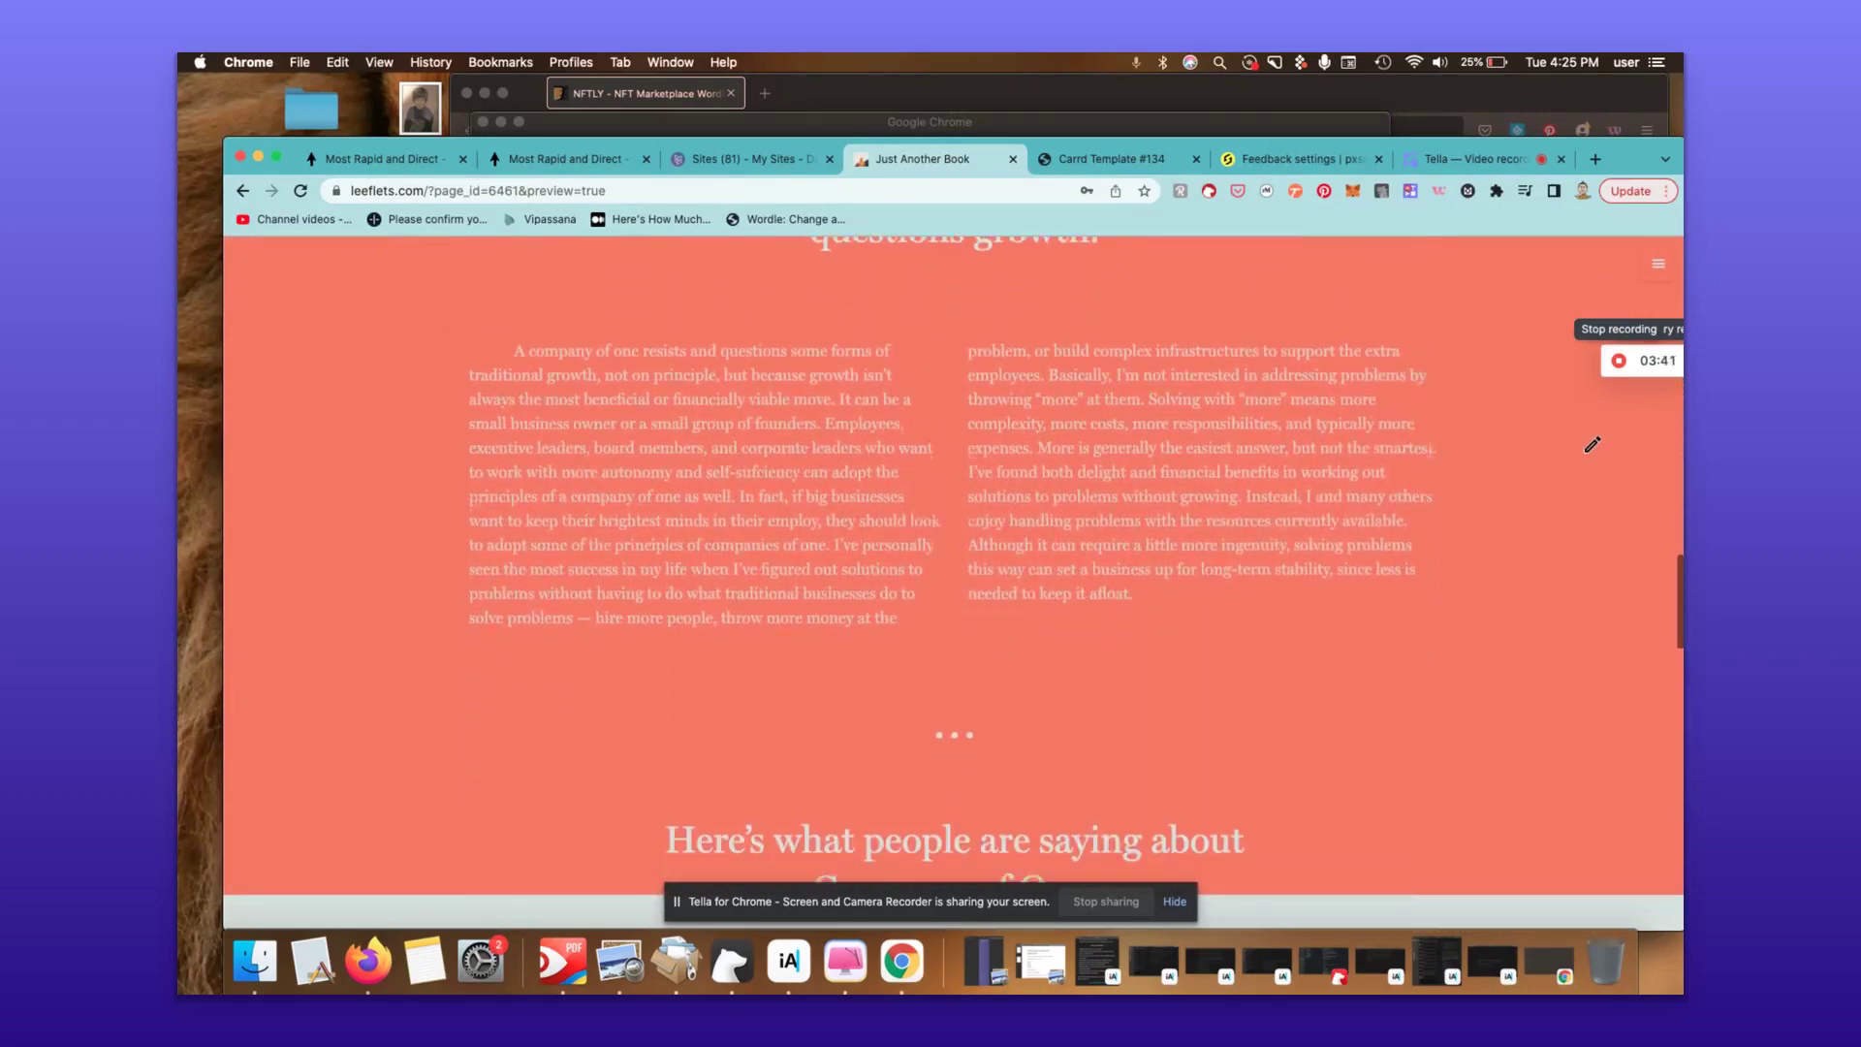
scroll(1591, 443, down, 9)
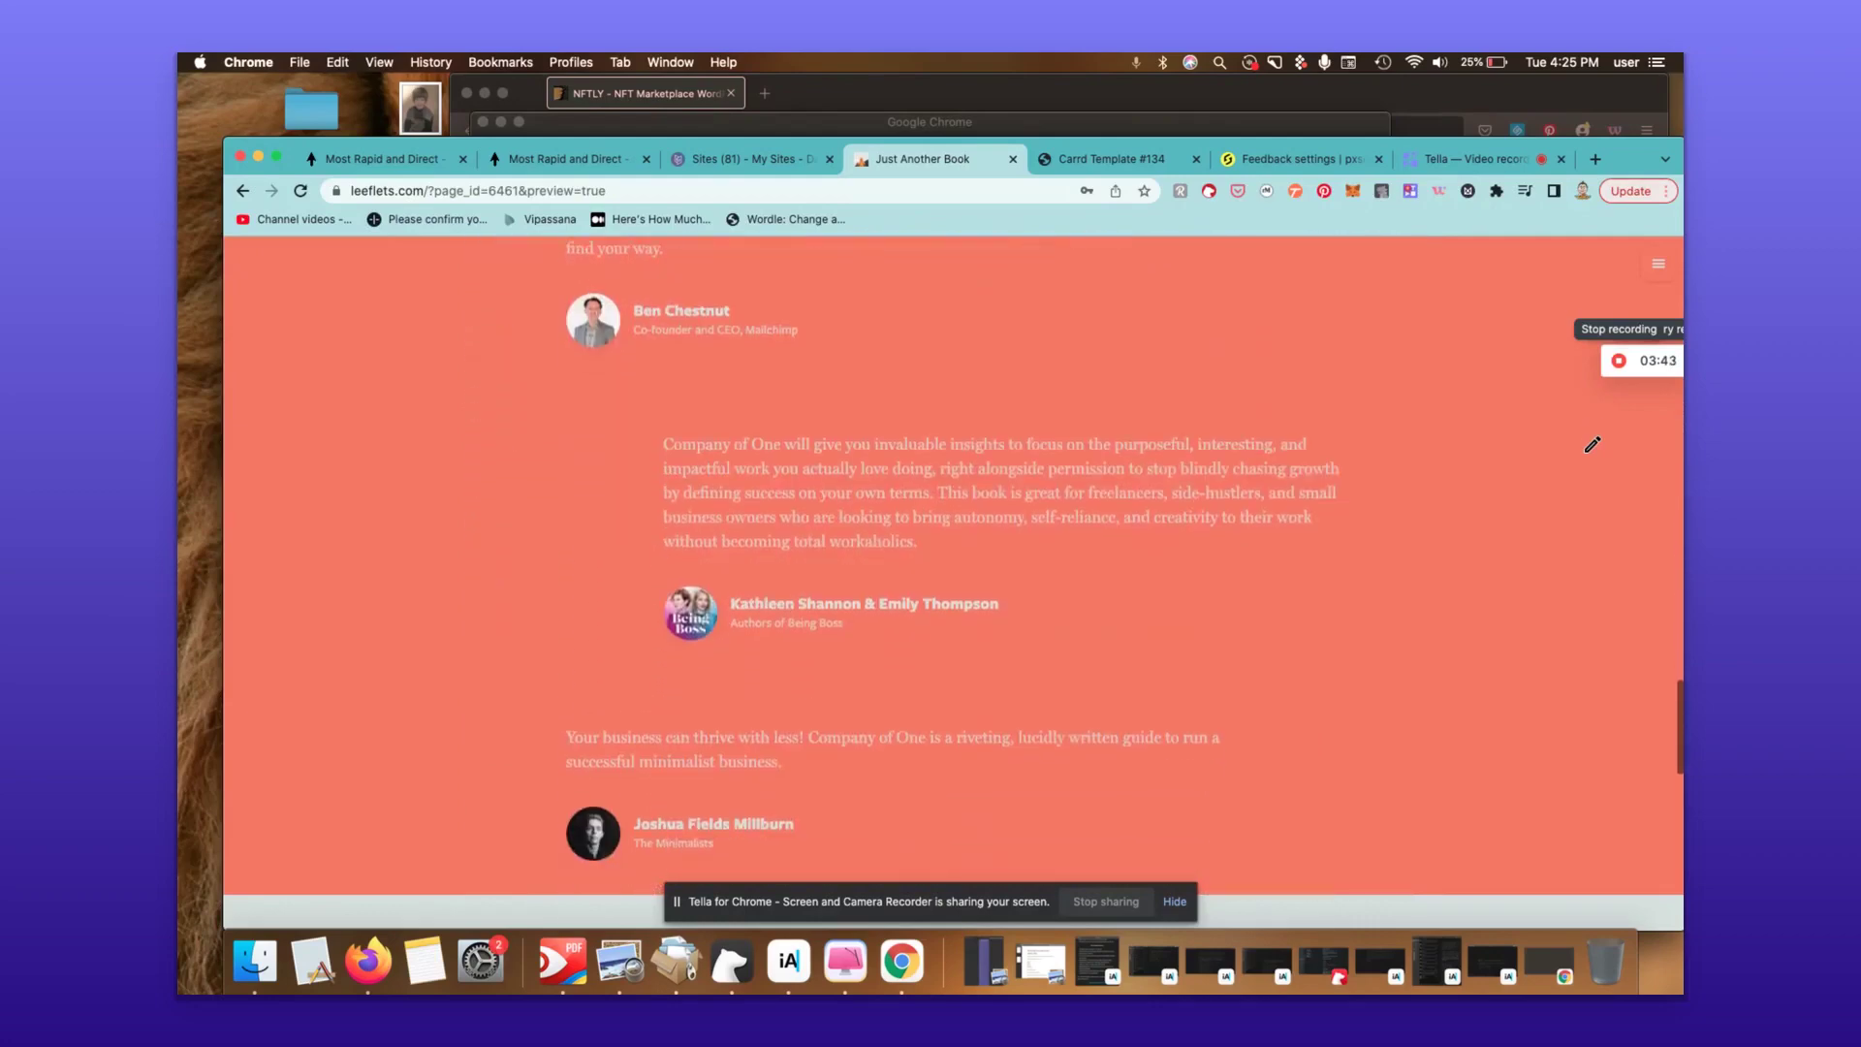
scroll(1592, 444, down, 10)
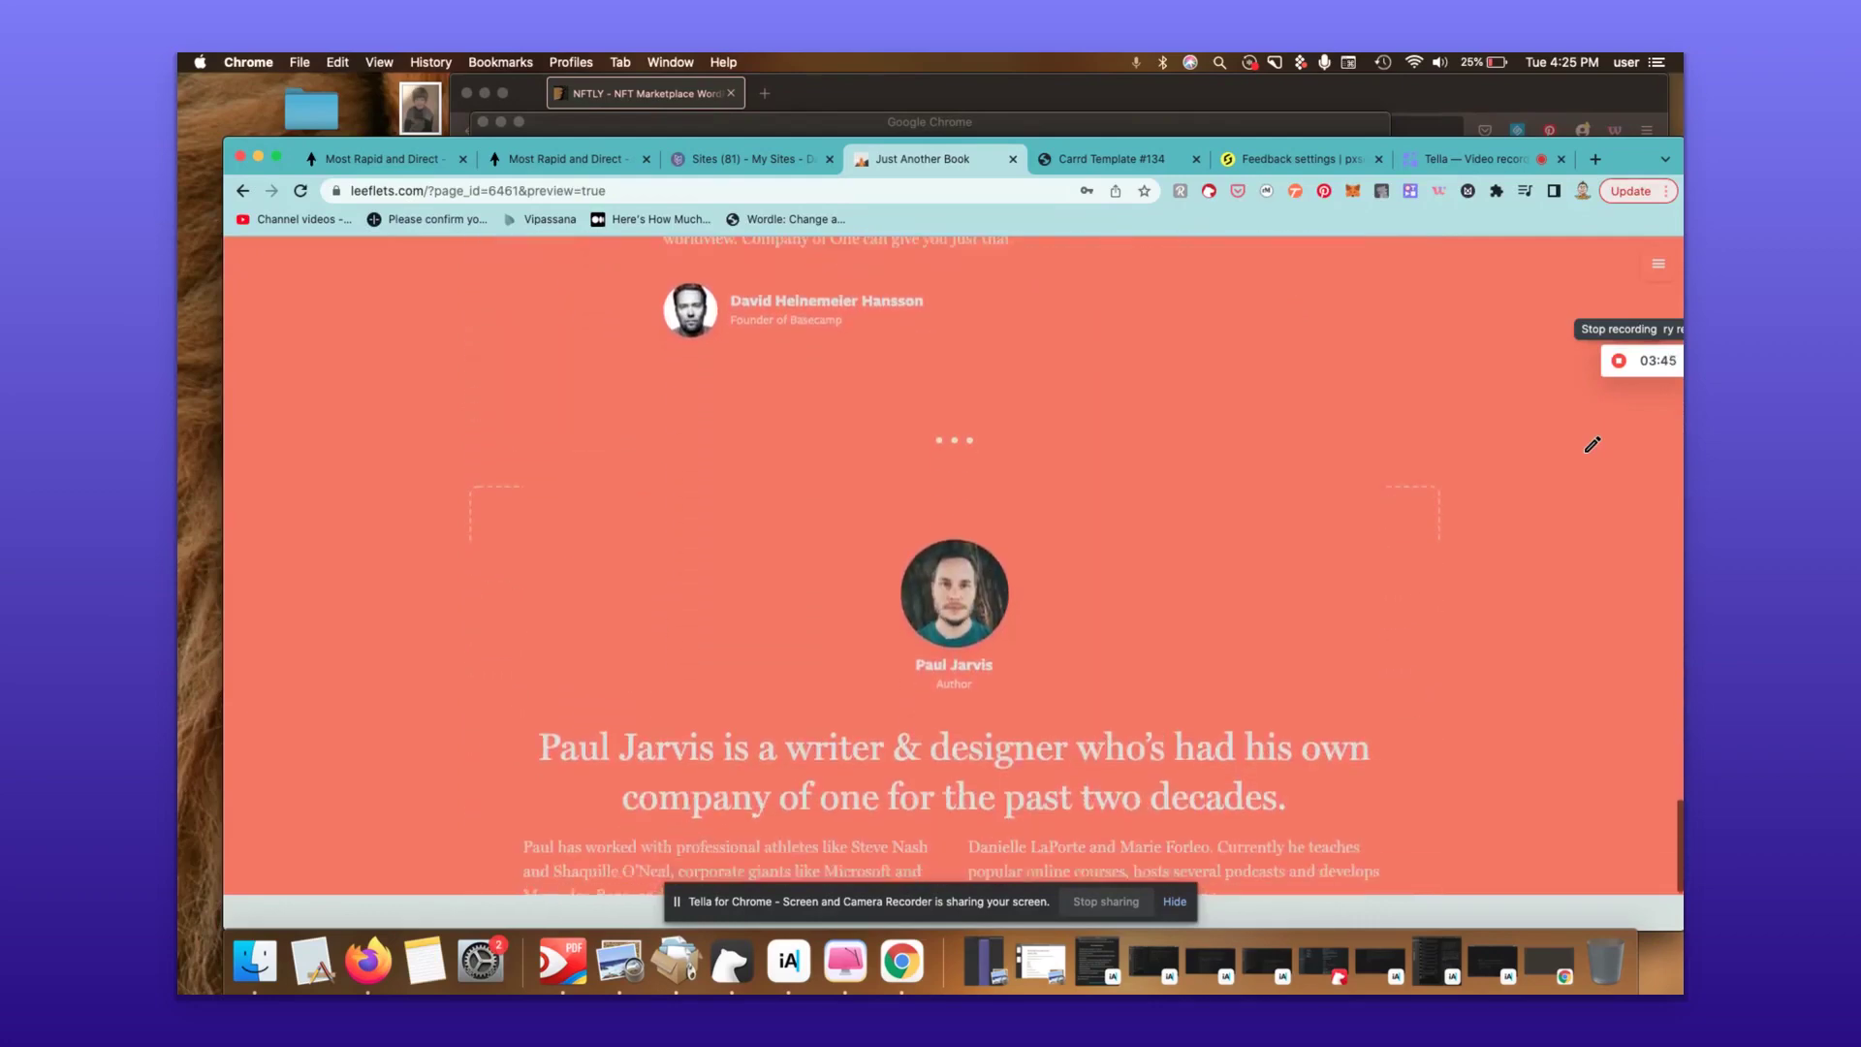
scroll(1592, 443, down, 3)
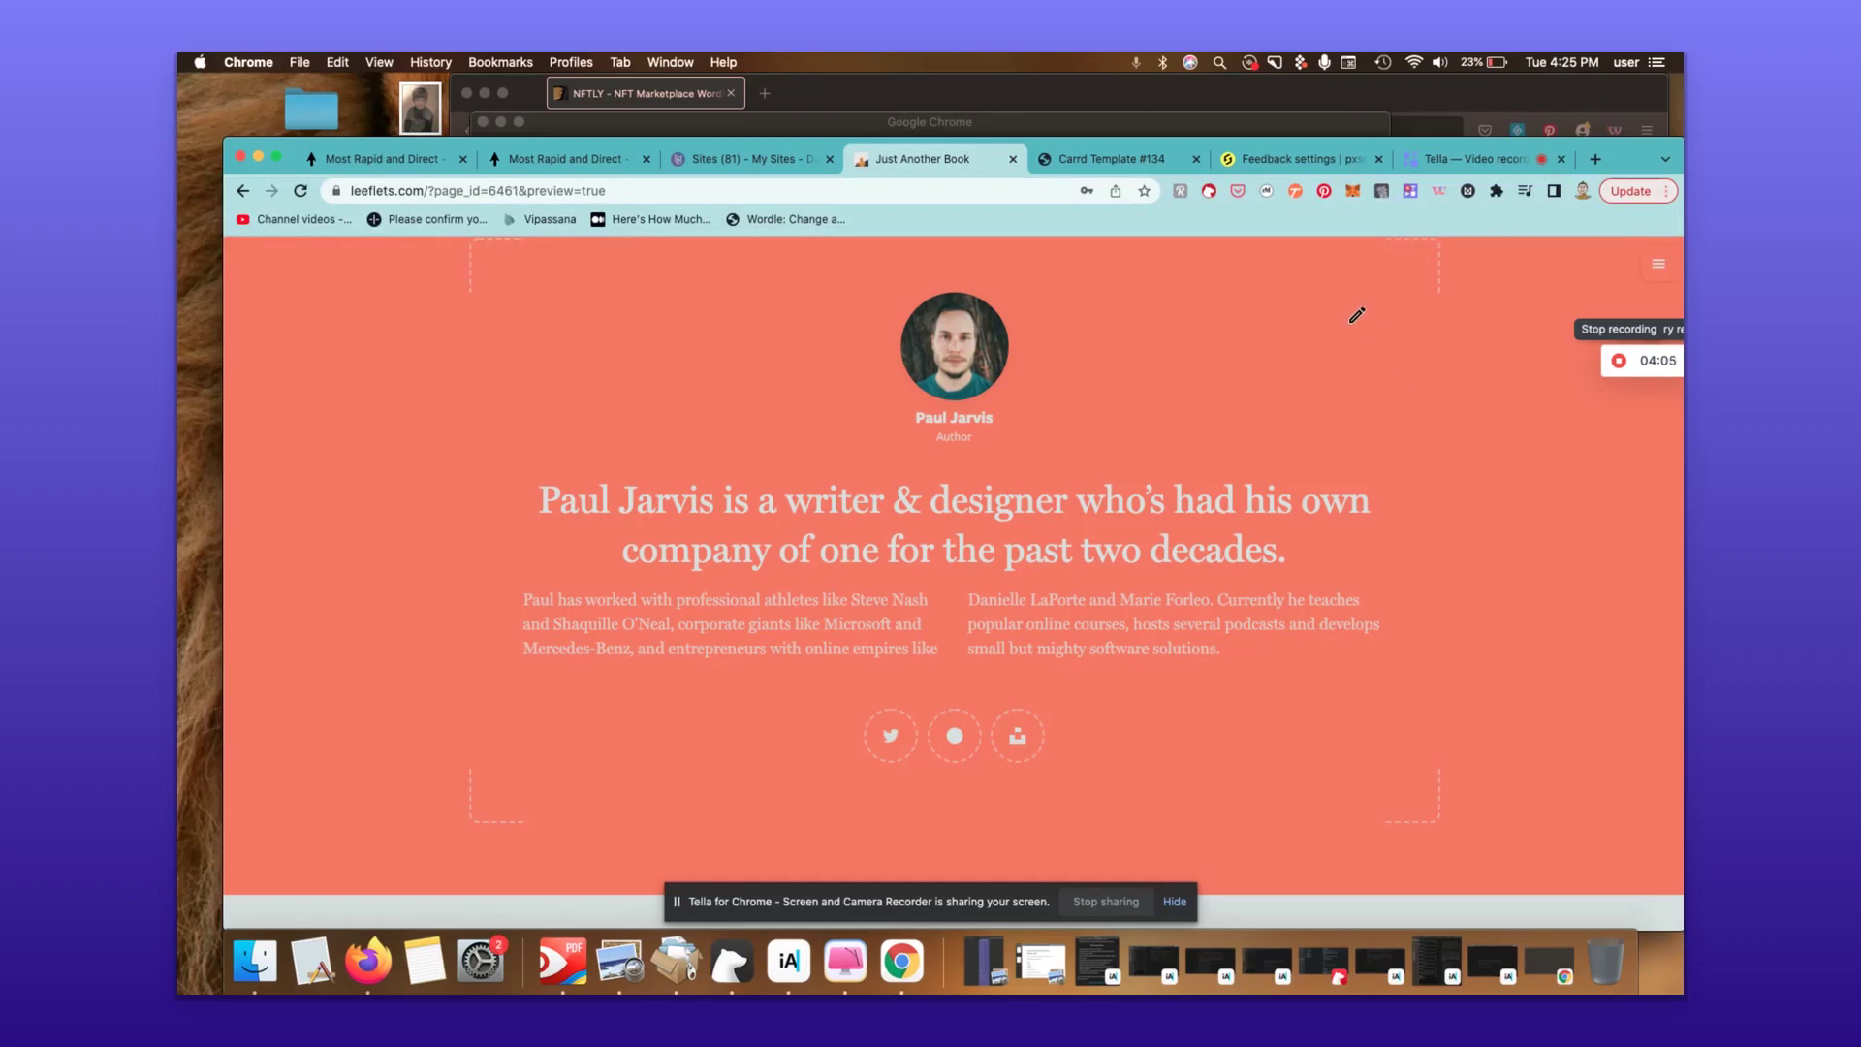
scroll(1356, 315, up, 10)
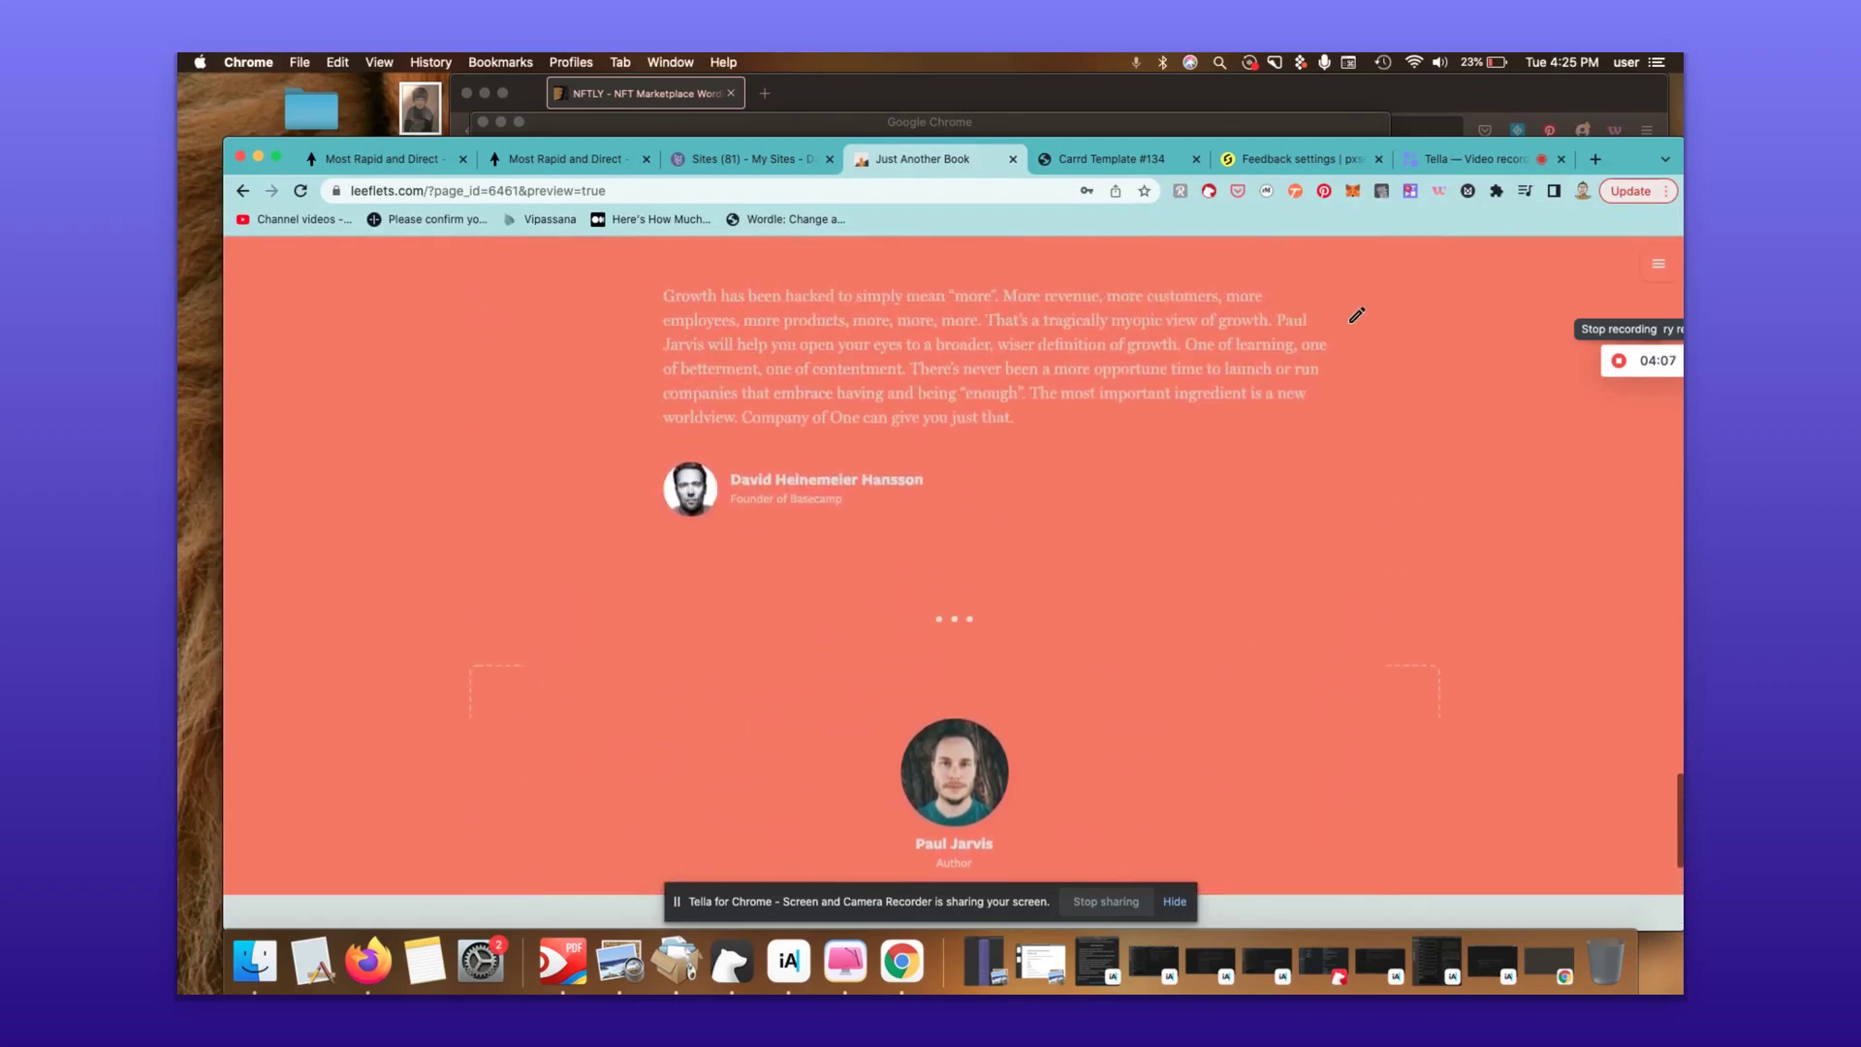
scroll(1356, 315, up, 15)
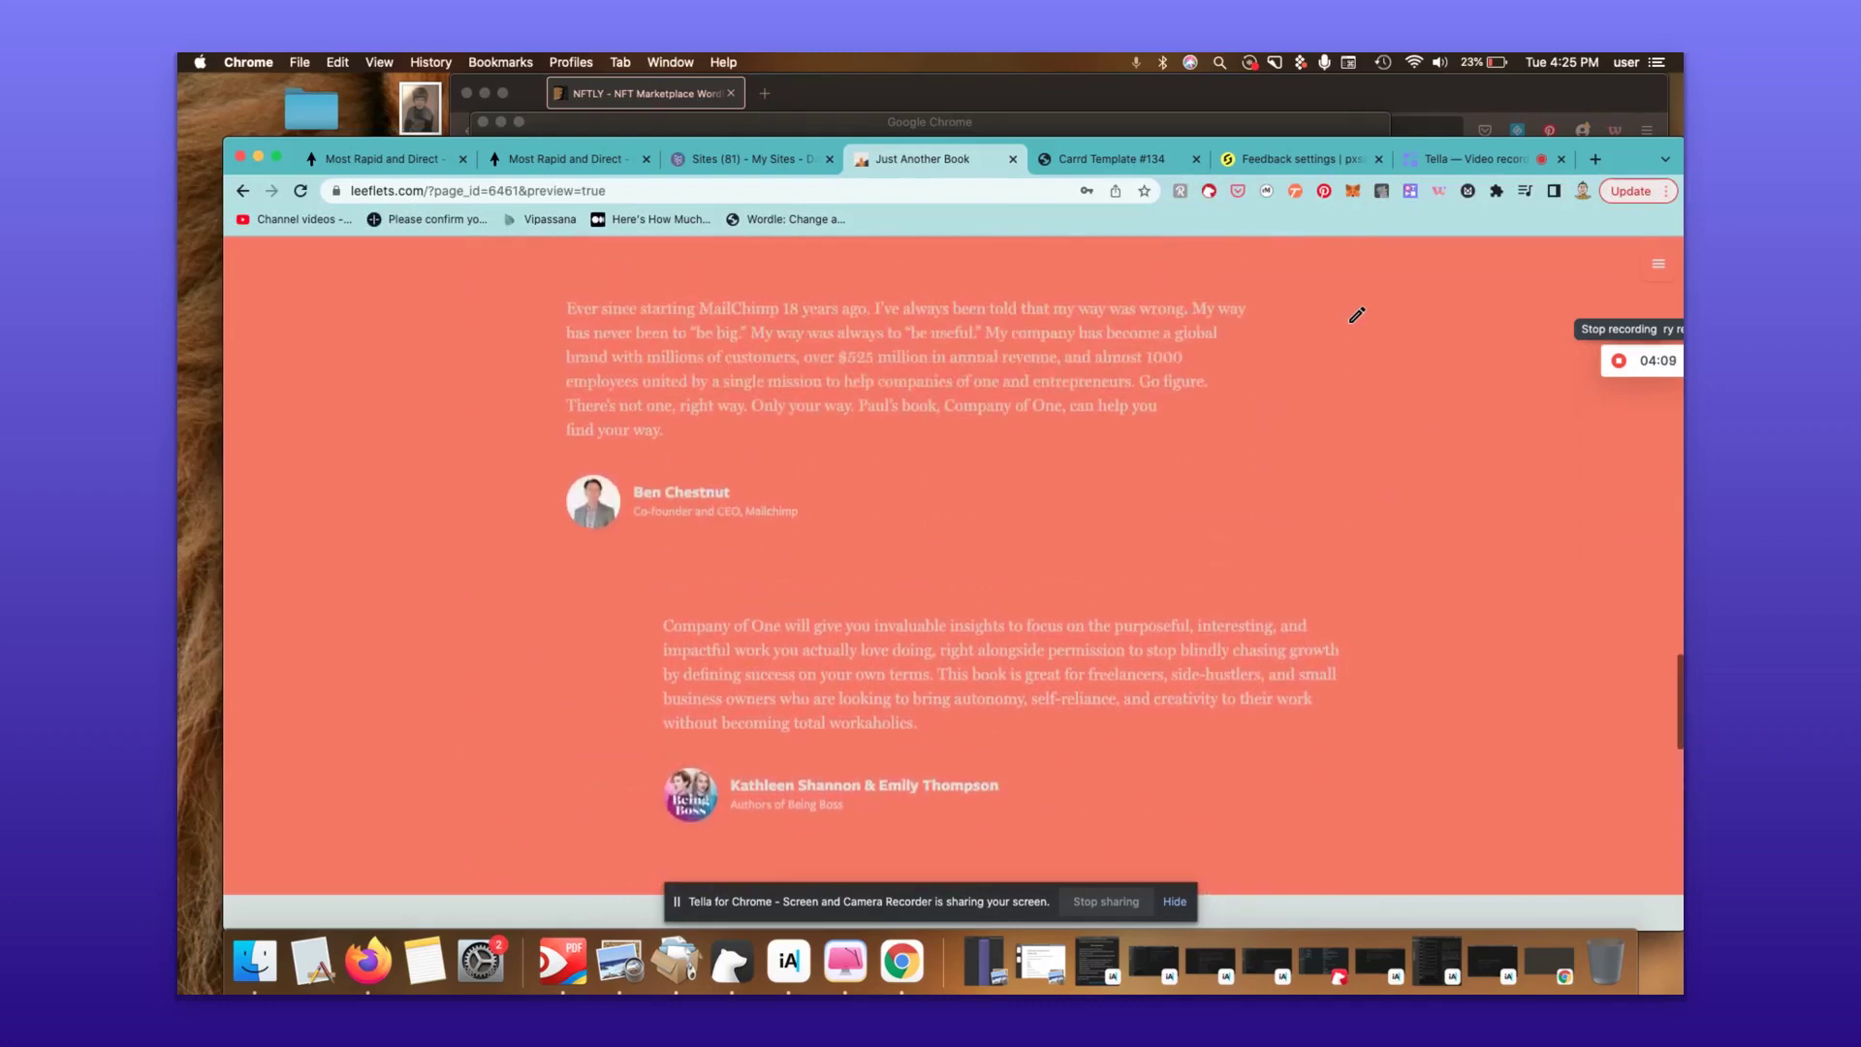
scroll(1356, 315, up, 15)
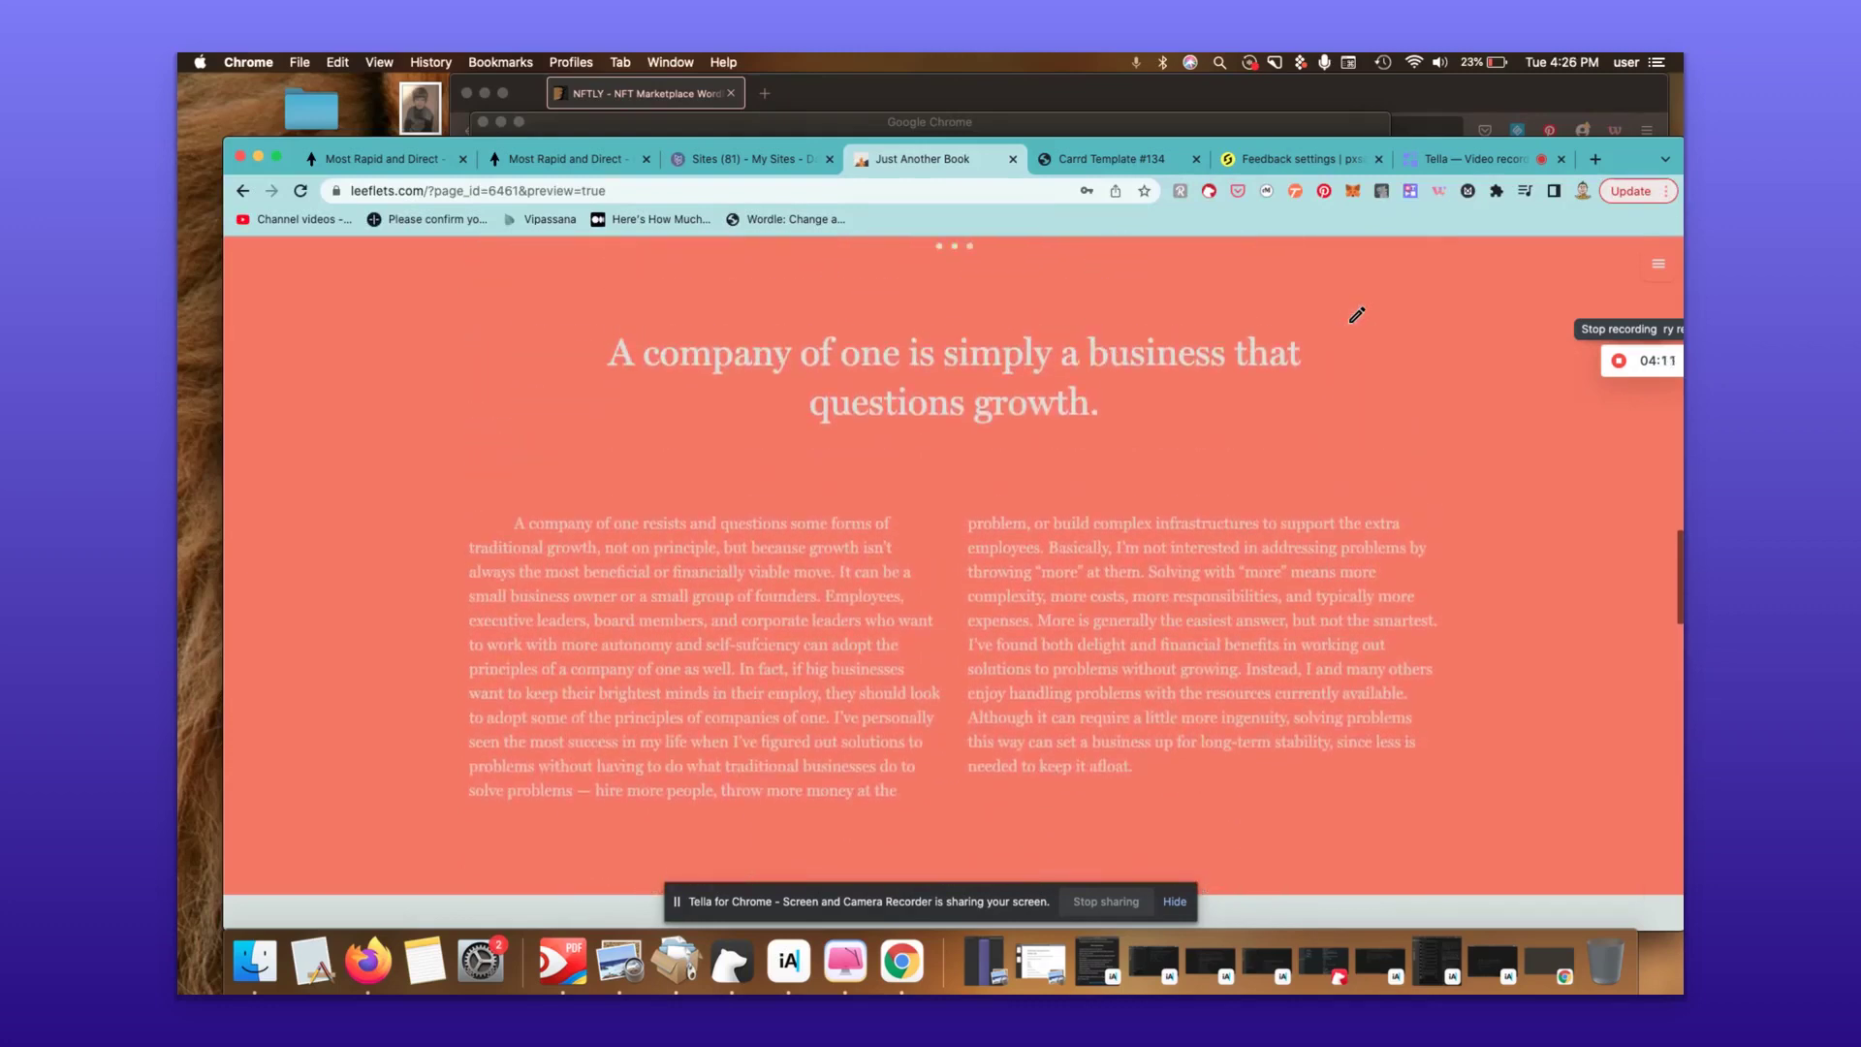
scroll(1357, 315, up, 15)
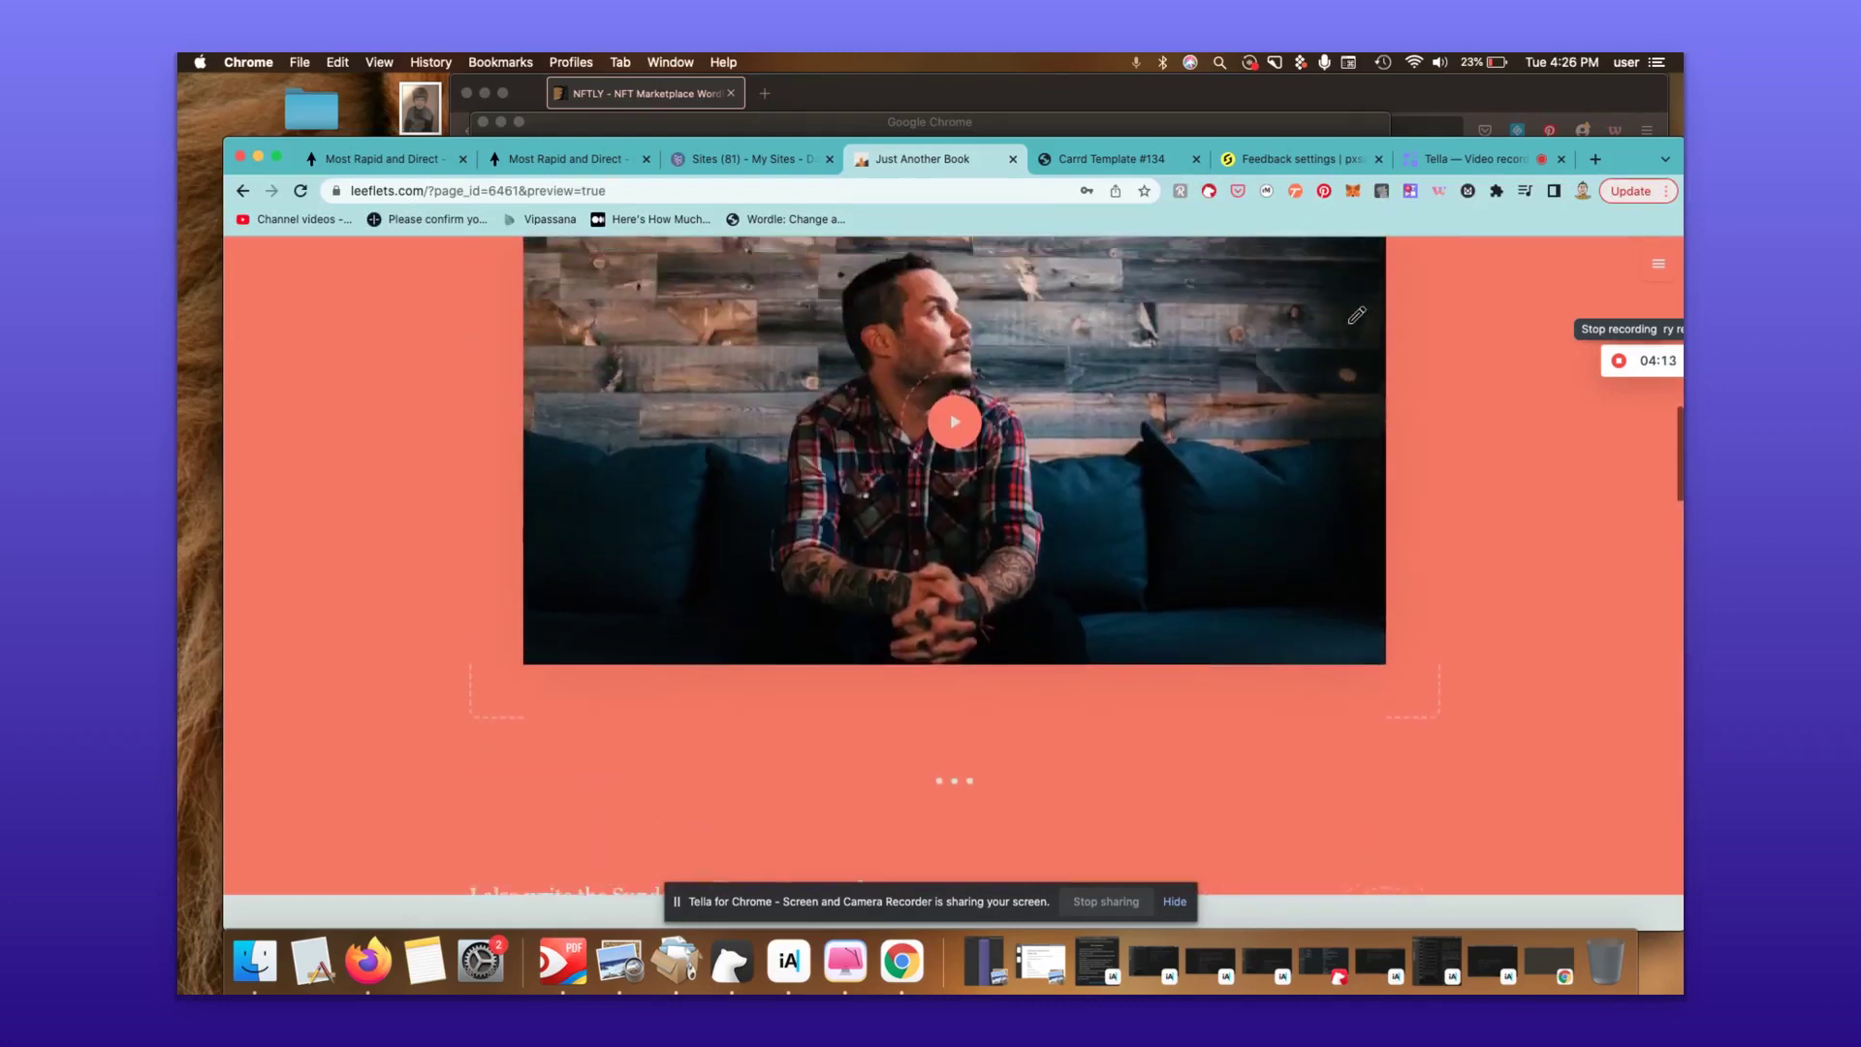
scroll(1357, 315, up, 15)
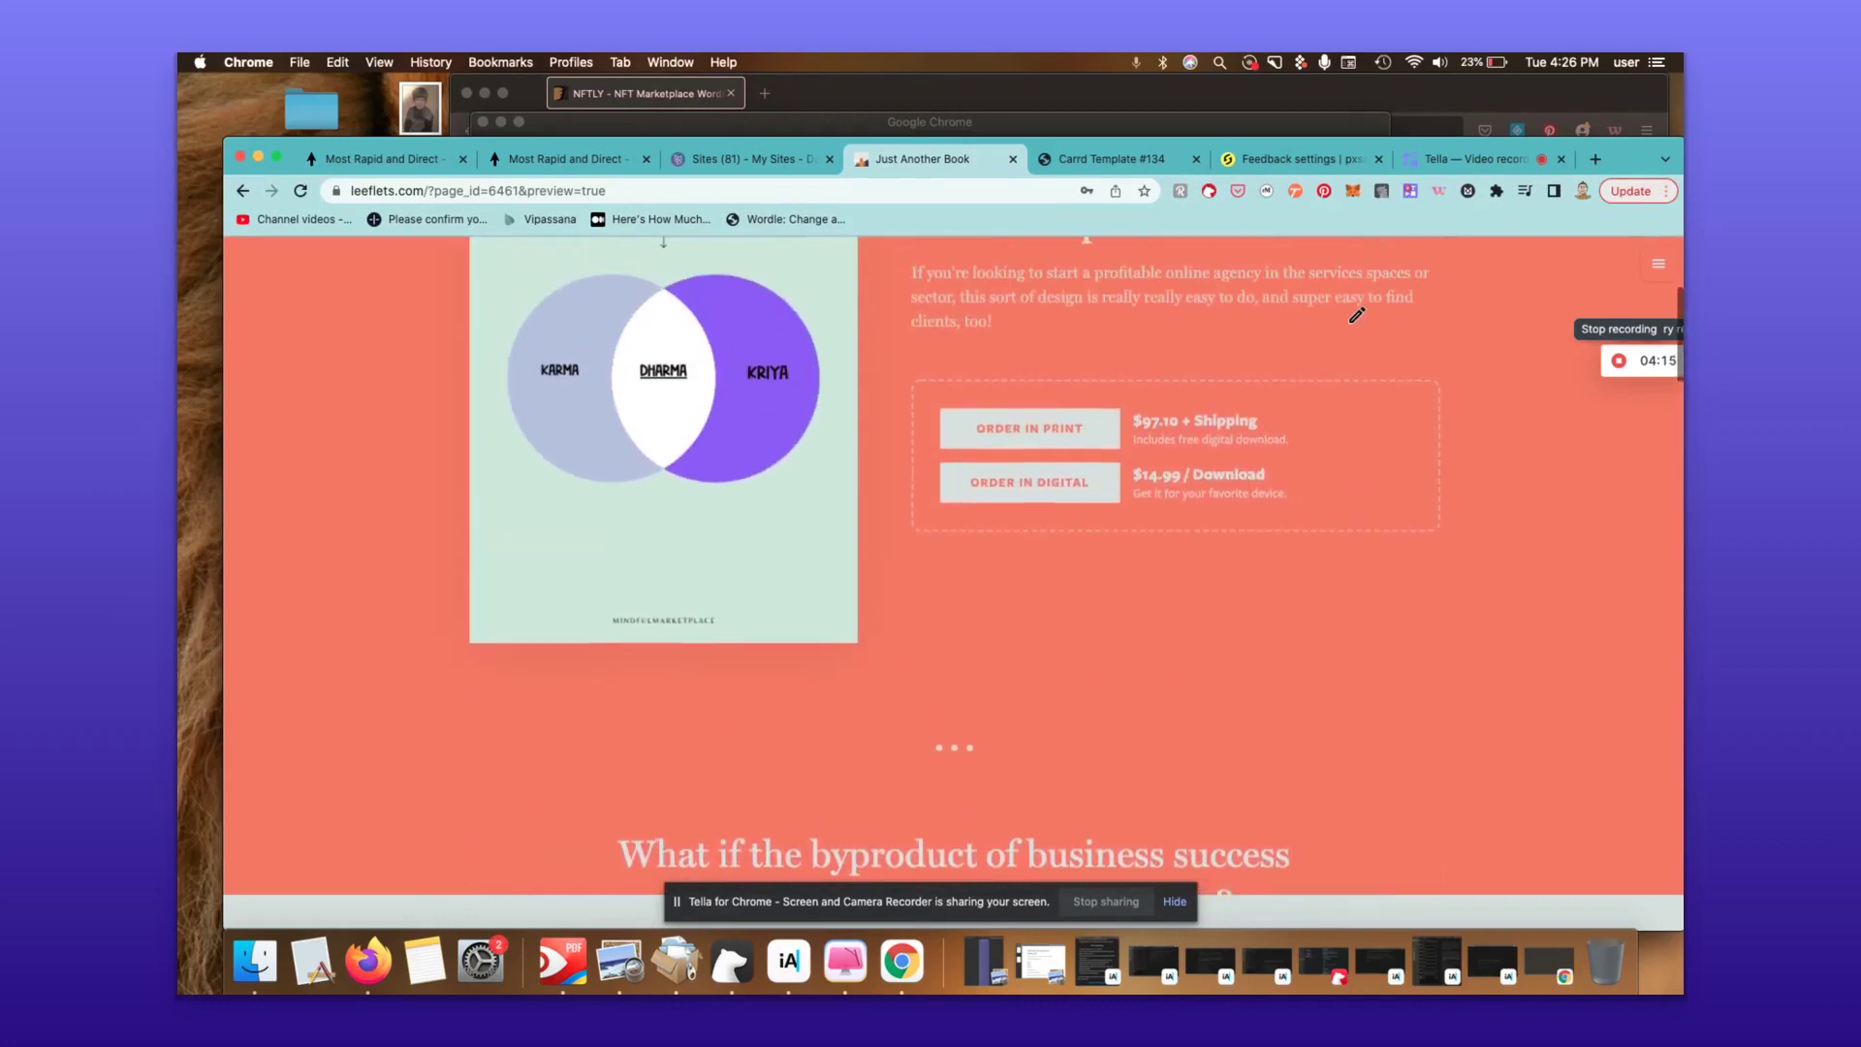
scroll(1357, 315, up, 3)
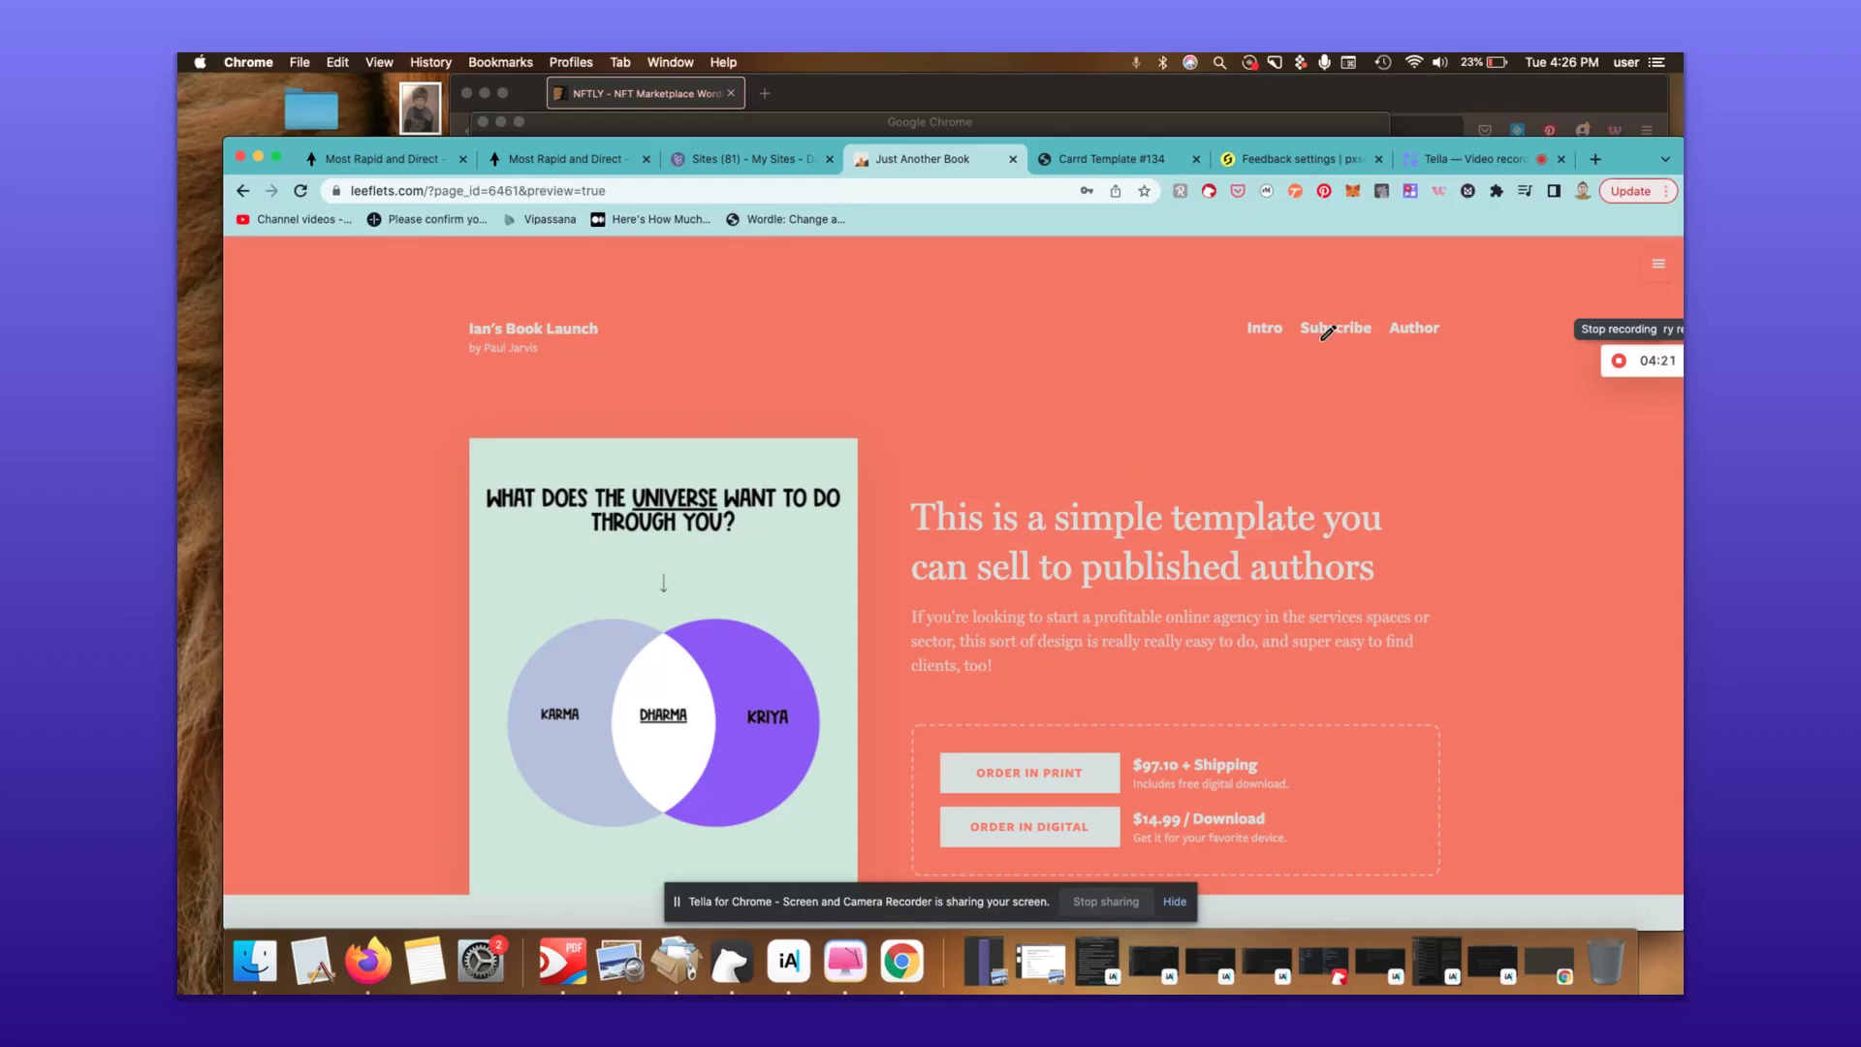
- Switch the page back to the dark grey colour scheme and recheck the COLORS panel
click(1657, 268)
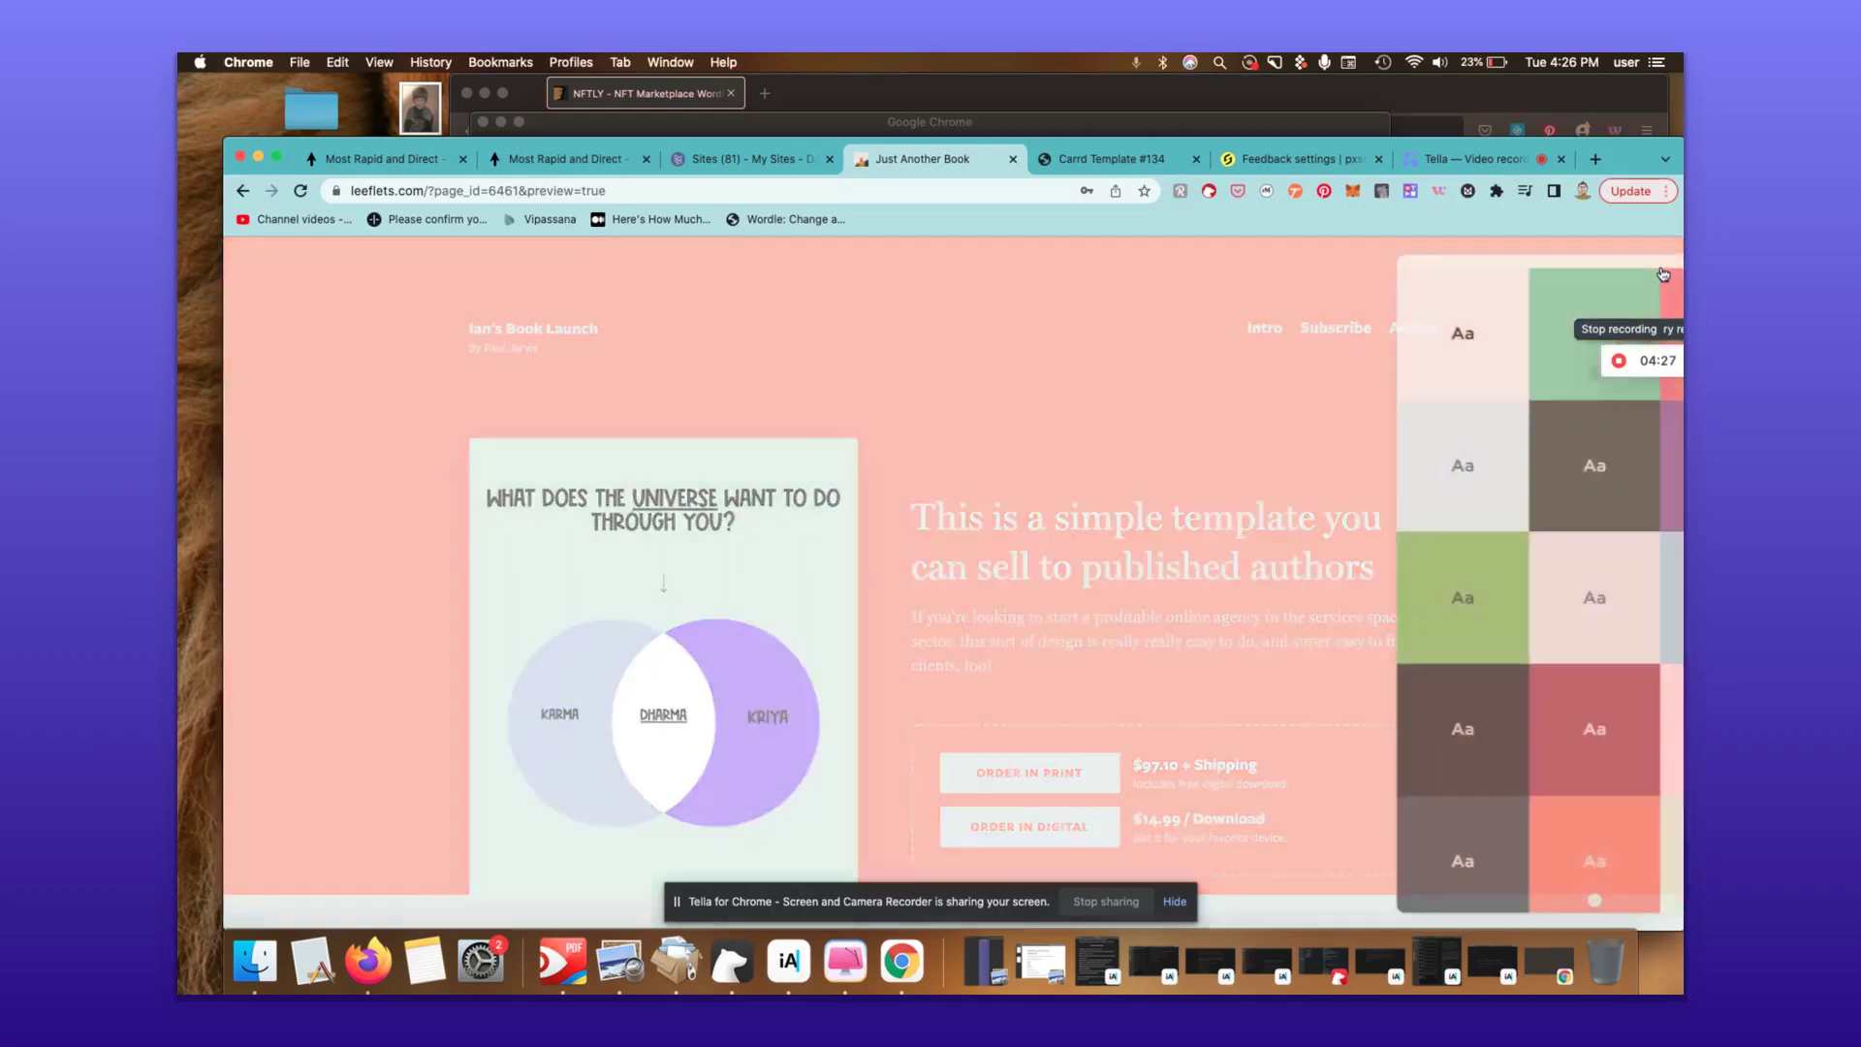
click(1380, 855)
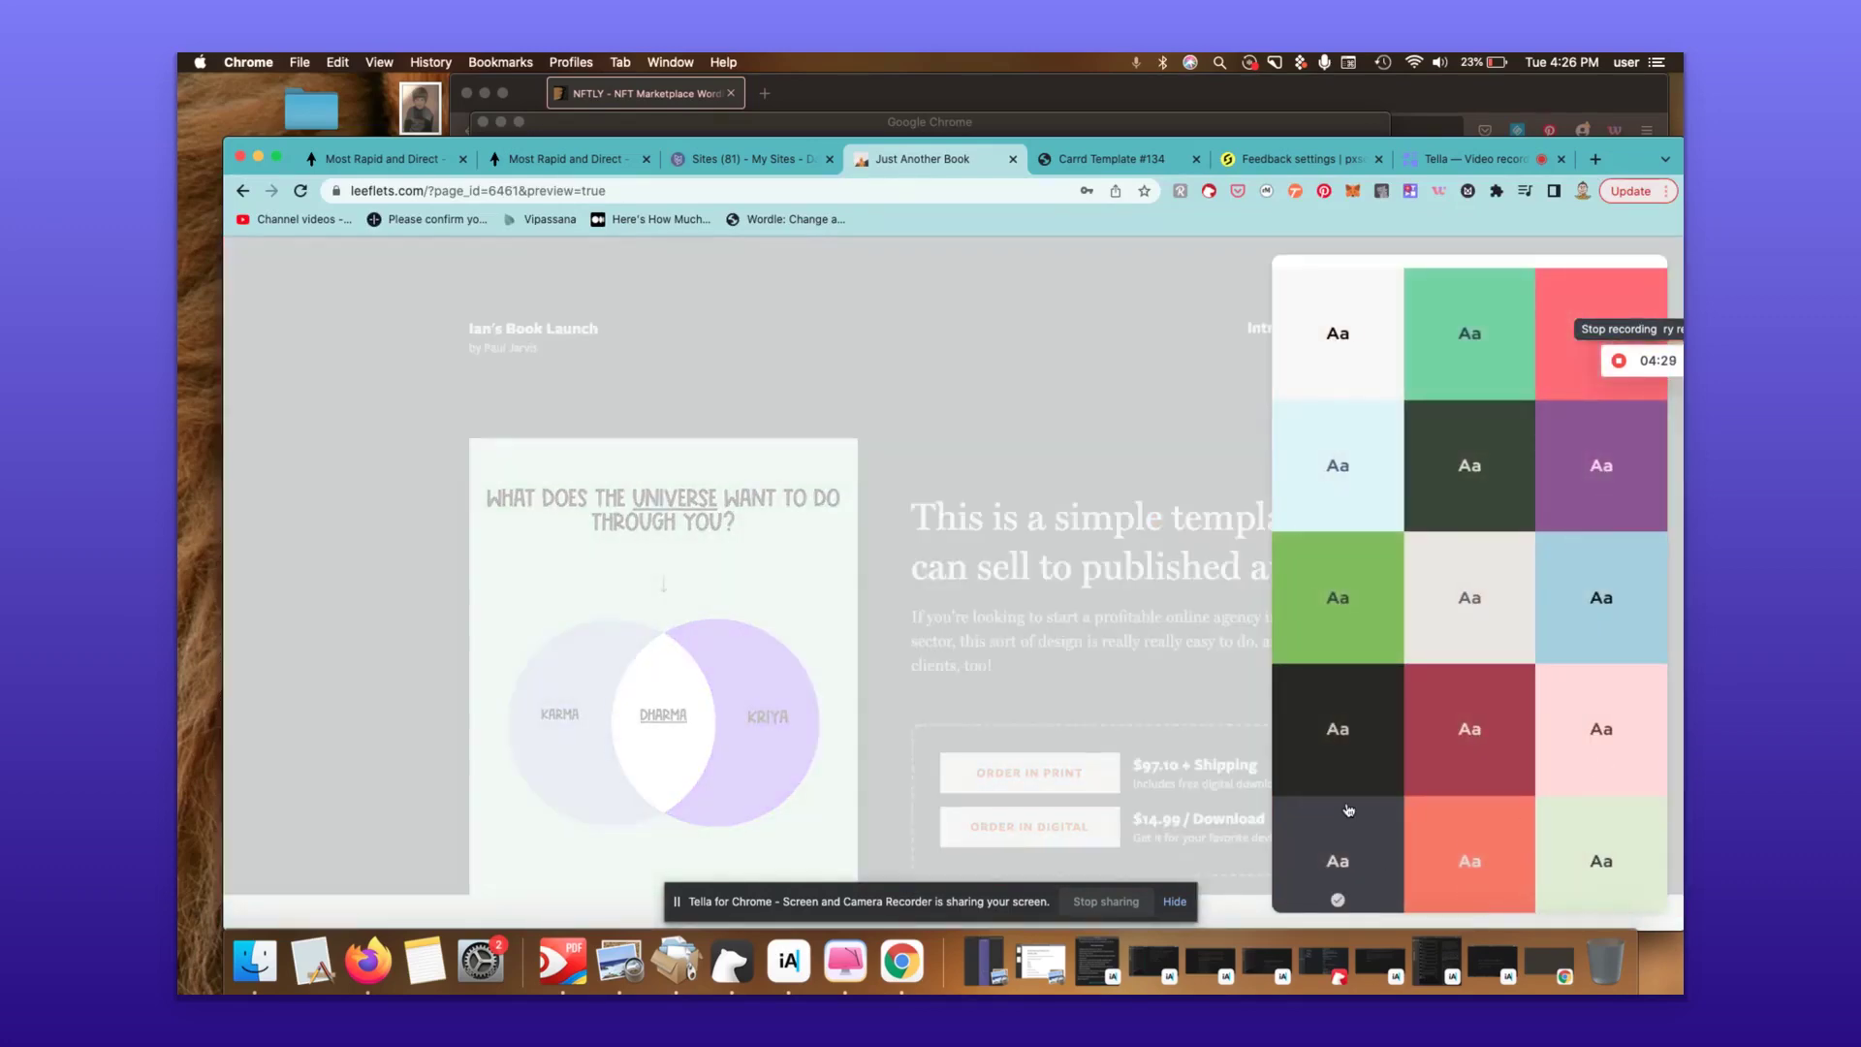
click(1158, 455)
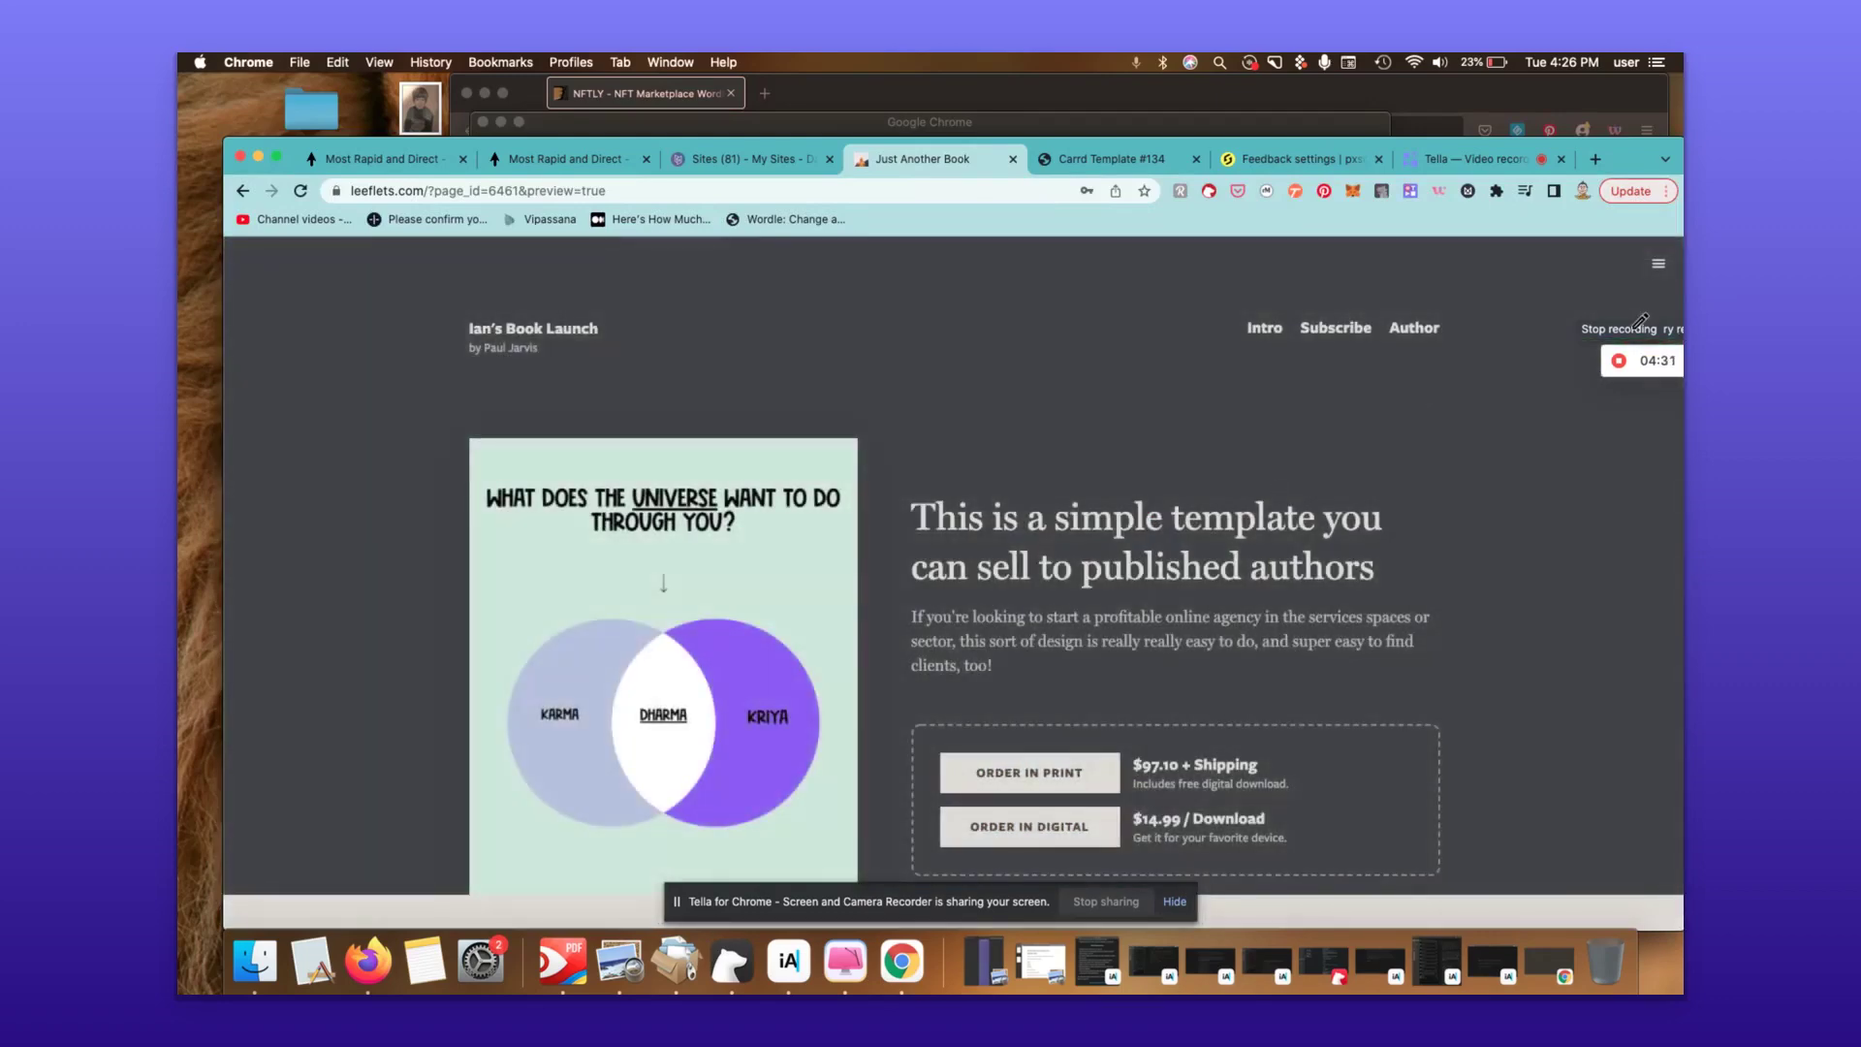
click(1658, 267)
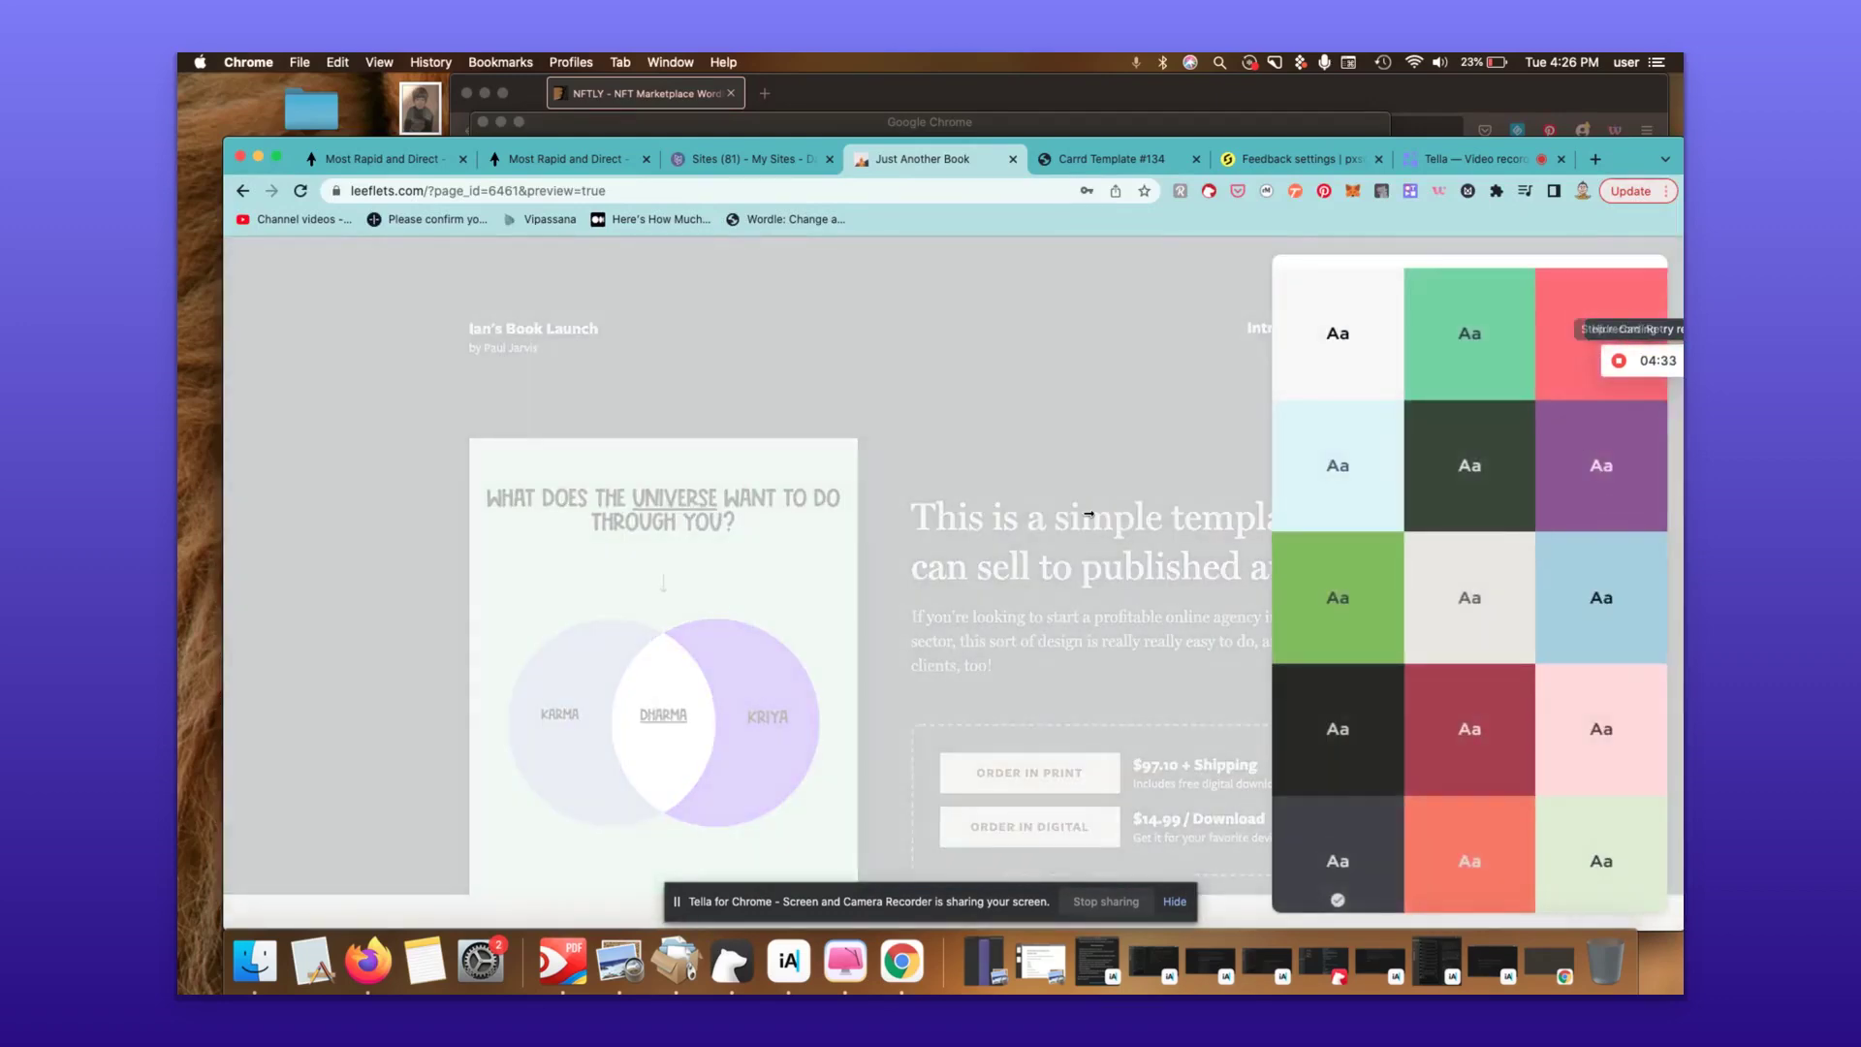
click(1099, 440)
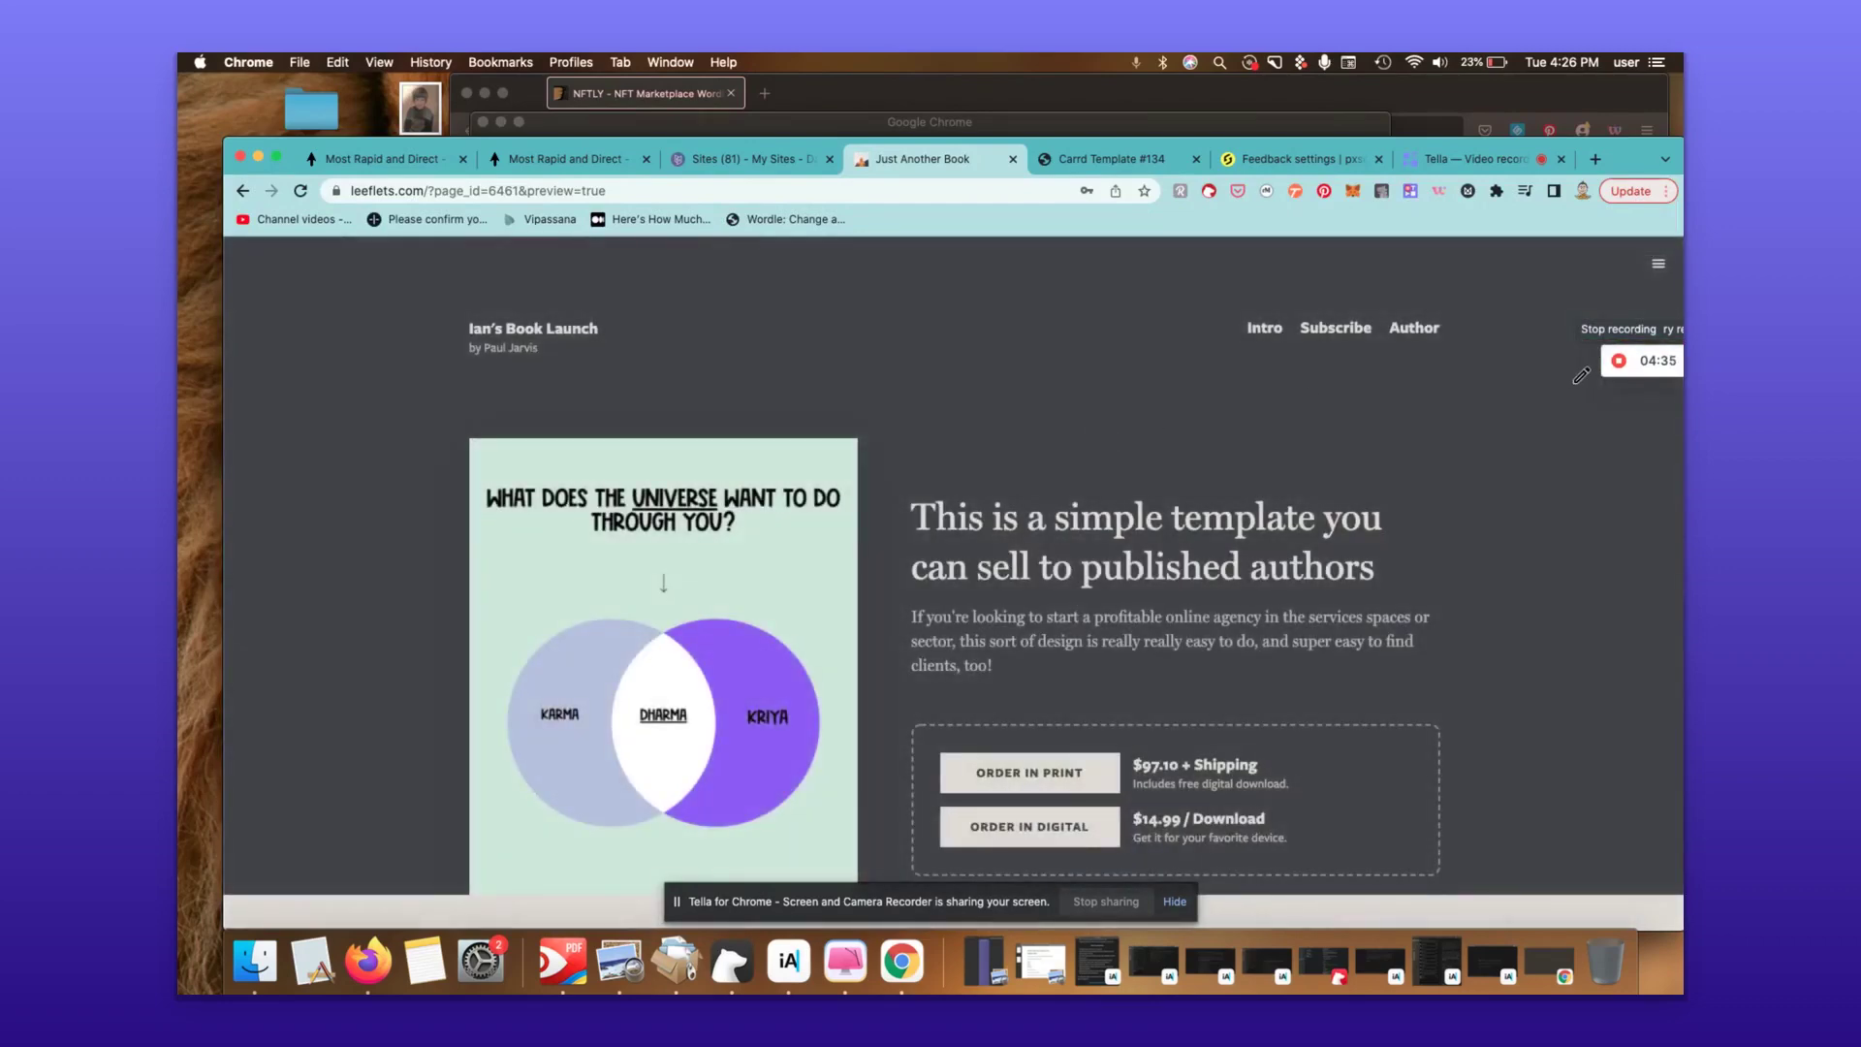
mouse_move(1624, 371)
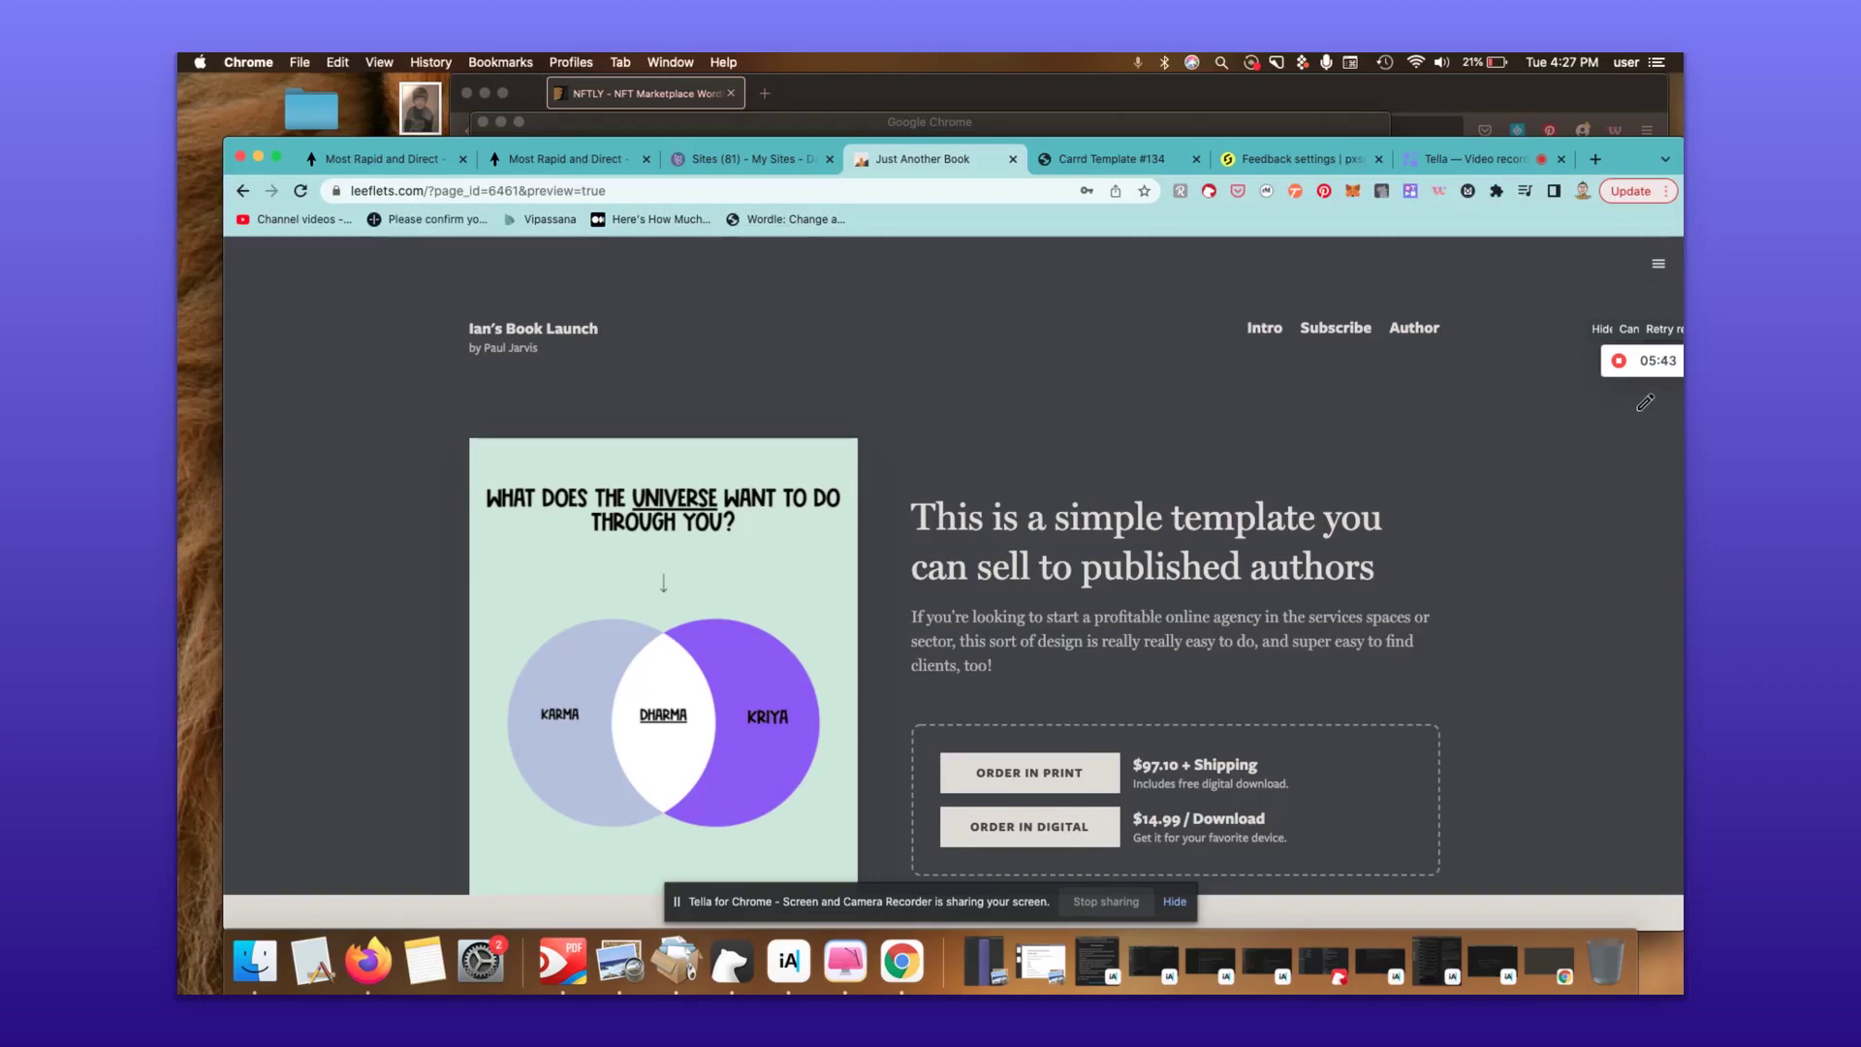
mouse_move(1621, 364)
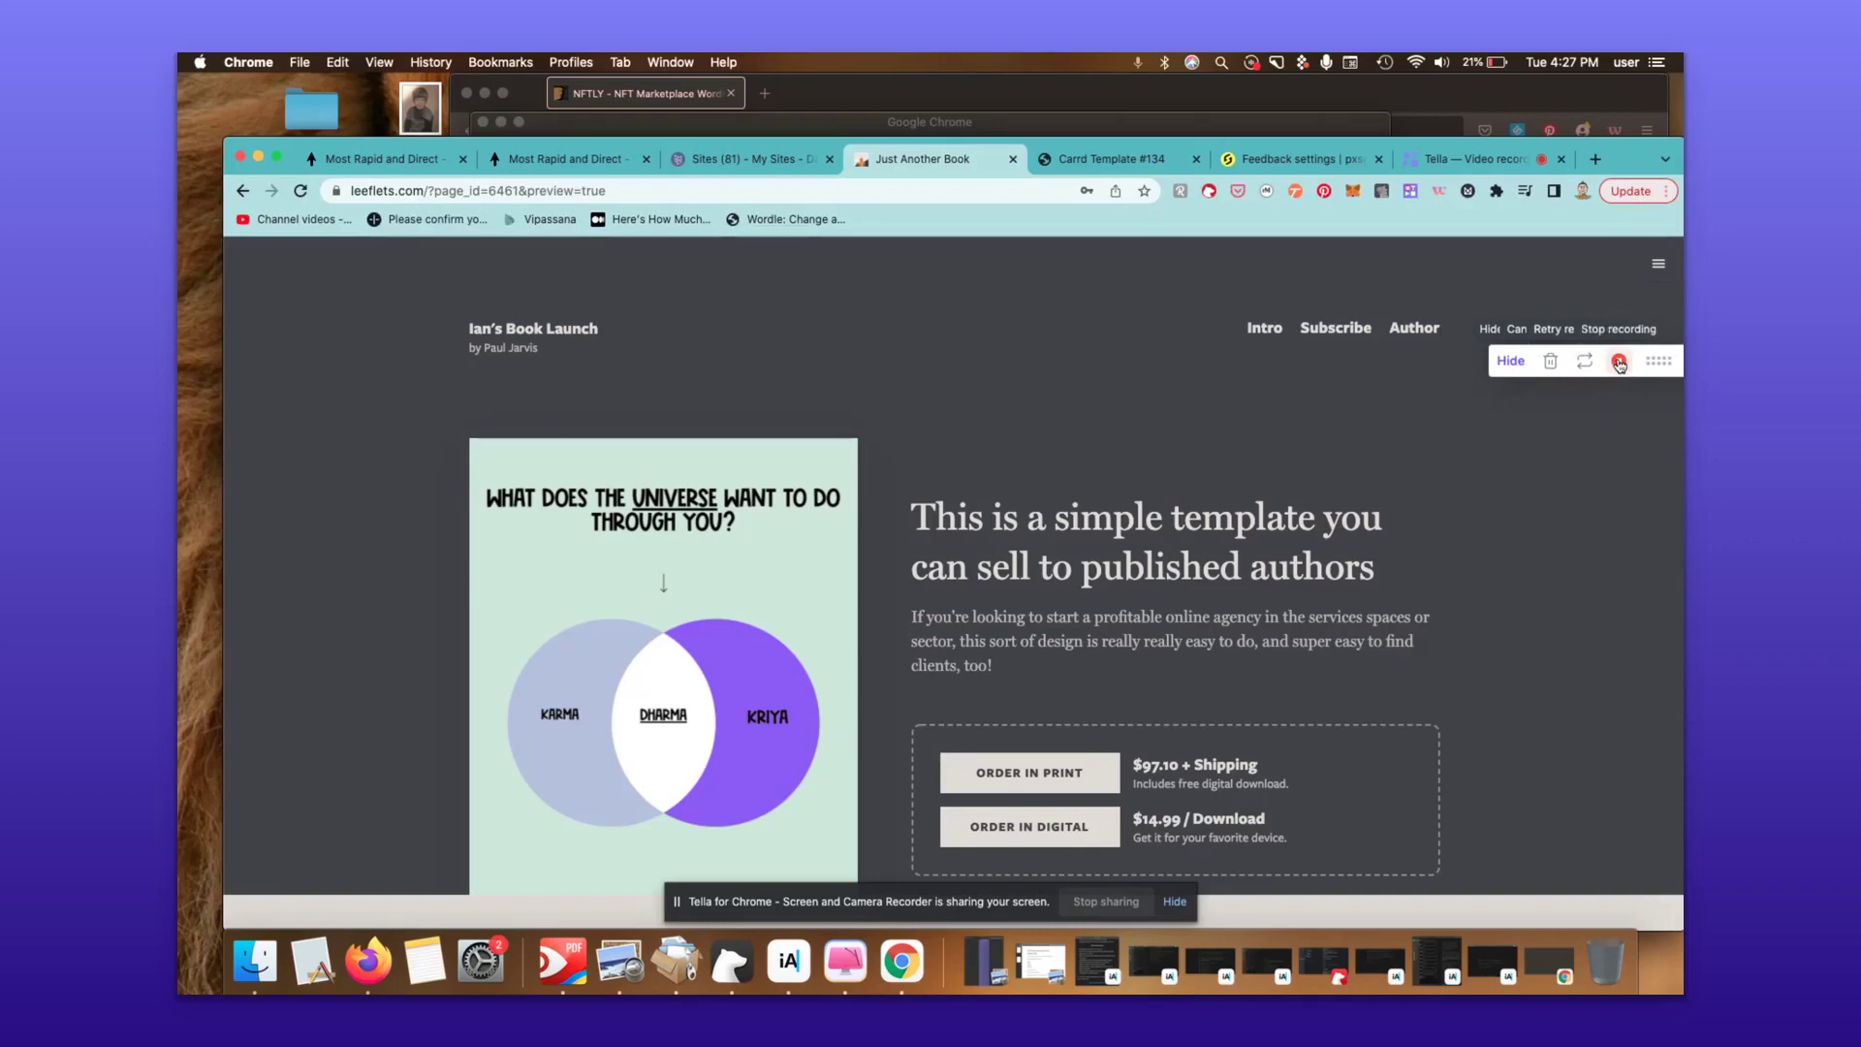